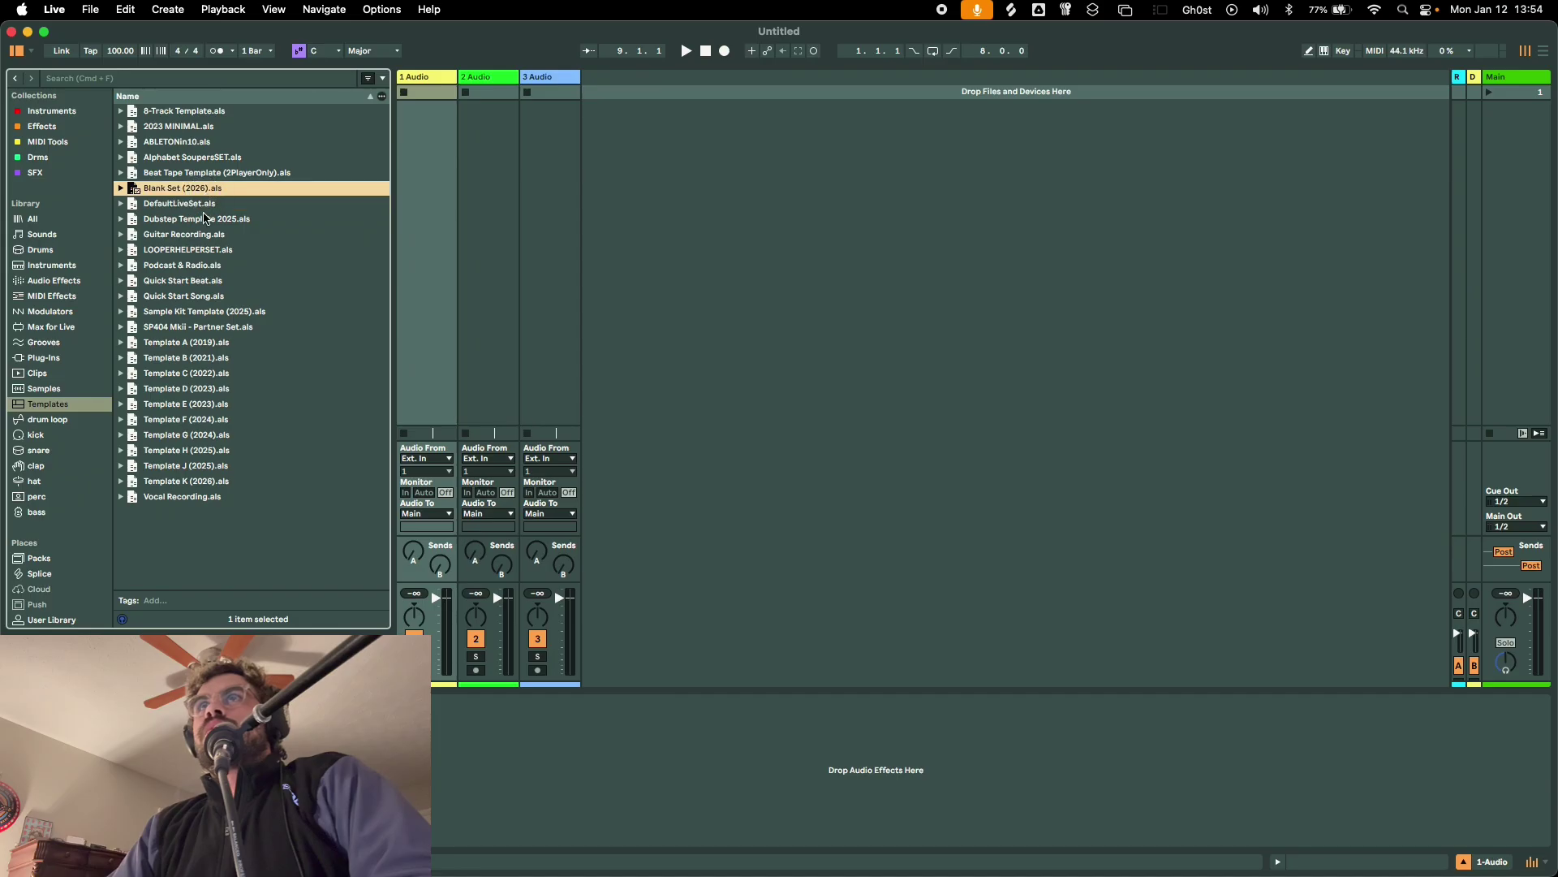
Load Template A (2019), Template B (2021), Template C (2022) and Template D (2023) one after another to view their track layouts
click(192, 481)
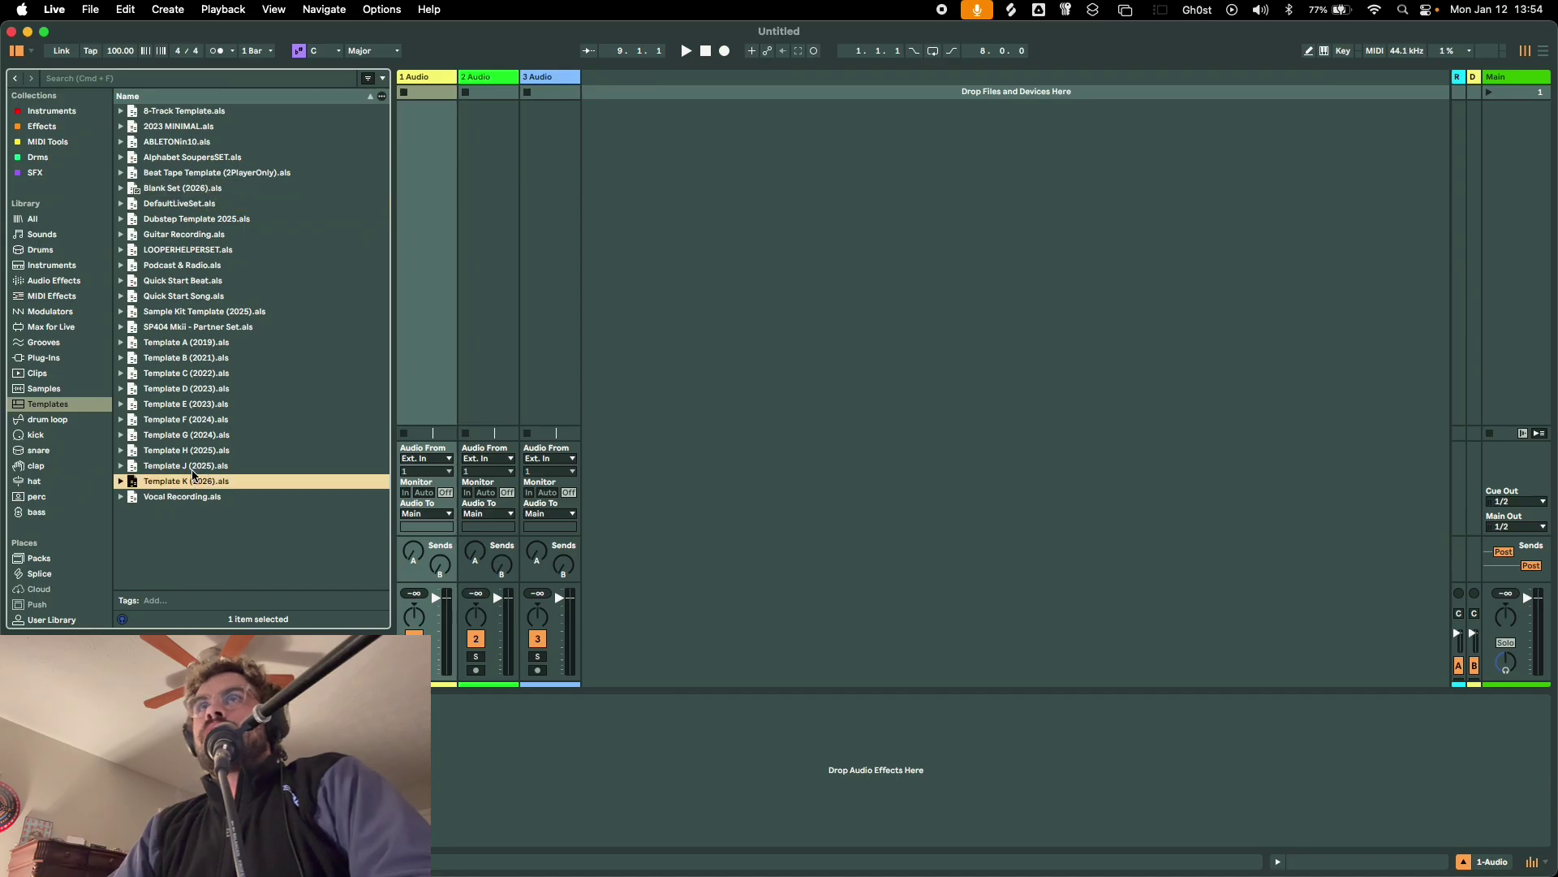
click(194, 466)
click(195, 435)
click(201, 405)
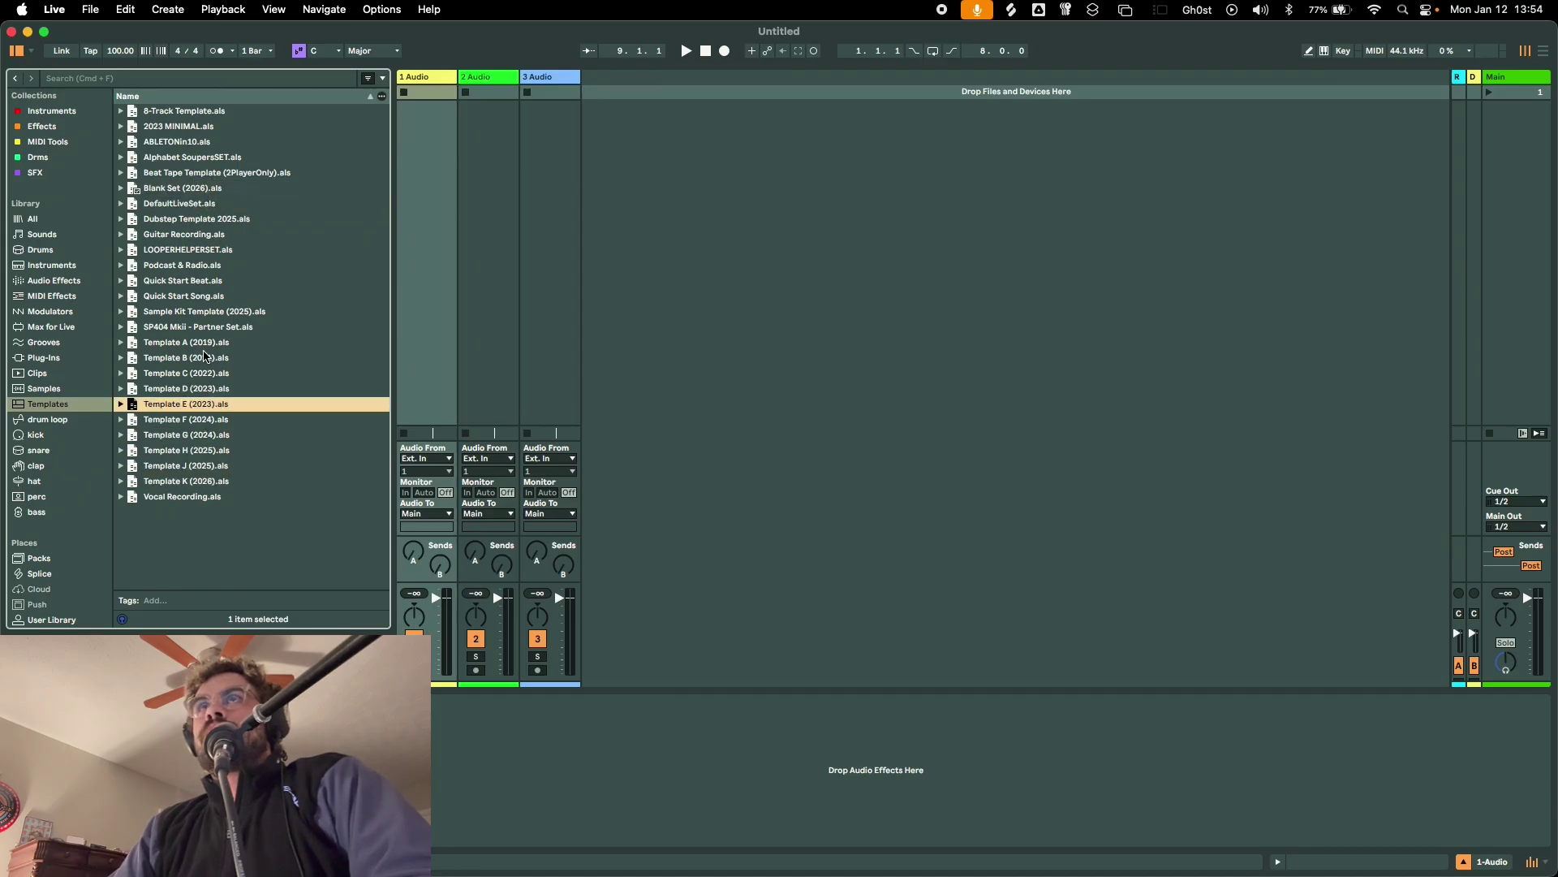
double_click(205, 342)
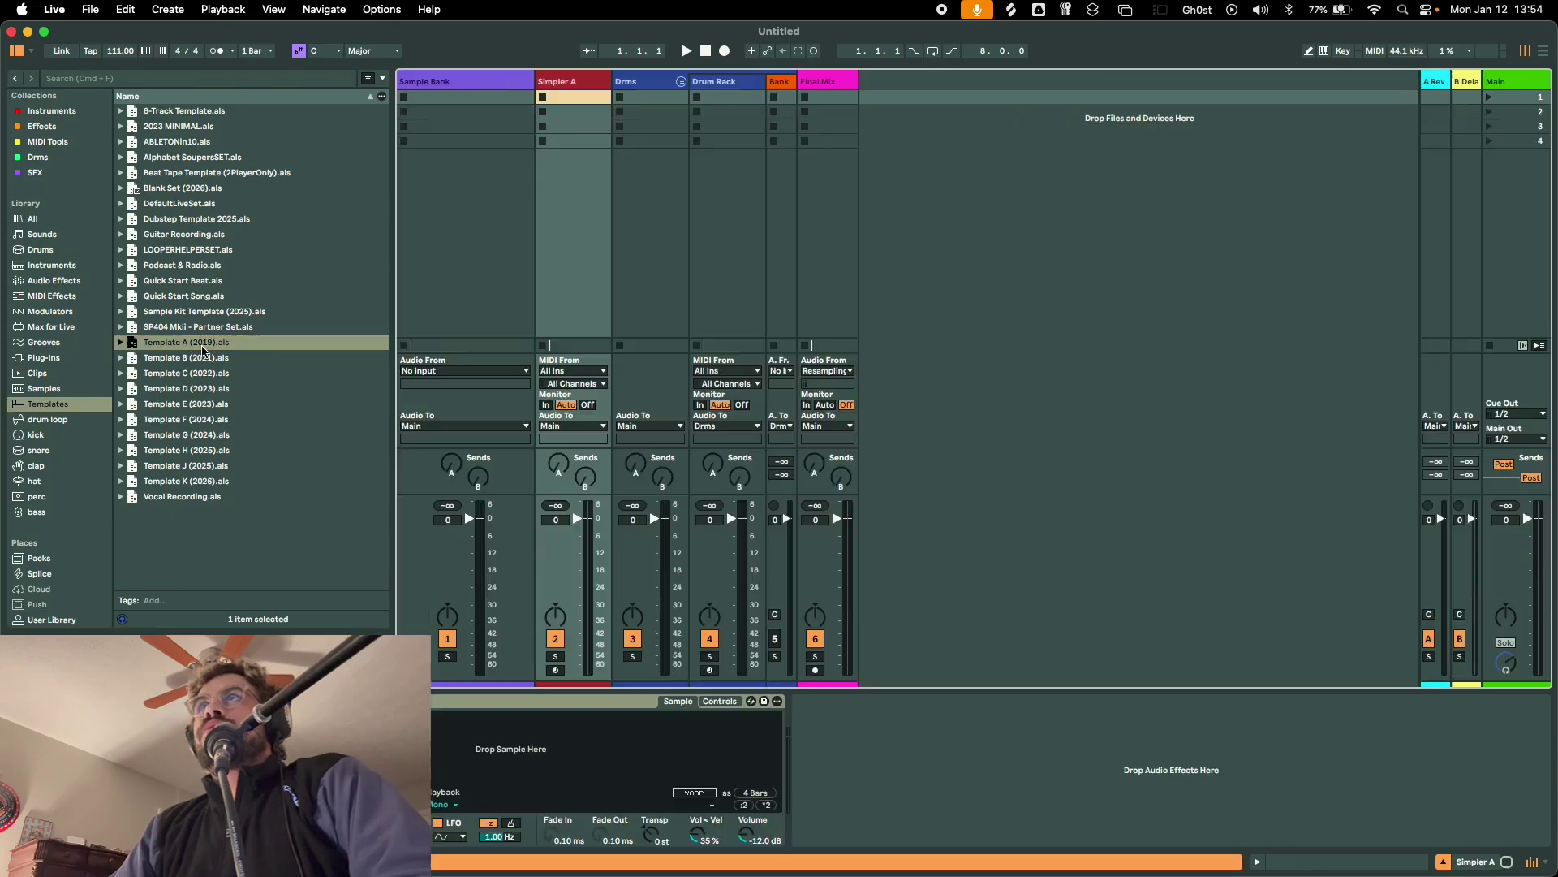
click(207, 361)
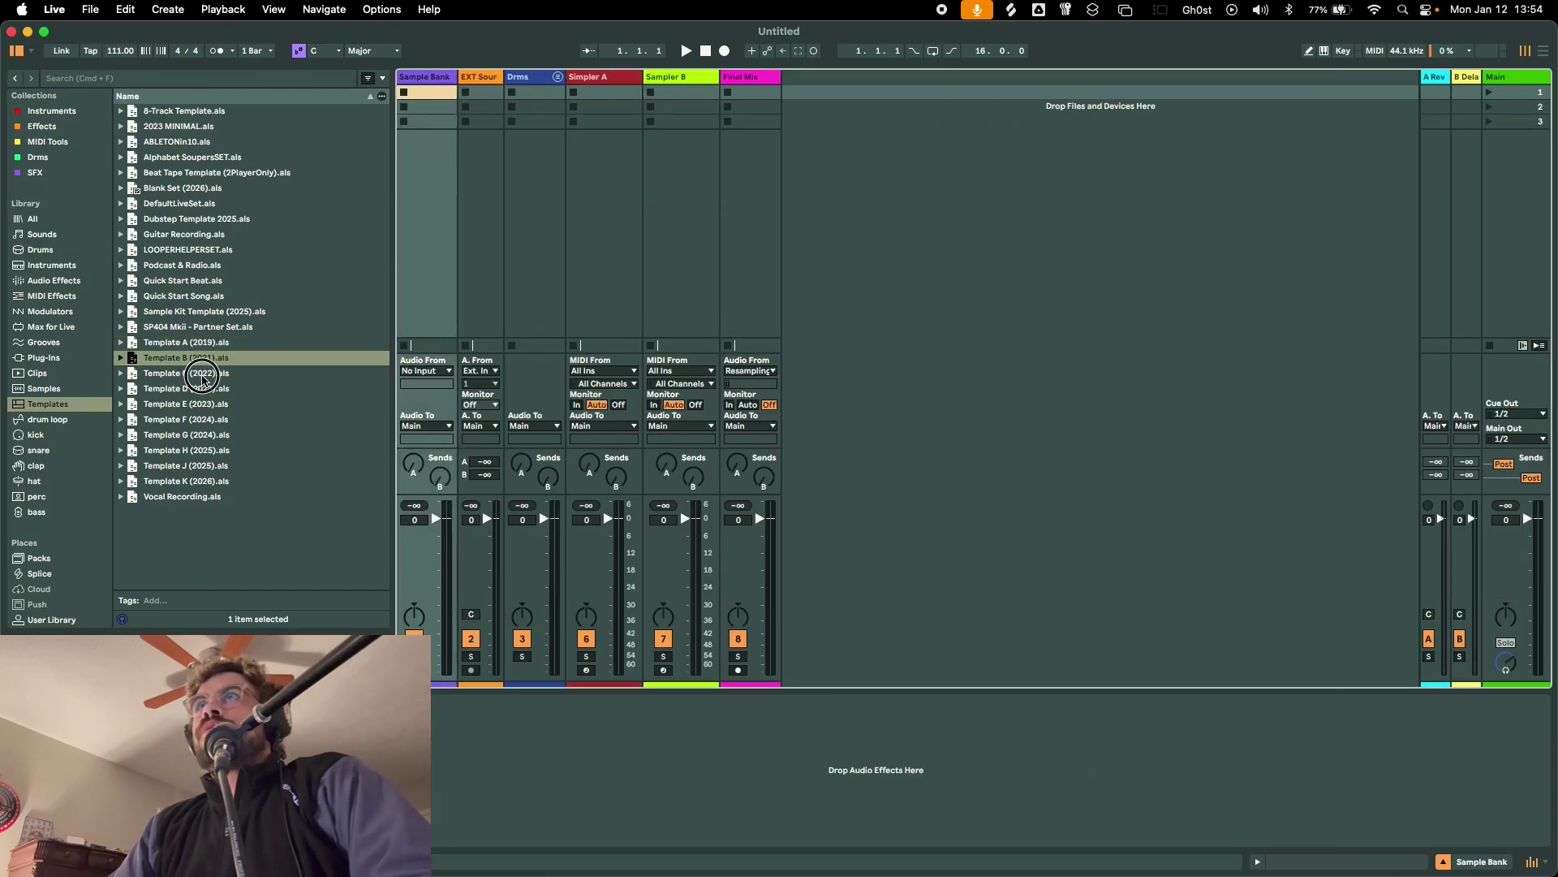
click(201, 374)
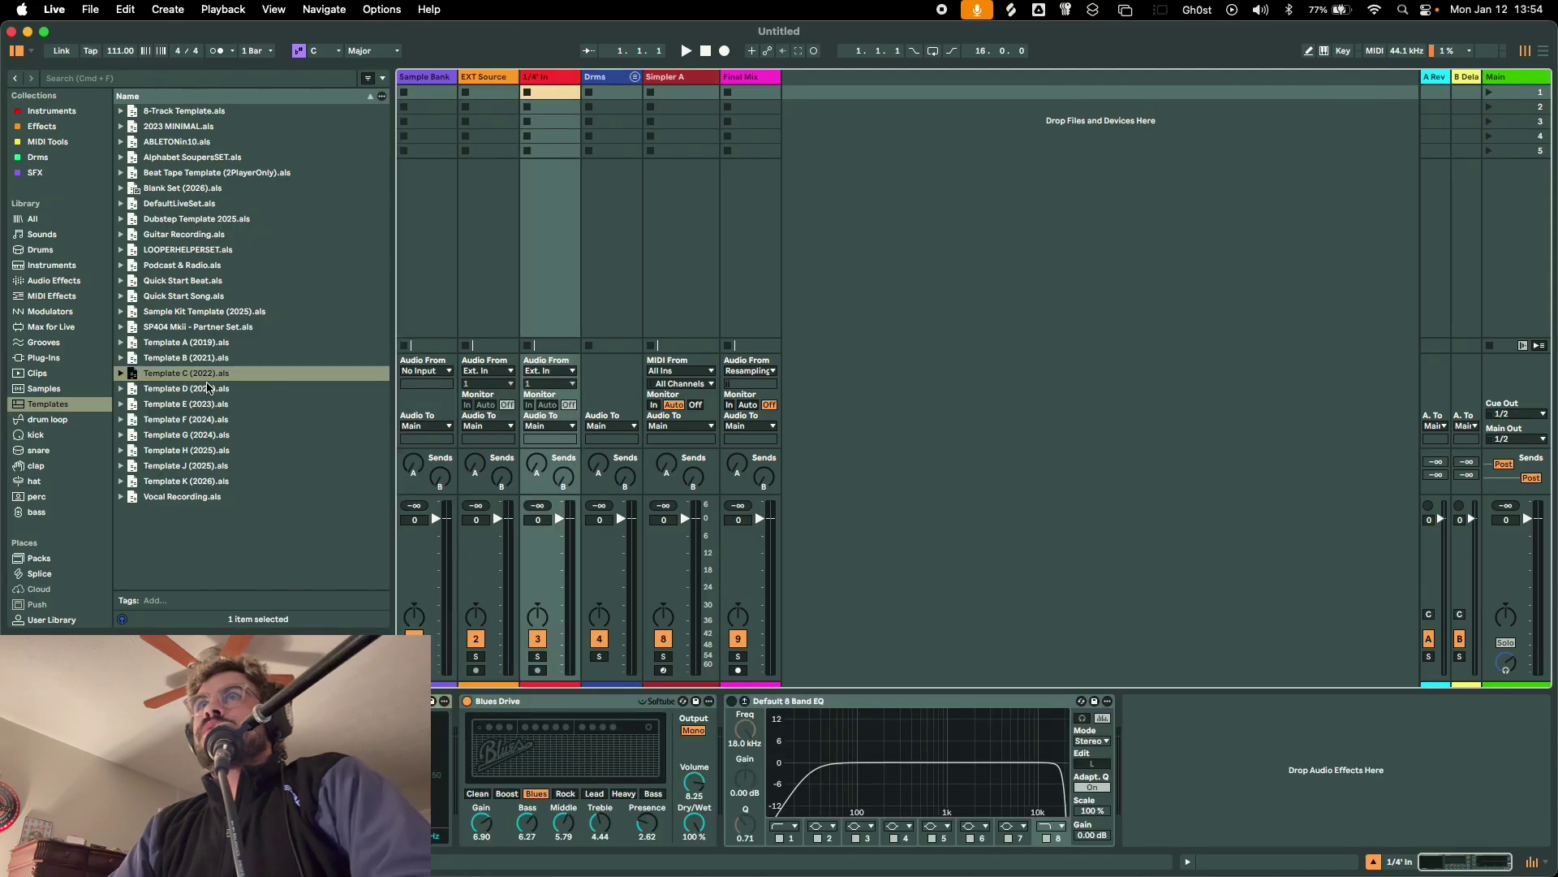
click(210, 391)
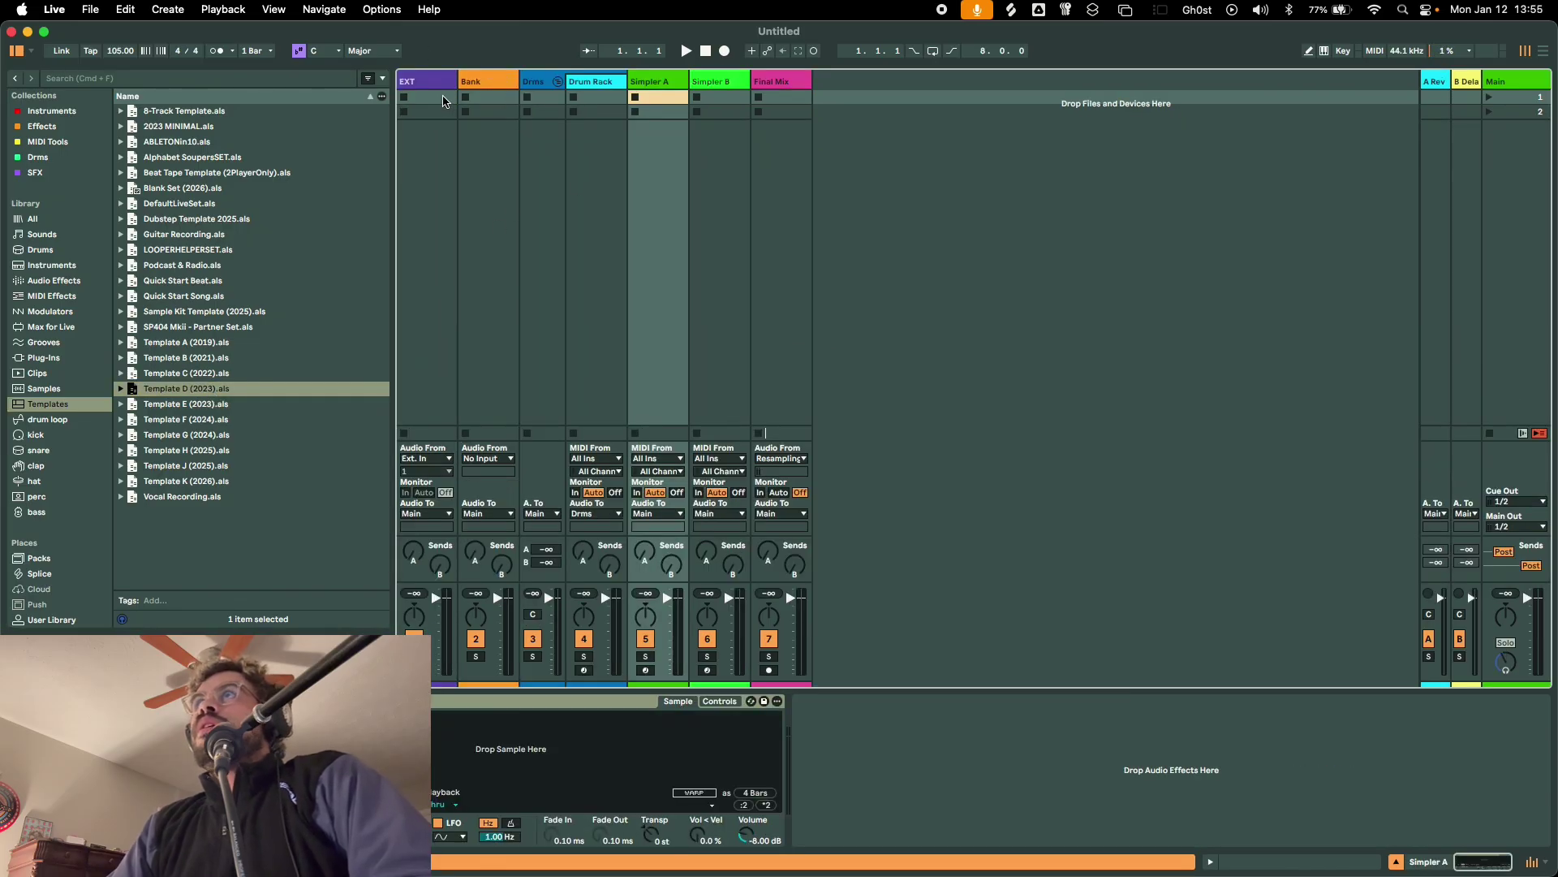
Load Template E (2023) and select its EXT track to view the track's devices
click(184, 403)
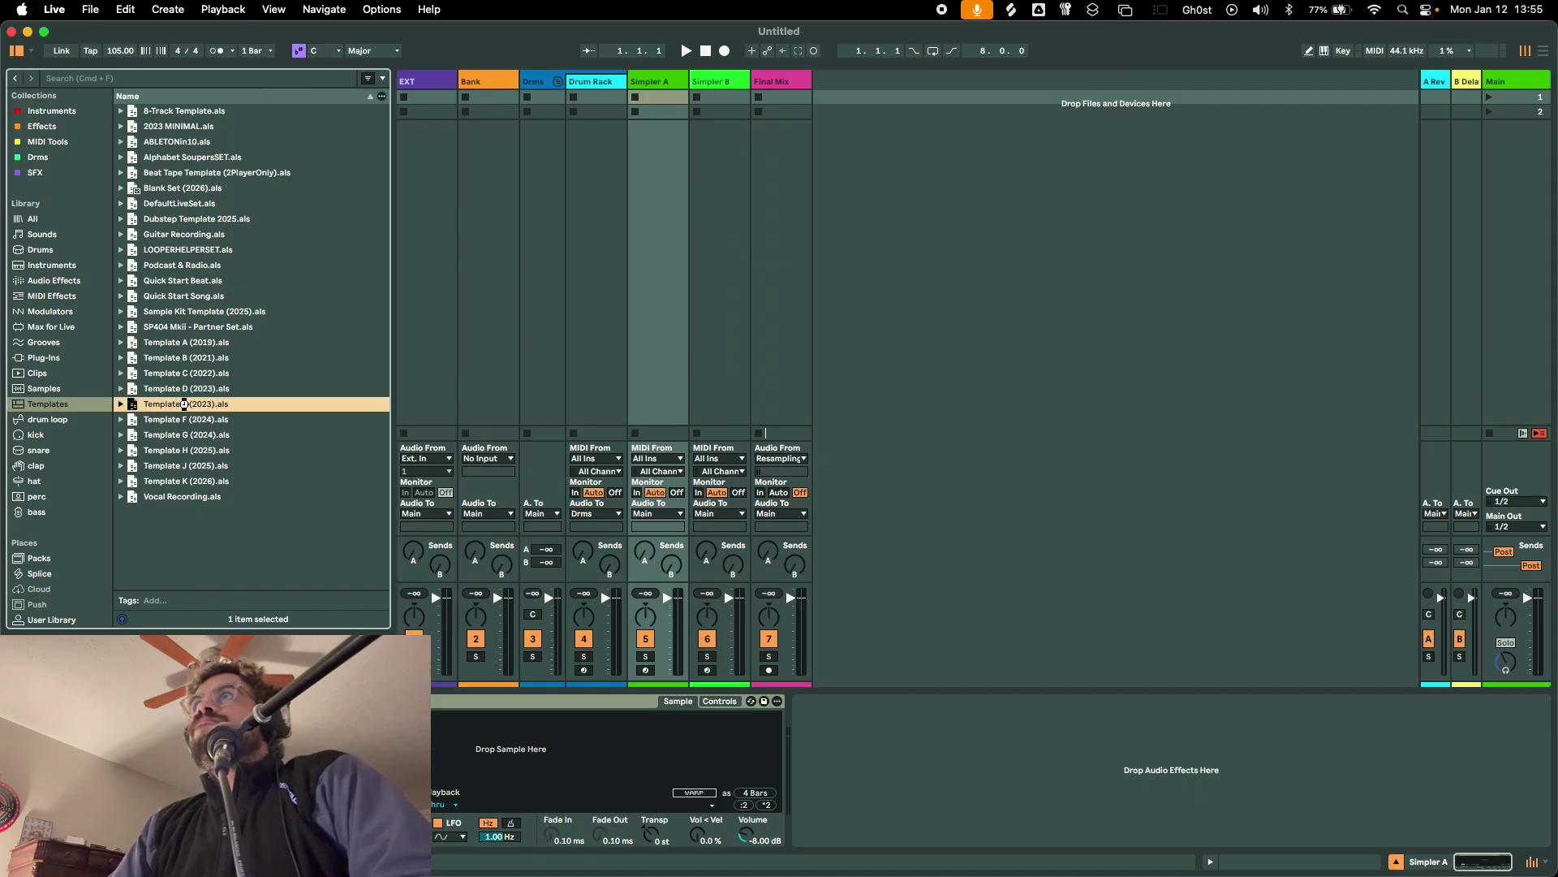
double_click(185, 406)
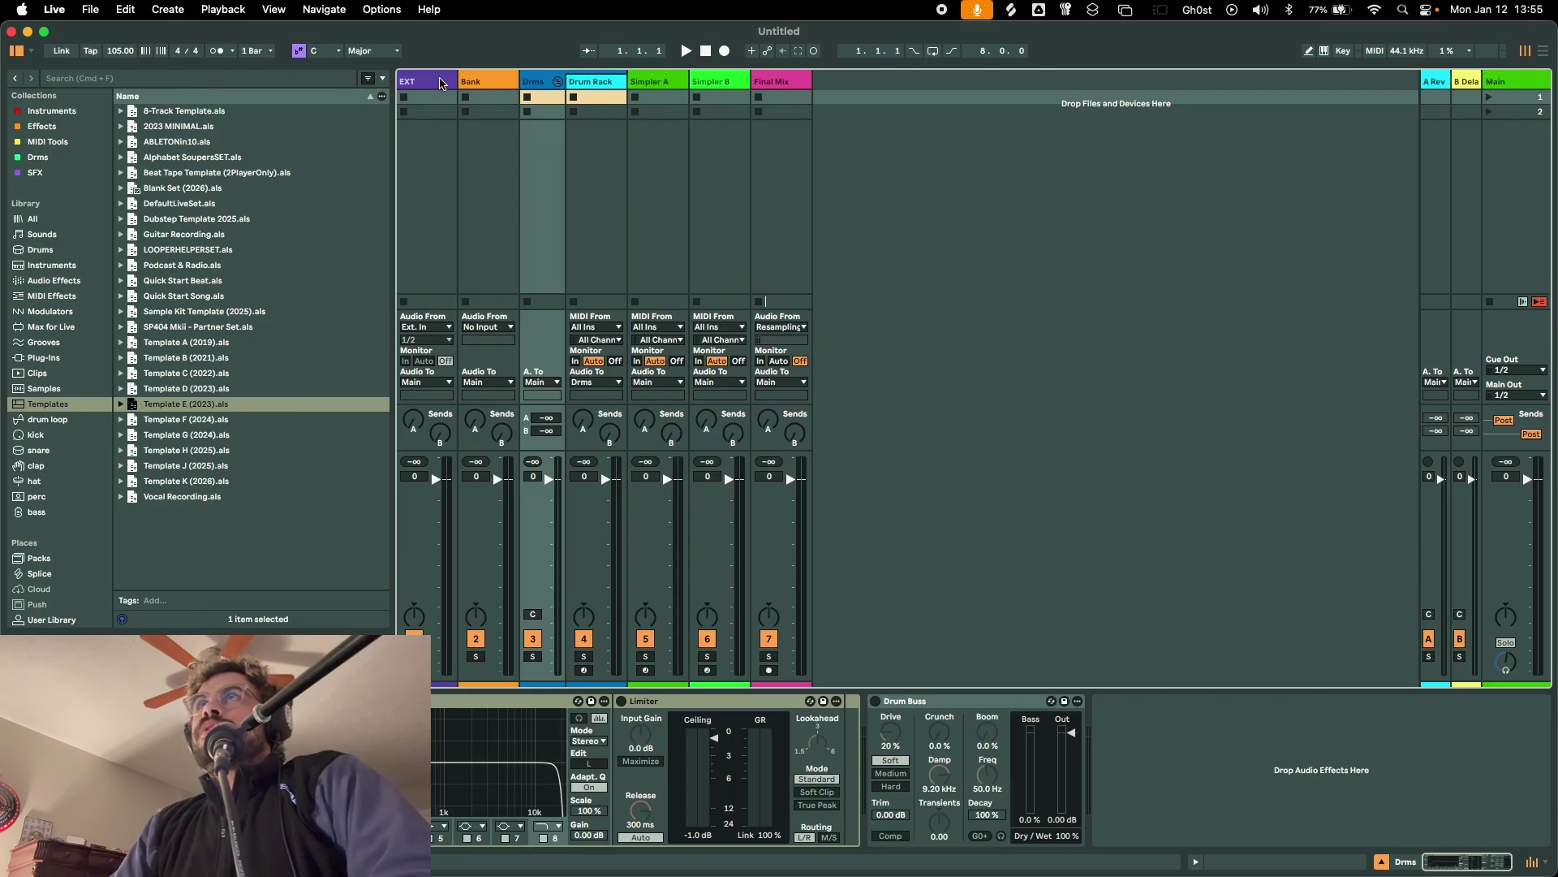
click(427, 83)
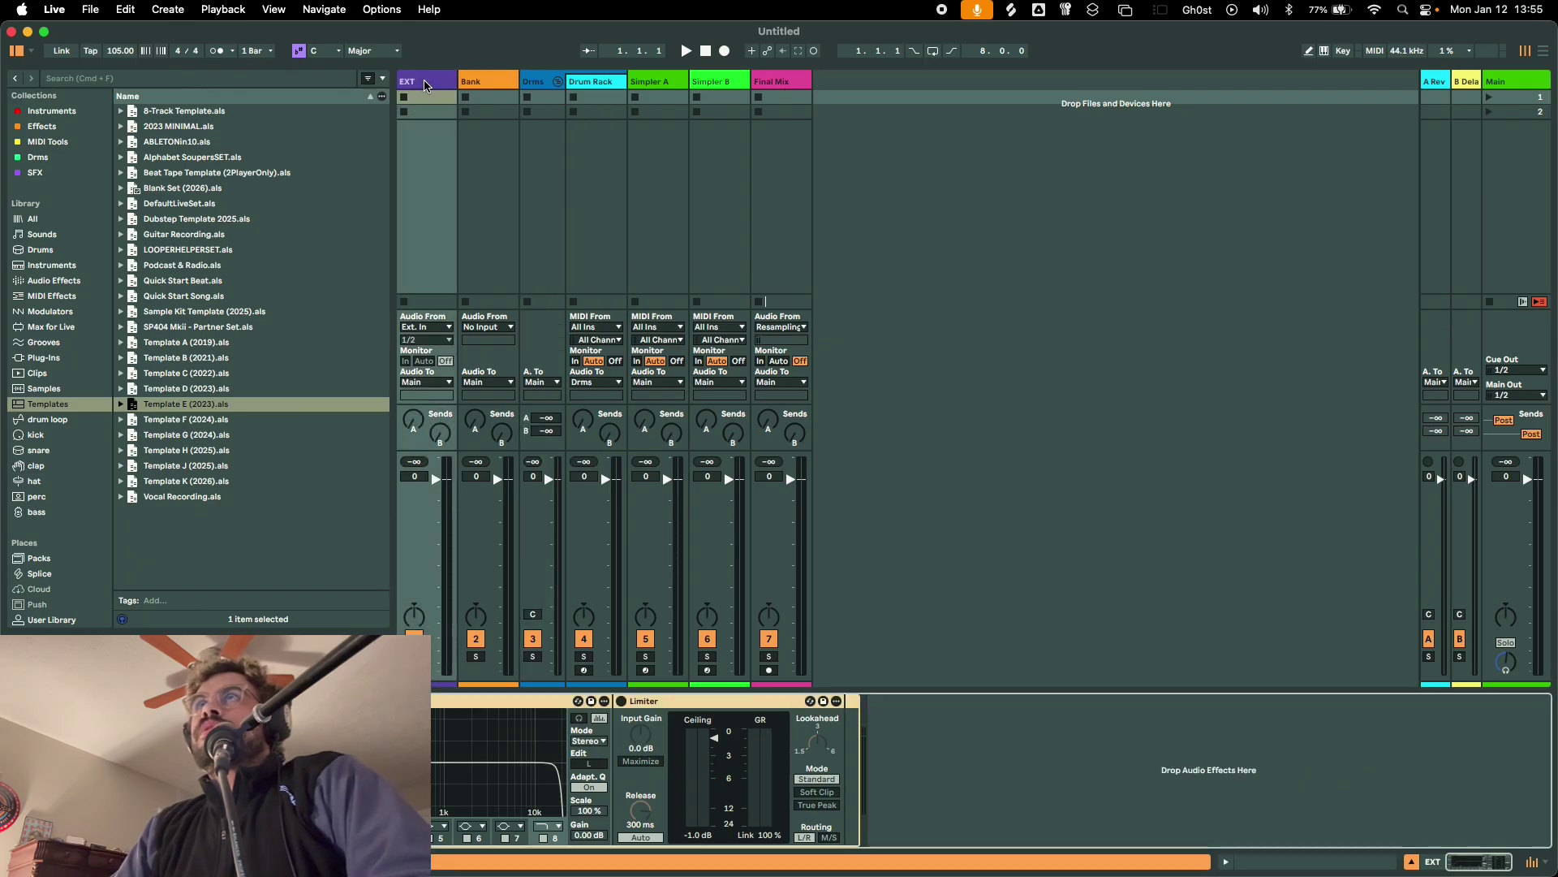
click(427, 87)
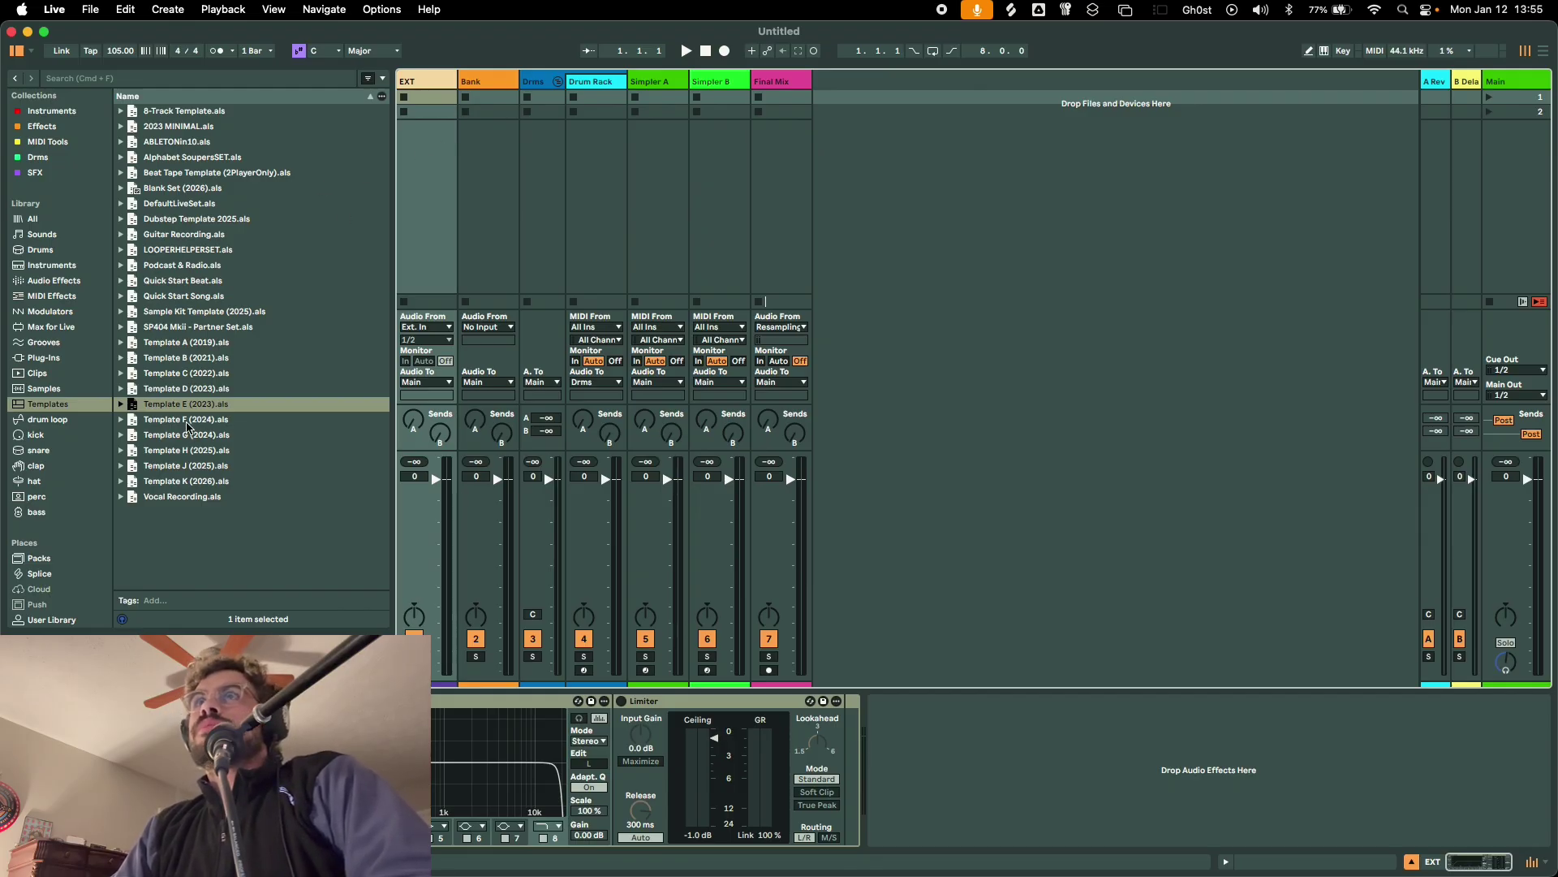
Load Template F (2024) and view its Sampler track, then load Template G (2024) and view its Sublab track
double_click(186, 419)
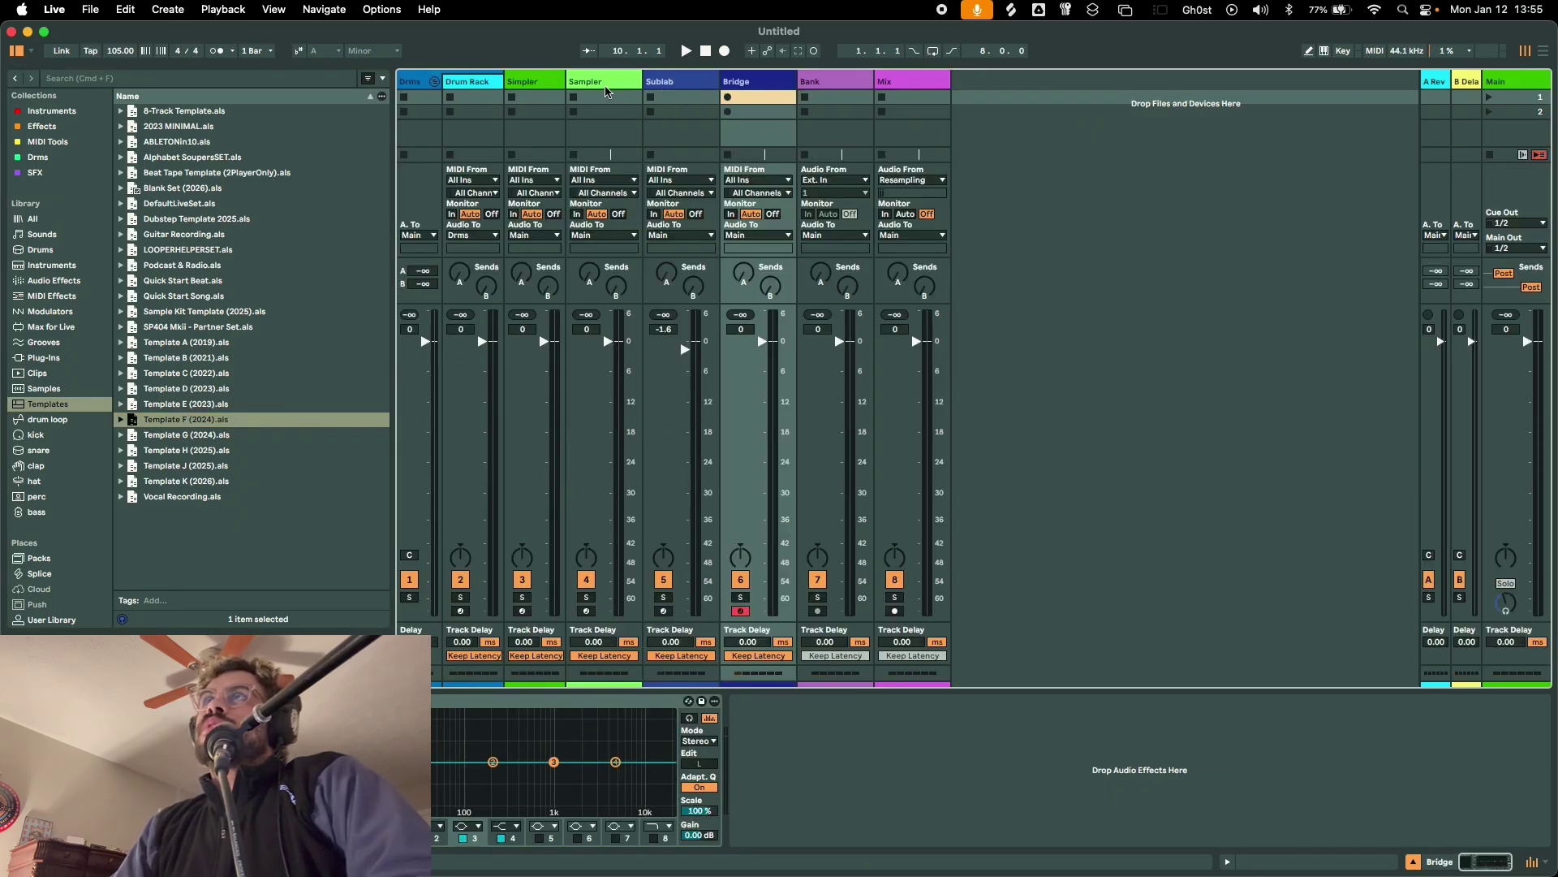
click(605, 95)
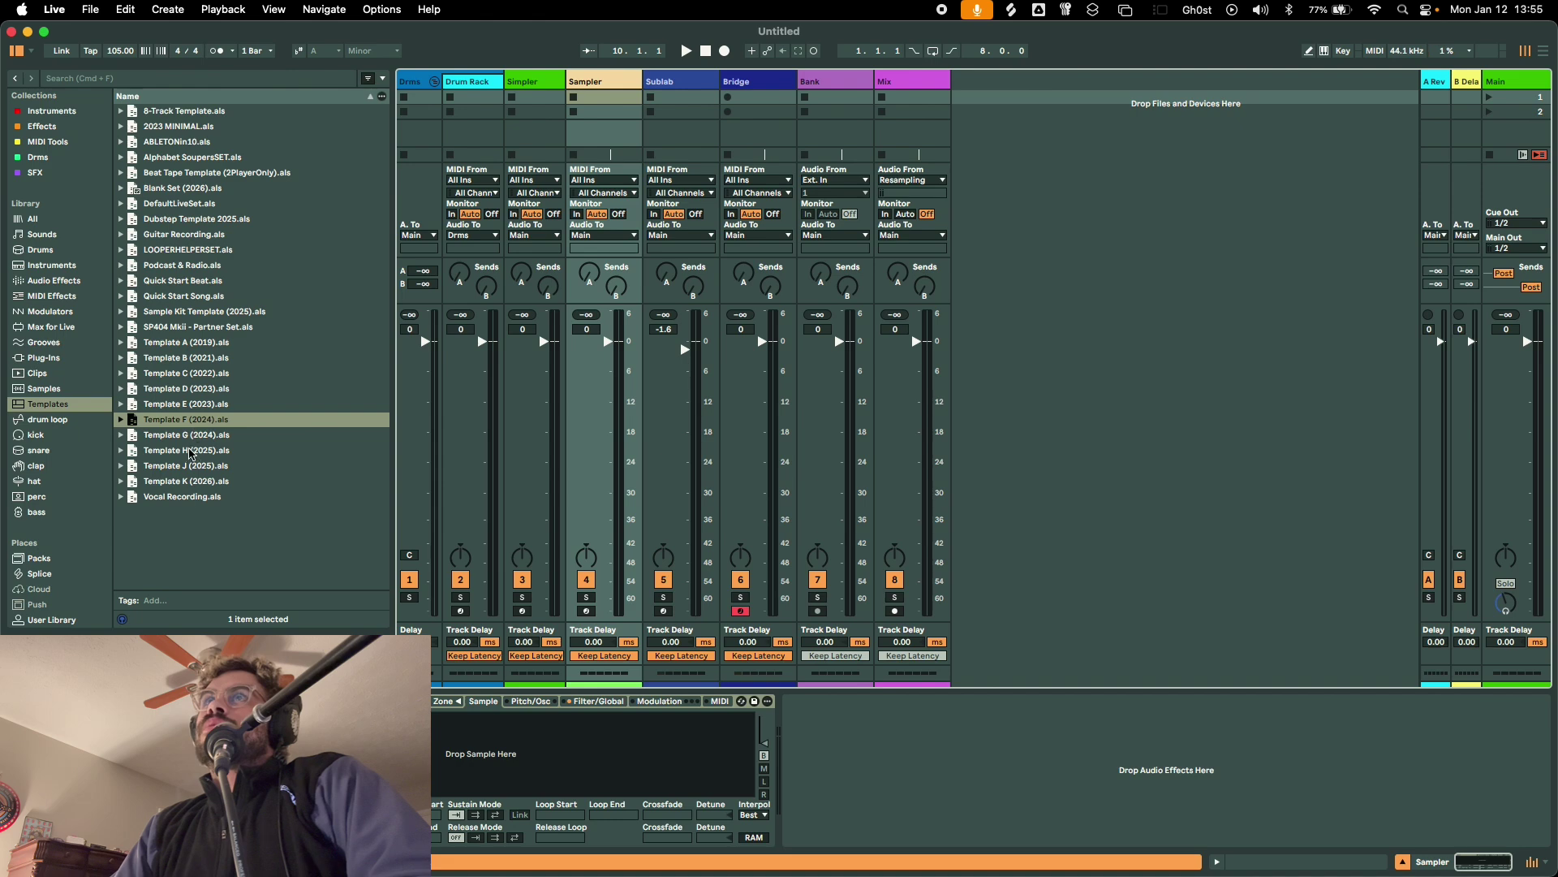
click(201, 437)
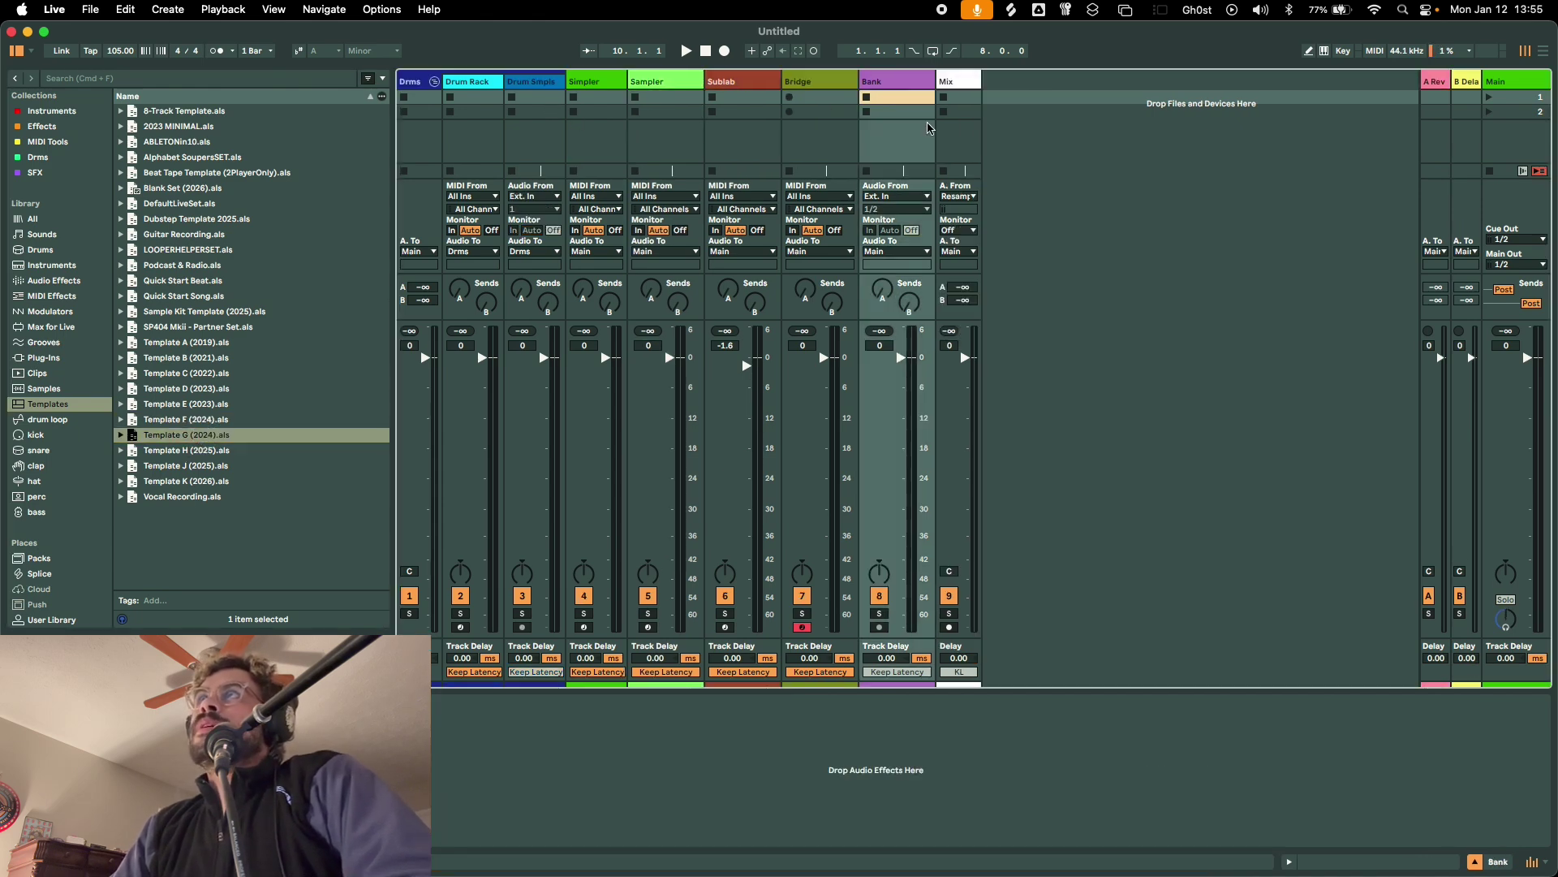
click(711, 96)
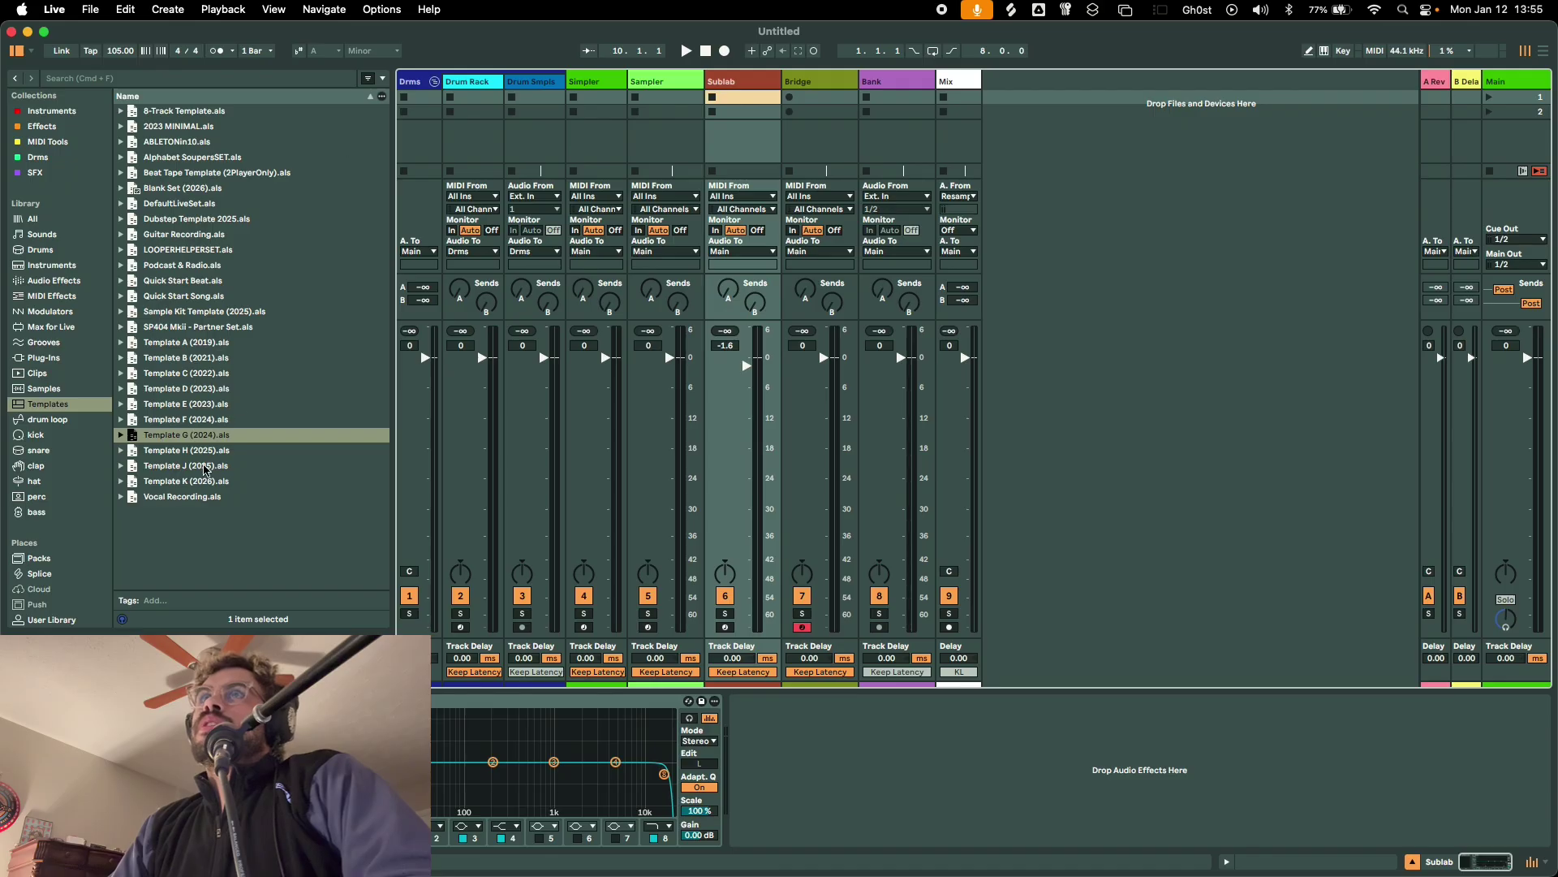
Load Template H (2025) and Template J (2025) in turn to view their track layouts
click(207, 452)
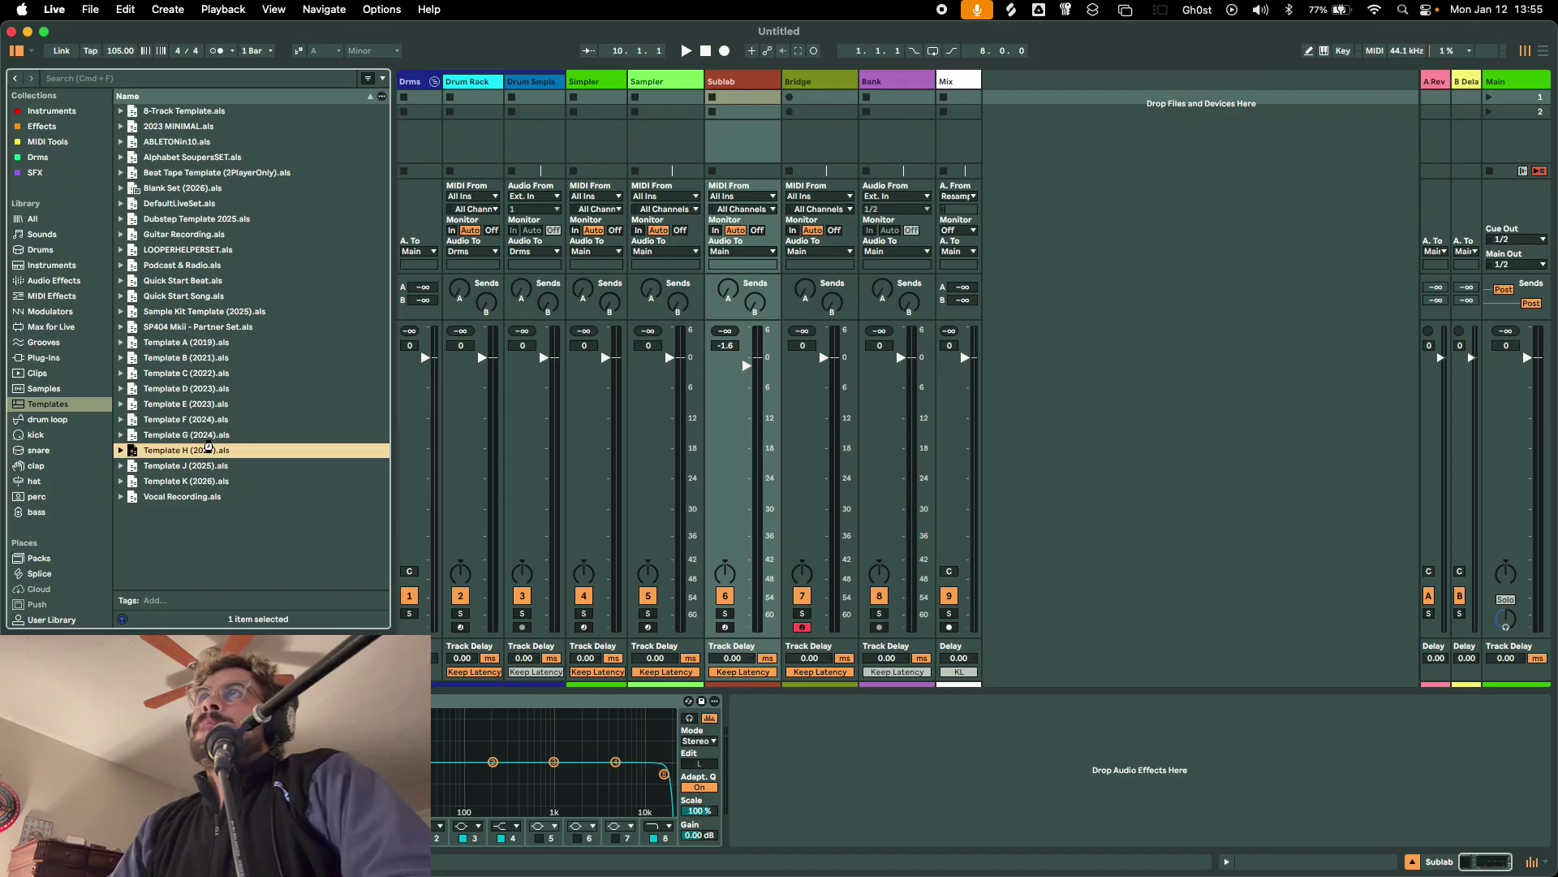
double_click(209, 451)
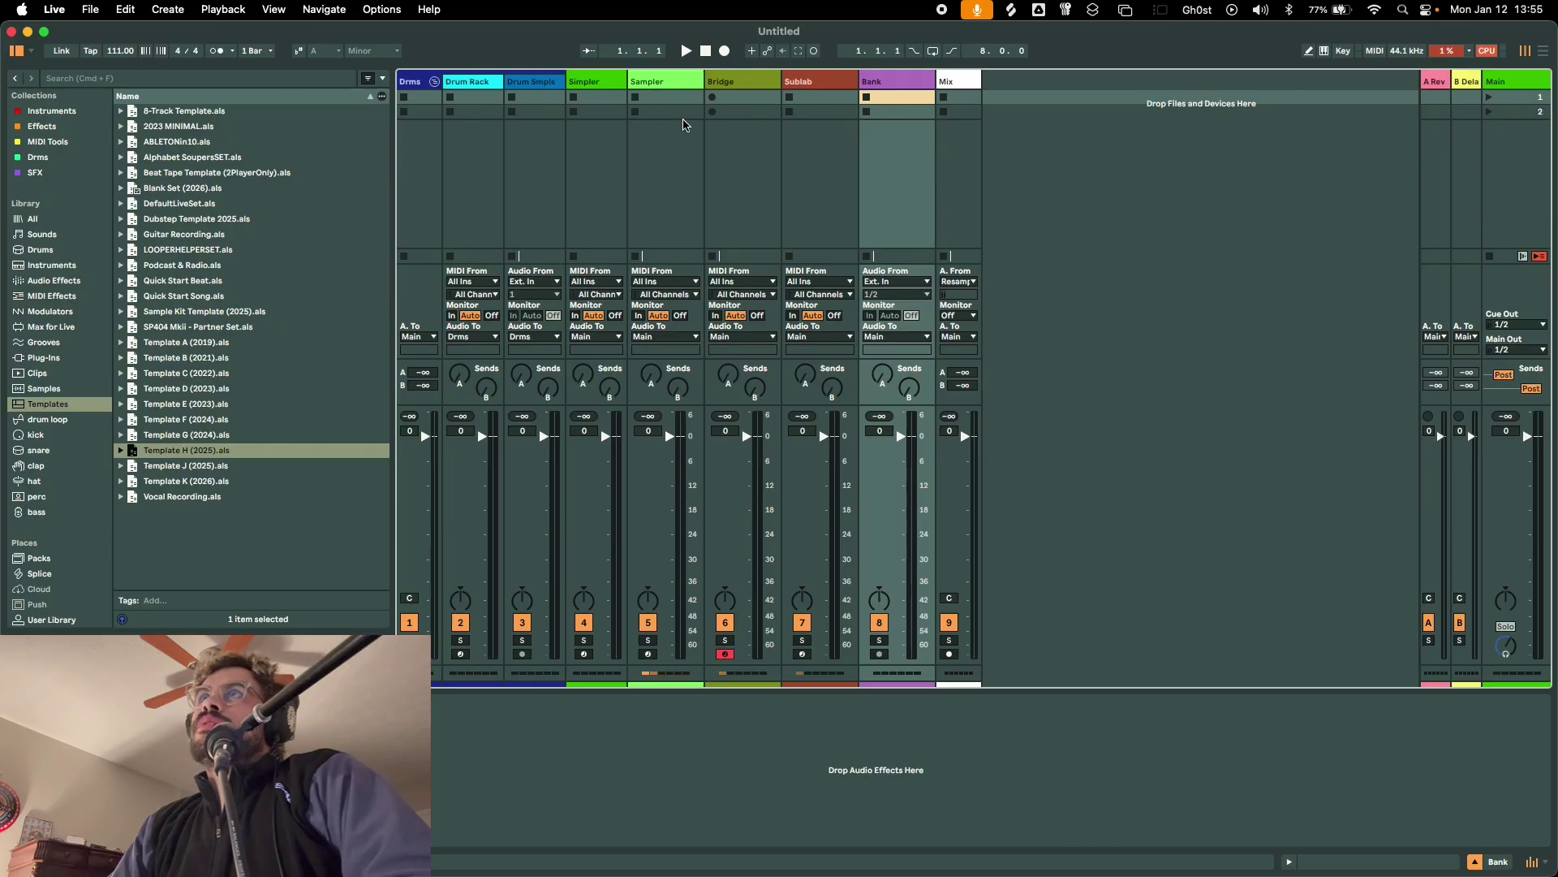
click(195, 466)
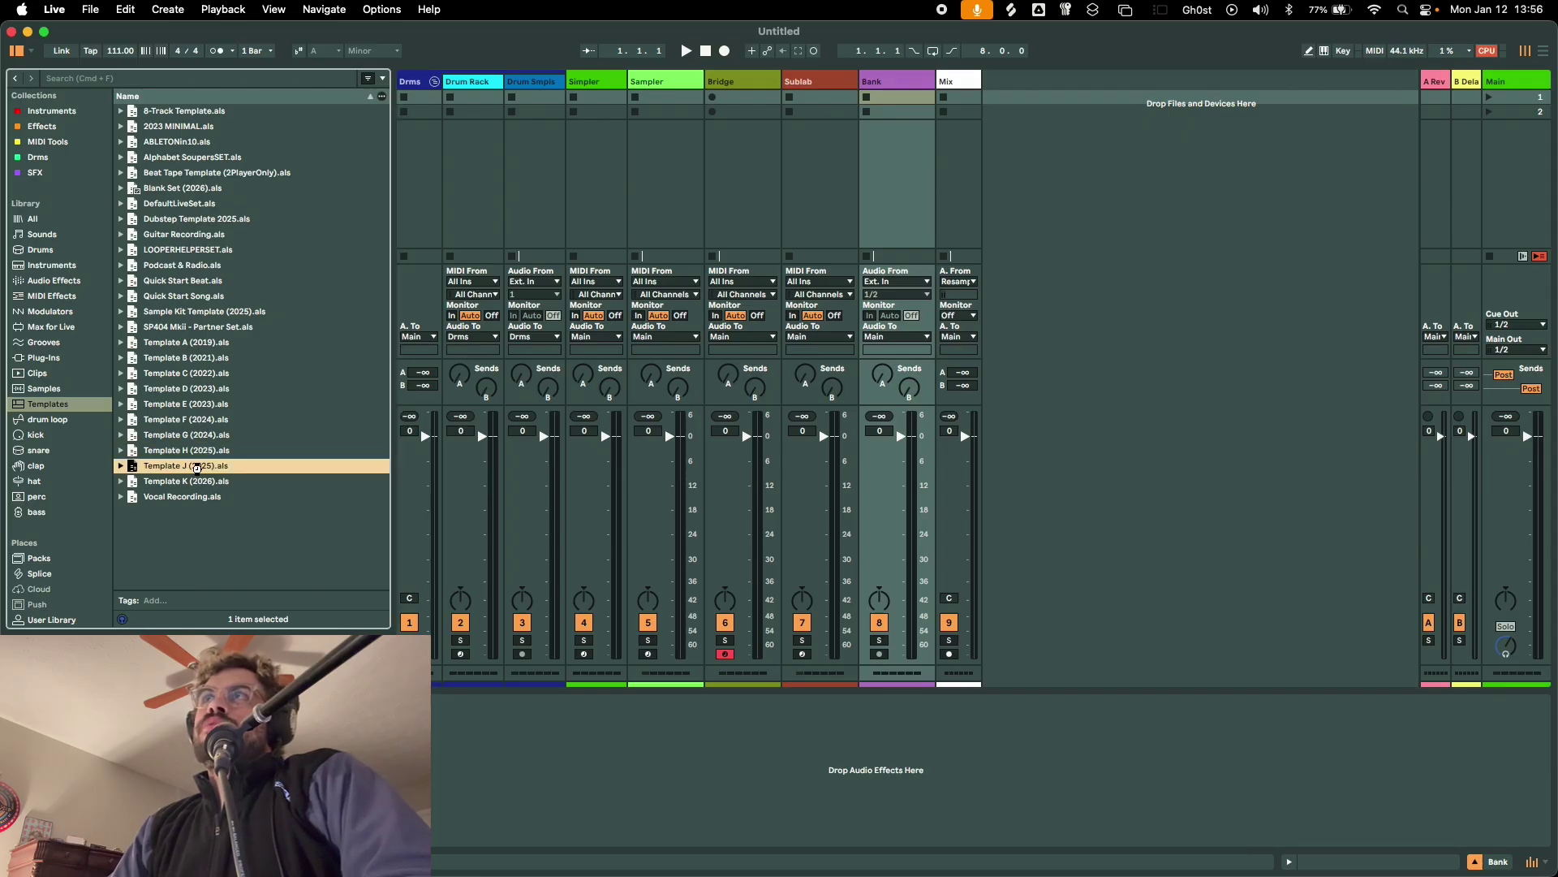
double_click(197, 468)
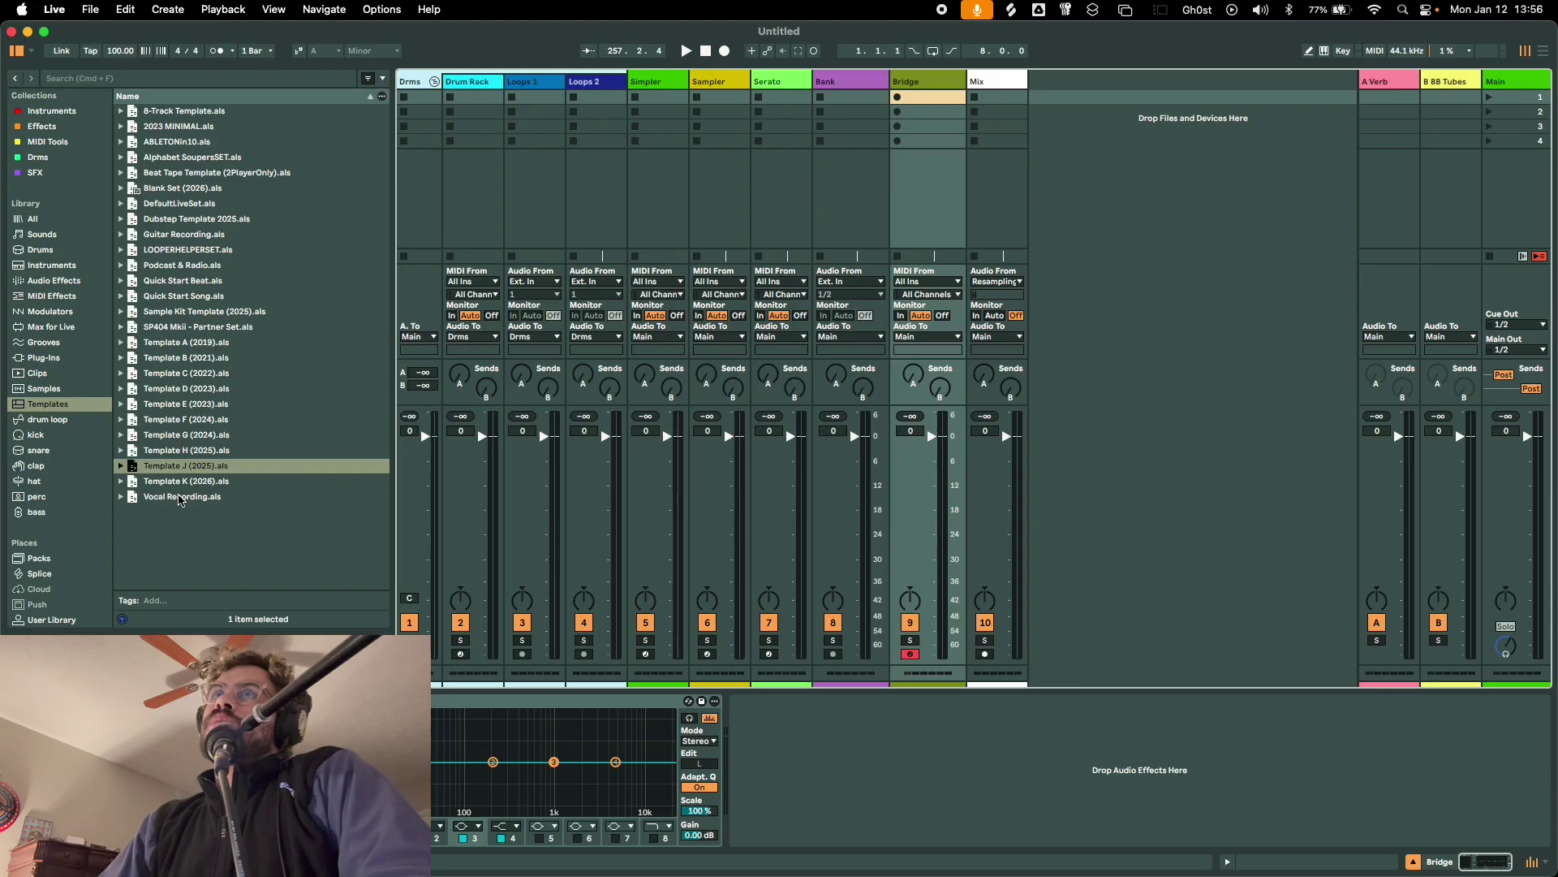
Load Template K (2026), unfold and refold its Drms group, and look through the Simpler, Bridge, Bank and Mix tracks
click(180, 481)
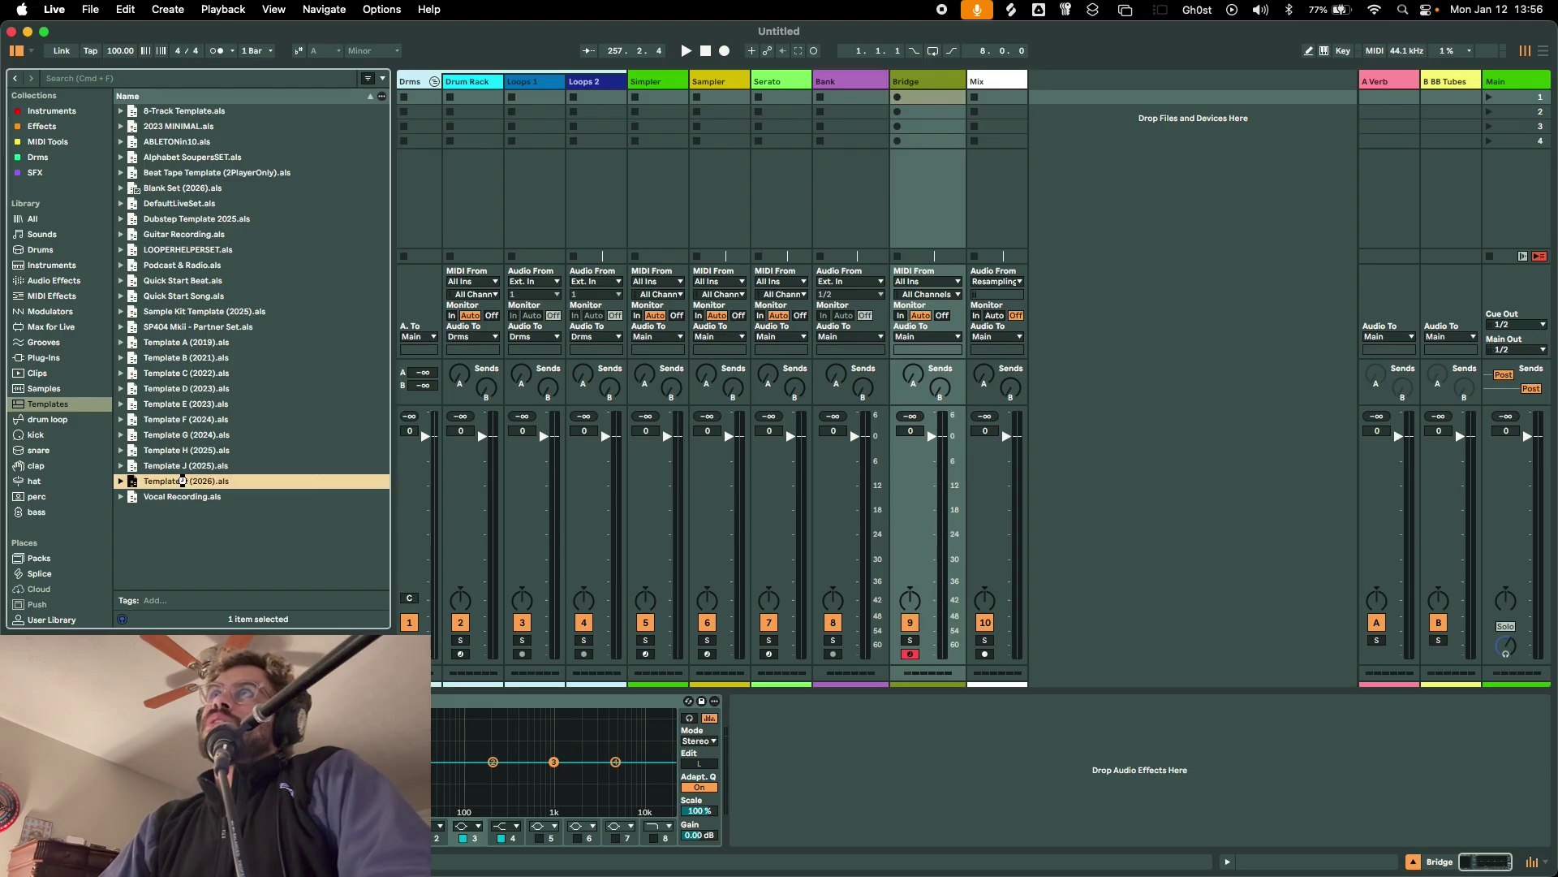
double_click(185, 483)
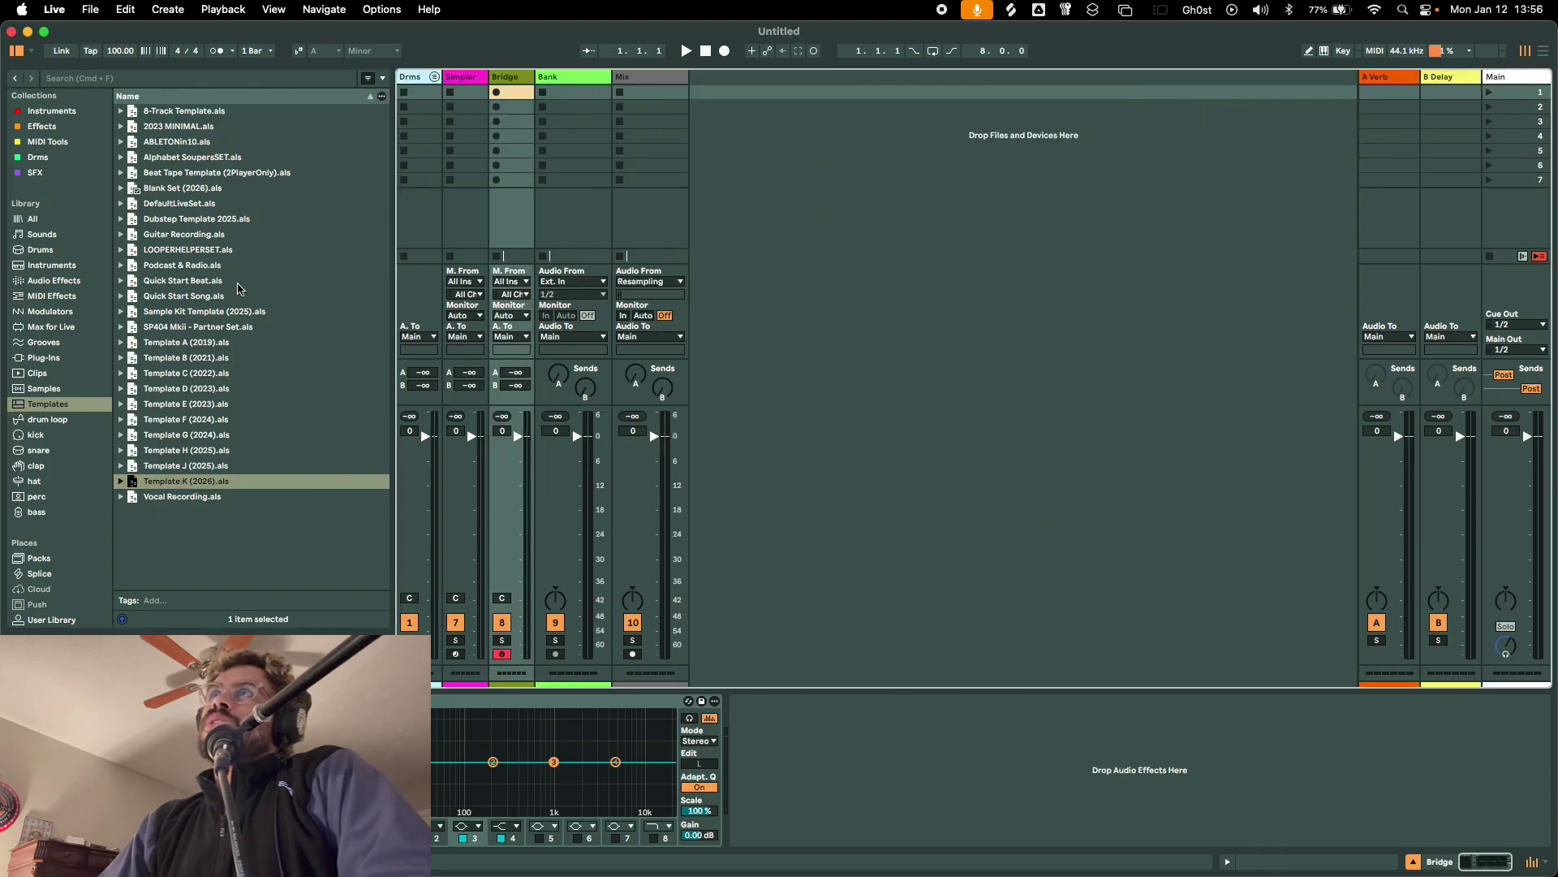
click(469, 82)
click(435, 80)
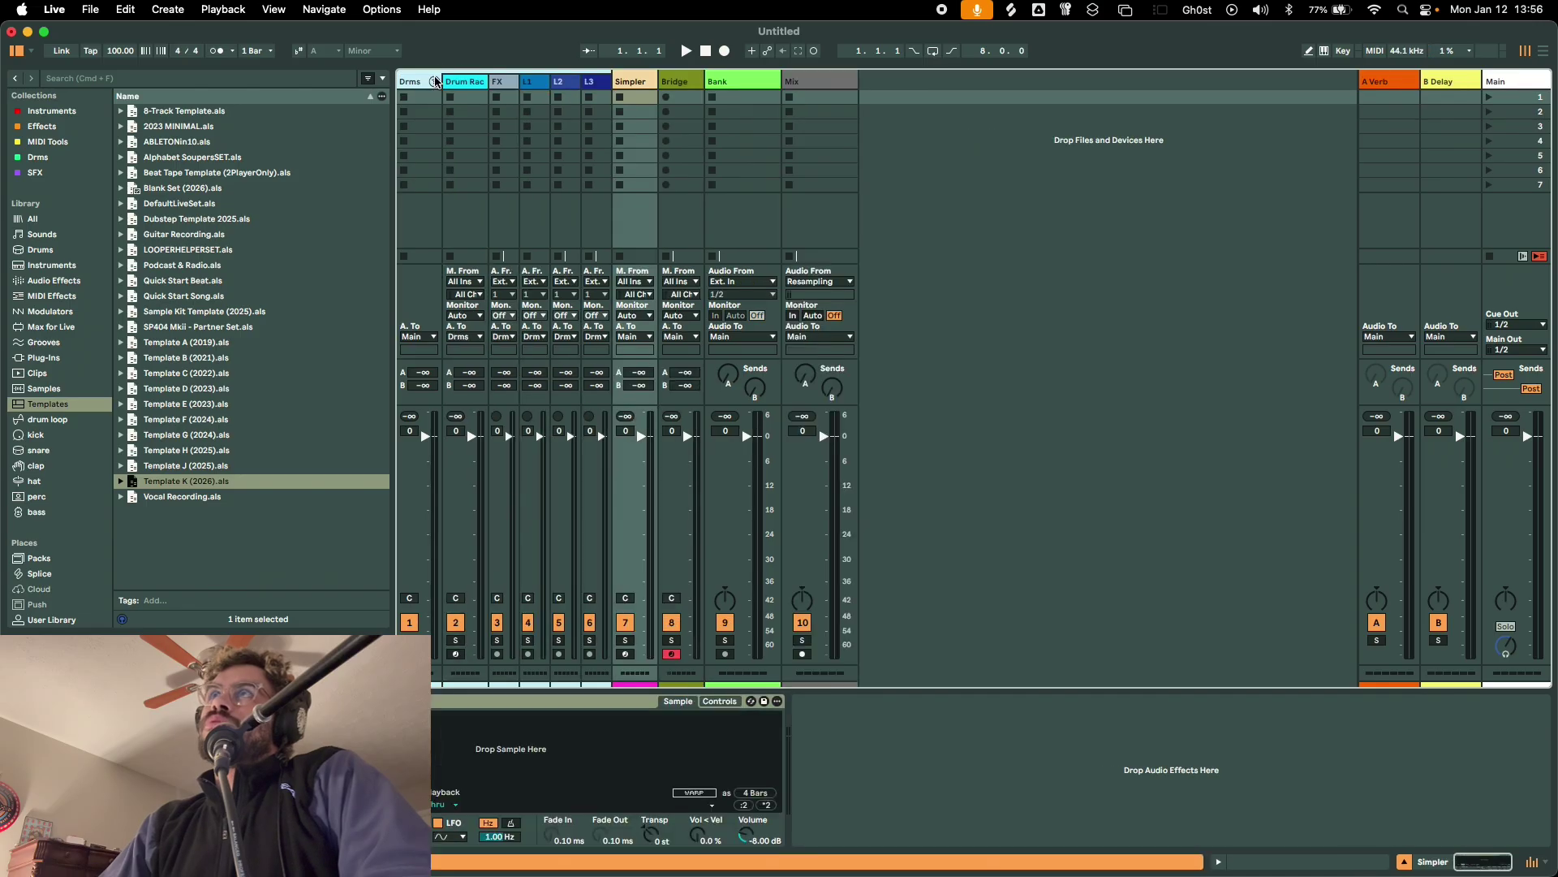
click(435, 81)
click(504, 79)
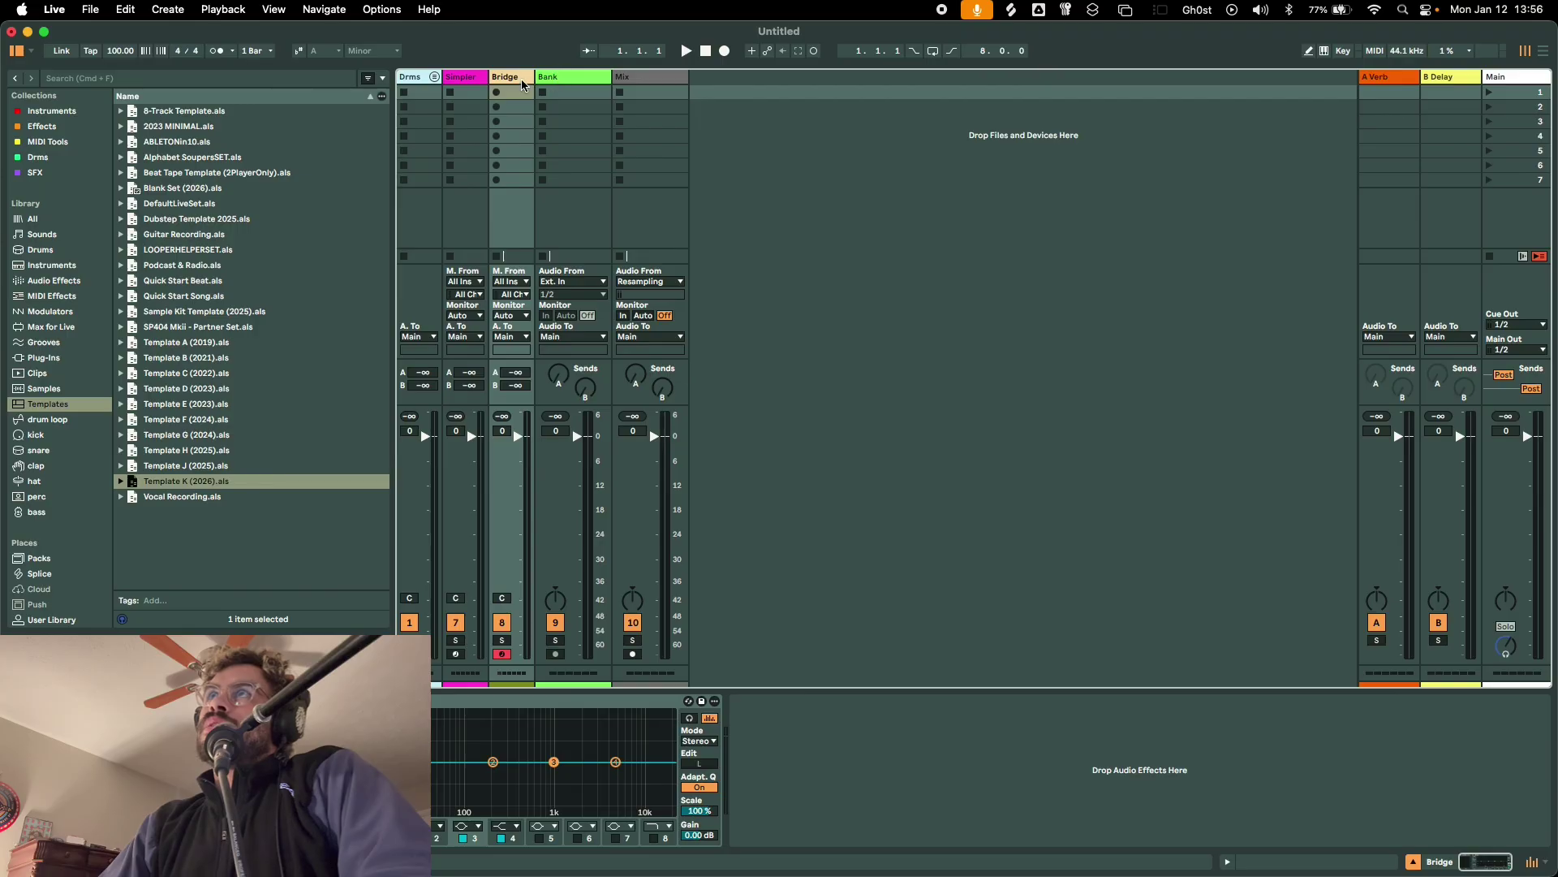
click(552, 79)
click(642, 78)
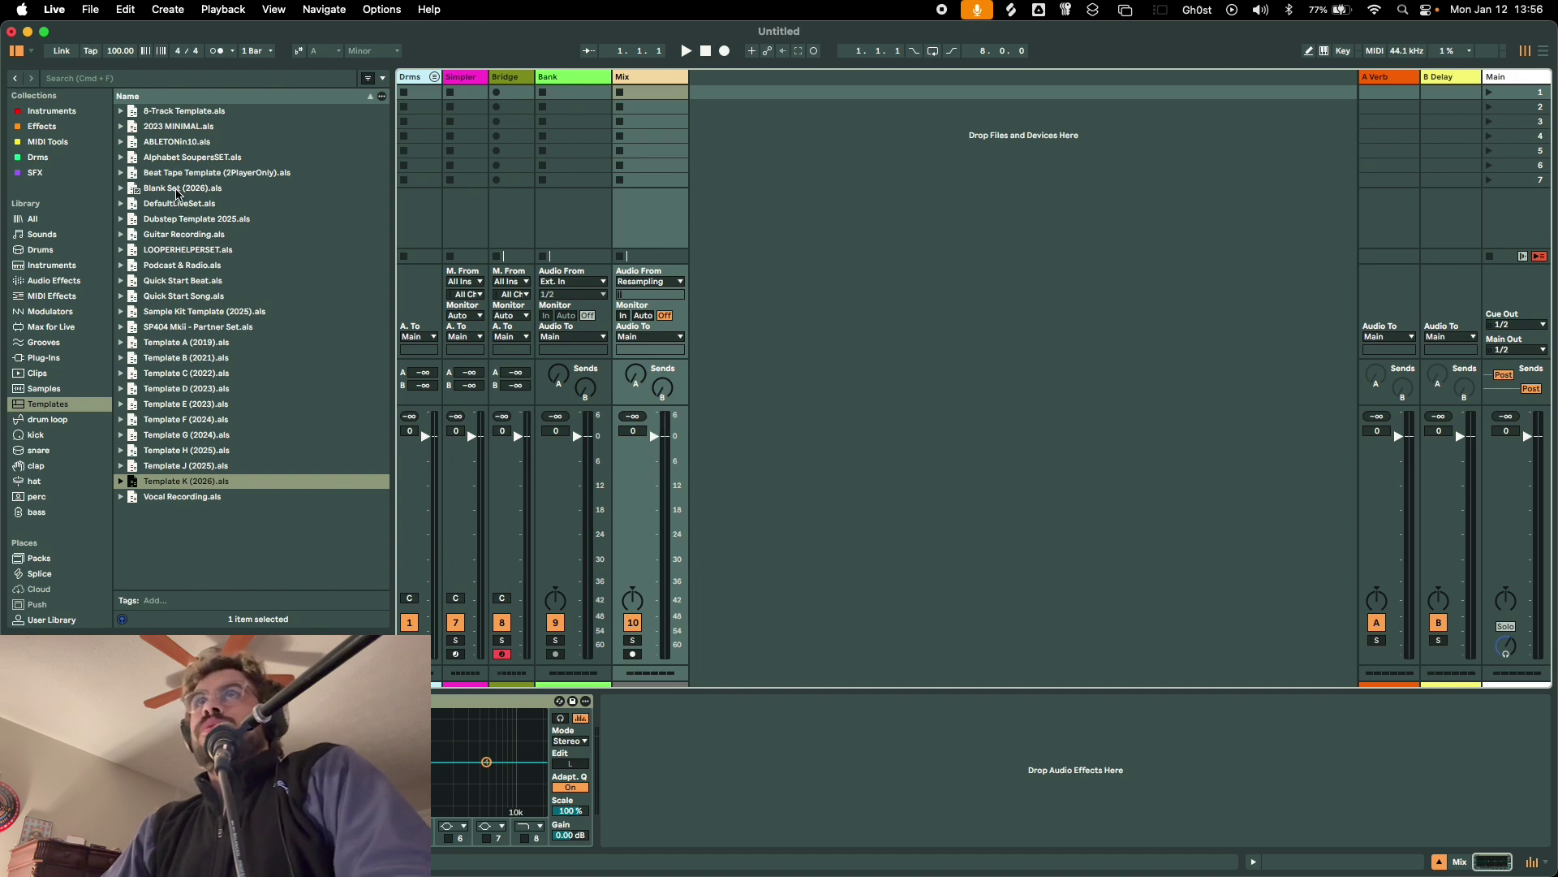
Load Blank Set (2026) and look through its three audio tracks
double_click(176, 192)
click(678, 482)
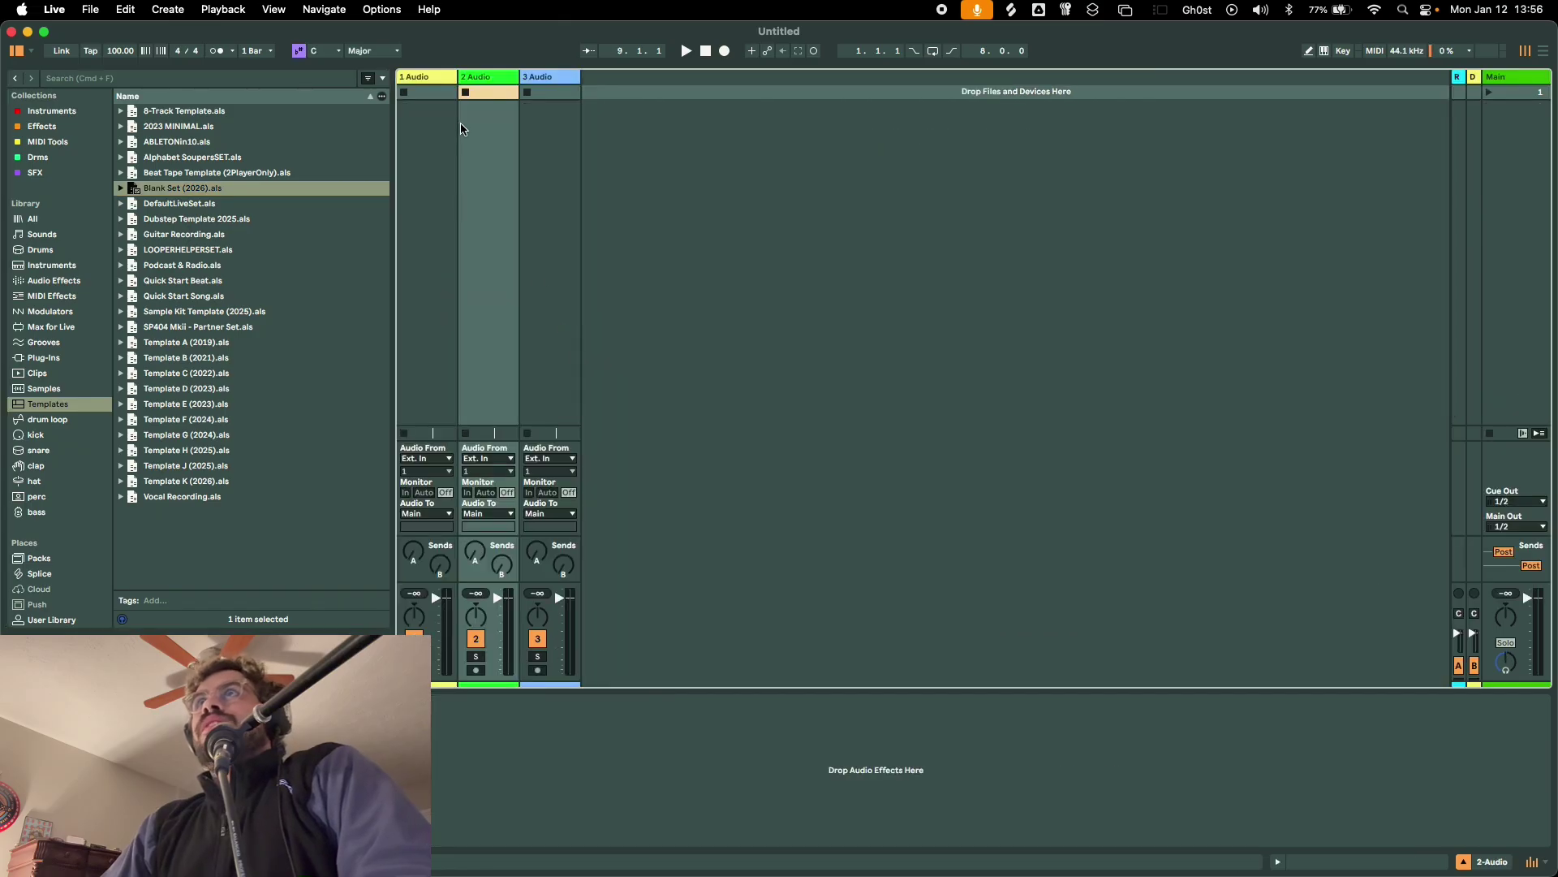
click(429, 81)
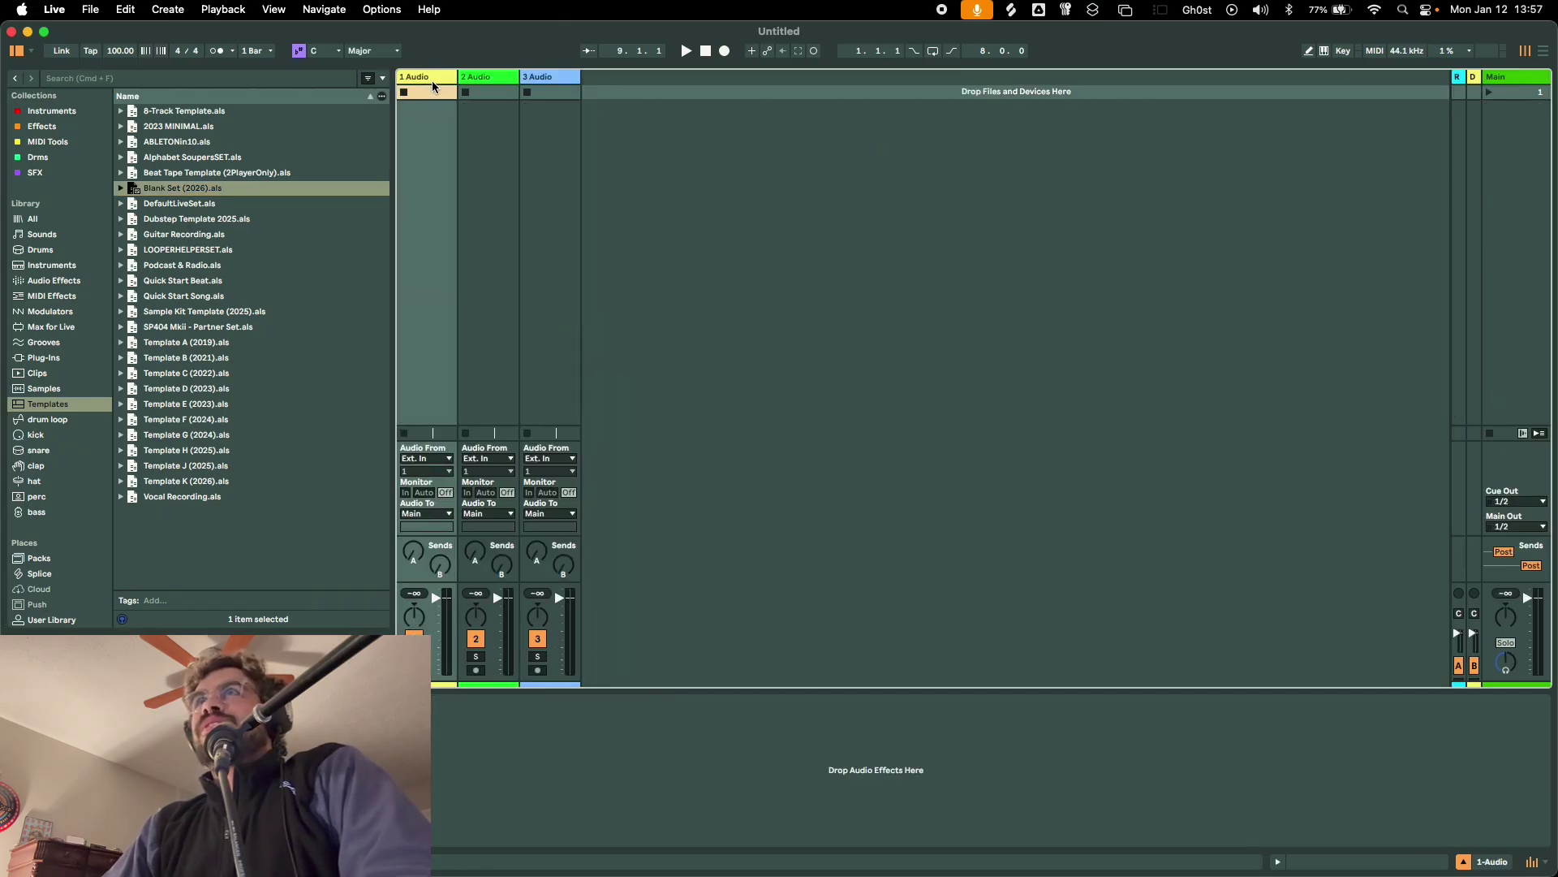
click(488, 81)
click(555, 81)
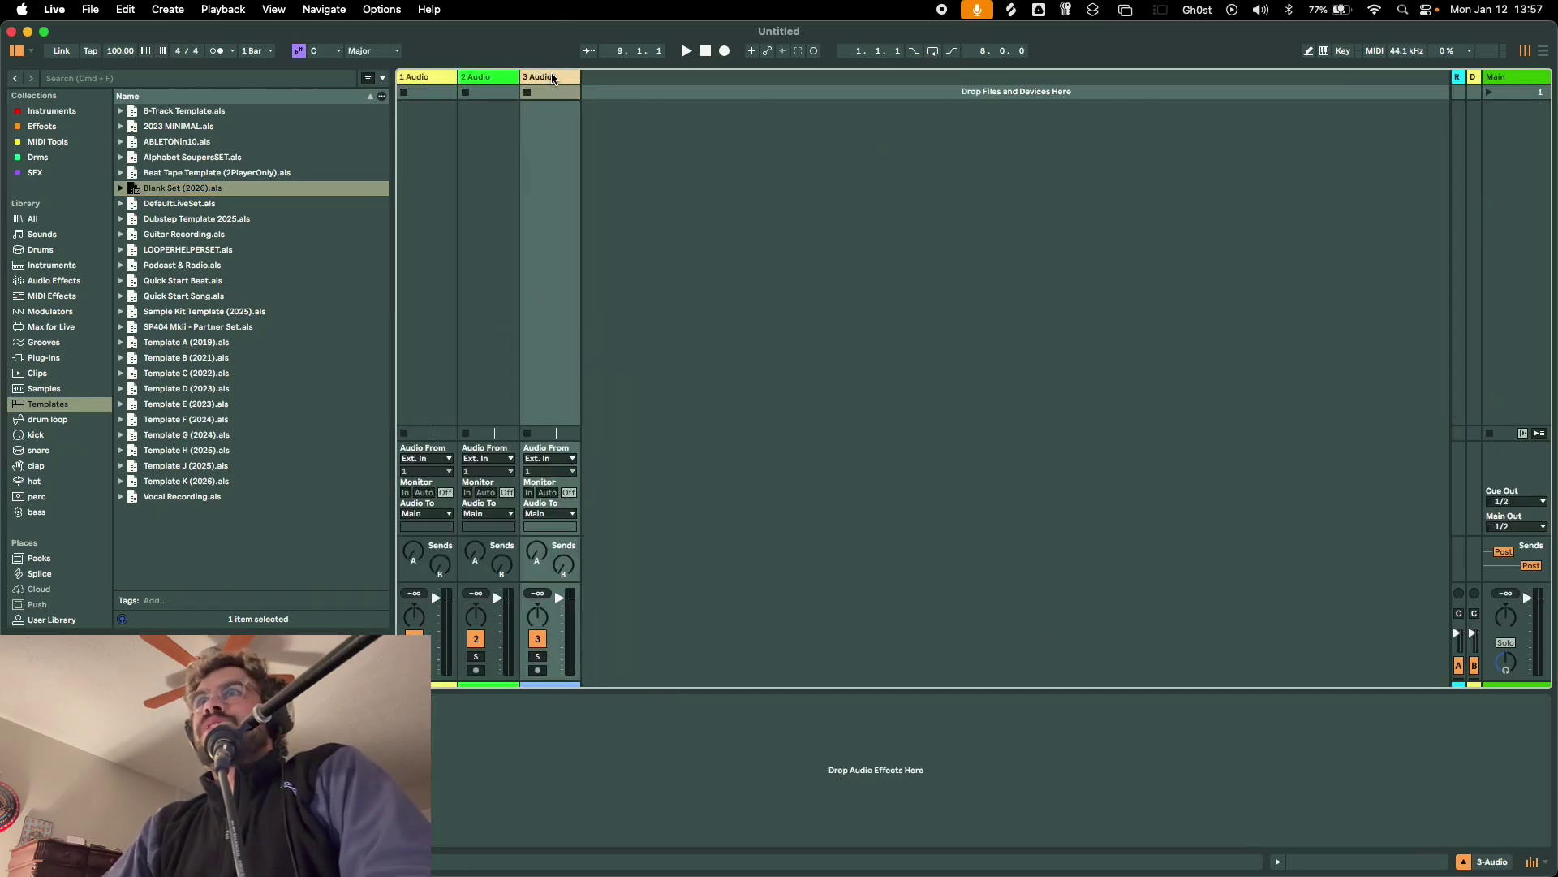
click(445, 81)
Inspect the devices on the reverb return, delay return and Main track, and go back through the three audio tracks
click(1458, 76)
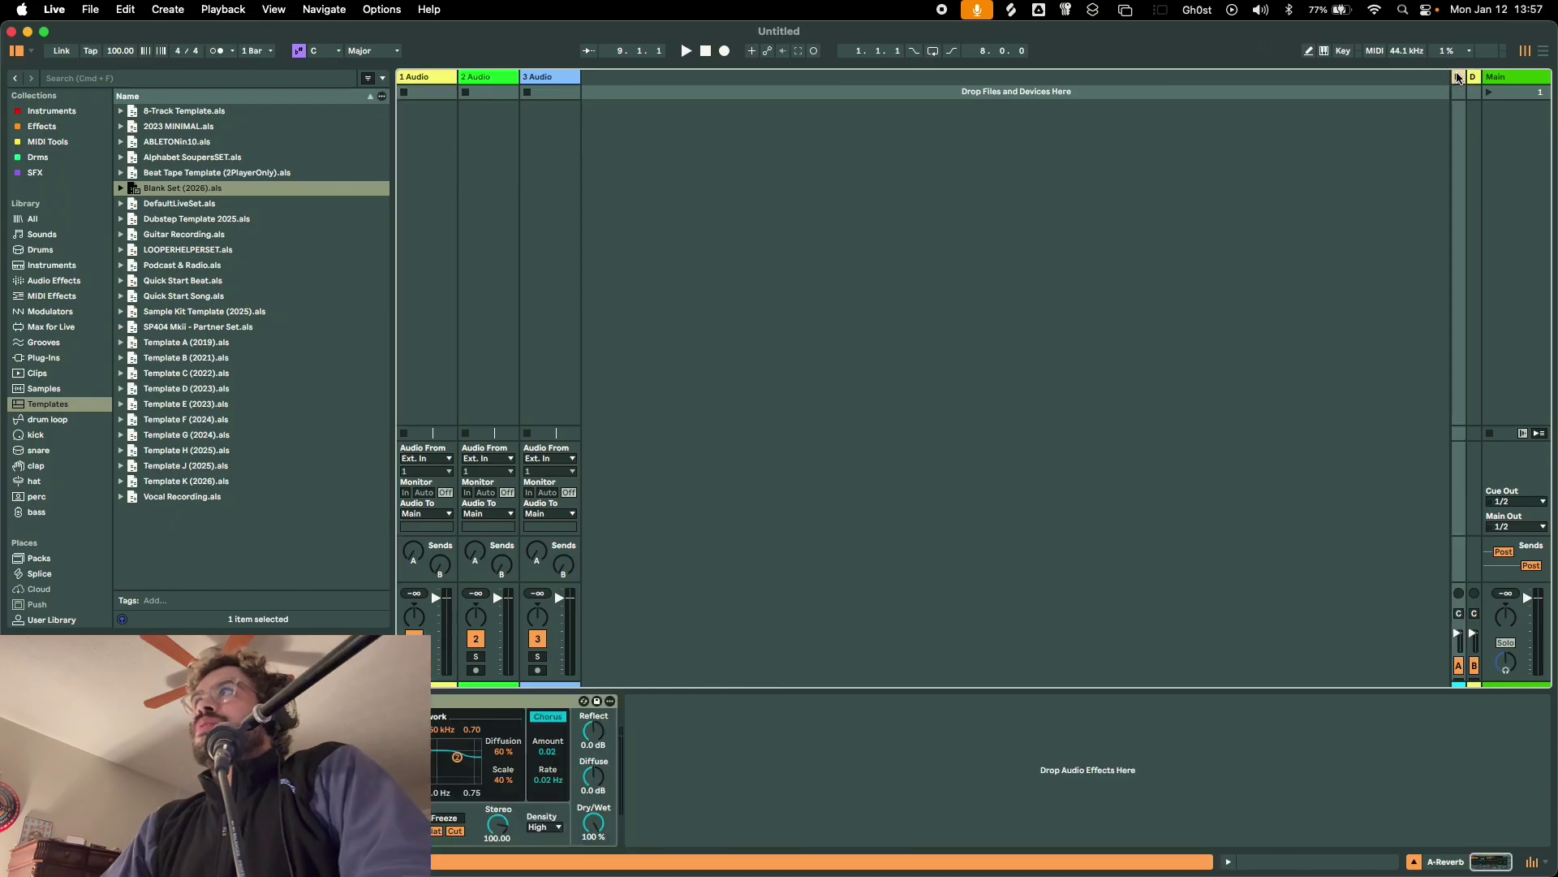
click(1474, 78)
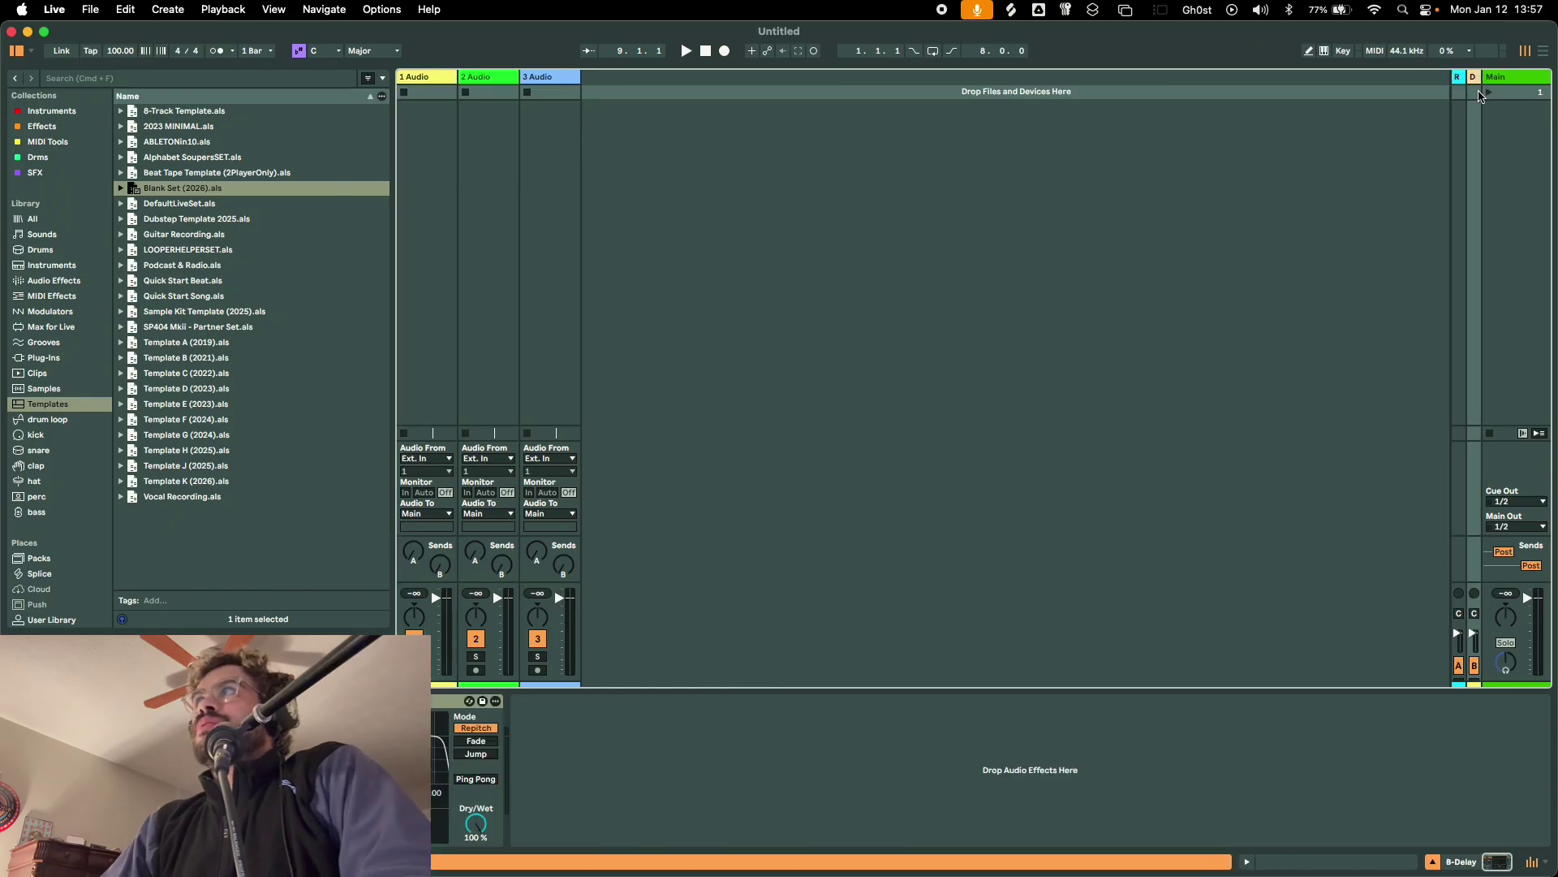
click(1480, 95)
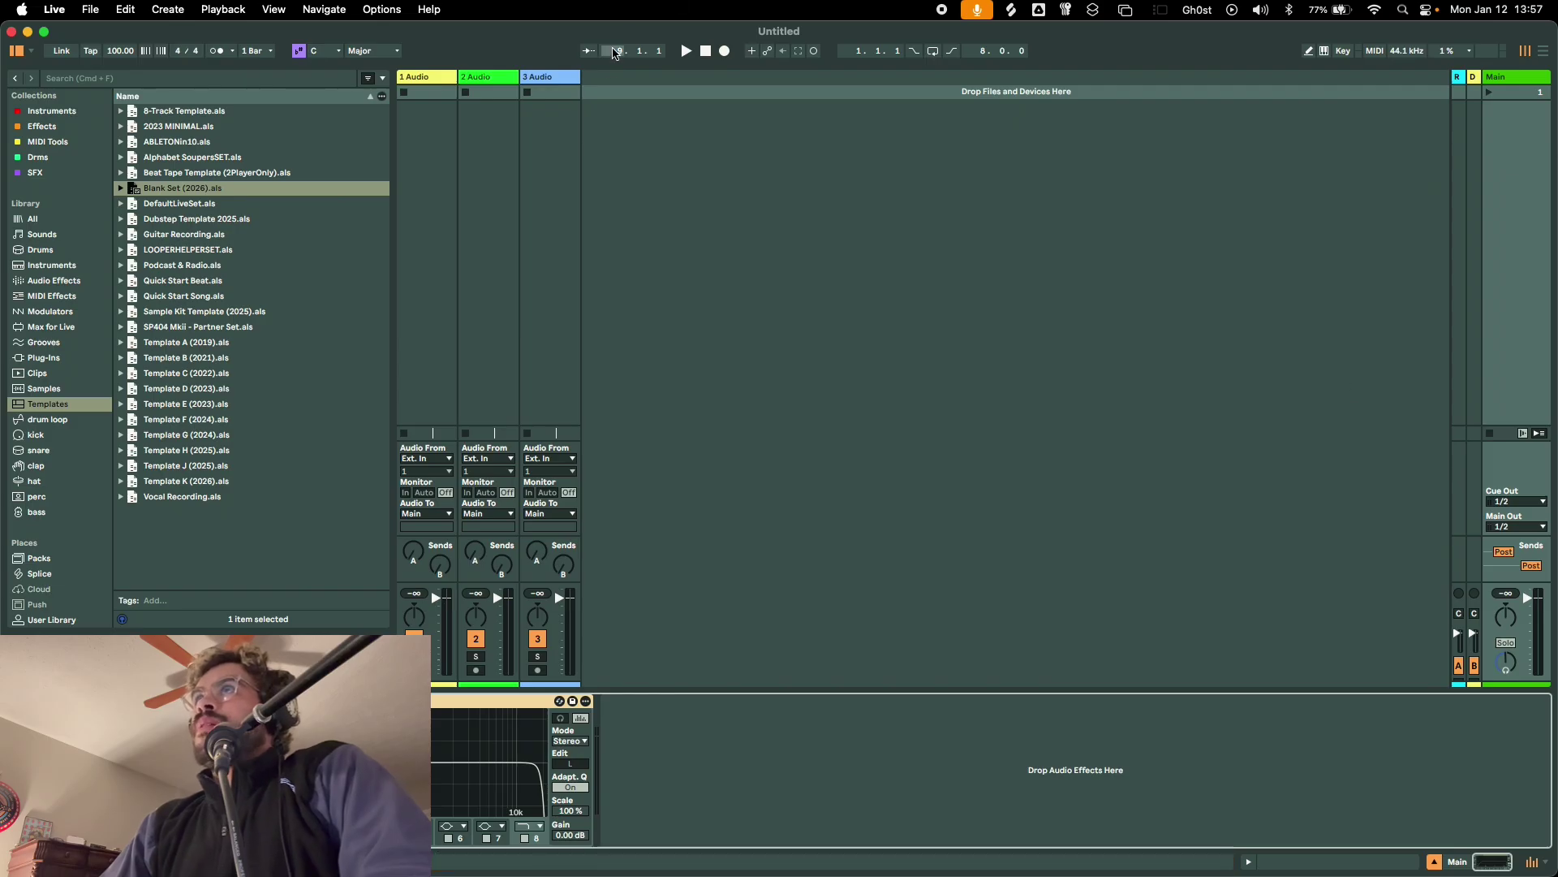
click(558, 81)
click(503, 80)
click(415, 81)
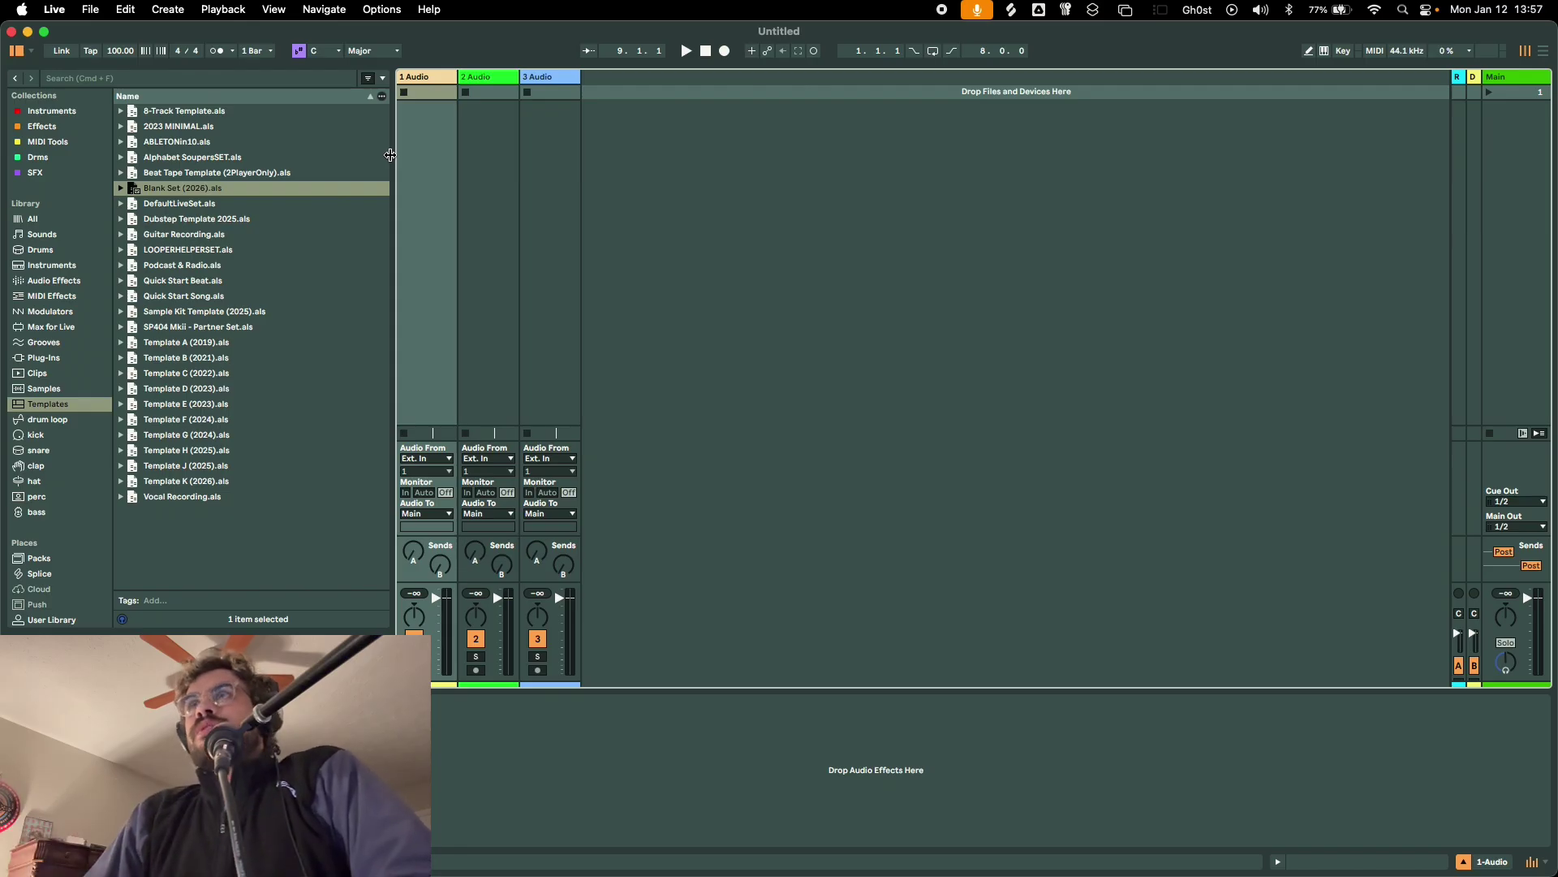
Switch the blank set to Arrangement View and place the insert marker on the 2 Audio track around bar 10
key(Tab)
click(534, 217)
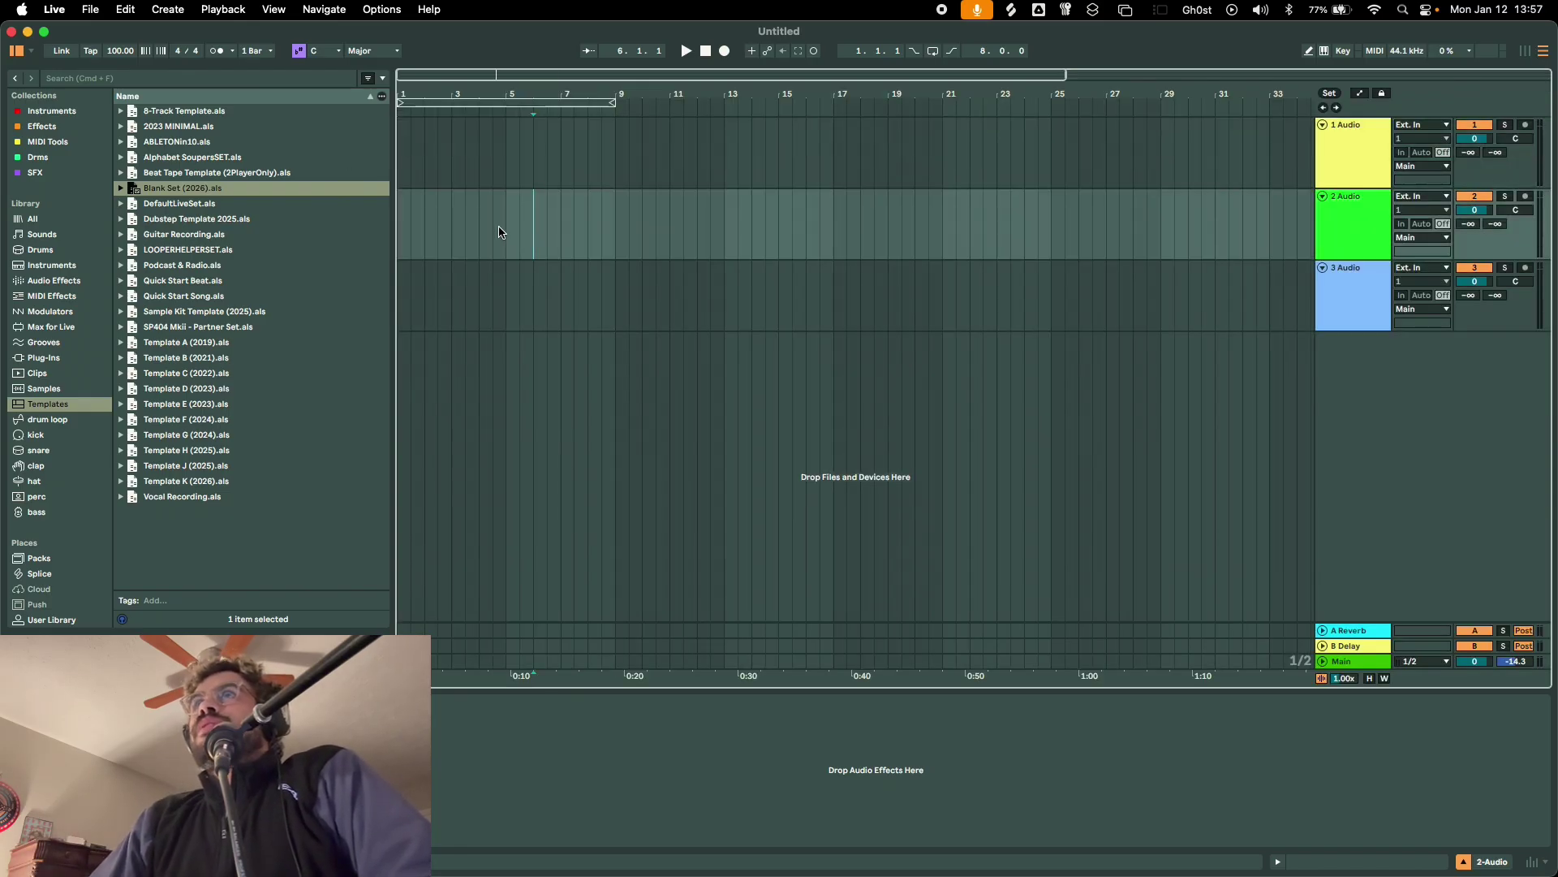
click(656, 236)
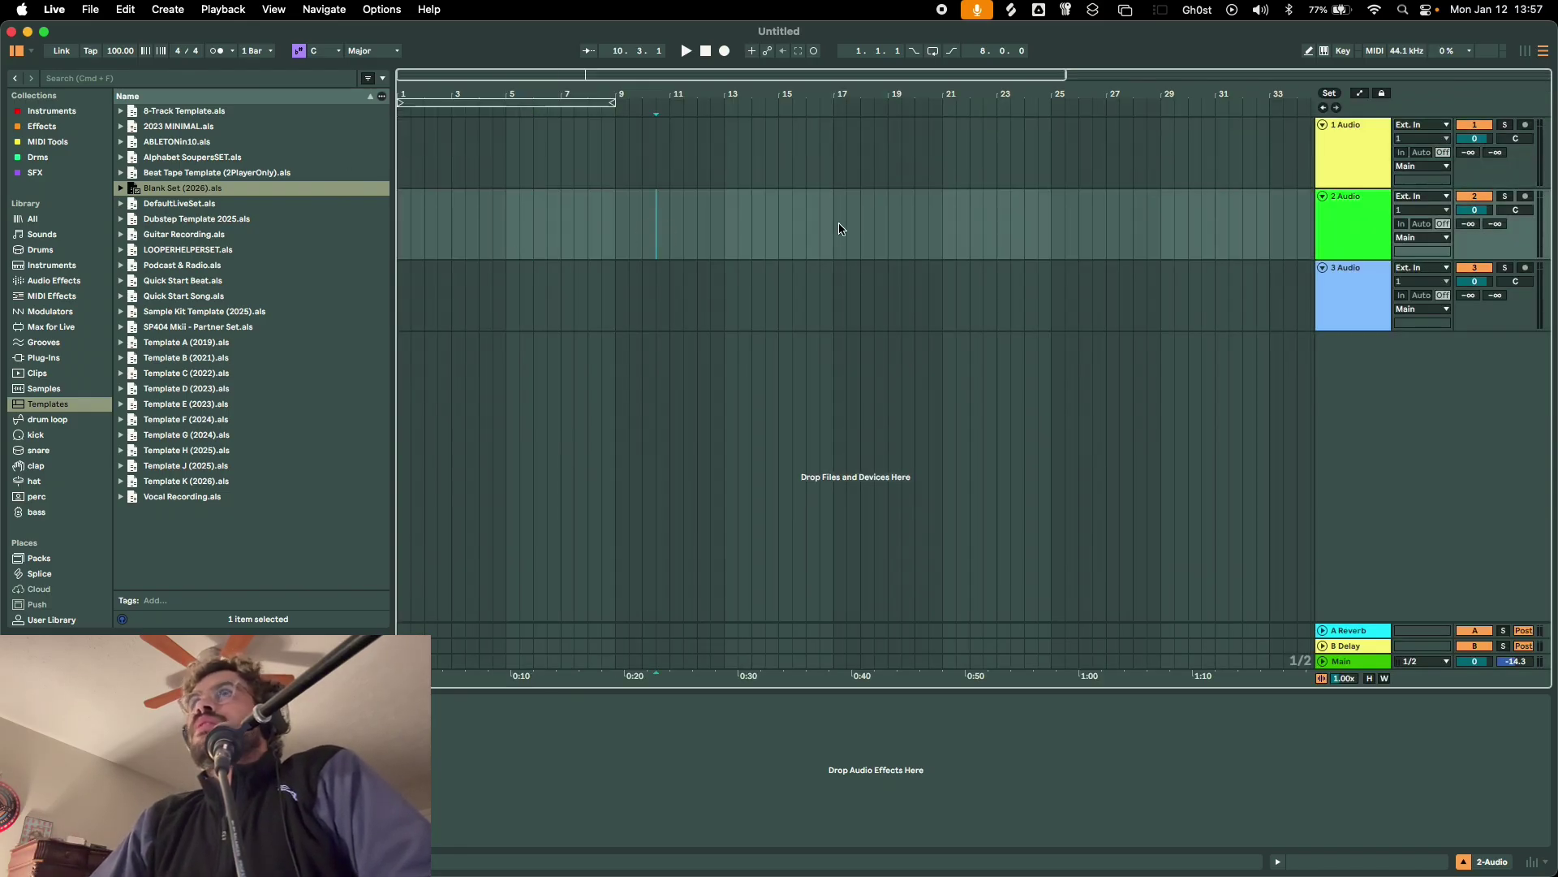
Open the recent set "sloshyjuice (hip hop) 1_5_26.als" and check its Arrangement View before returning to Session View
click(90, 9)
mouse_move(122, 68)
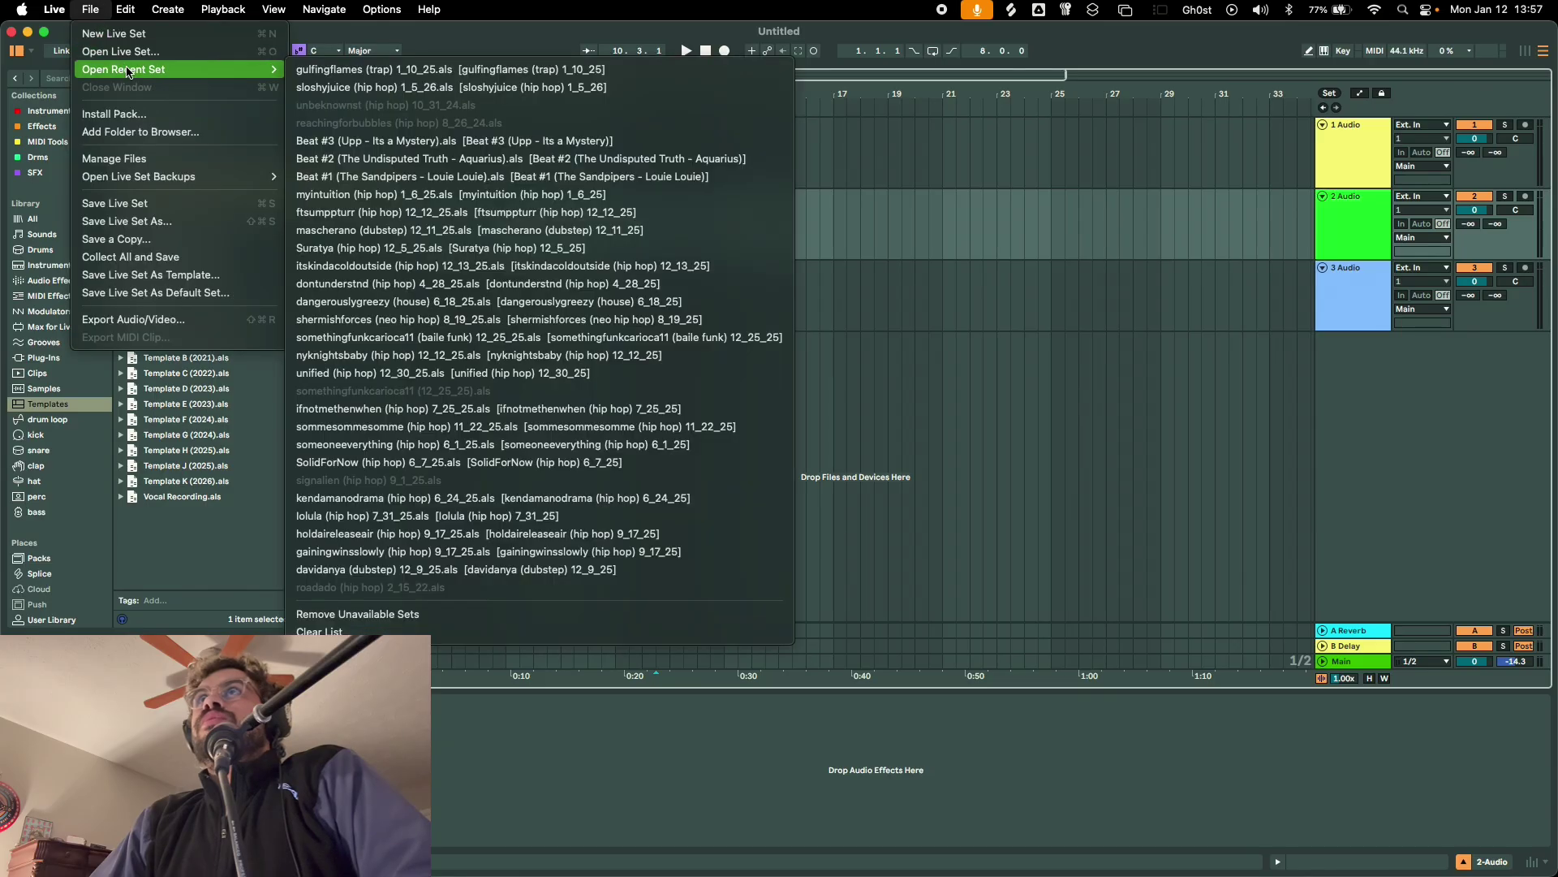
click(433, 88)
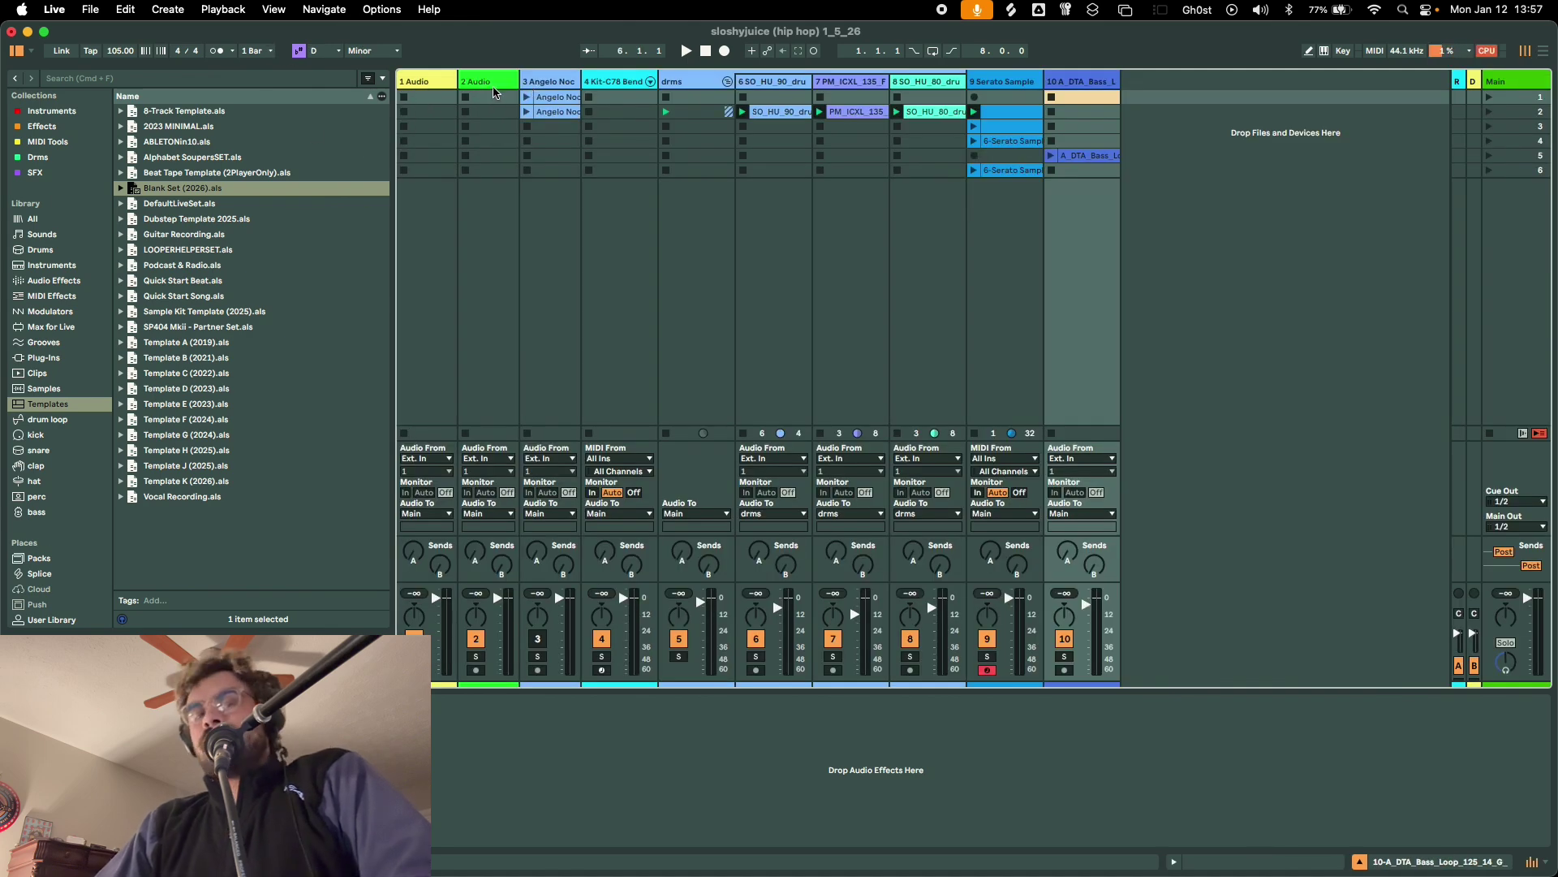
key(Tab)
key(Tab)
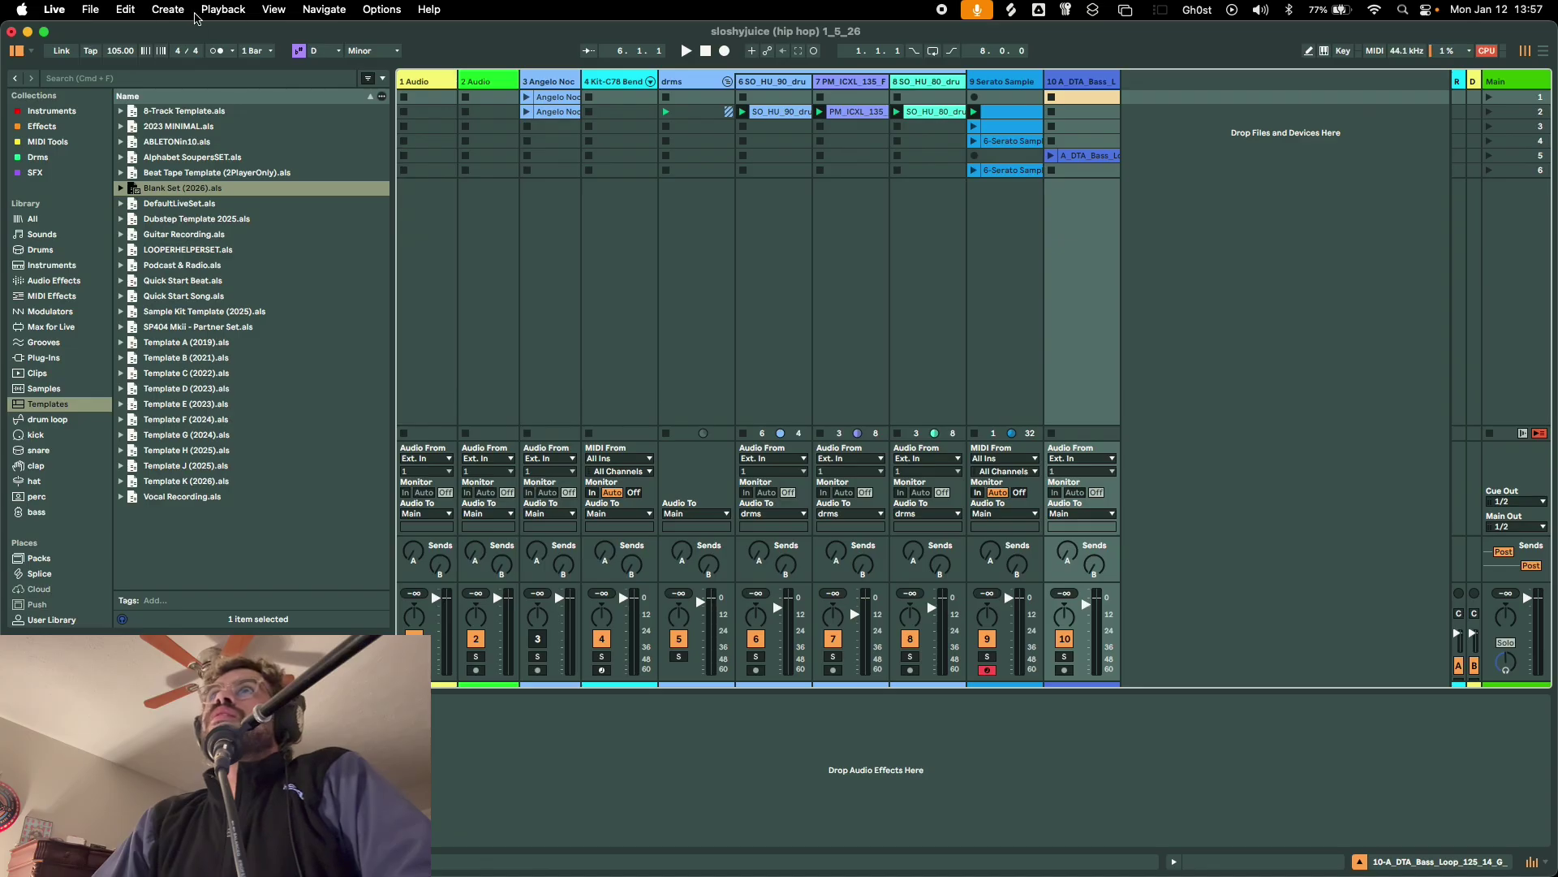
Open the recent set "nyknightsbaby (hip hop) 12_12_25.als", saving the changes to the current set
click(91, 12)
mouse_move(213, 73)
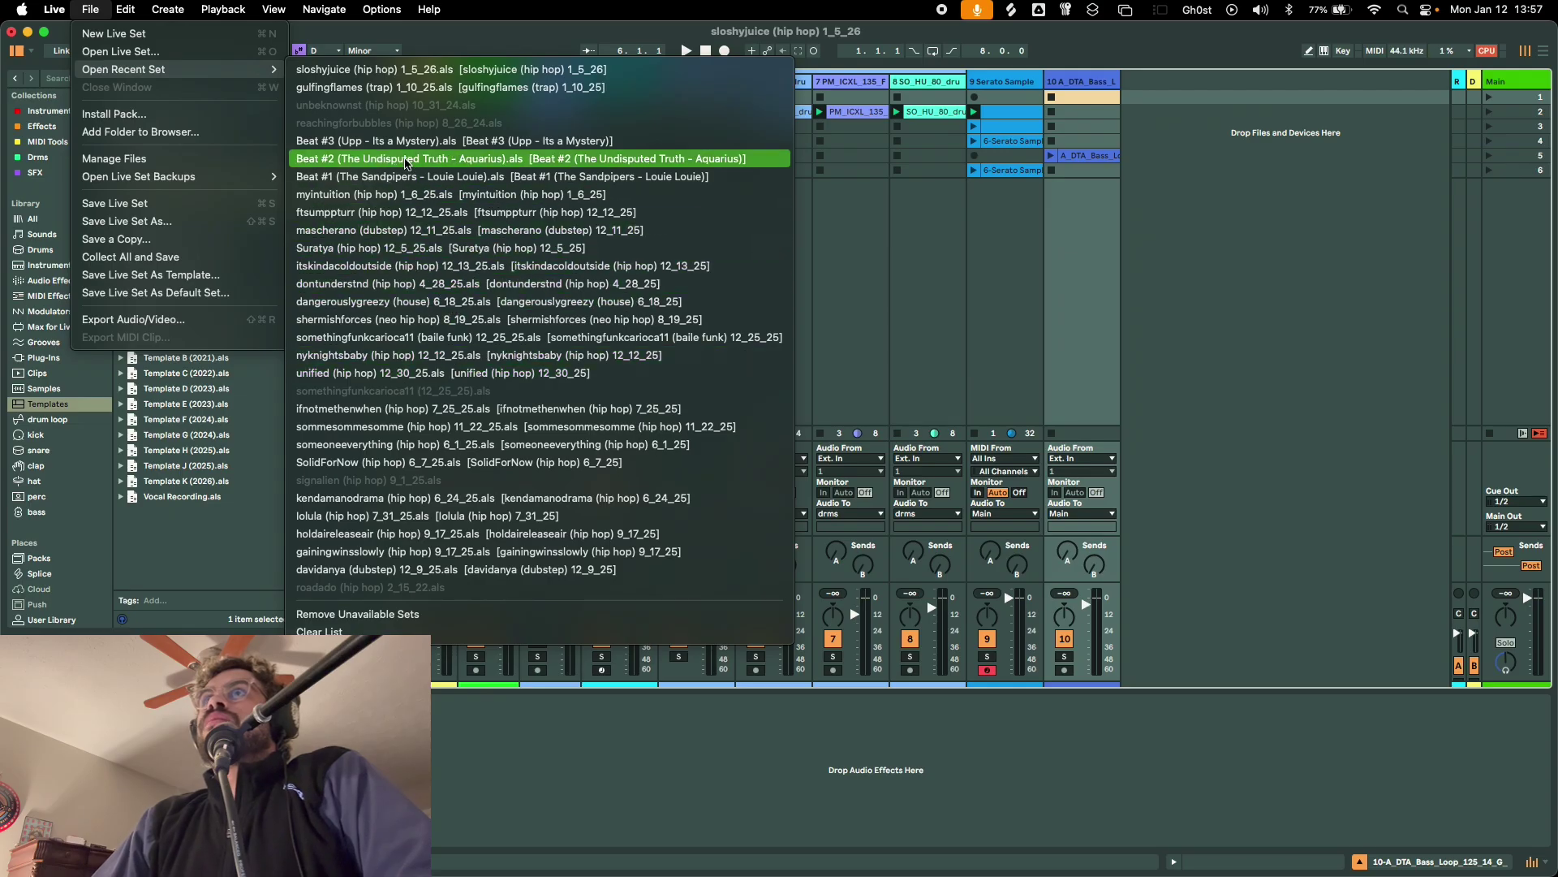
click(390, 355)
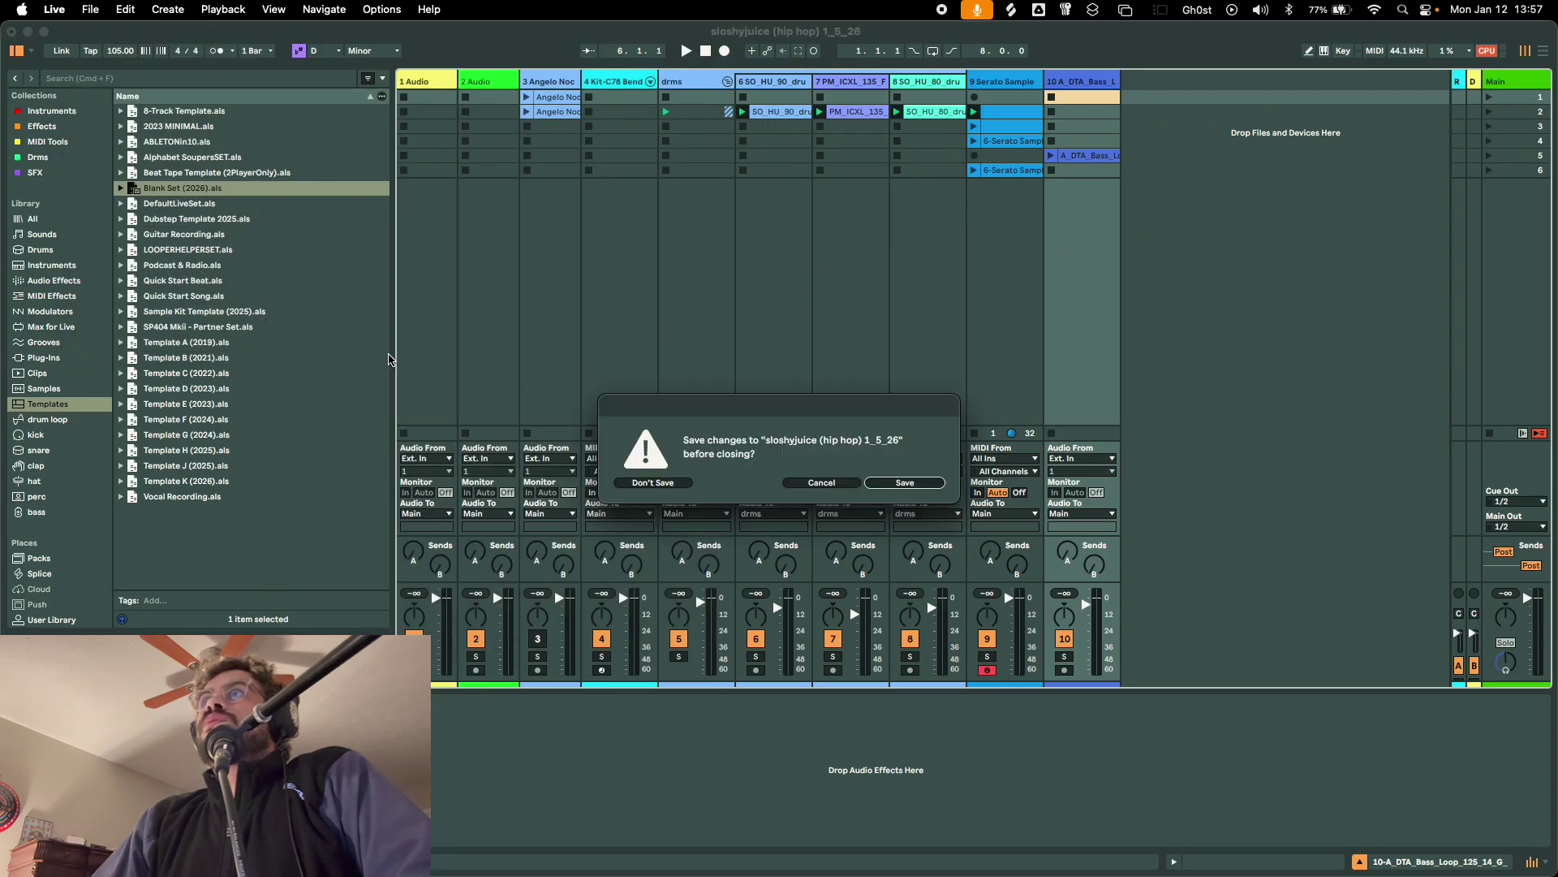
click(903, 483)
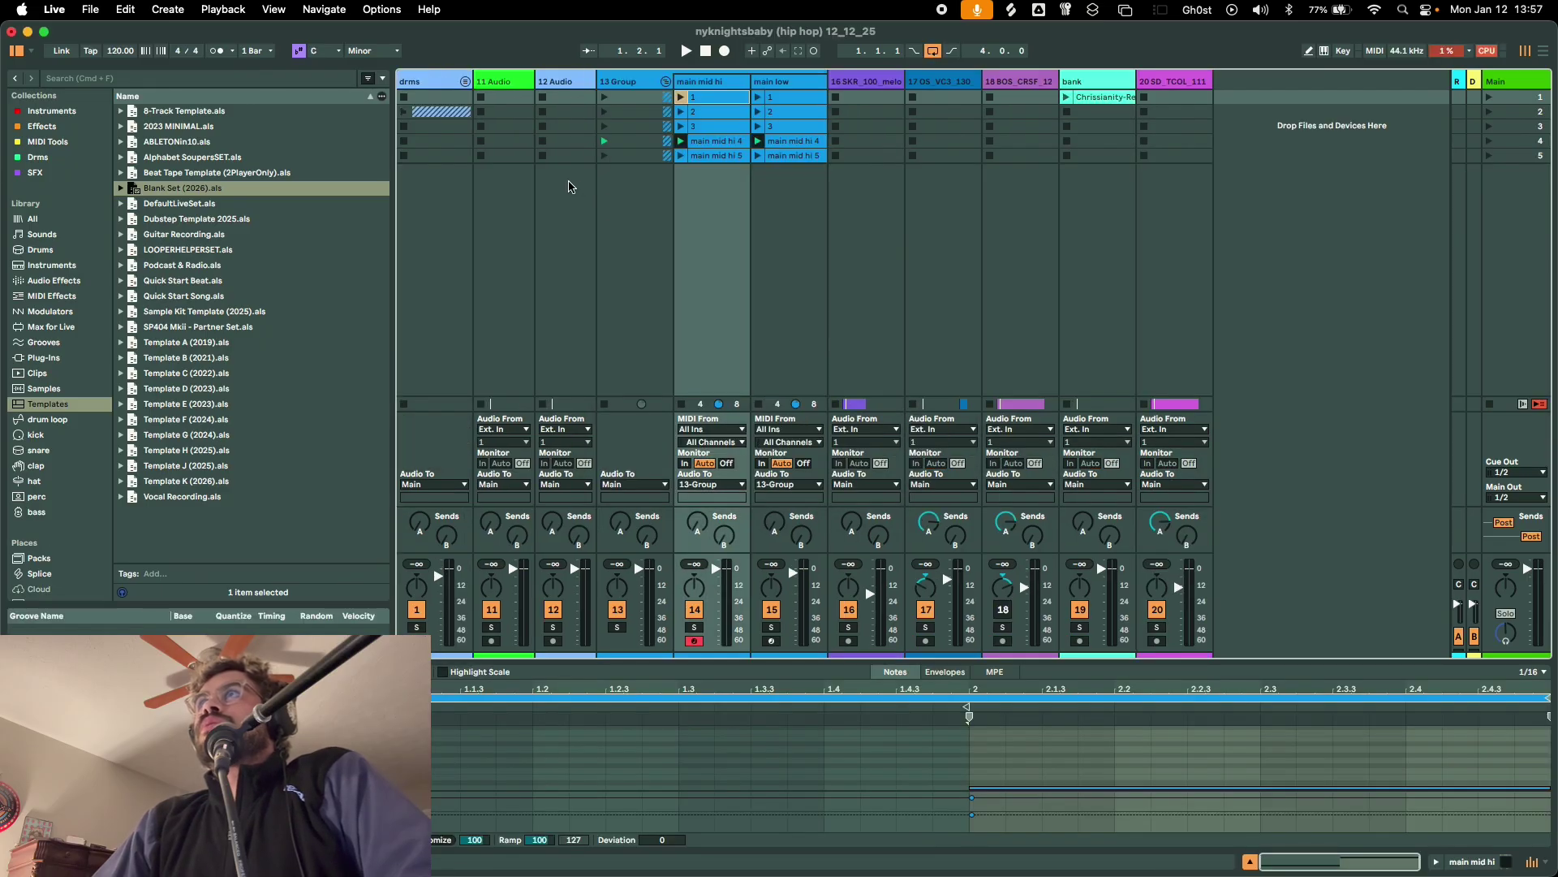
Look through the tracks and clips in the Arrangement View of the nyknightsbaby set and return to Session View
key(Tab)
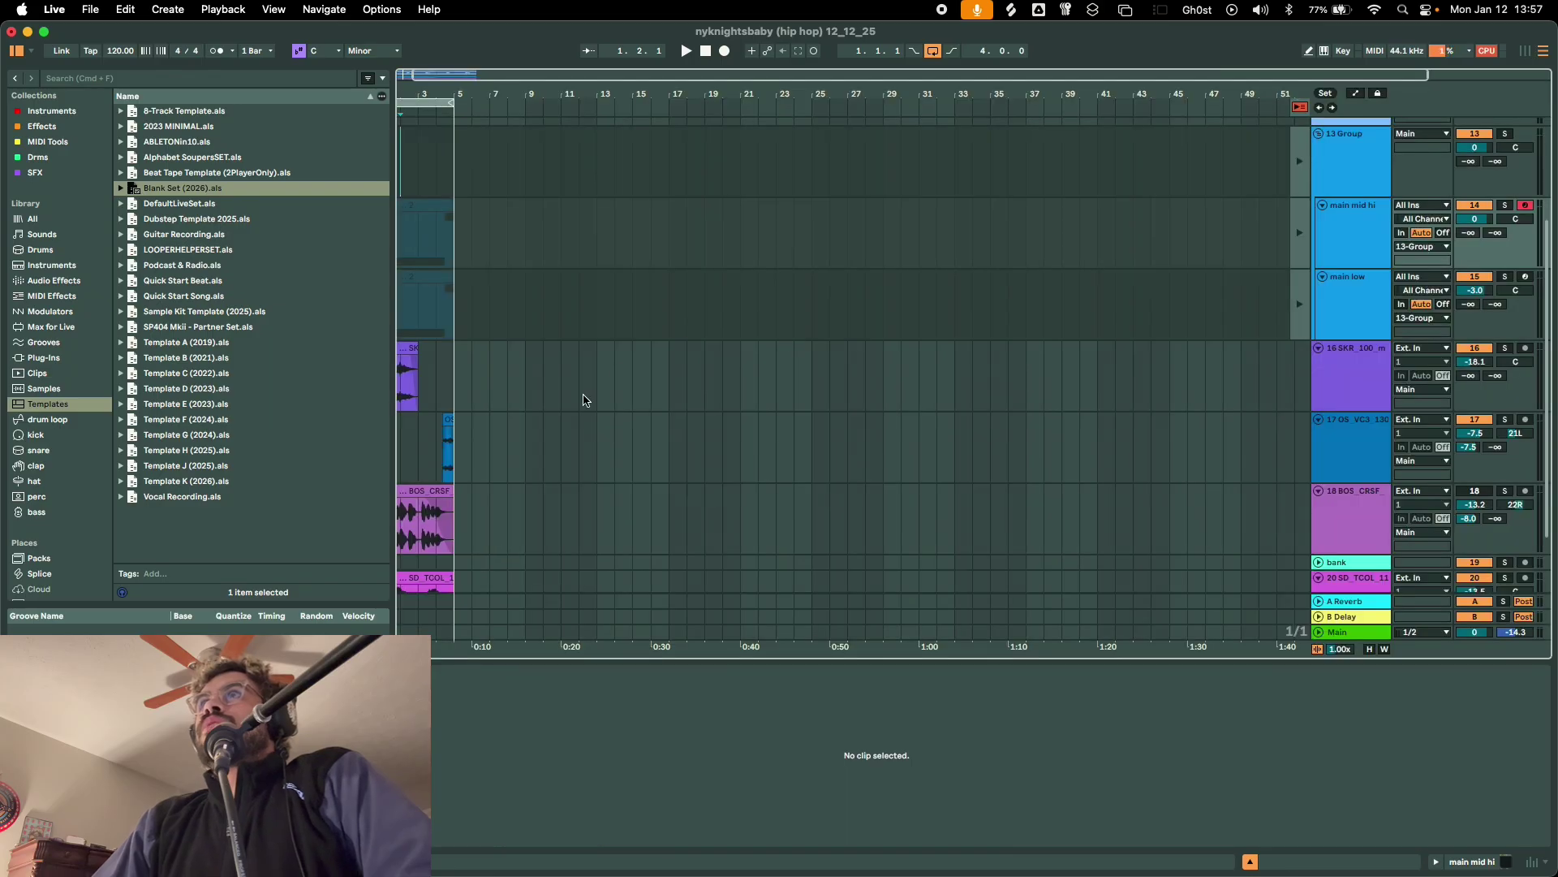
scroll(528, 408, up, 3)
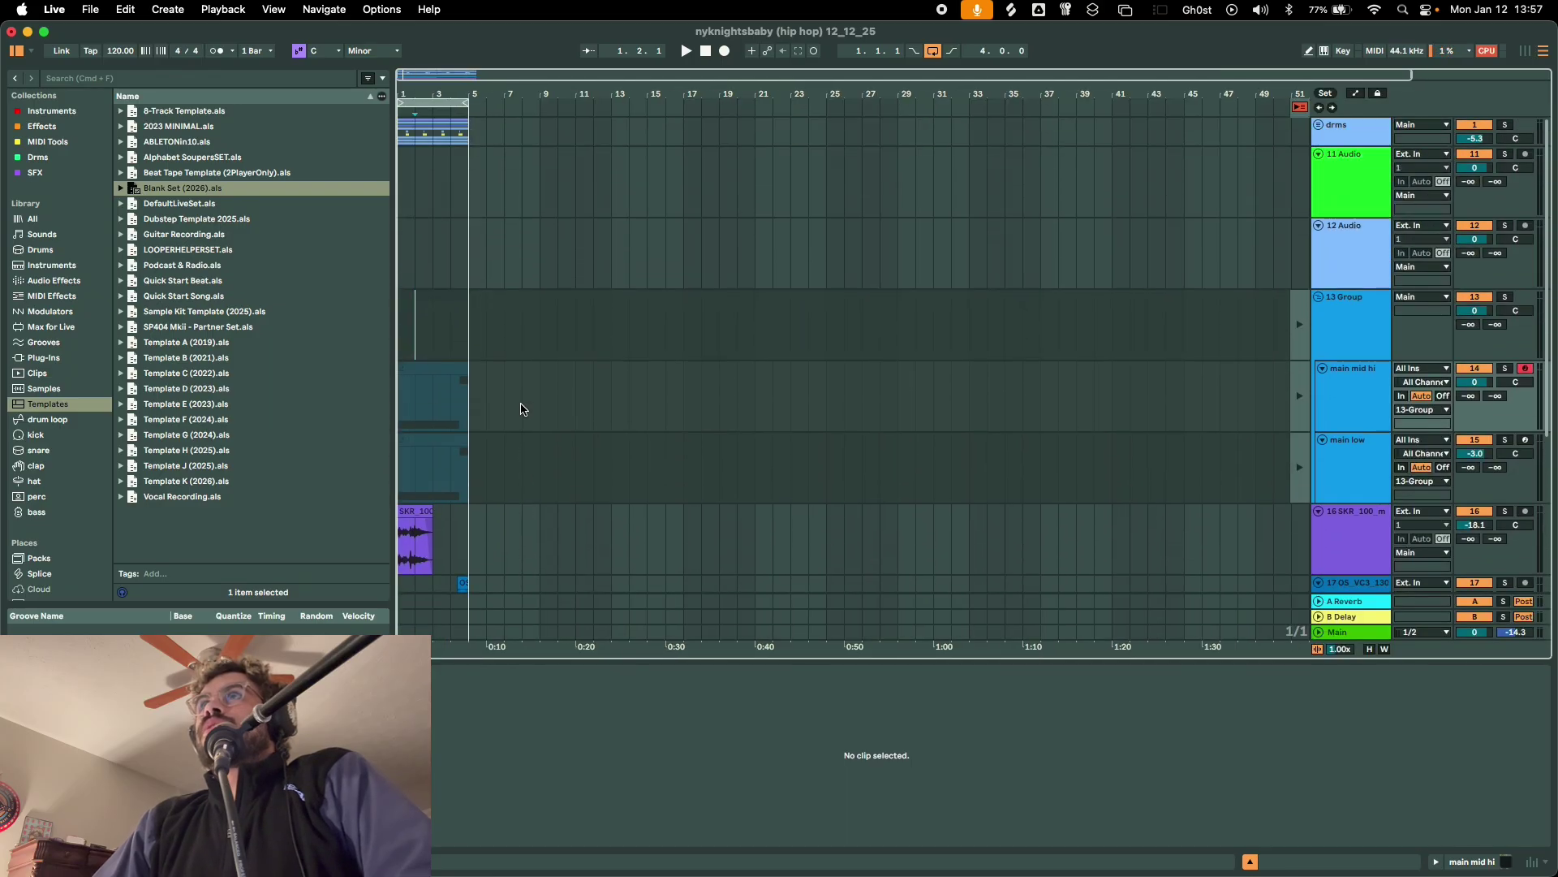
scroll(476, 398, down, 3)
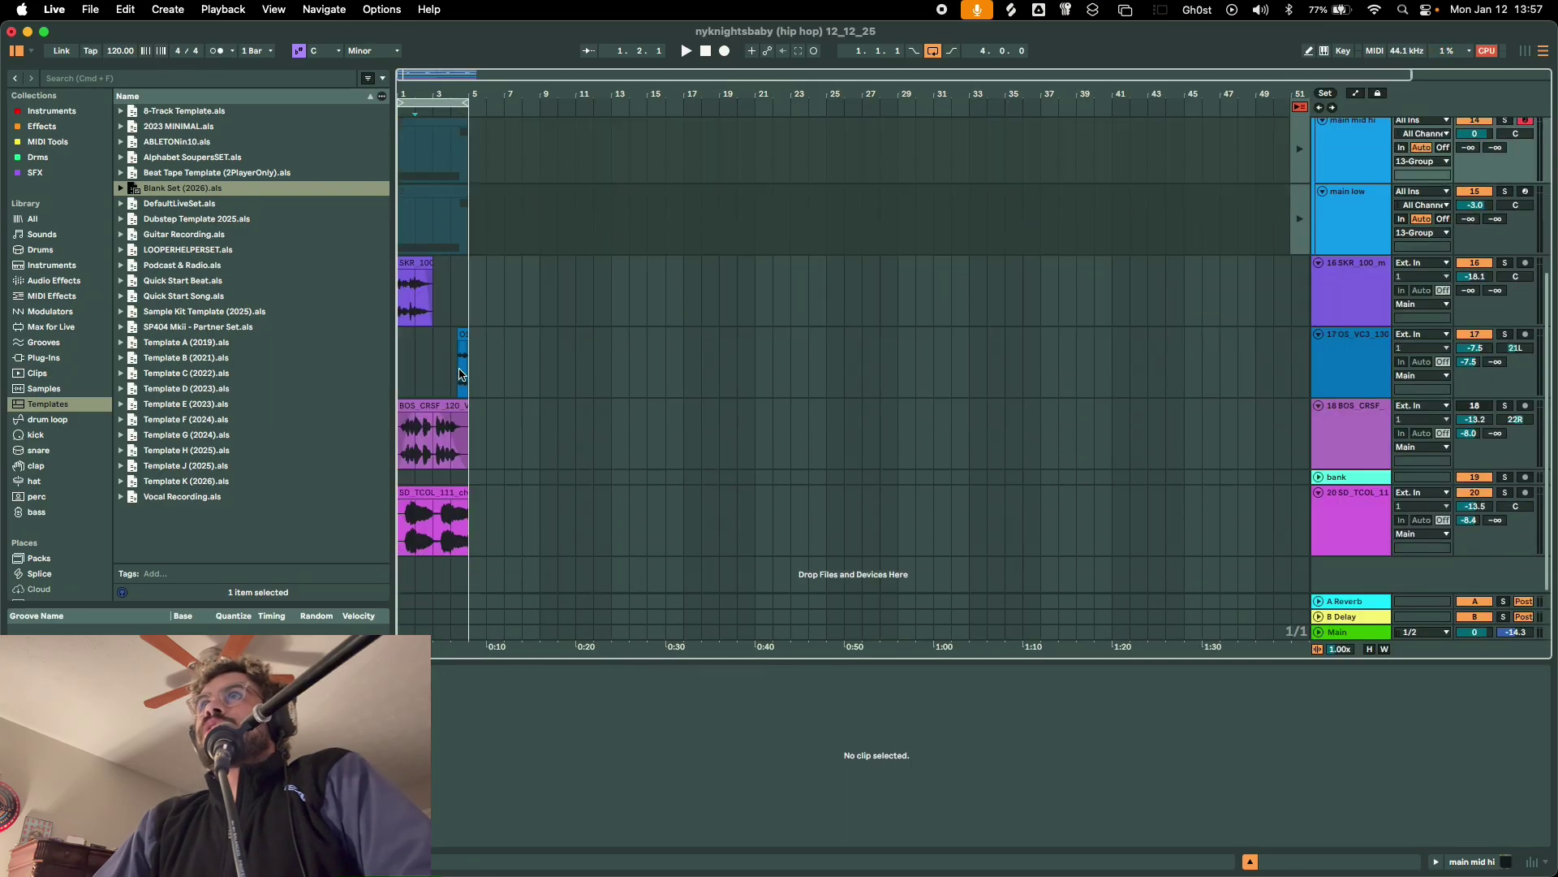
scroll(459, 373, up, 2)
key(Tab)
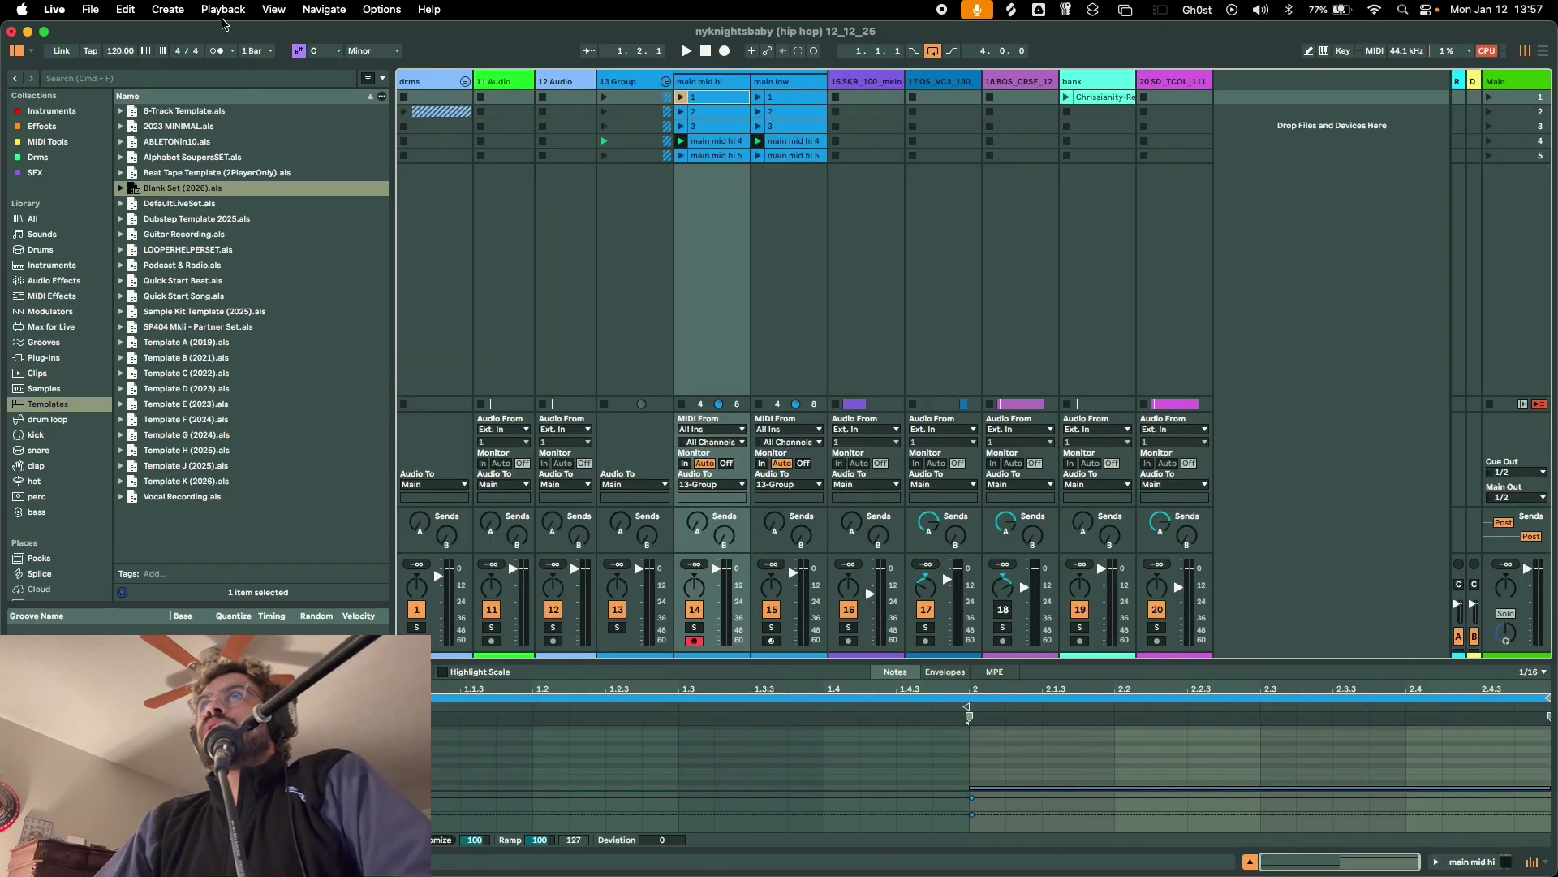
Save the current set's changes and open the recent set "ftsumppturr (hip hop) 12_12_25.als"
click(91, 9)
mouse_move(142, 71)
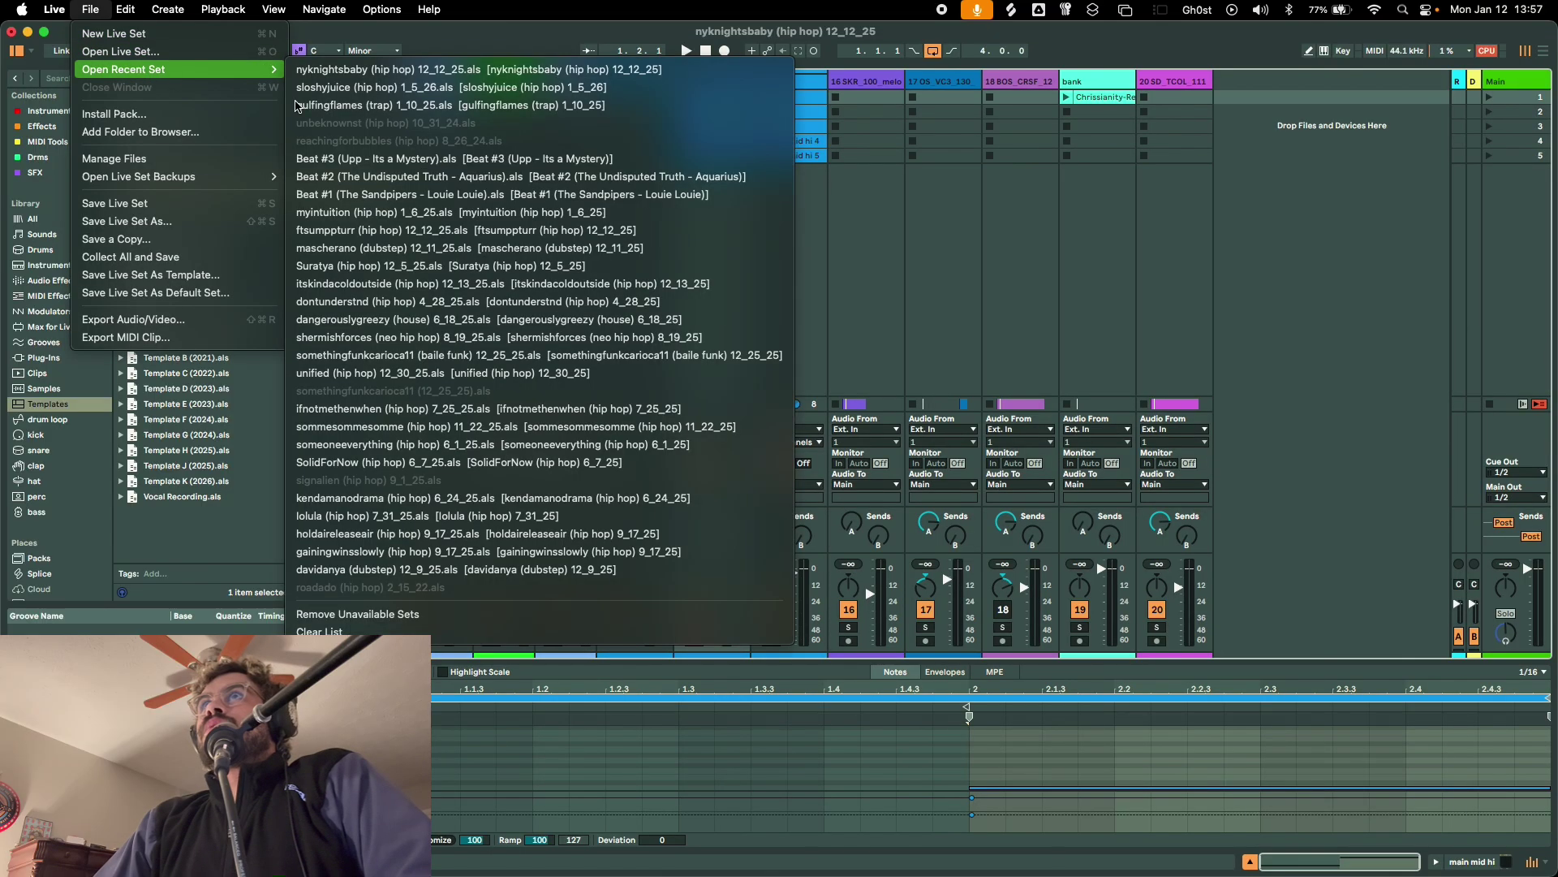
click(407, 230)
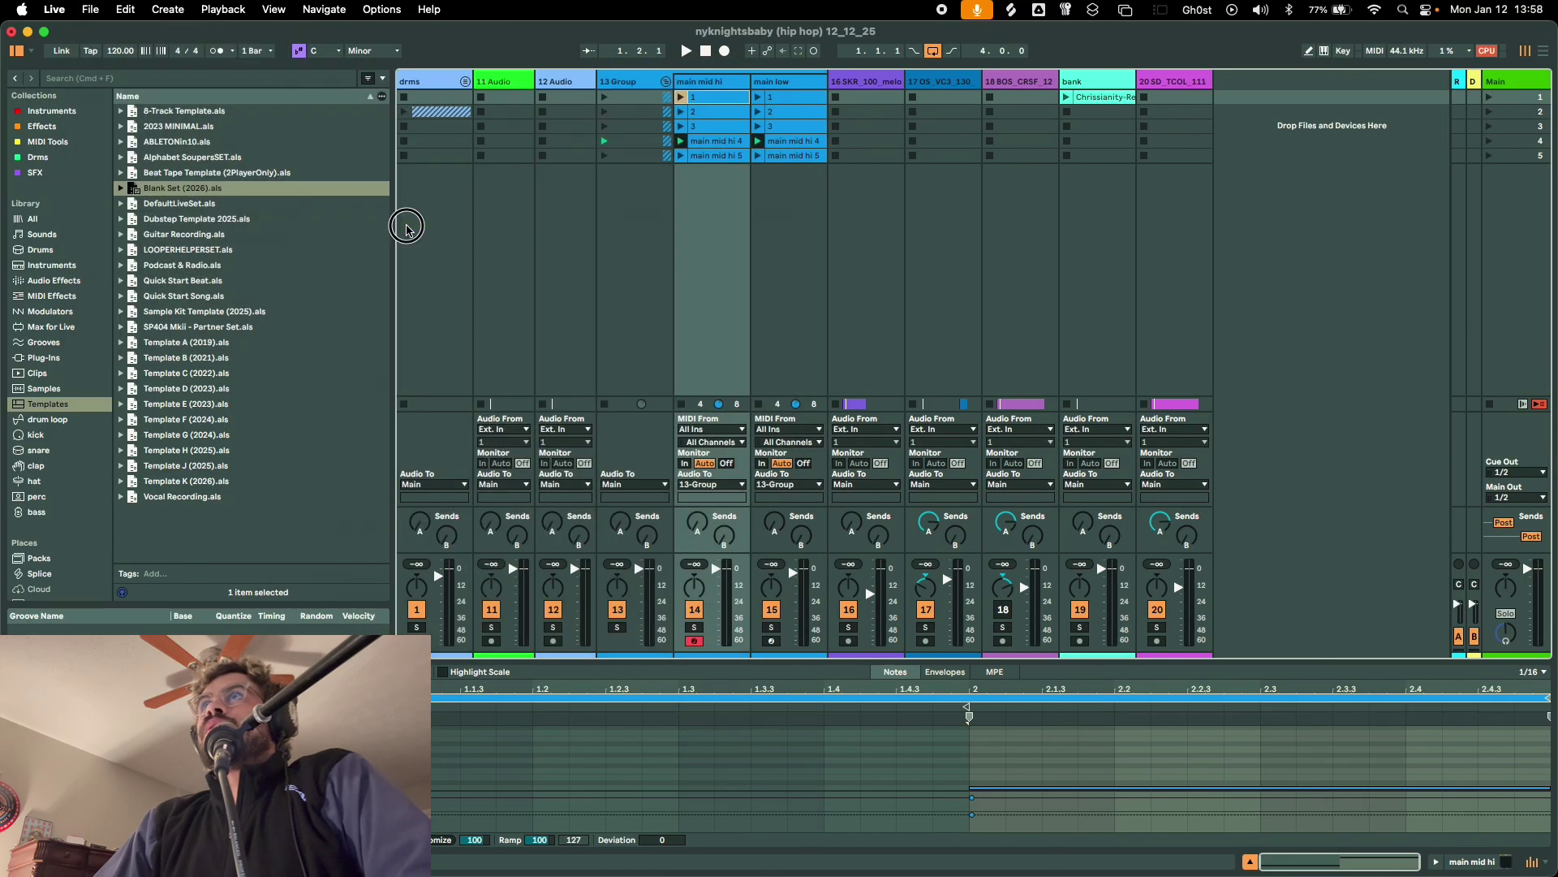
click(905, 482)
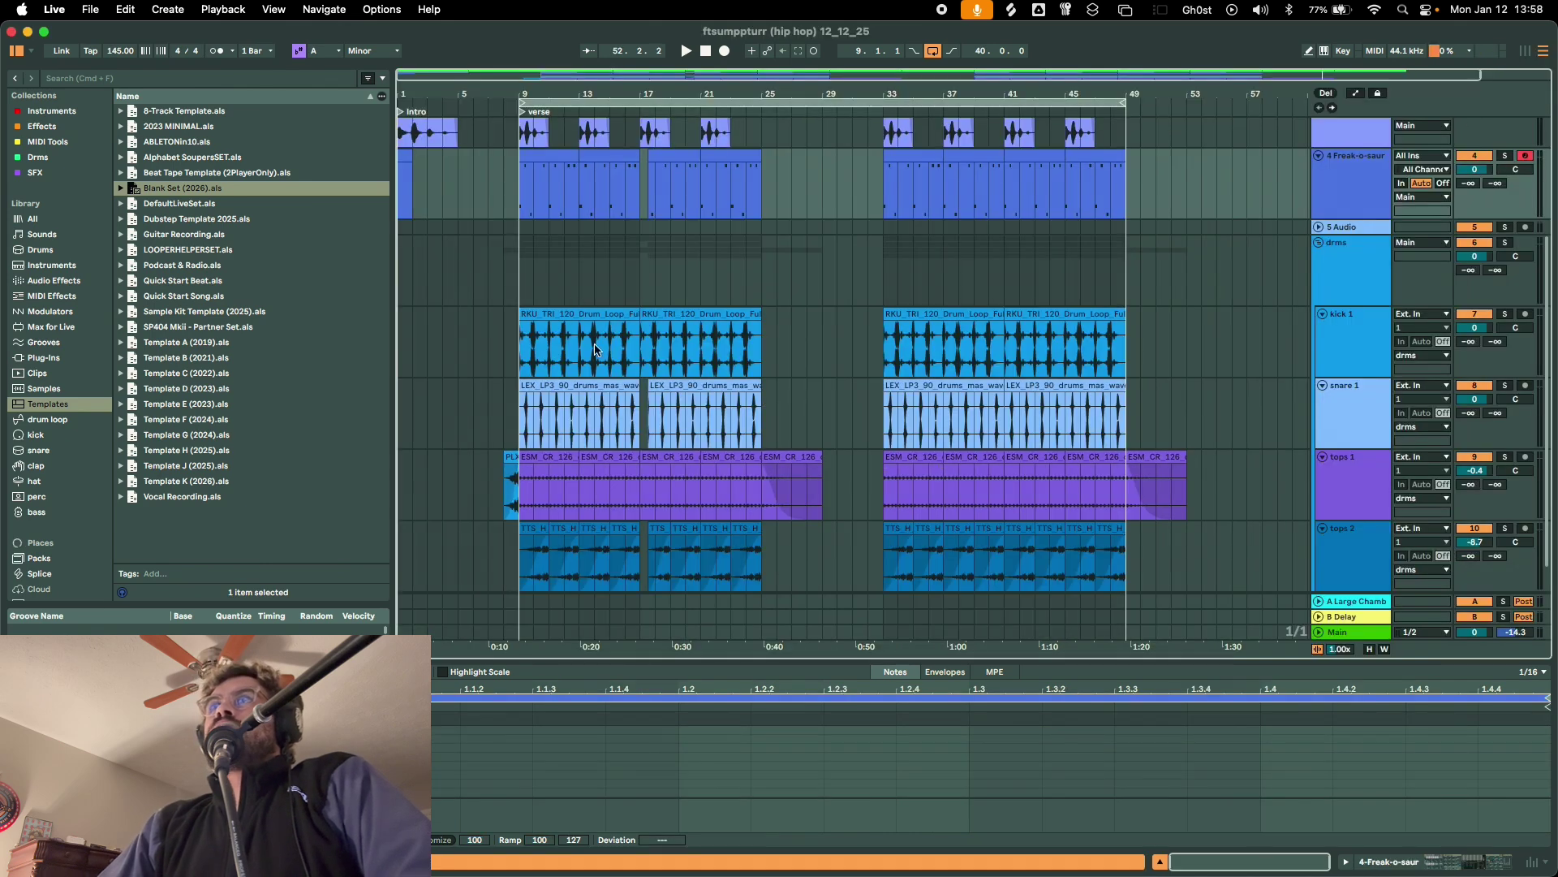
Look through the arranged drum and melody tracks of the ftsumppturr set and switch it to Session View
scroll(644, 431, up, 5)
scroll(617, 331, down, 5)
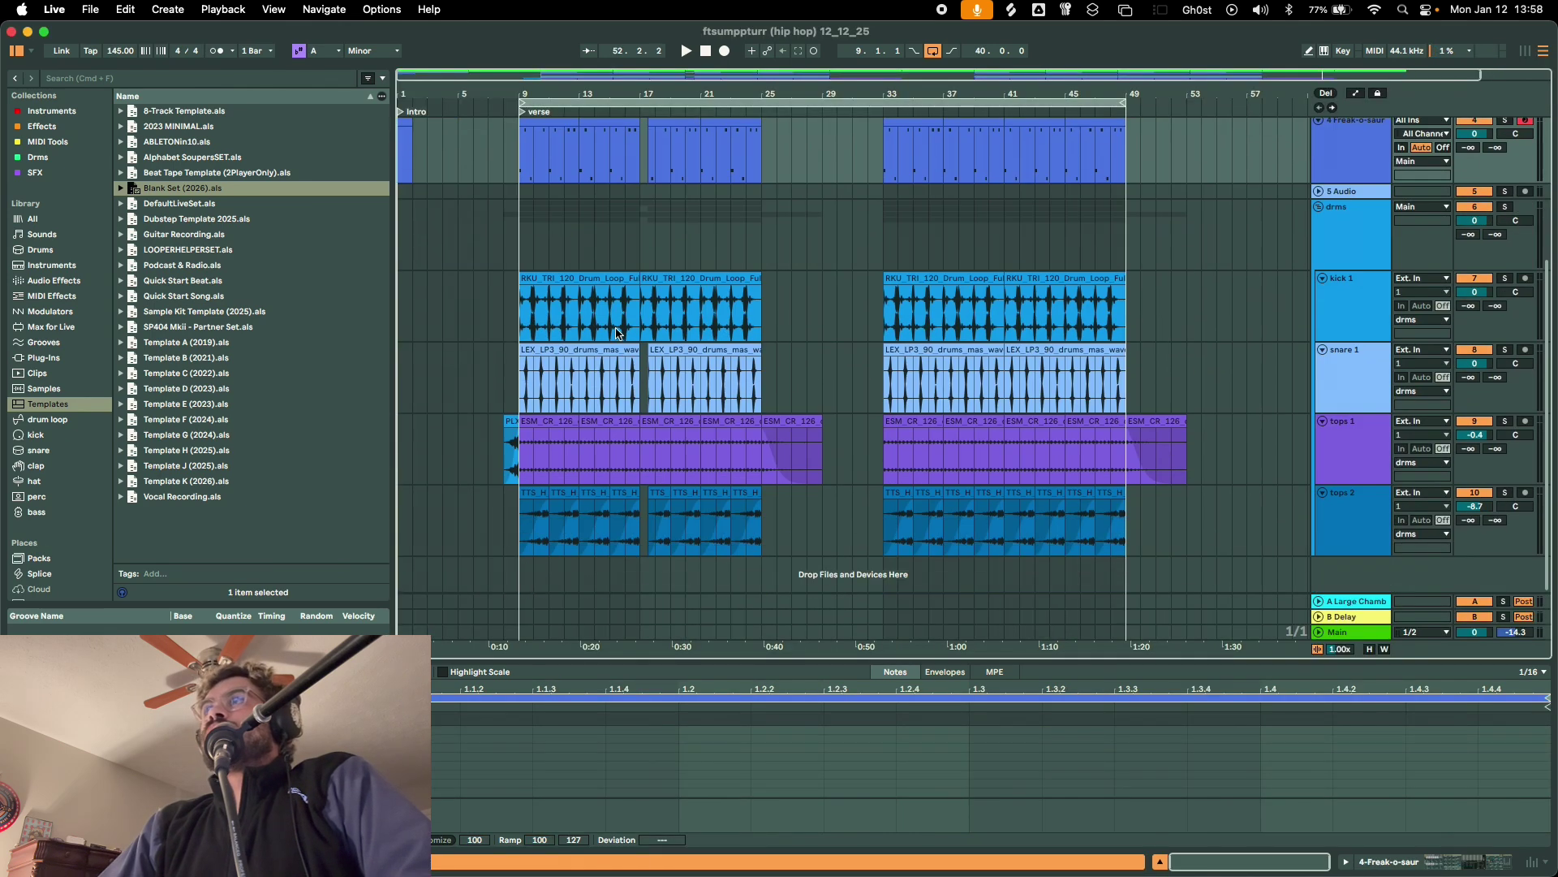
key(Tab)
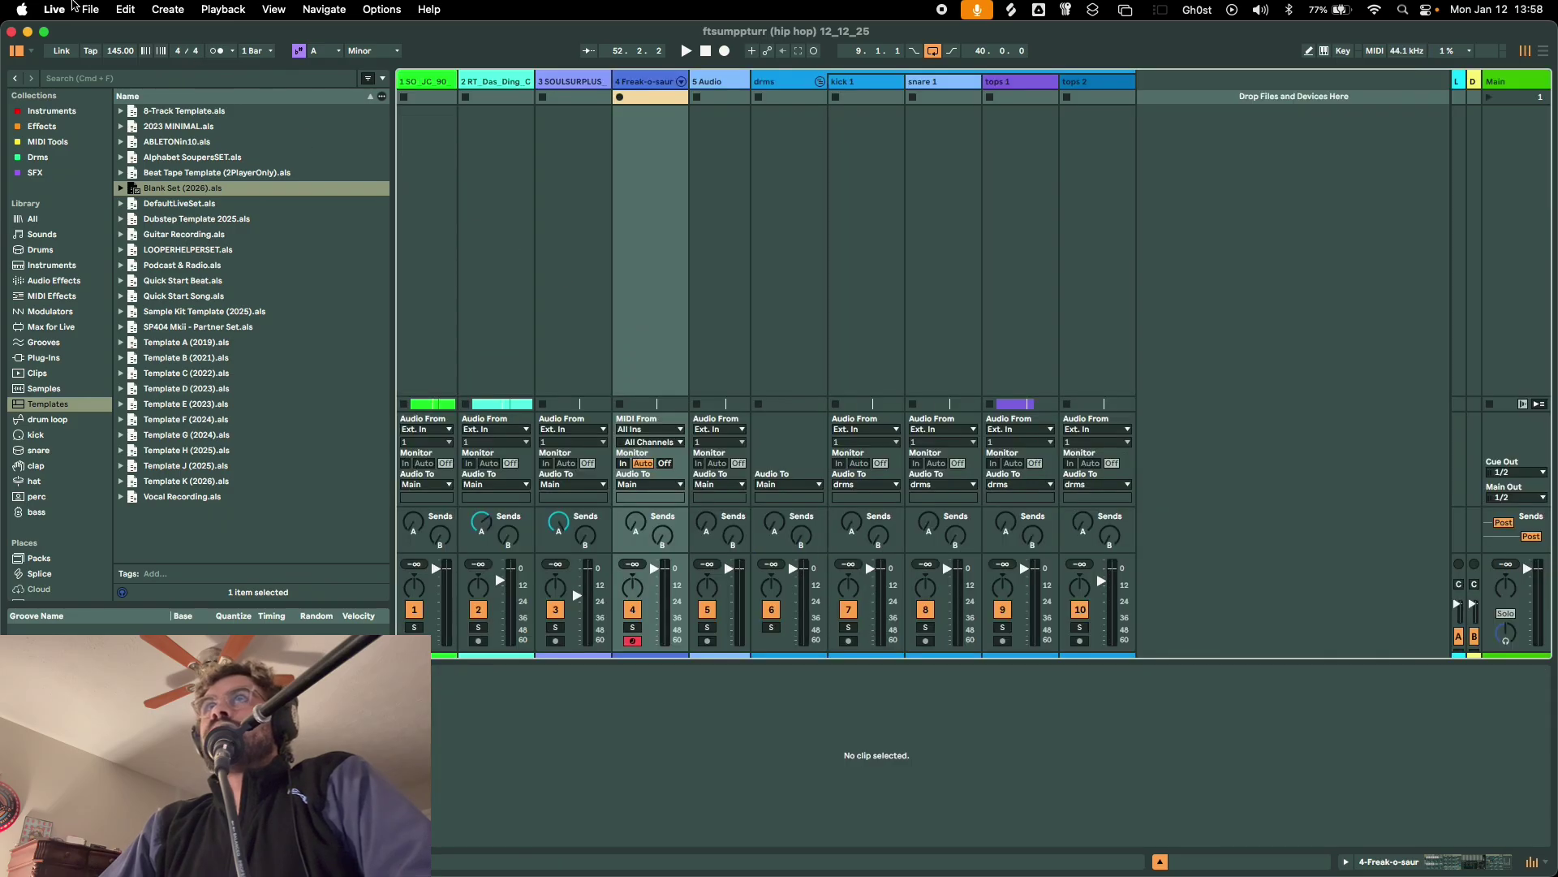
Open the recent set "myintuition (hip hop) 1_6_25.als" and switch it to Session View
click(86, 10)
click(86, 11)
click(86, 13)
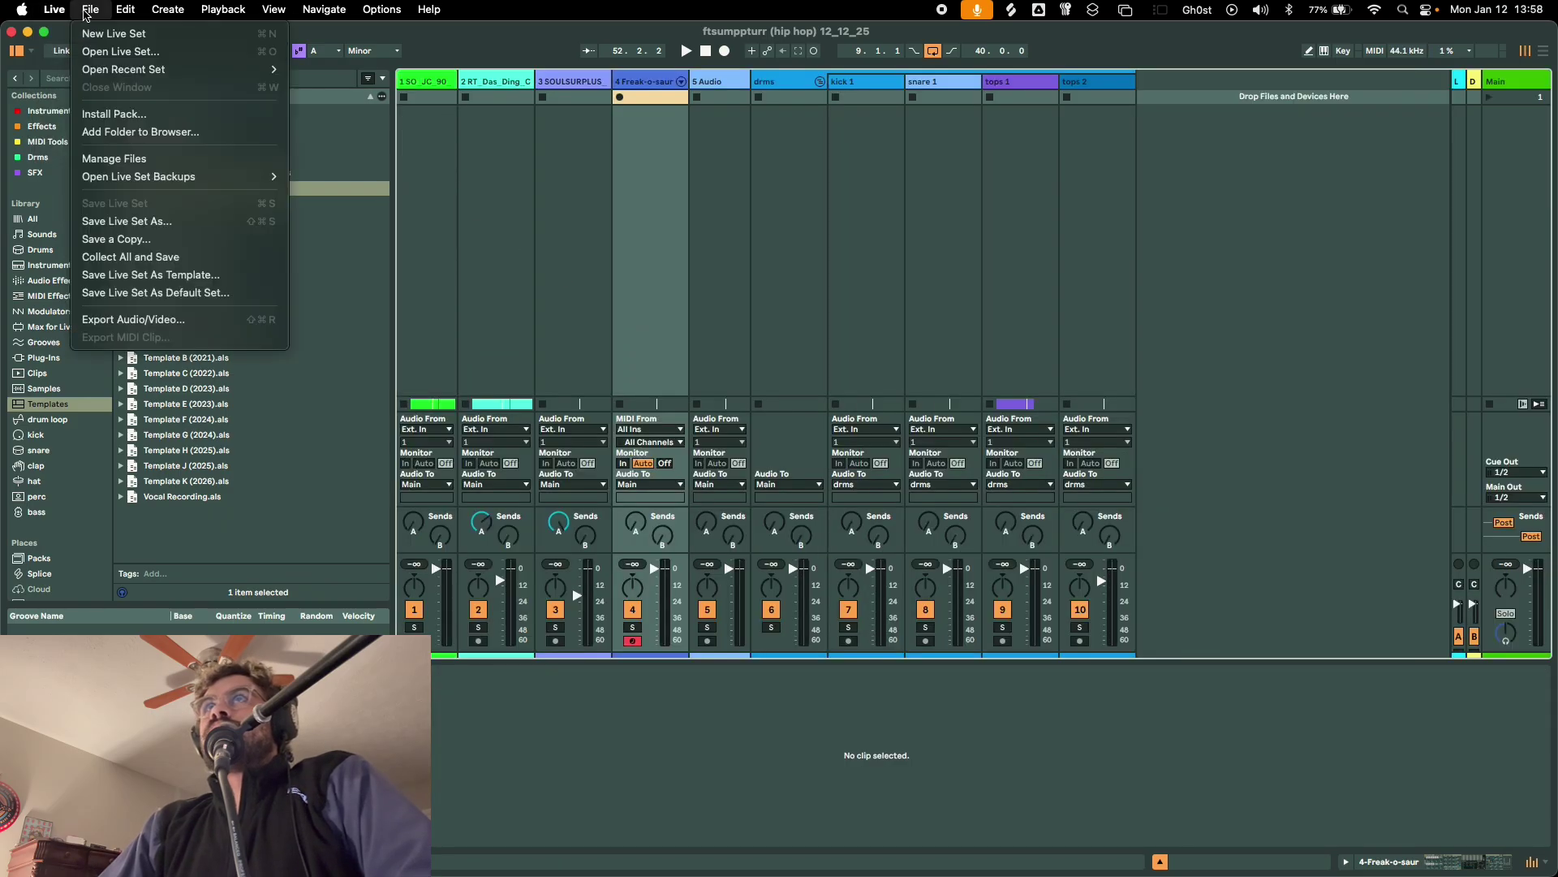
mouse_move(129, 69)
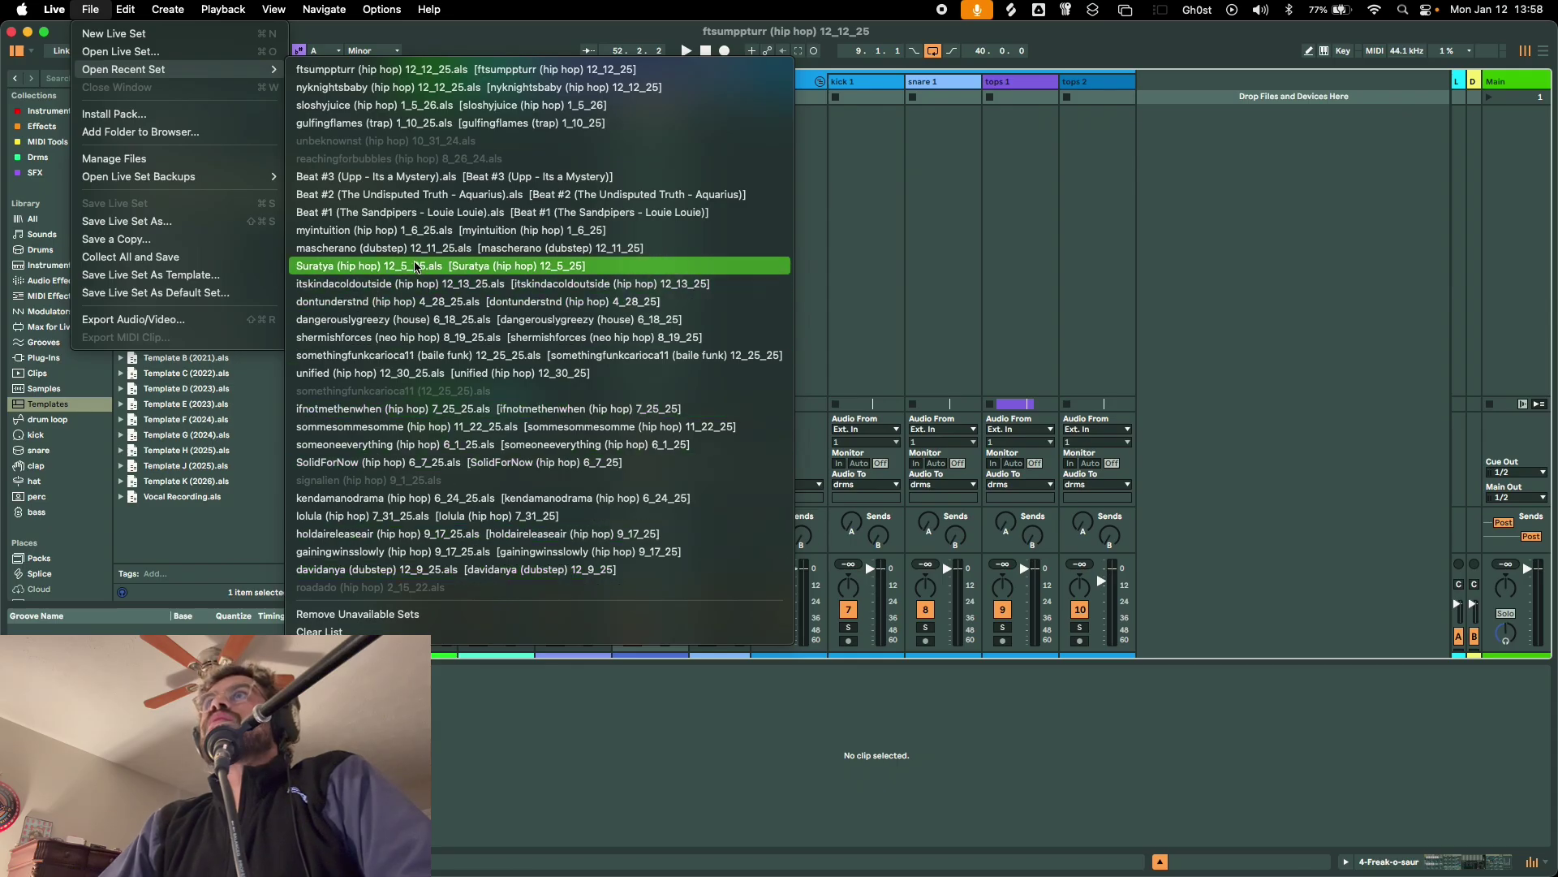
click(411, 233)
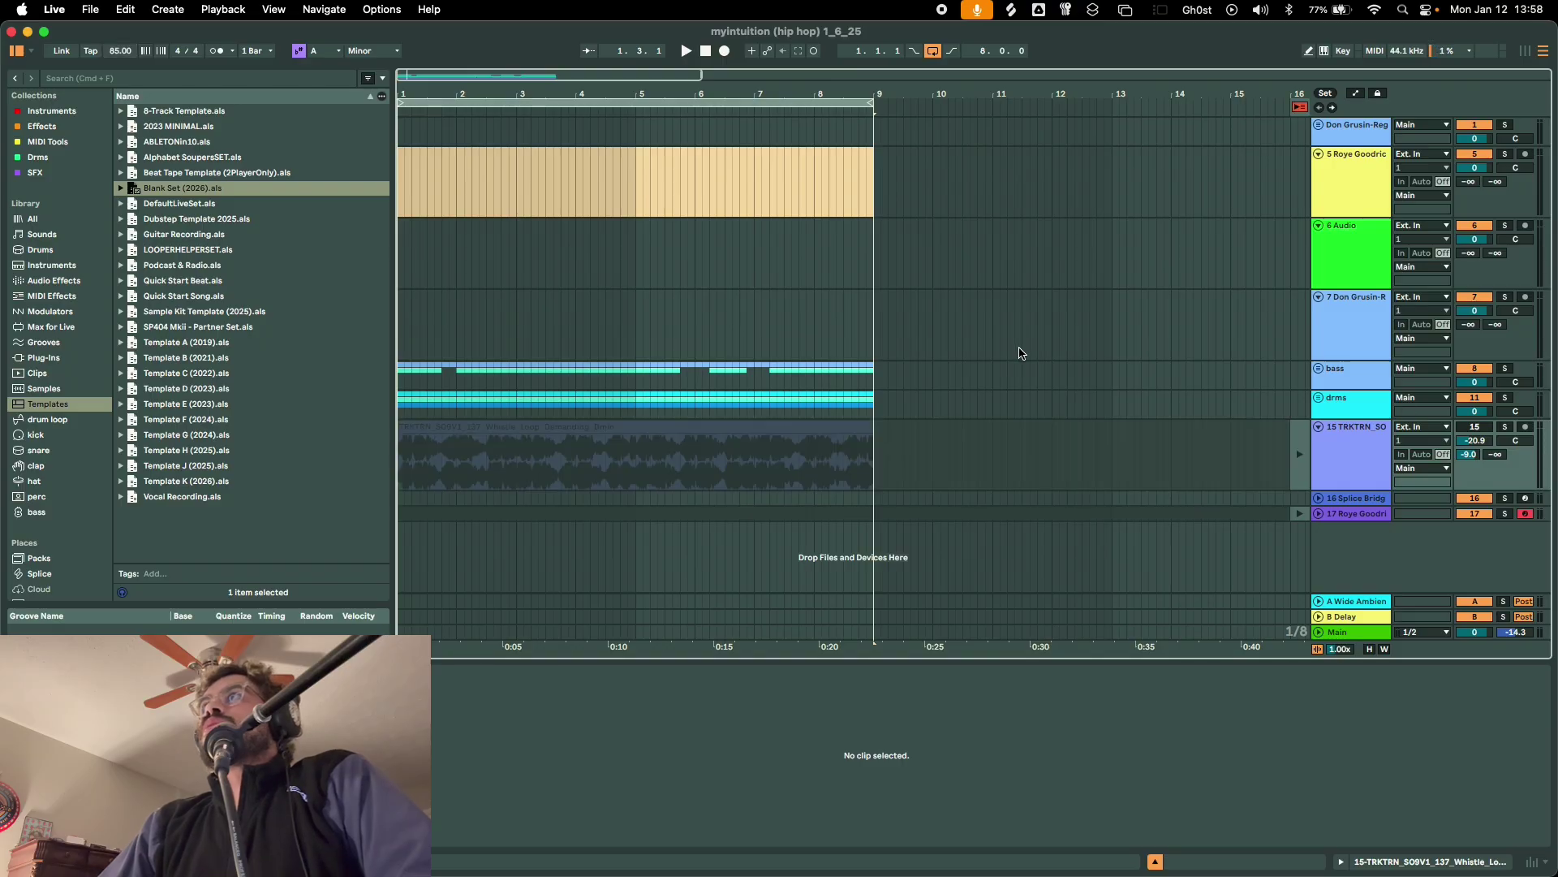
key(Tab)
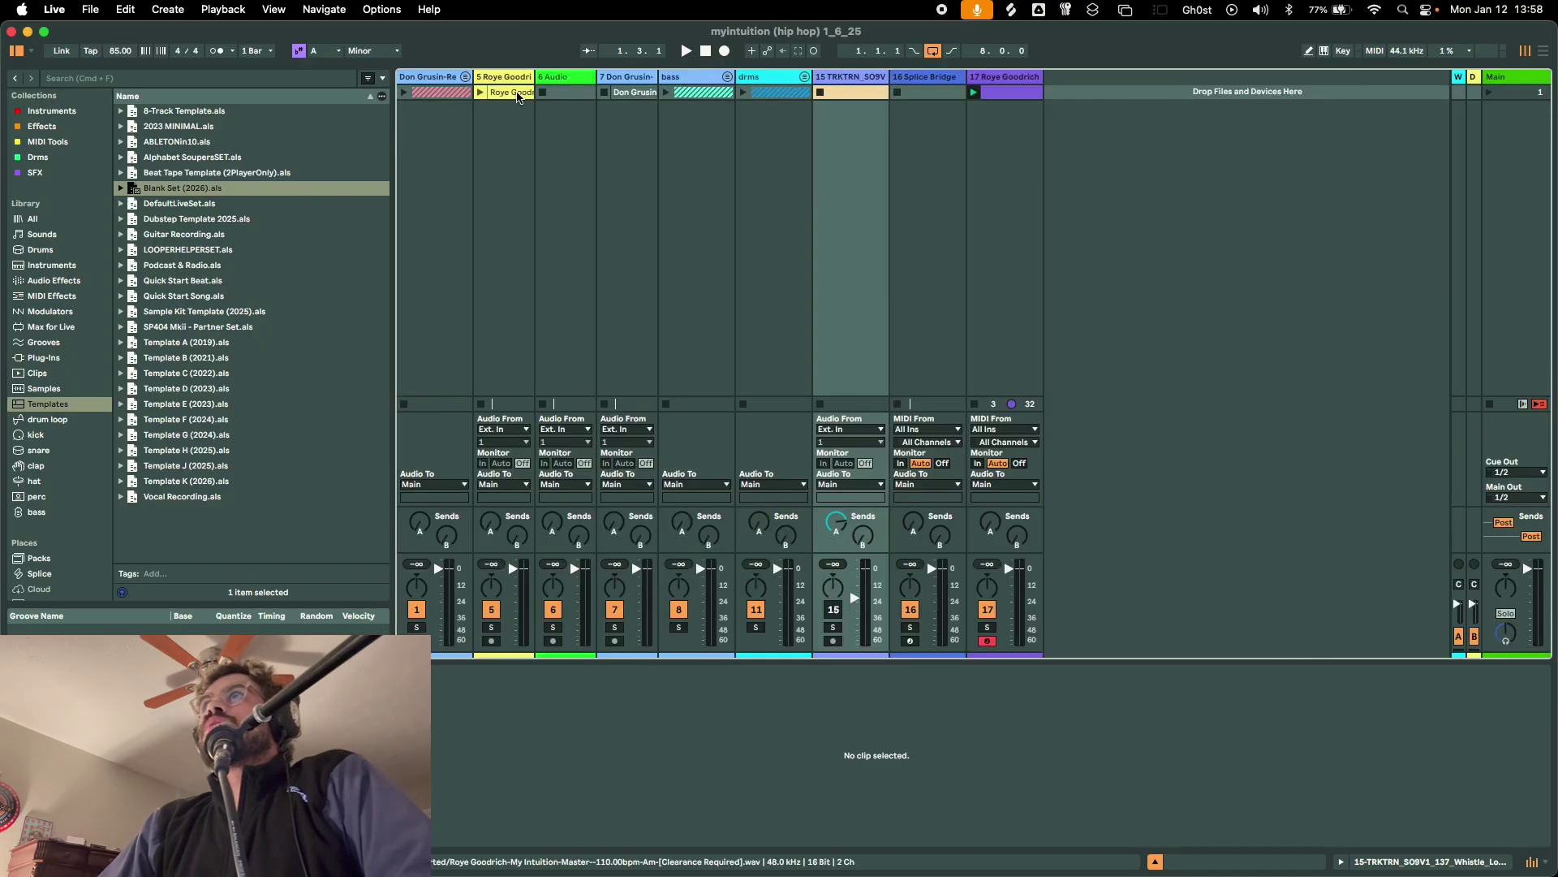
Inspect the first group track and the sample clips on tracks 5 and 7
click(430, 76)
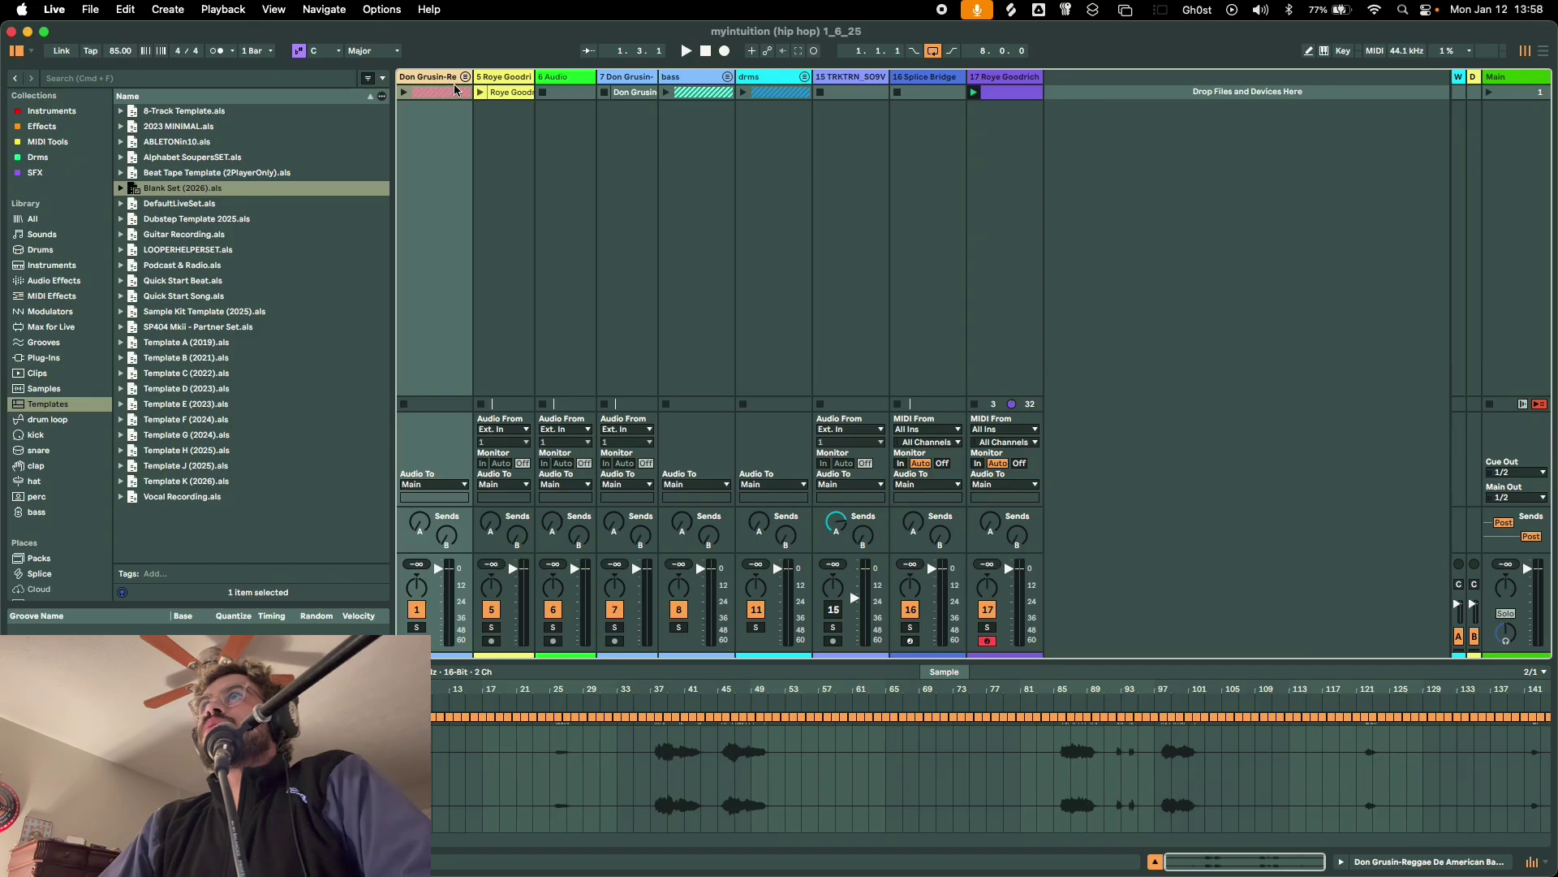
click(495, 81)
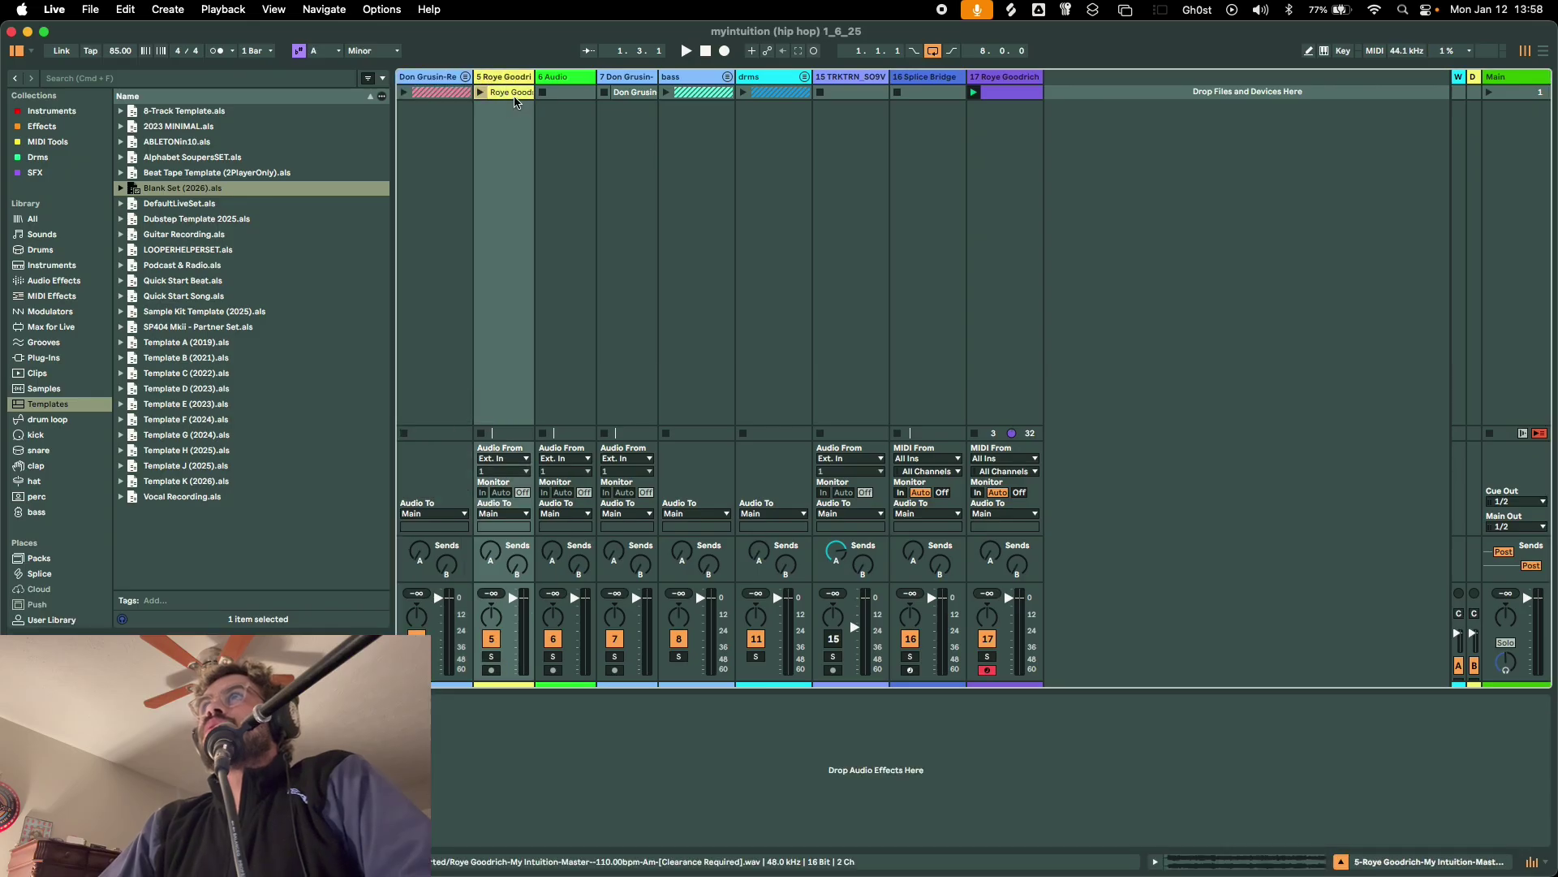
click(514, 94)
click(637, 94)
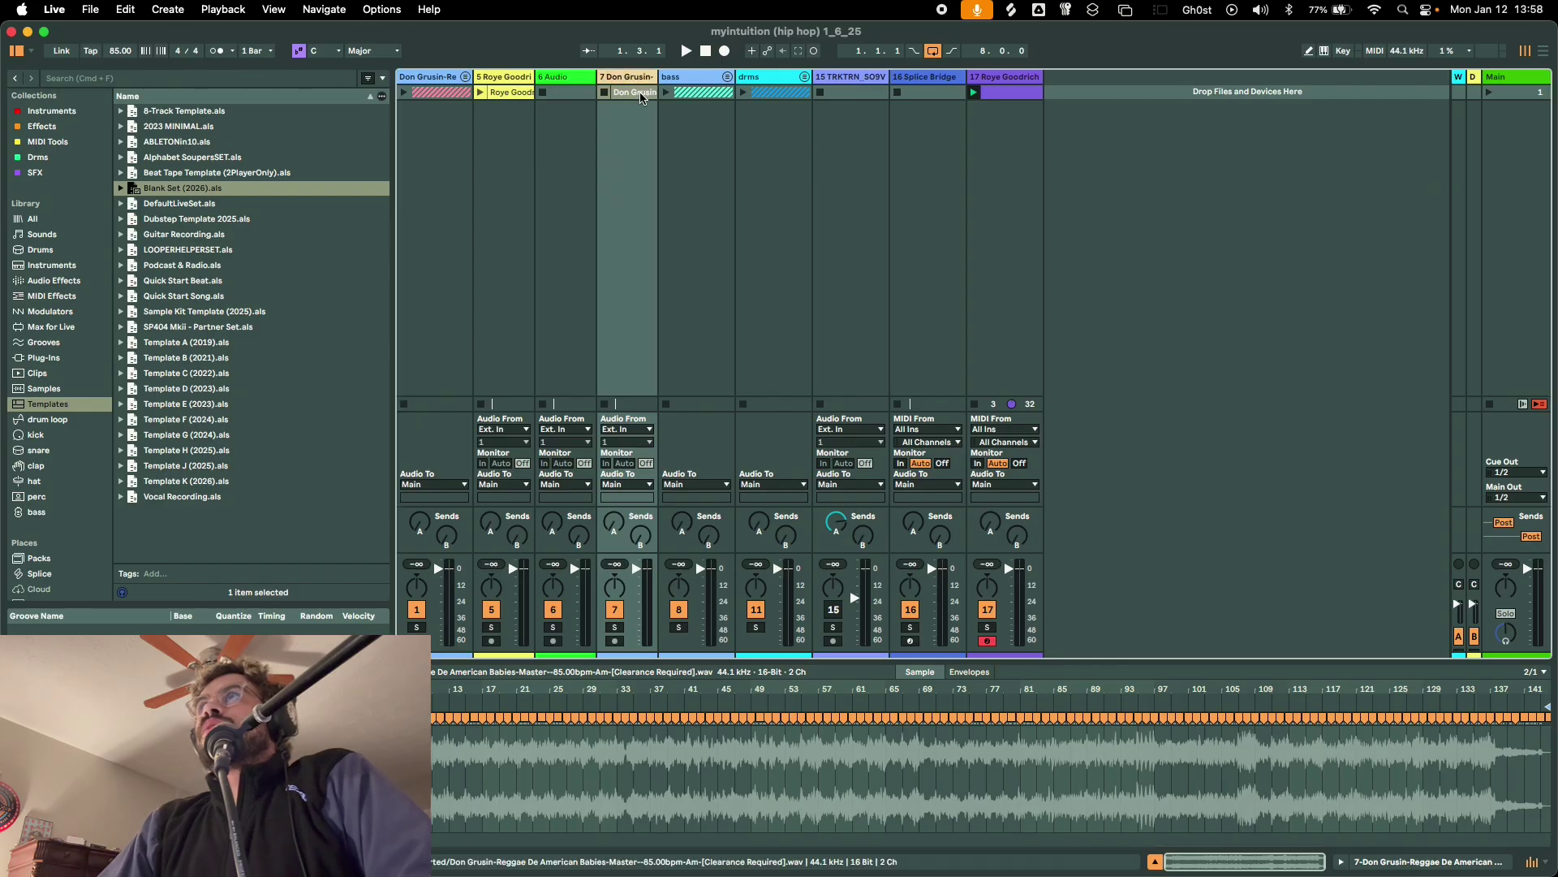
Switch to Arrangement View and unfold the drms and bass group tracks to show their clips
key(Tab)
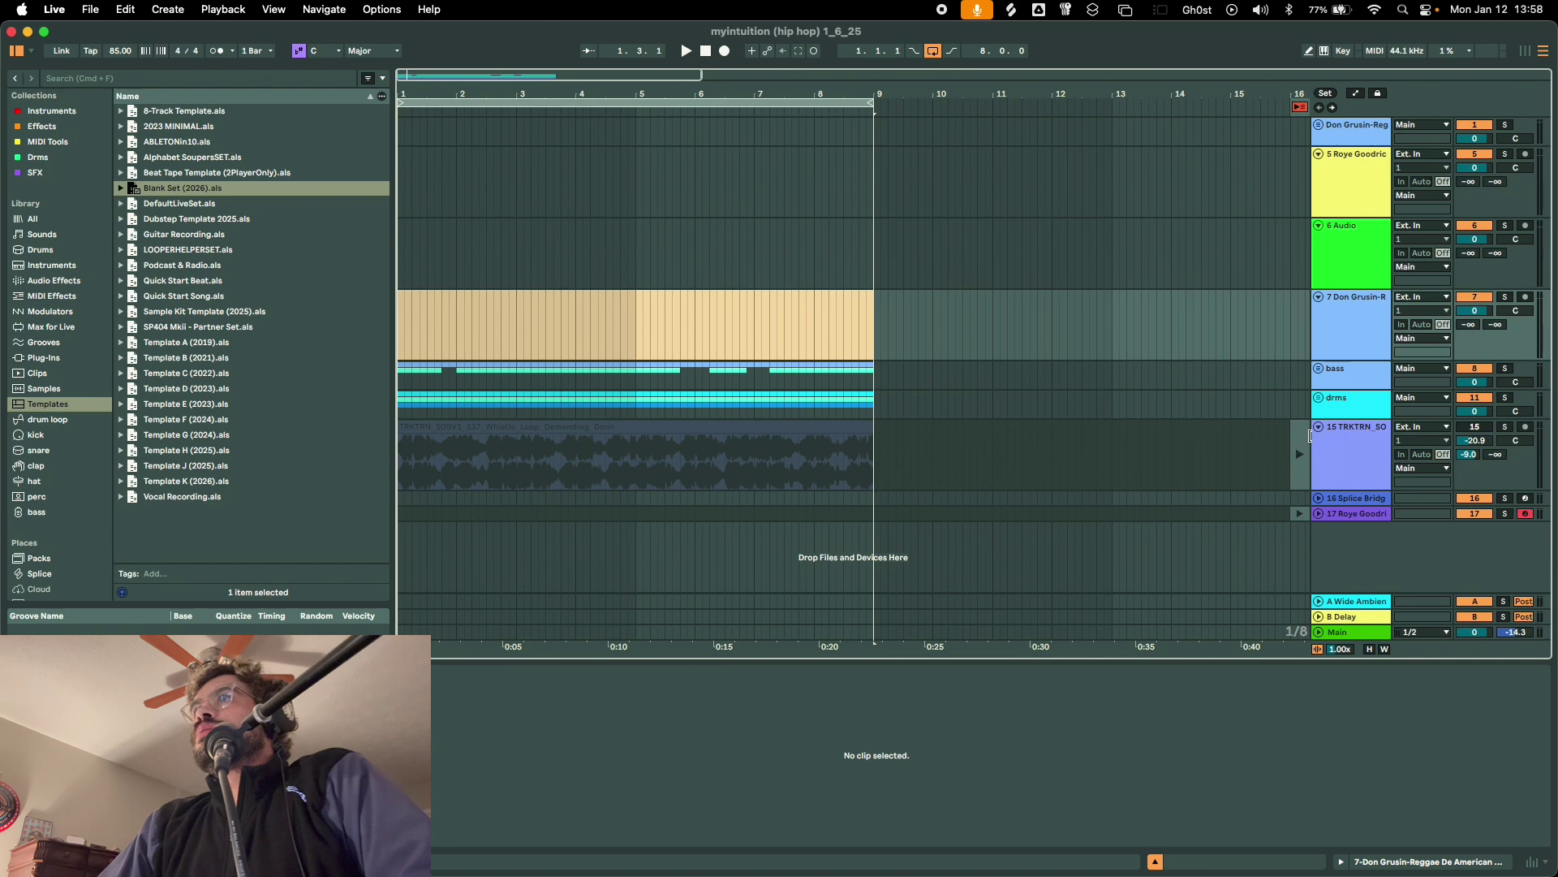
click(1319, 398)
click(1316, 364)
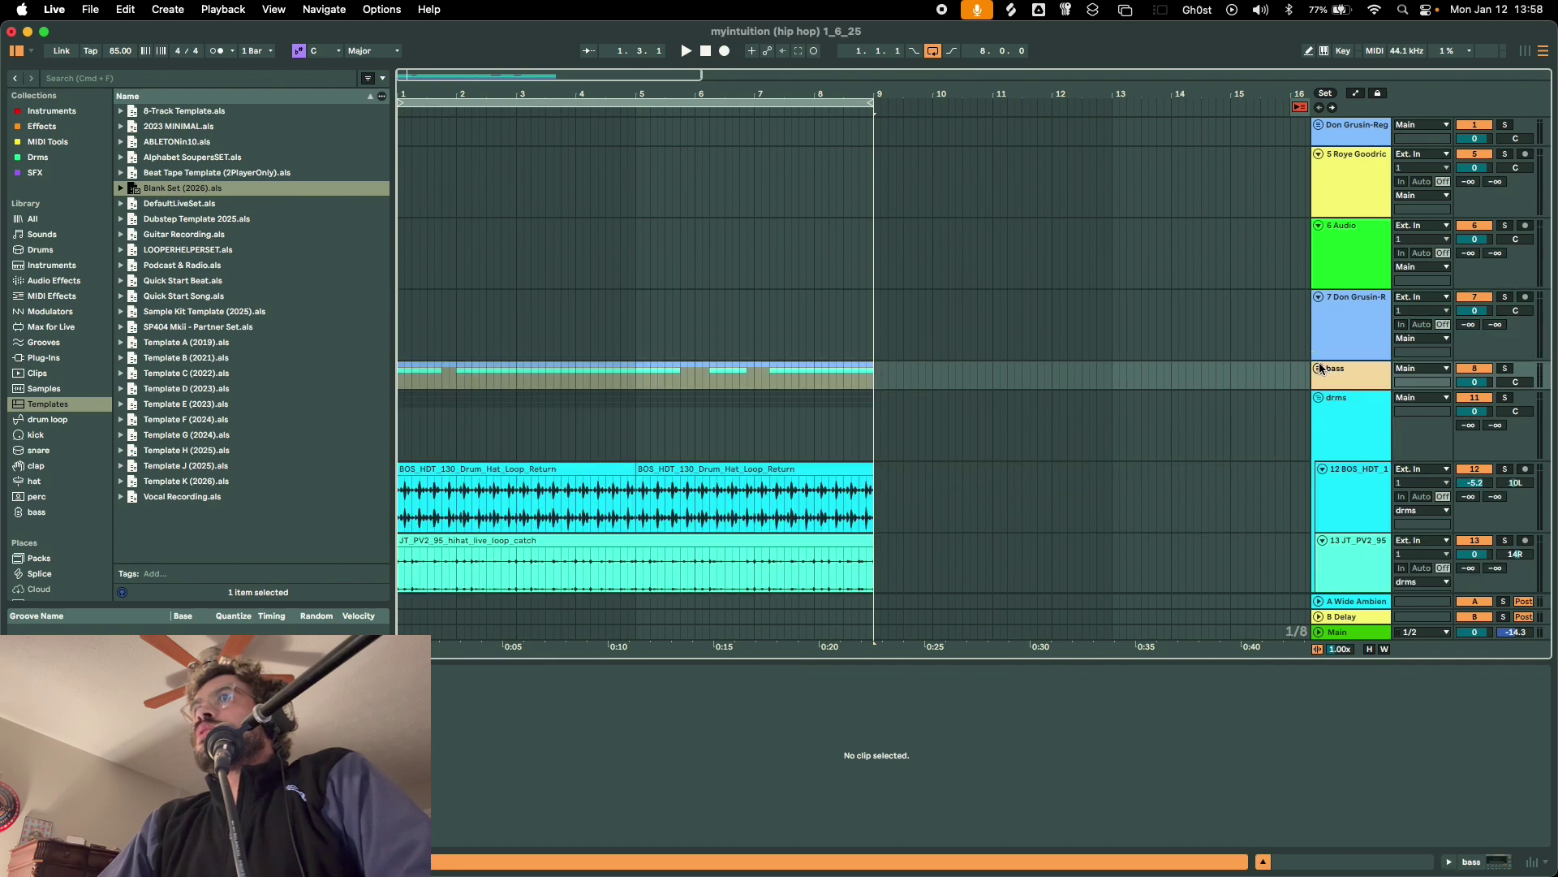
click(1318, 367)
scroll(1197, 372, down, 10)
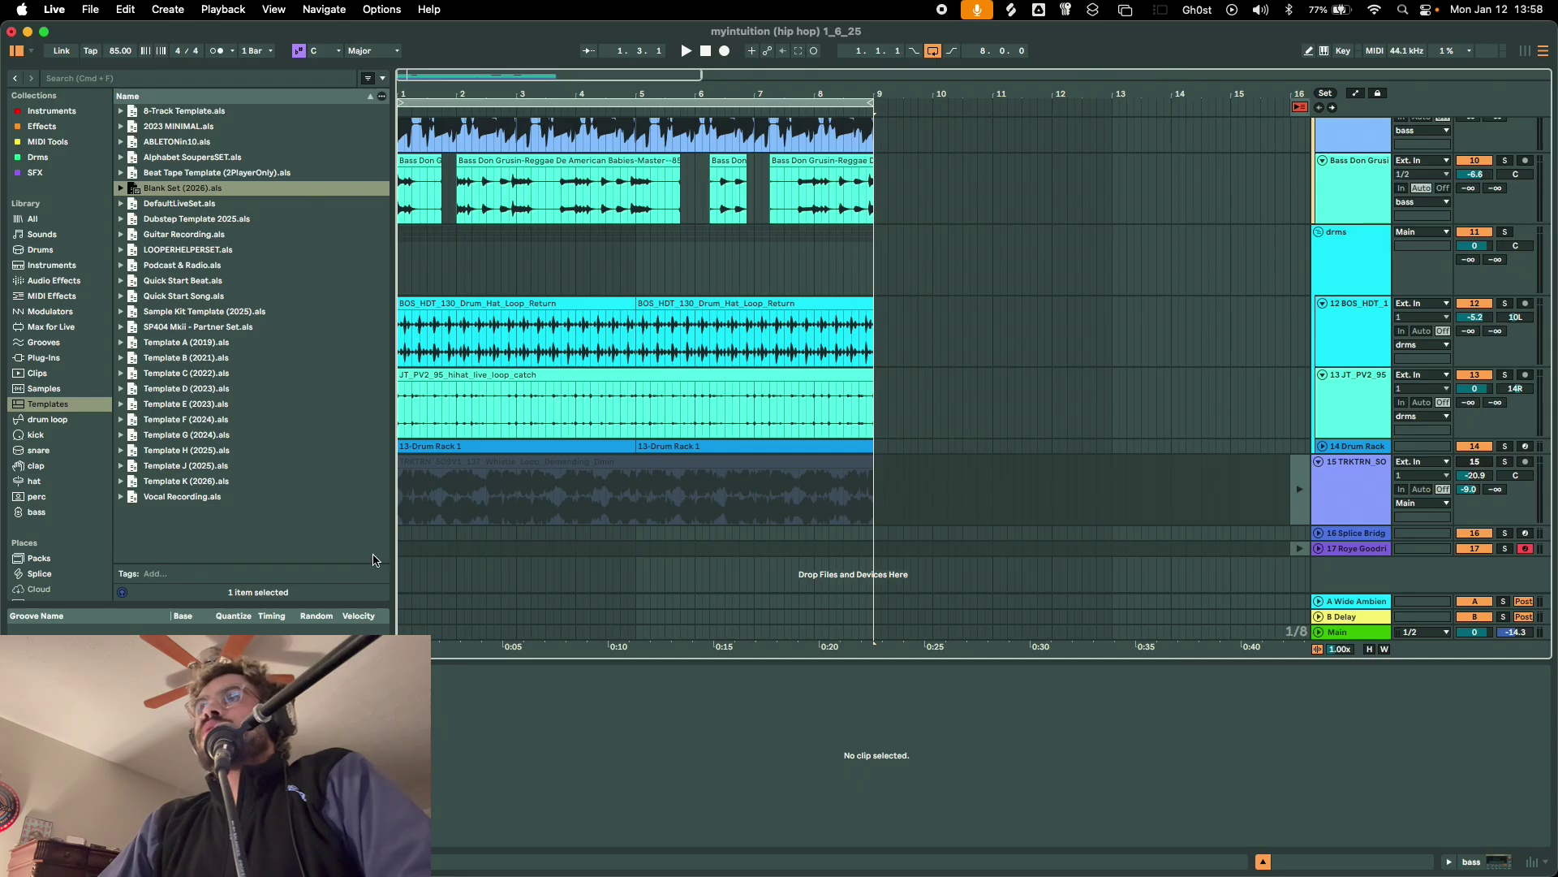
Play the arrangement from the beginning of track 17 while looking over the bass and drum tracks, and stop playback around bar 3
click(404, 549)
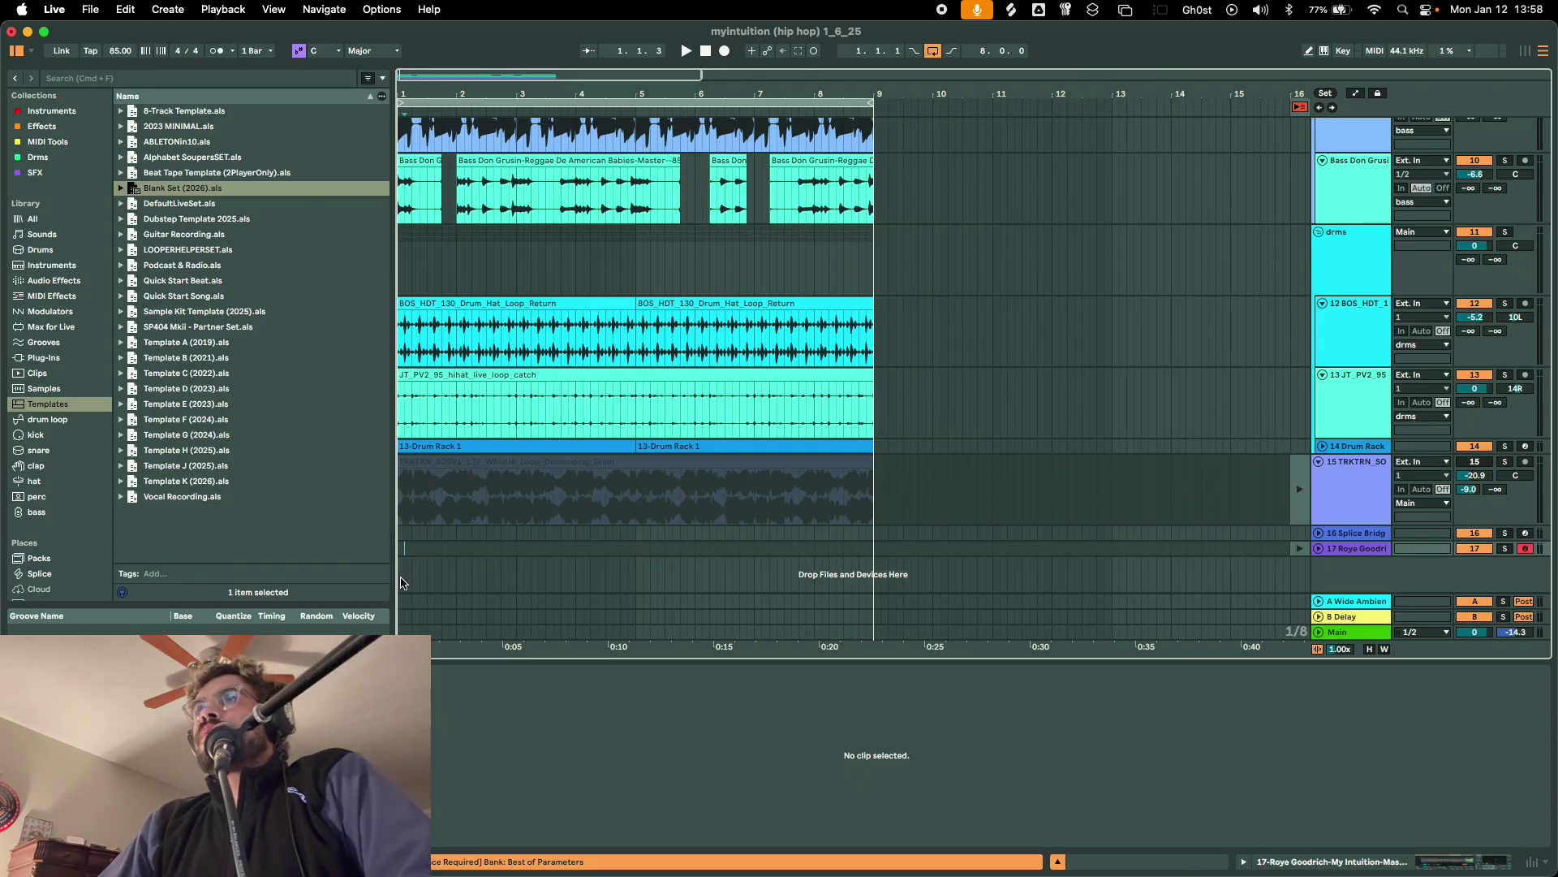
key(space)
scroll(584, 552, up, 4)
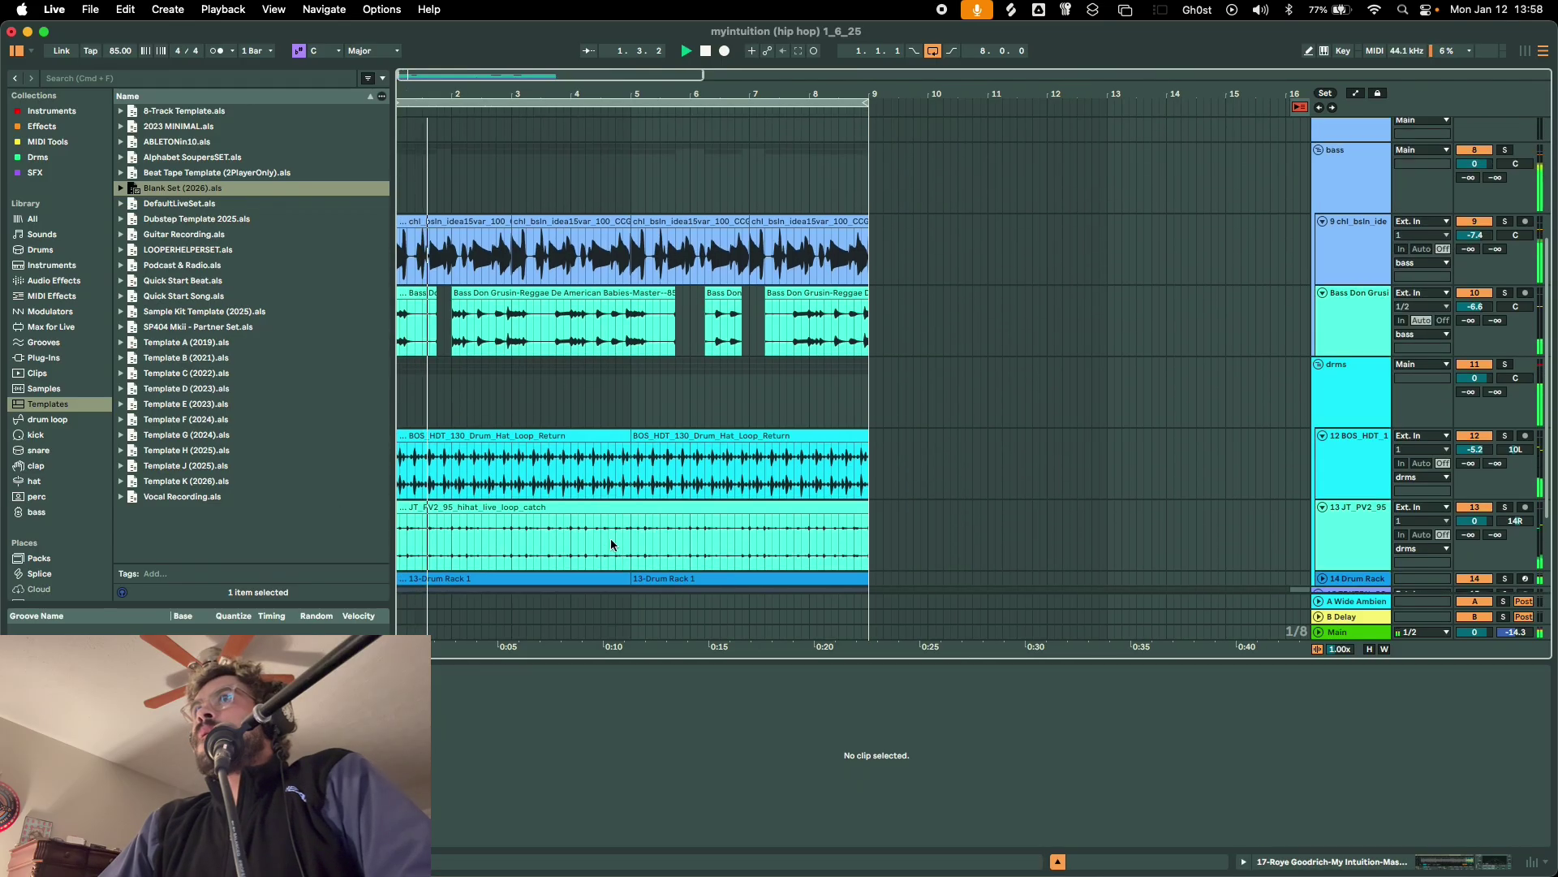
scroll(610, 544, up, 2)
scroll(625, 503, up, 5)
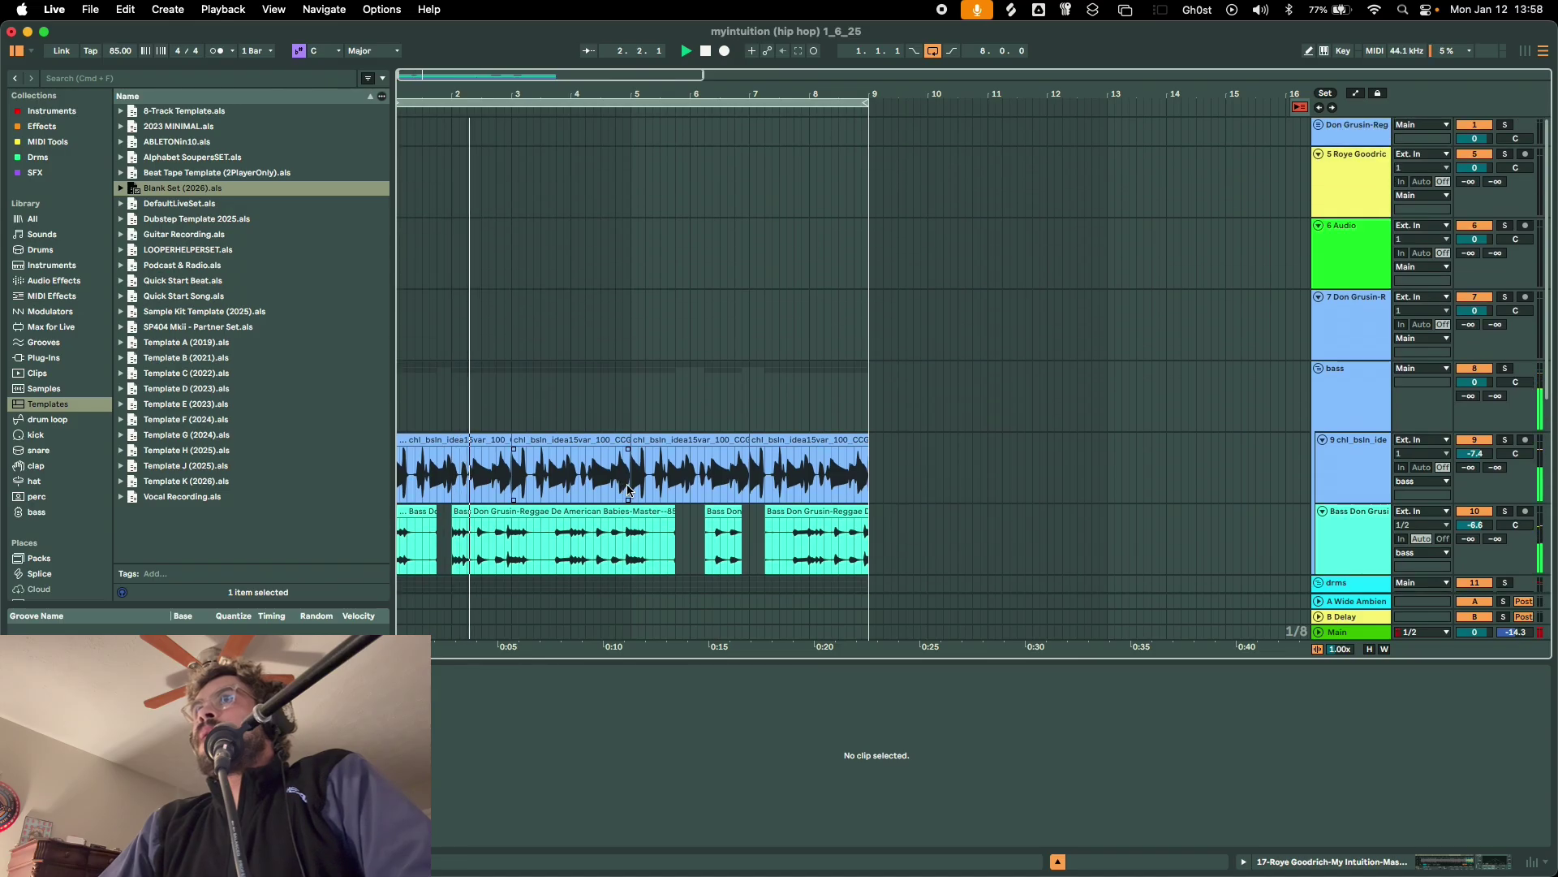
scroll(592, 478, down, 3)
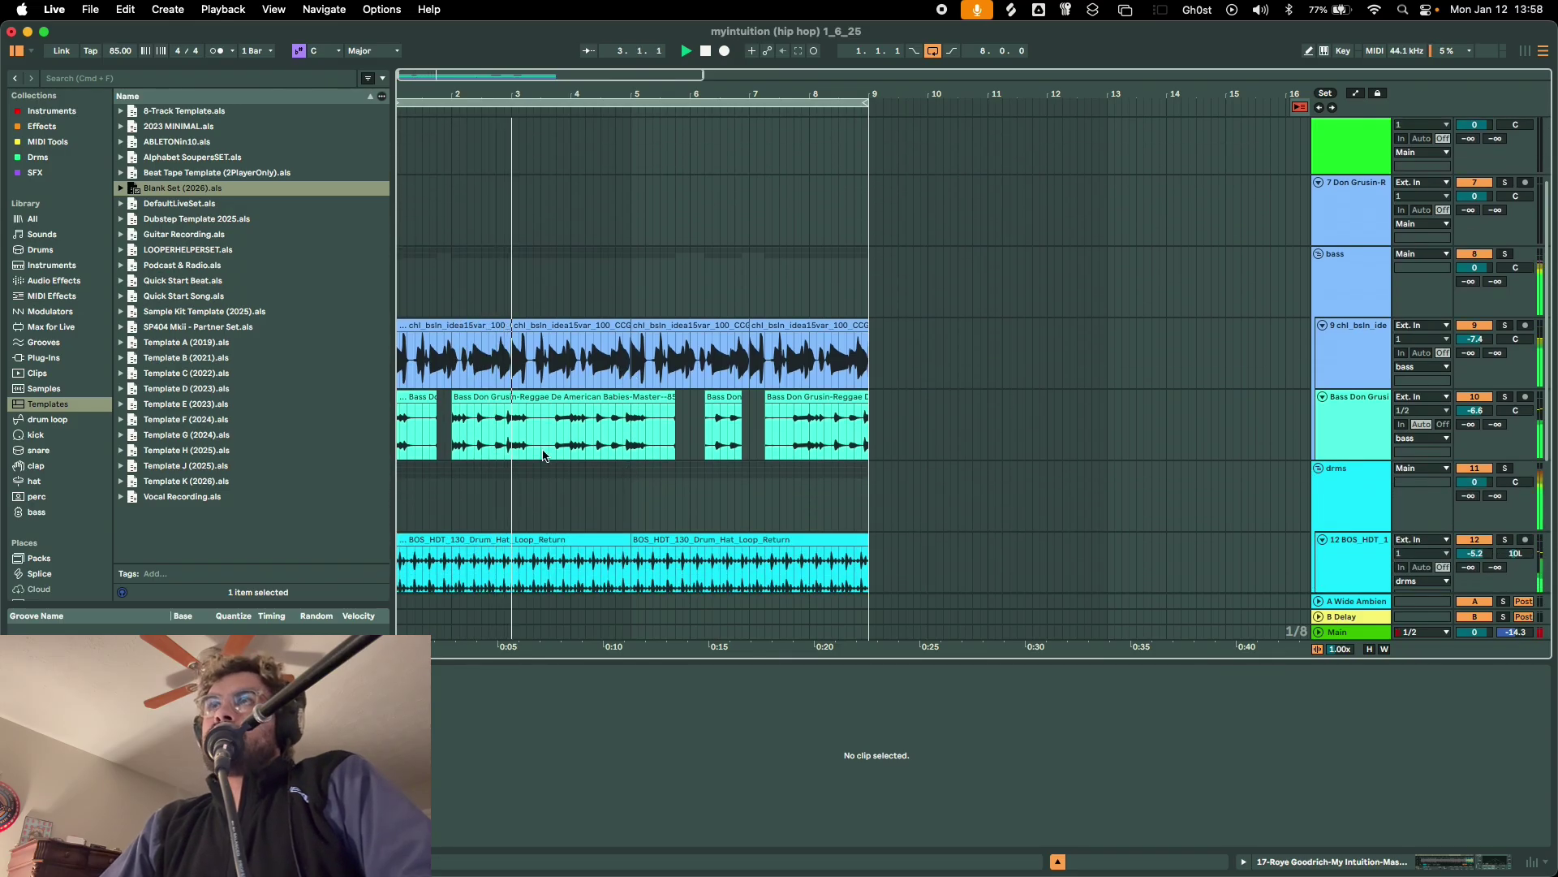
key(space)
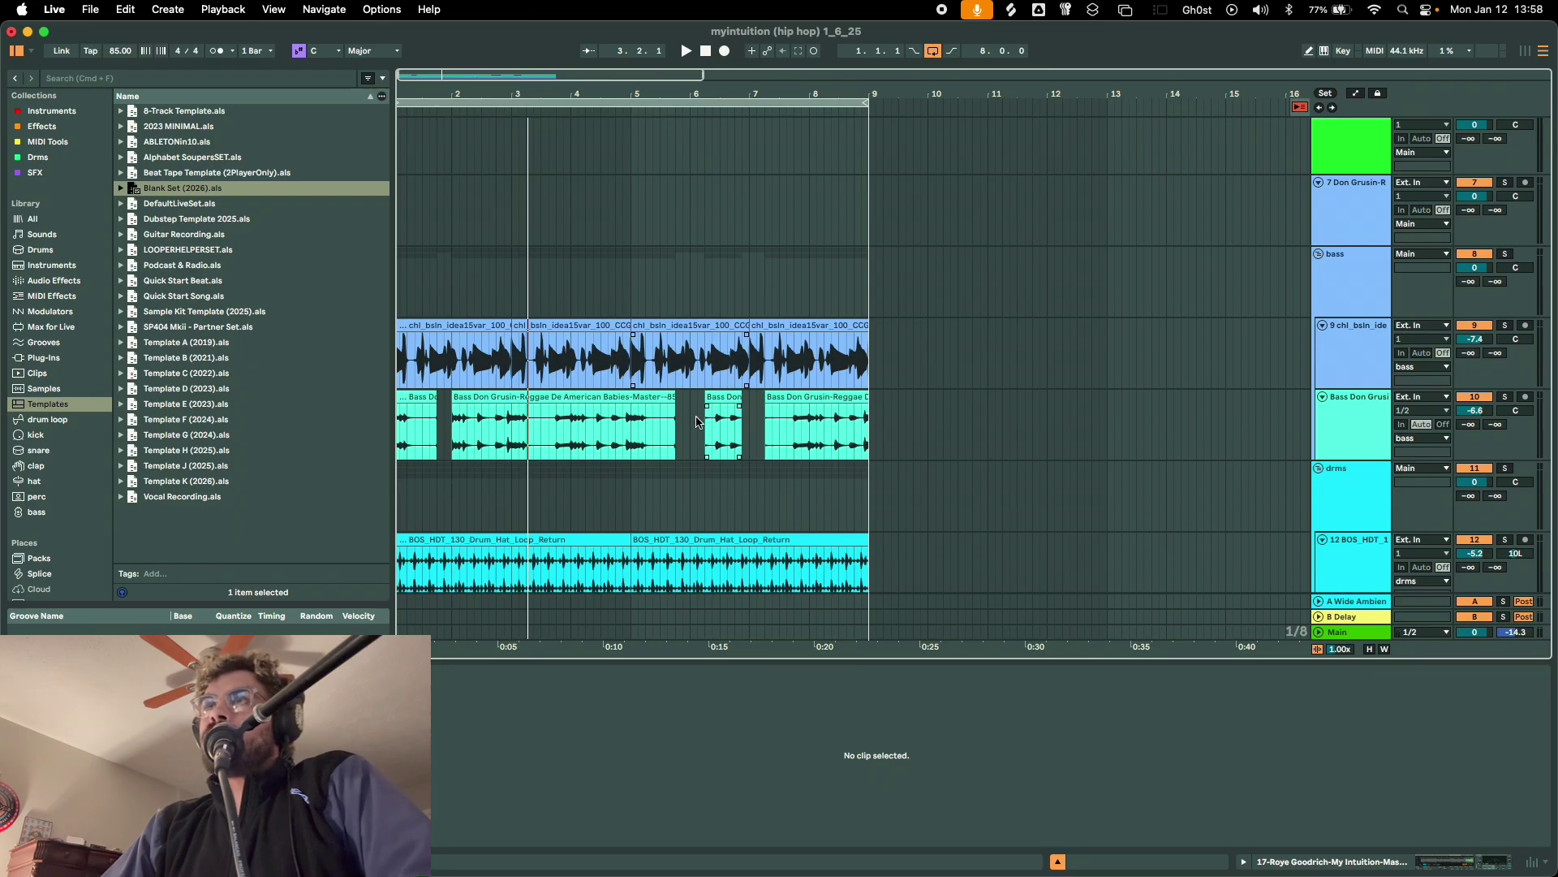
Look over the remaining bass and drms tracks and return the set to Session View
scroll(635, 438, down, 2)
scroll(635, 439, down, 3)
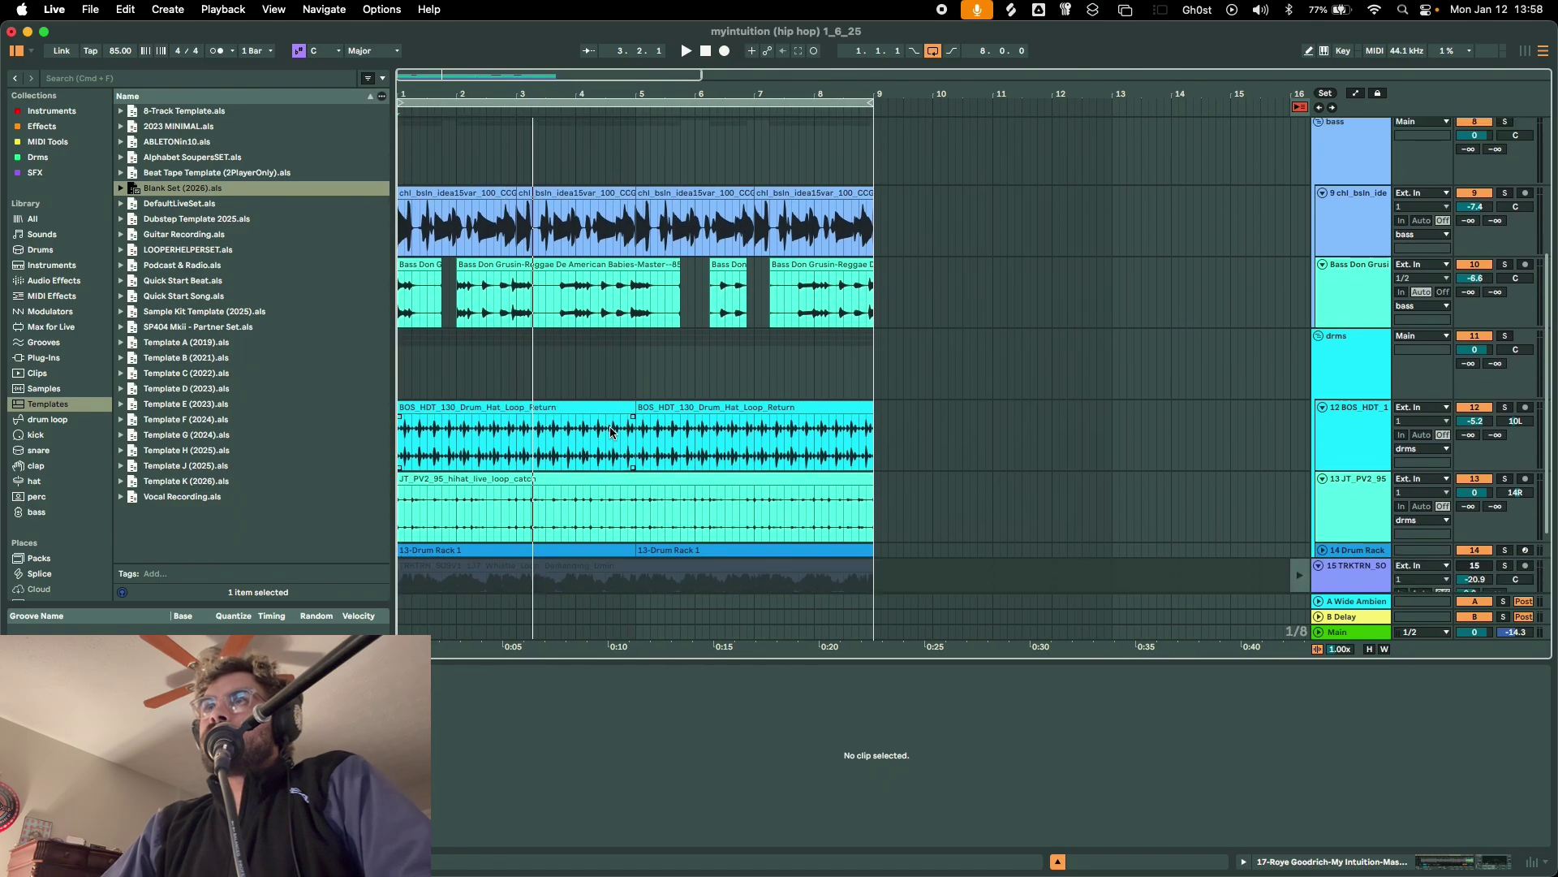
key(Tab)
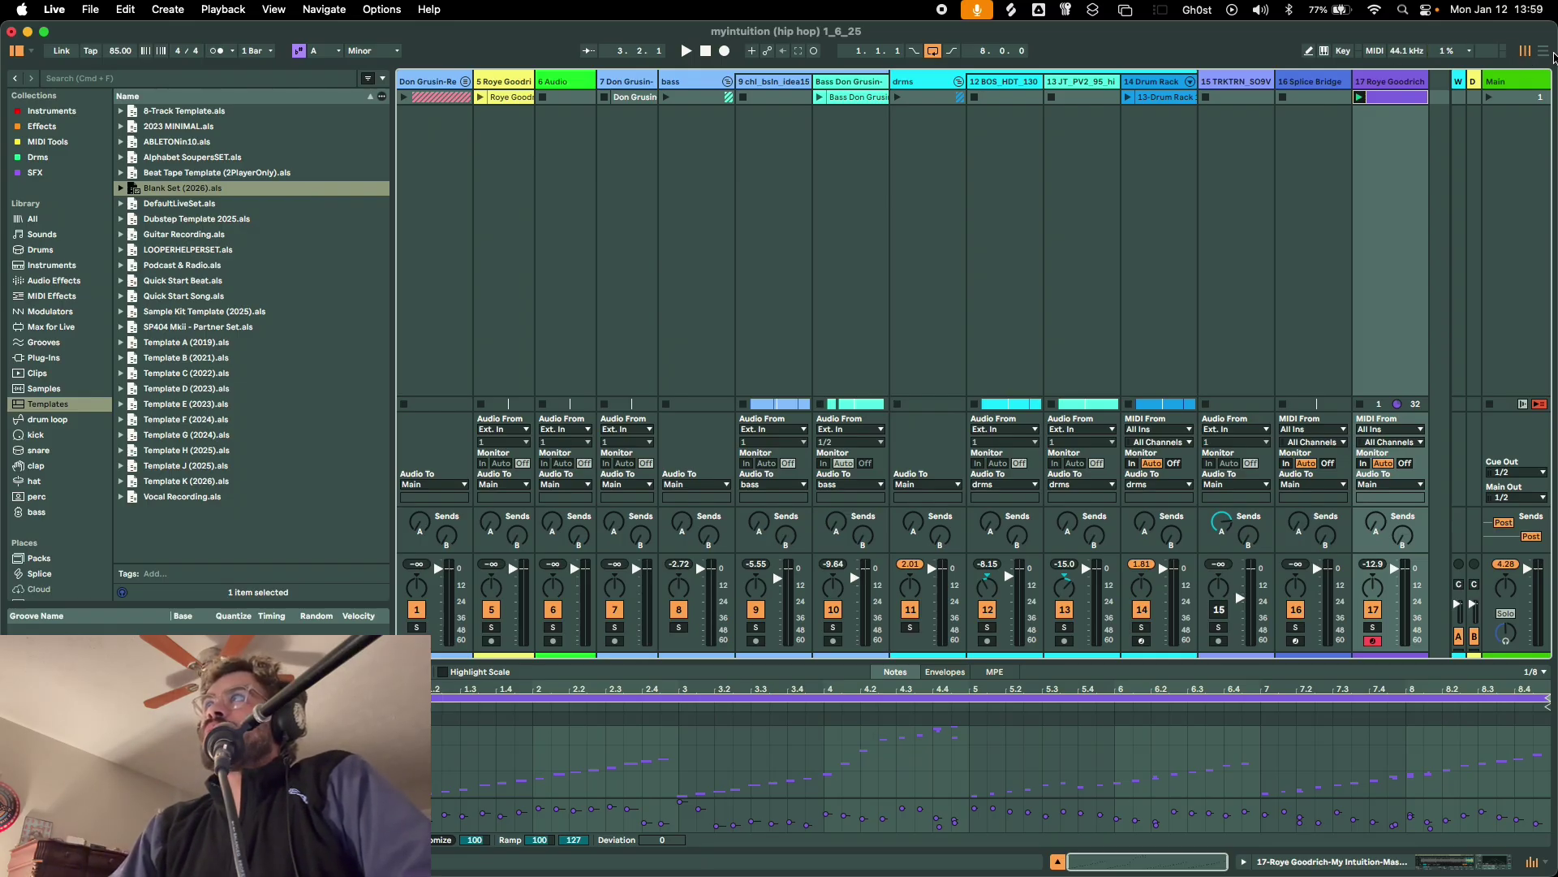
click(1547, 53)
click(1531, 52)
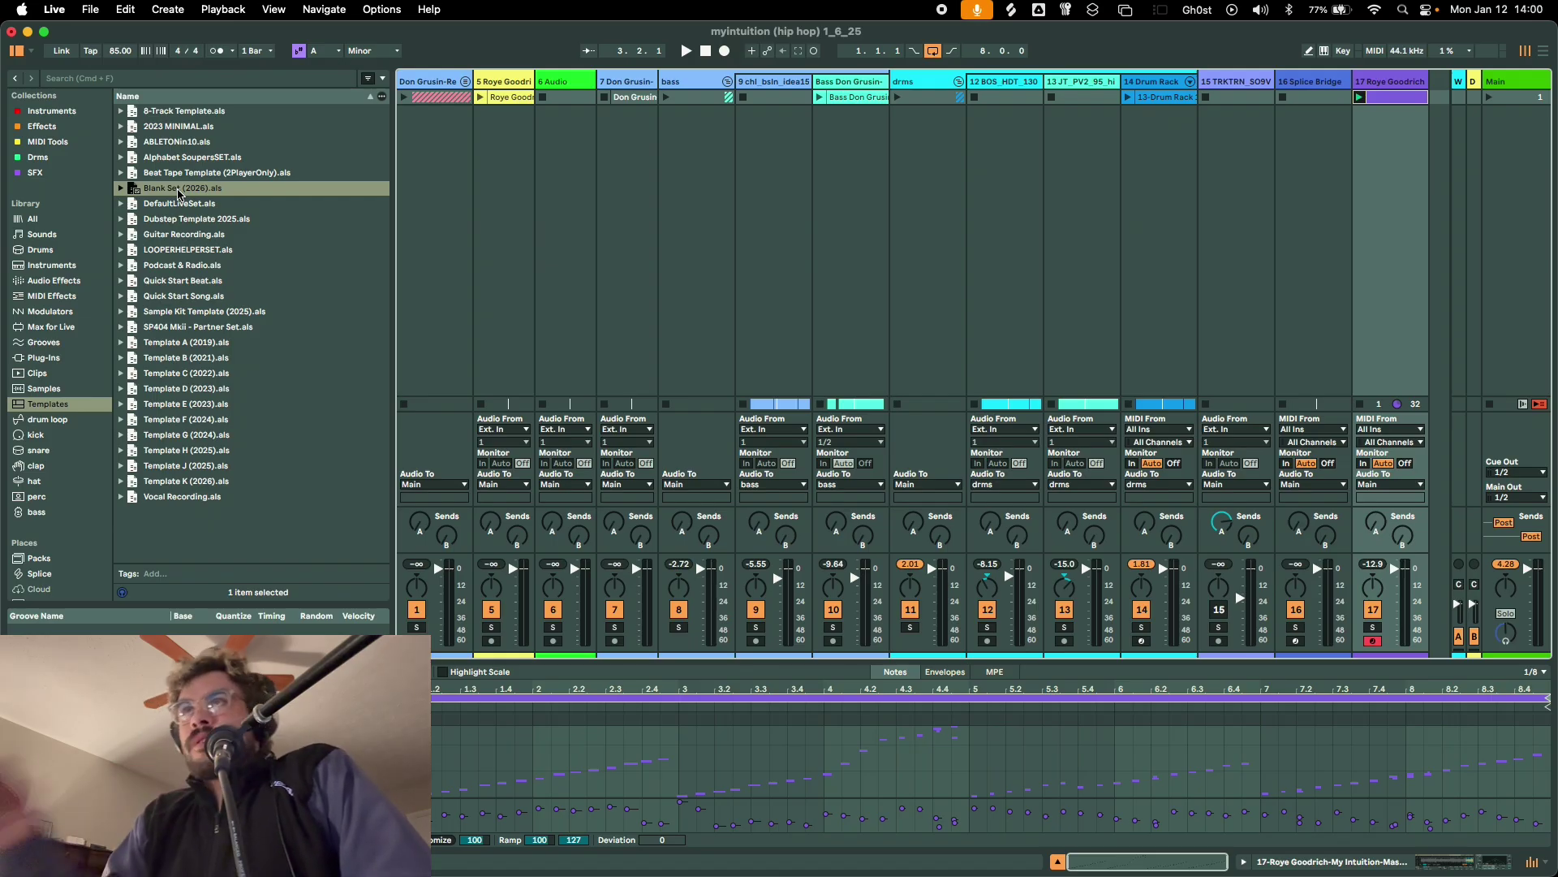
Load Blank Set (2026), saving the changes to the current set, and step back and forth through its three audio tracks
double_click(178, 190)
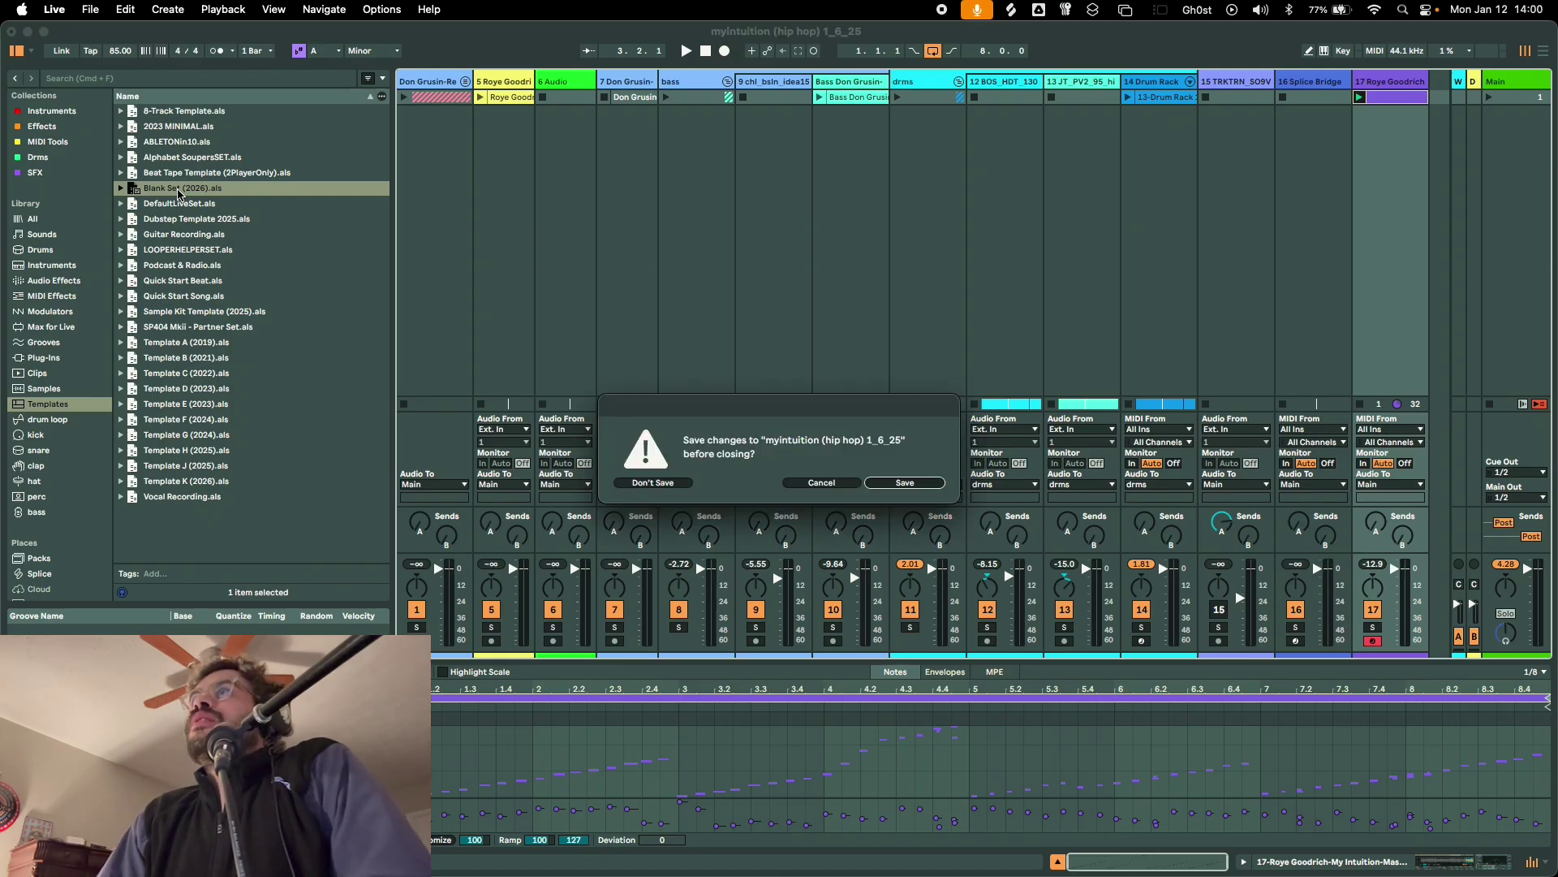
click(881, 480)
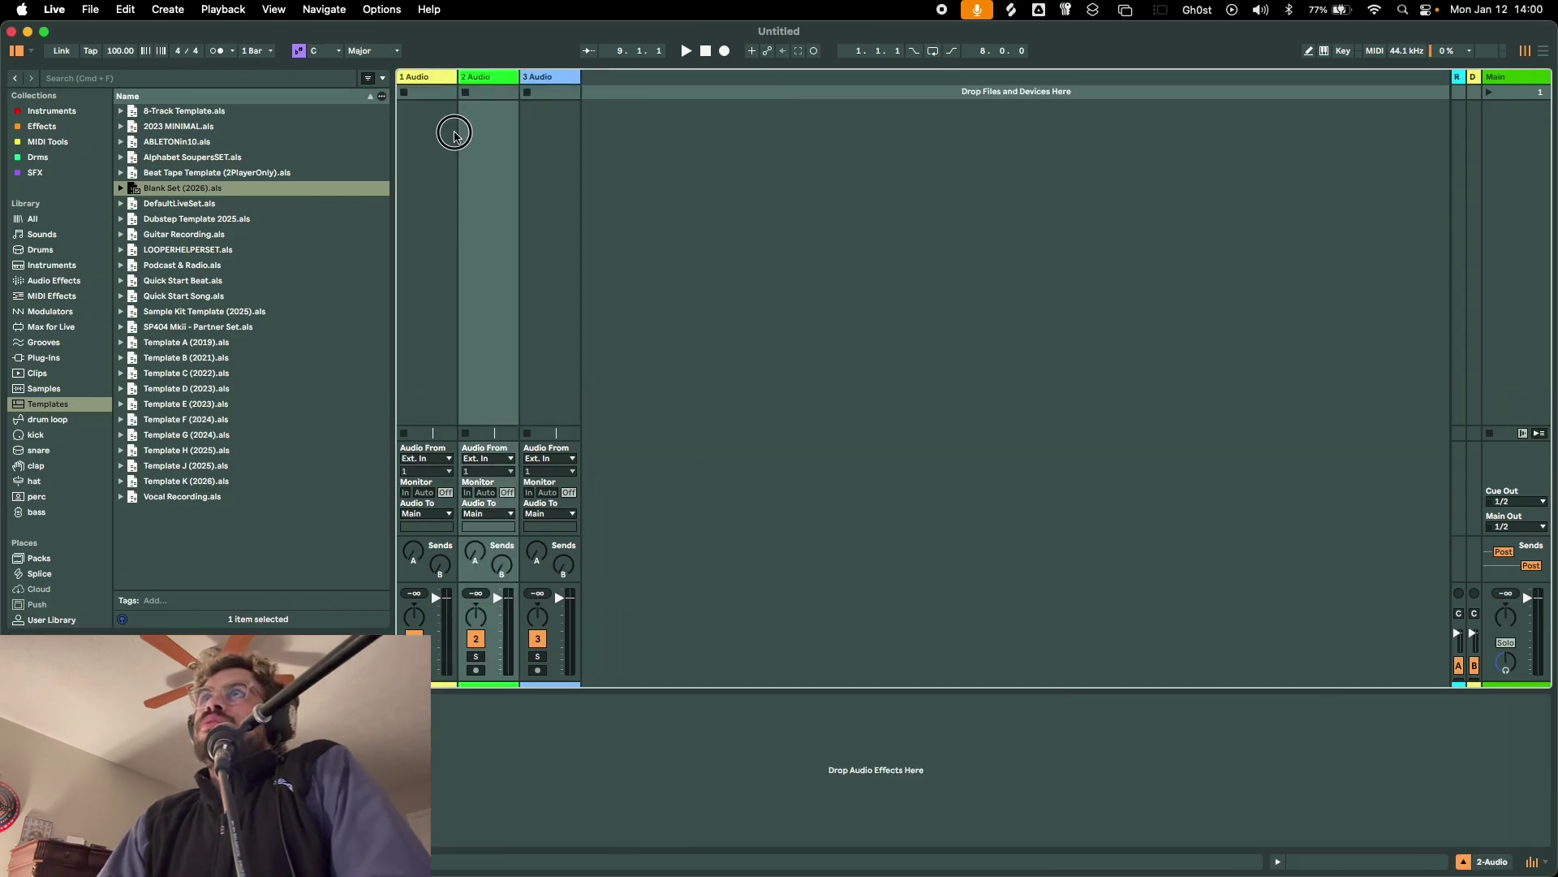
click(455, 134)
click(432, 75)
click(477, 78)
click(552, 78)
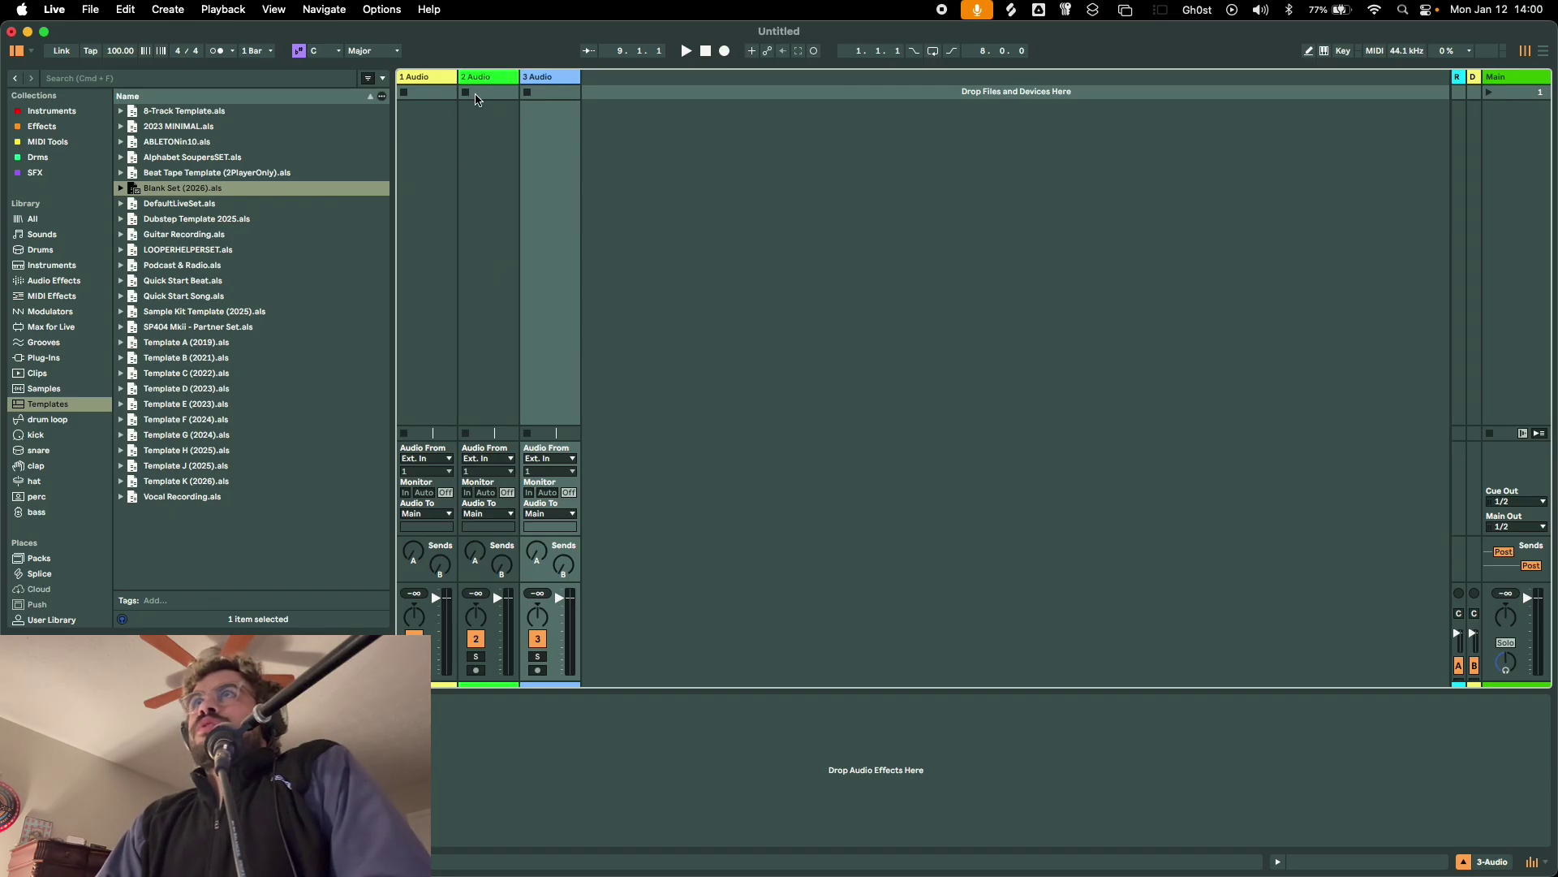
click(490, 78)
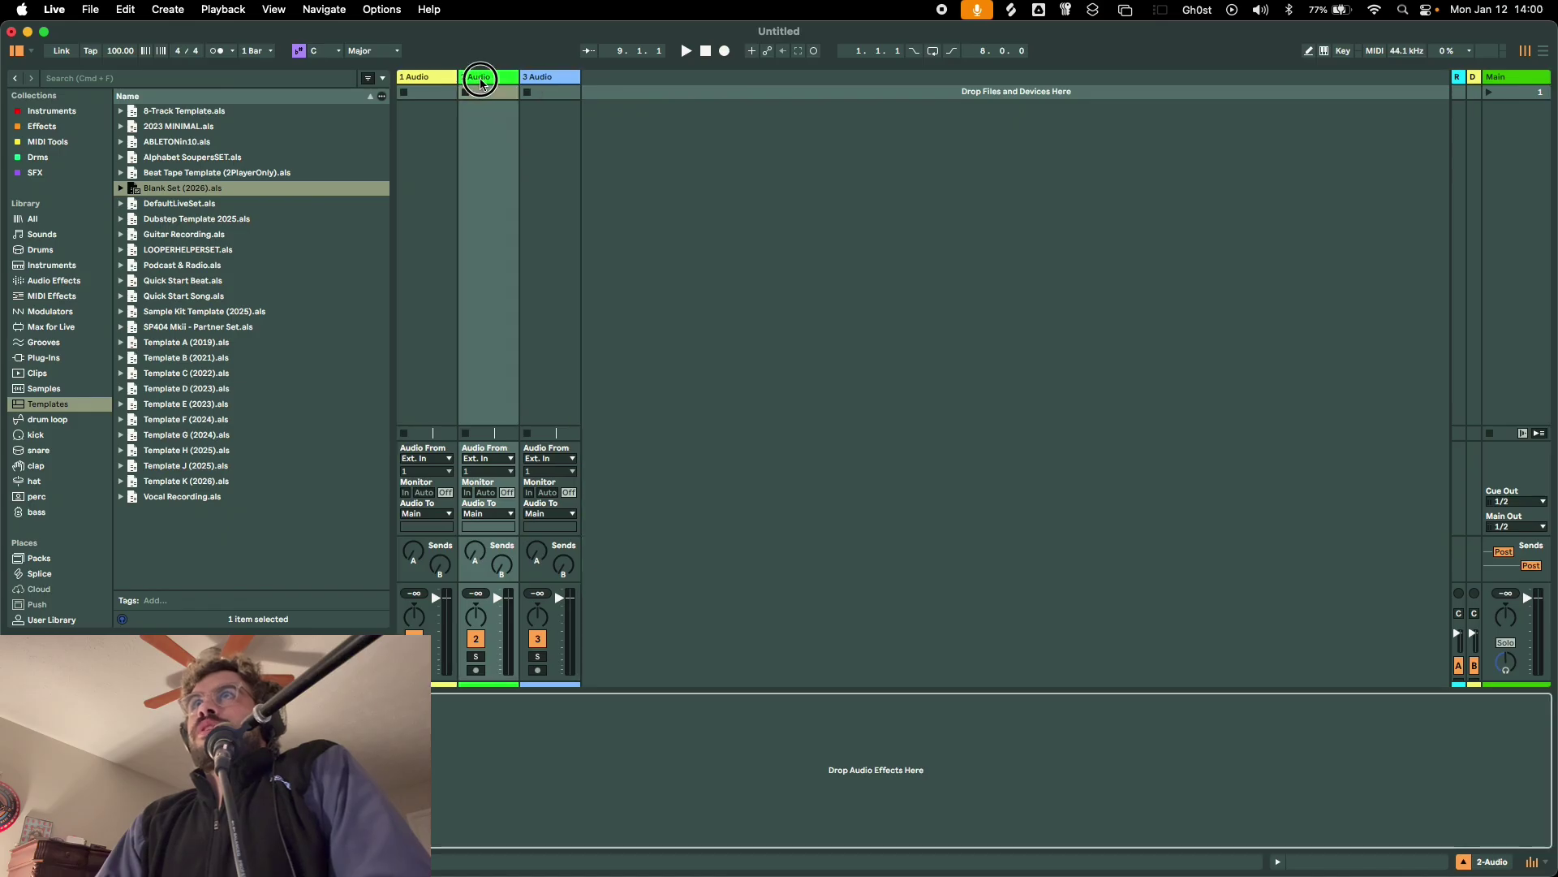
click(539, 77)
click(484, 78)
click(561, 78)
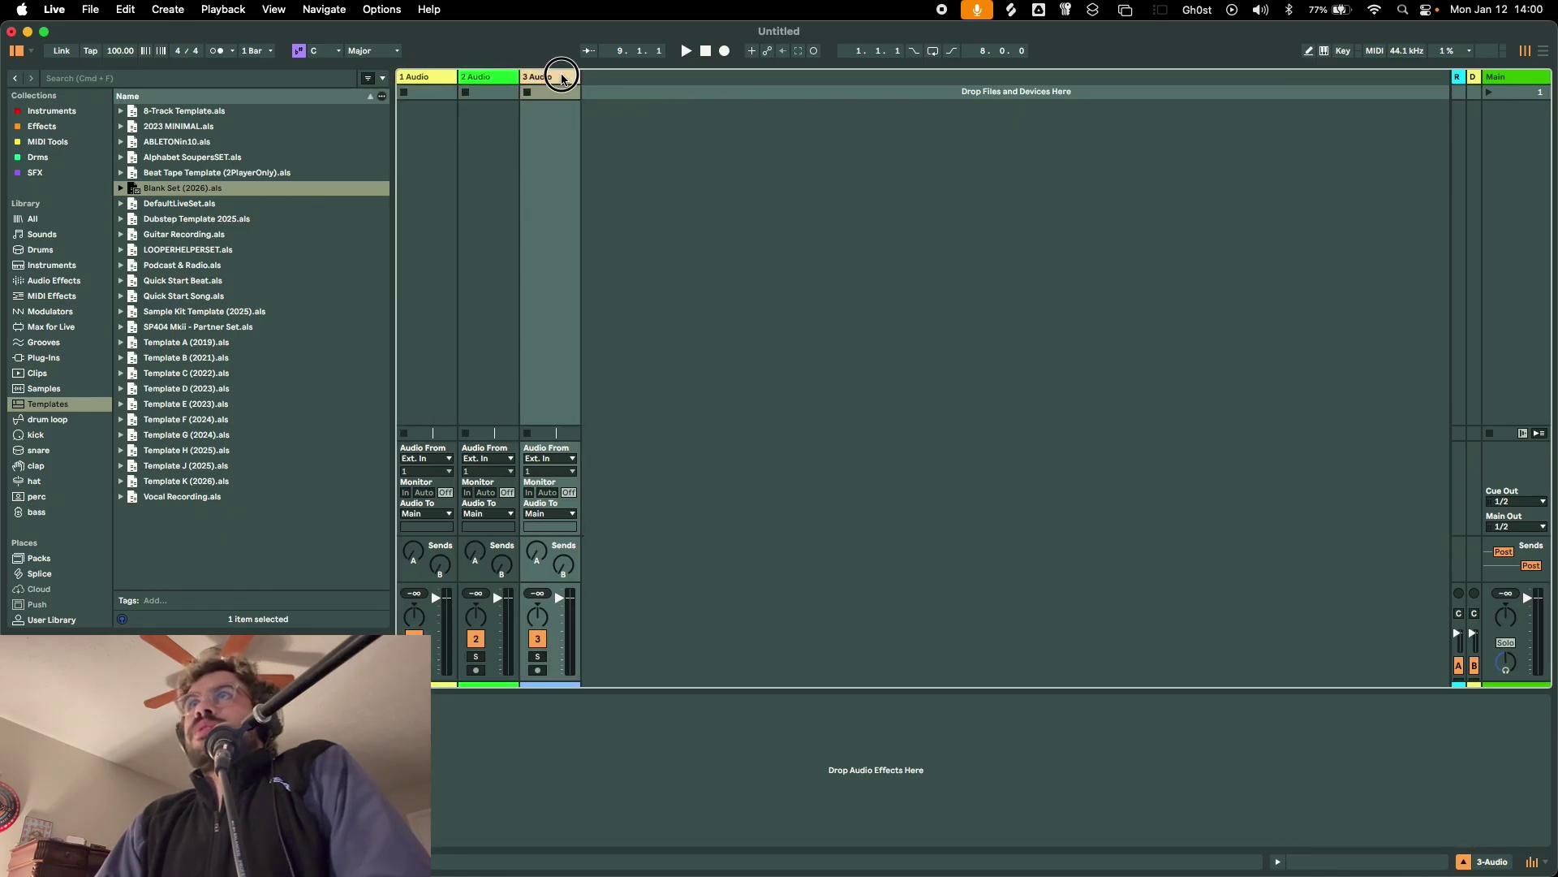
Switch the blank set to Arrangement View and place the insert marker at bar 3 of the first audio track
click(487, 77)
click(426, 79)
key(Tab)
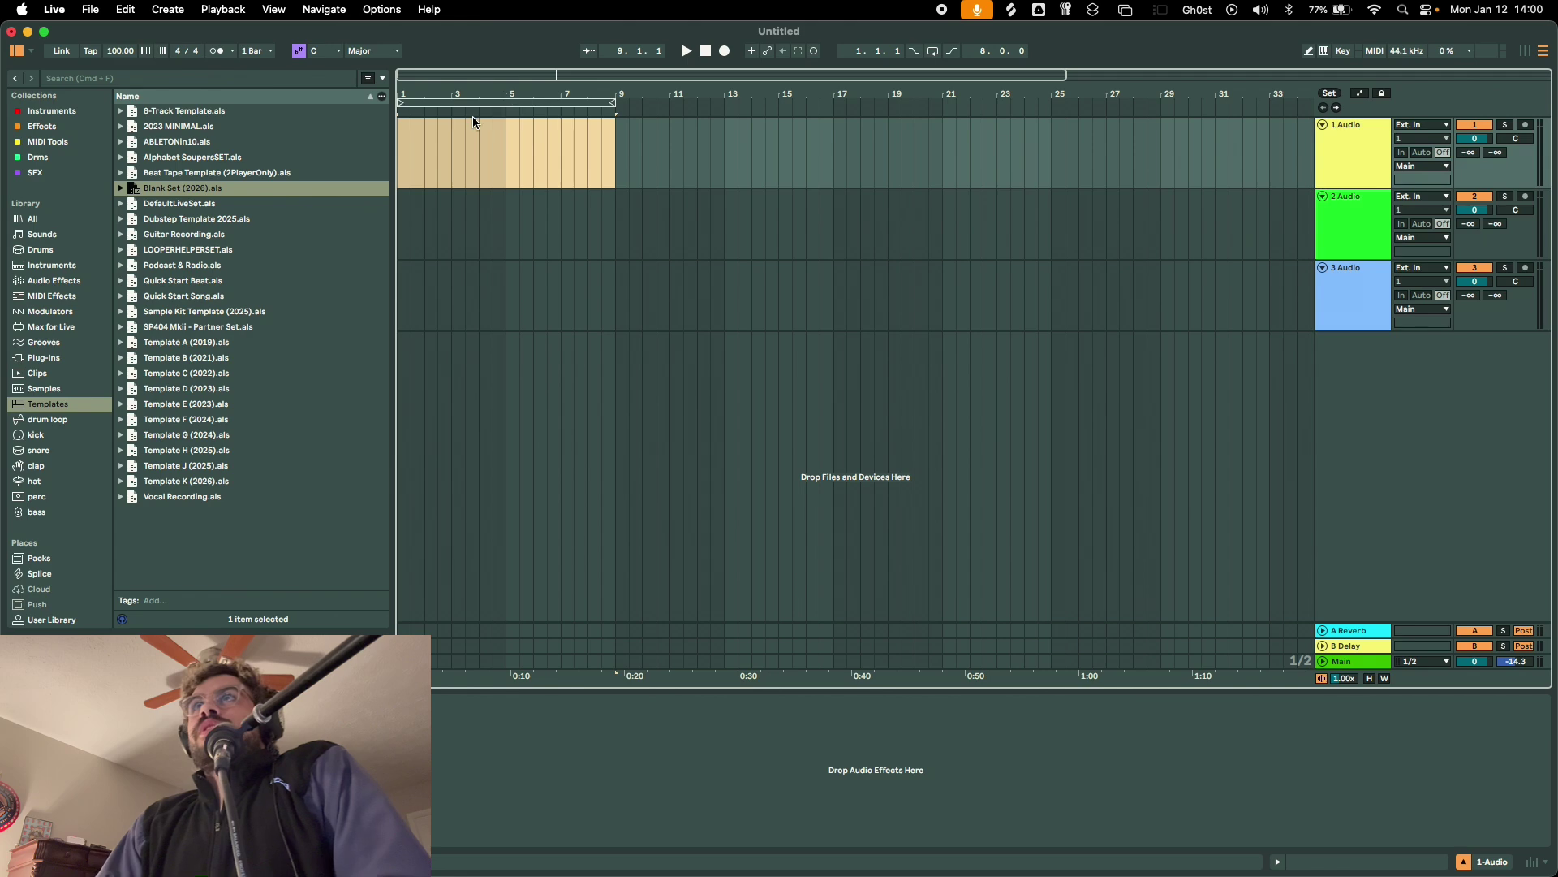
click(451, 130)
Browse the hat, snare and drum loop categories and look through the Samples library
click(57, 486)
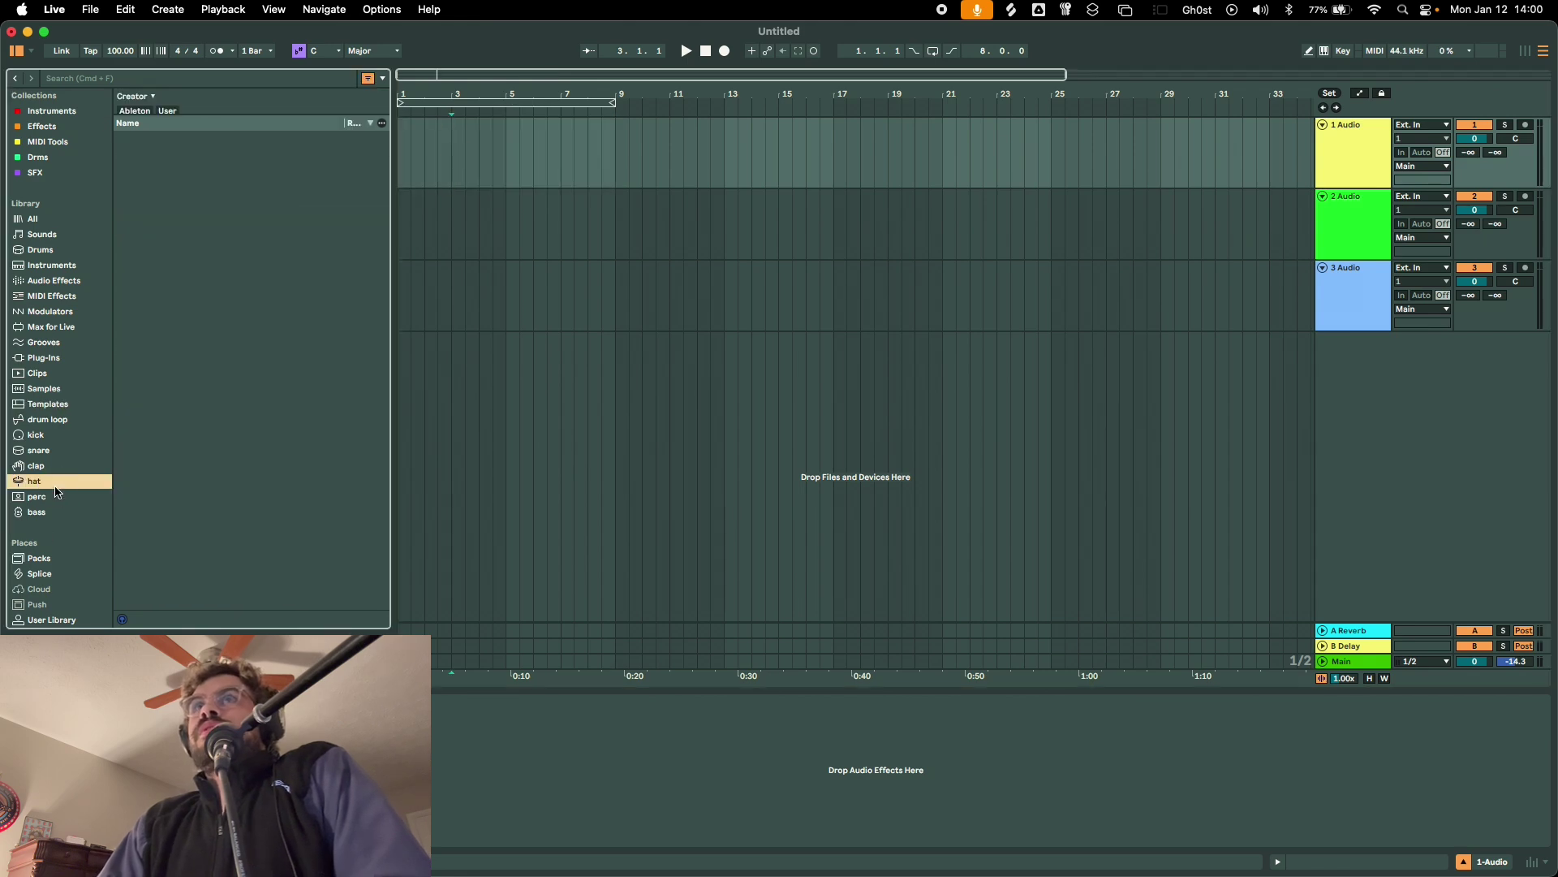
click(56, 455)
click(57, 424)
click(56, 389)
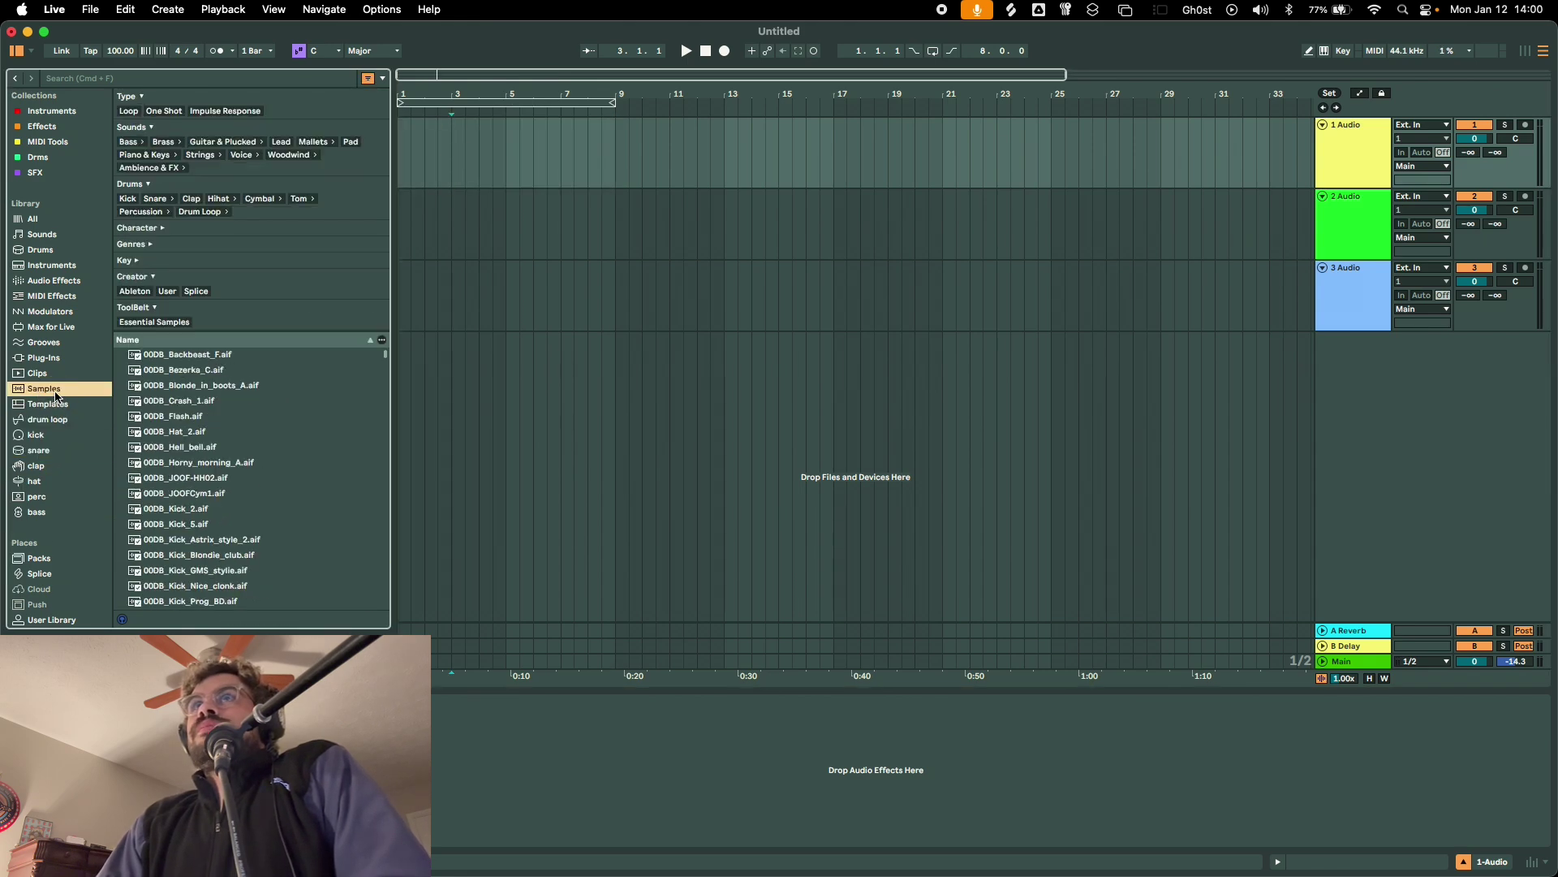
scroll(147, 434, down, 5)
scroll(147, 434, down, 5)
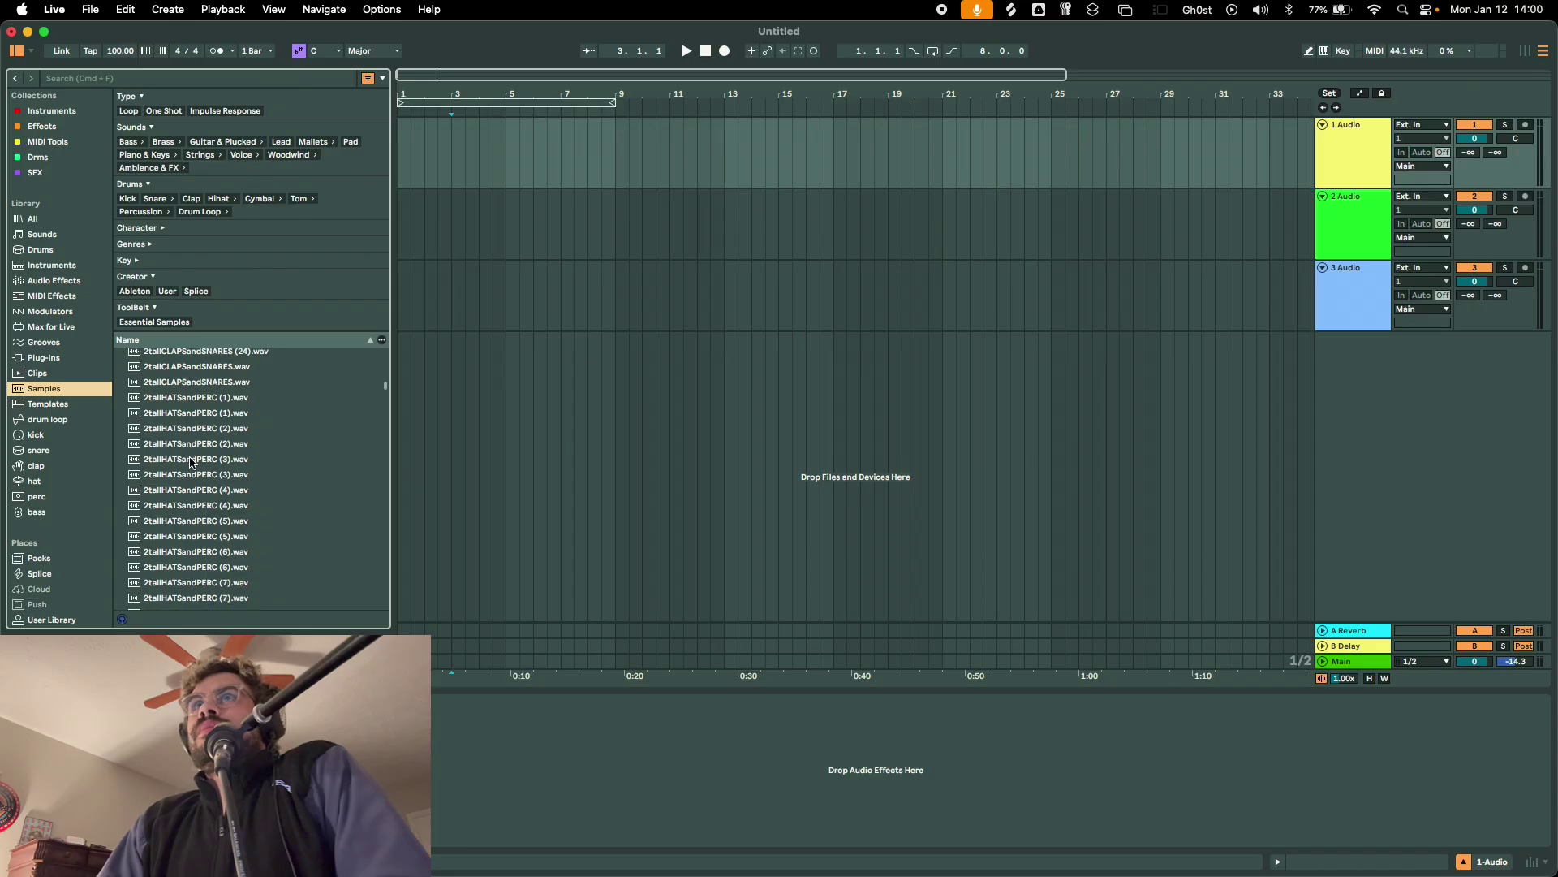
Try 2tallHATSandPERC (5).wav at bar 2 of the first audio track, and delete the placed clip
click(195, 459)
click(194, 521)
click(195, 535)
drag(325, 398, 430, 156)
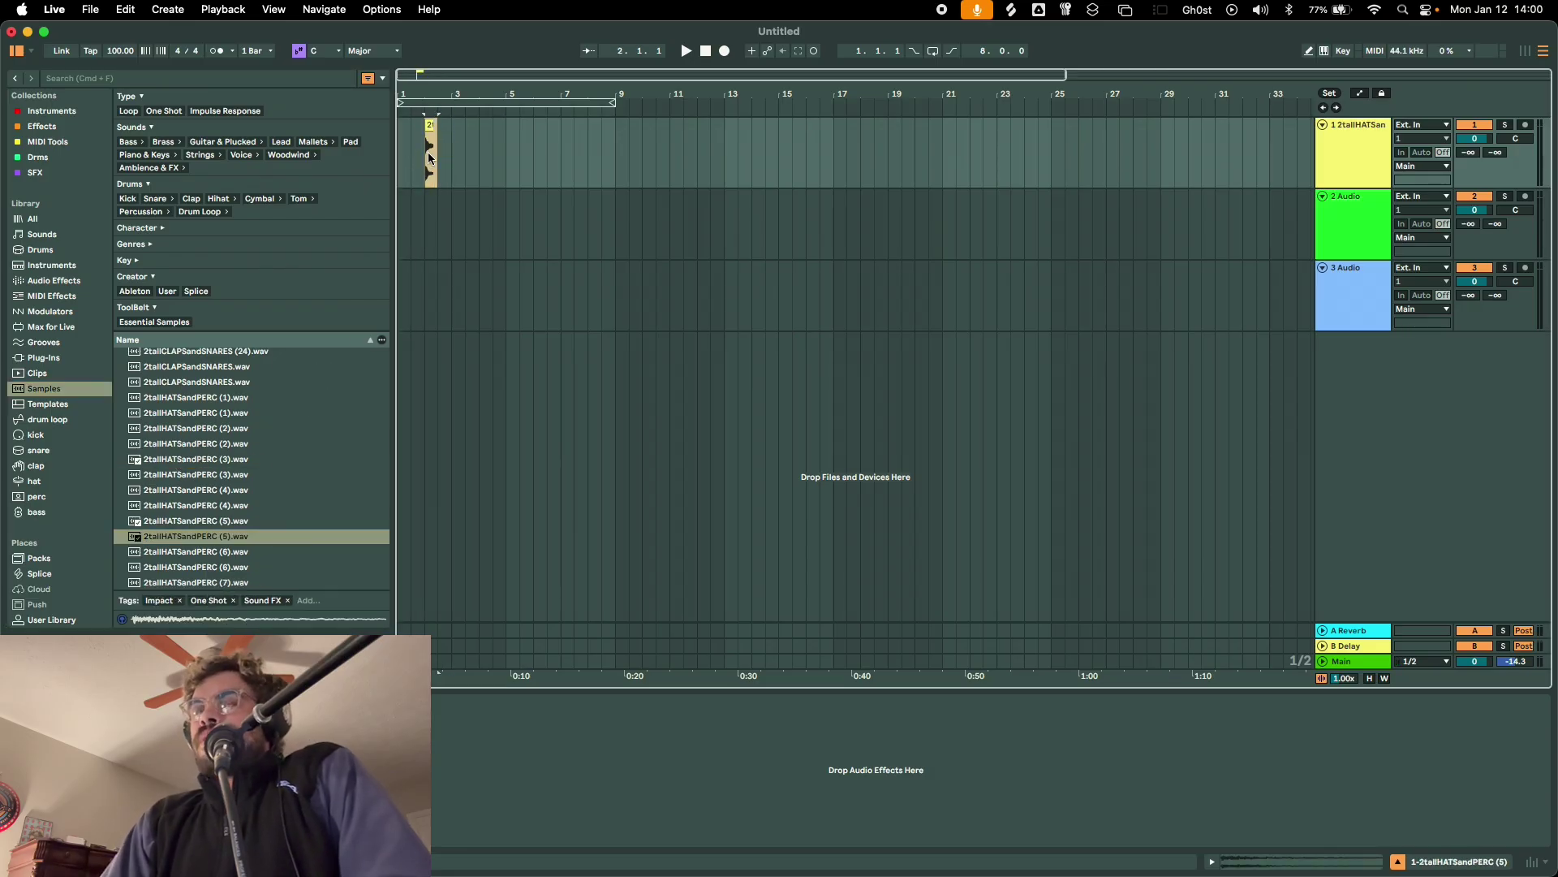
key(Delete)
Return the set to Session View and select the third audio track
click(506, 212)
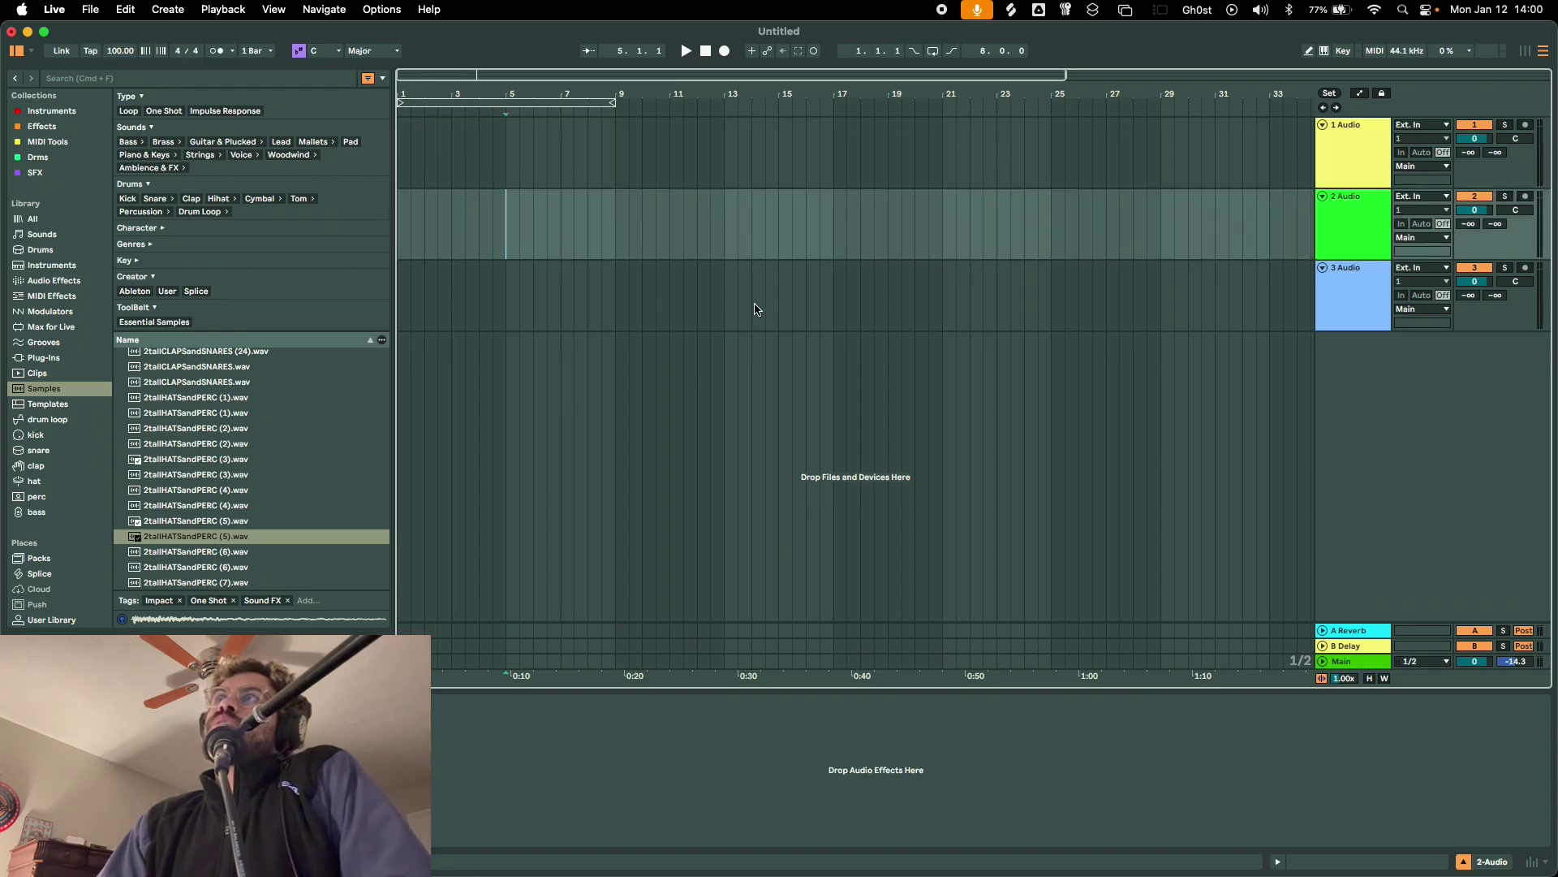
key(Tab)
click(578, 138)
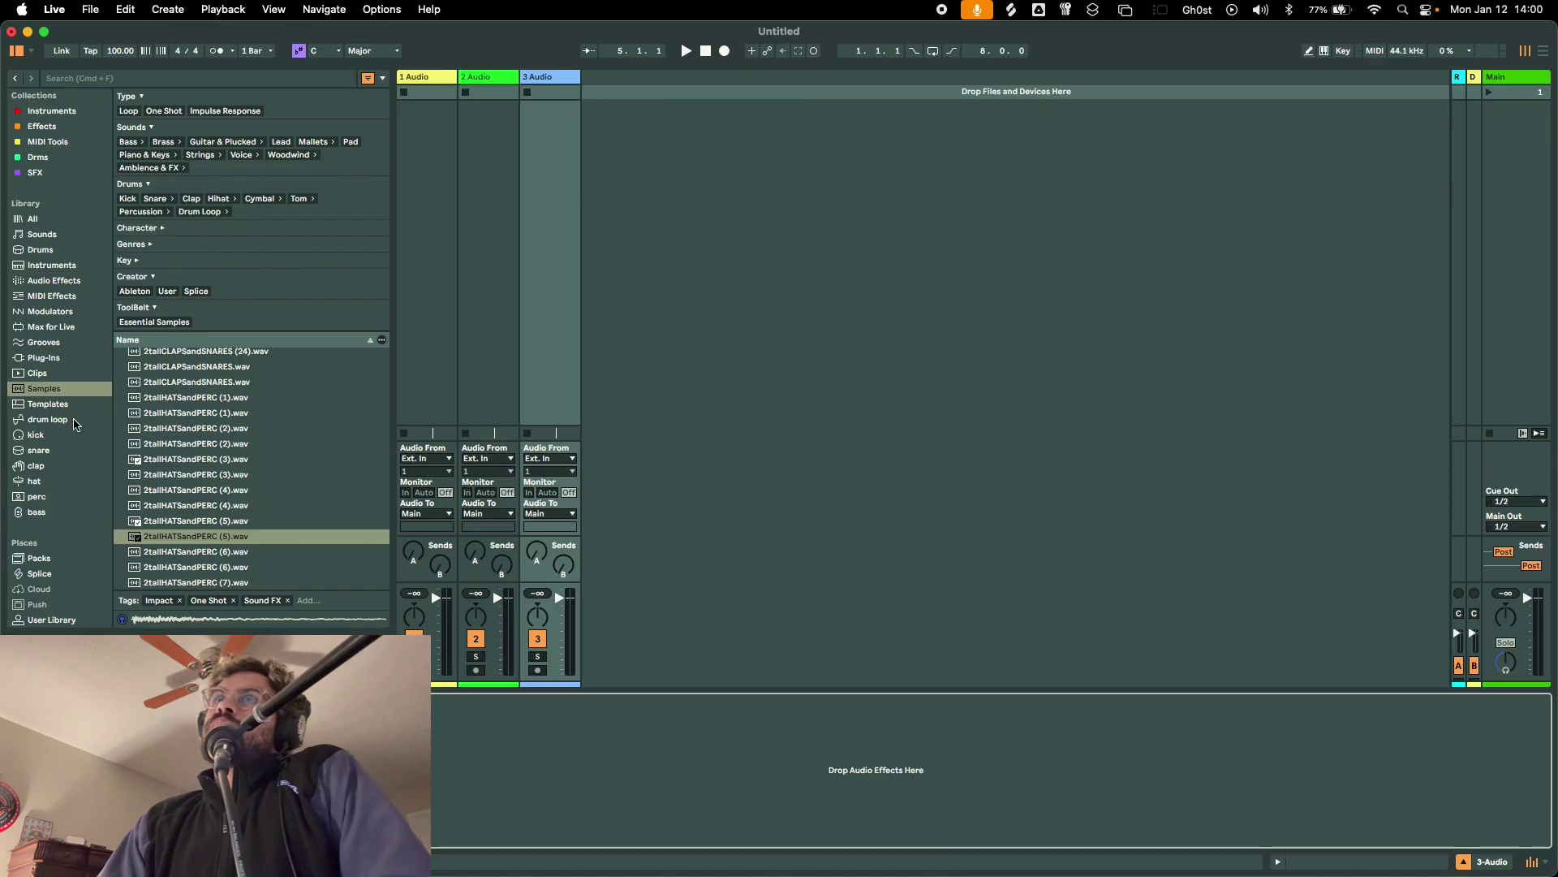
Browse the library's Templates, Clips, Max for Live, Modulators and effects categories, and look over the Instruments list
click(67, 404)
click(52, 376)
click(58, 329)
click(60, 312)
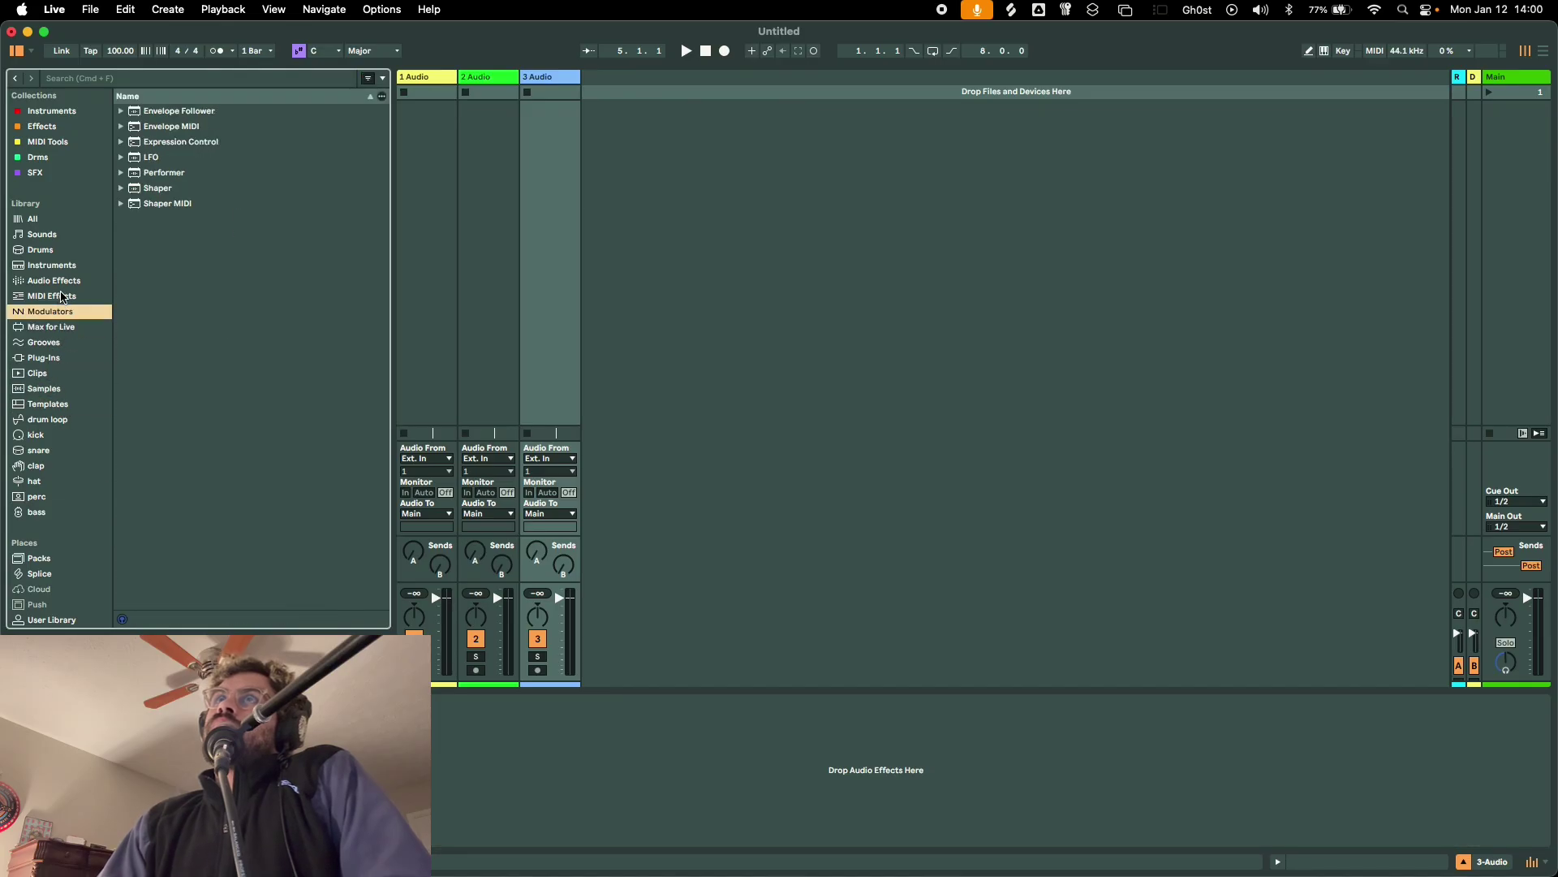
click(61, 296)
click(59, 281)
click(56, 266)
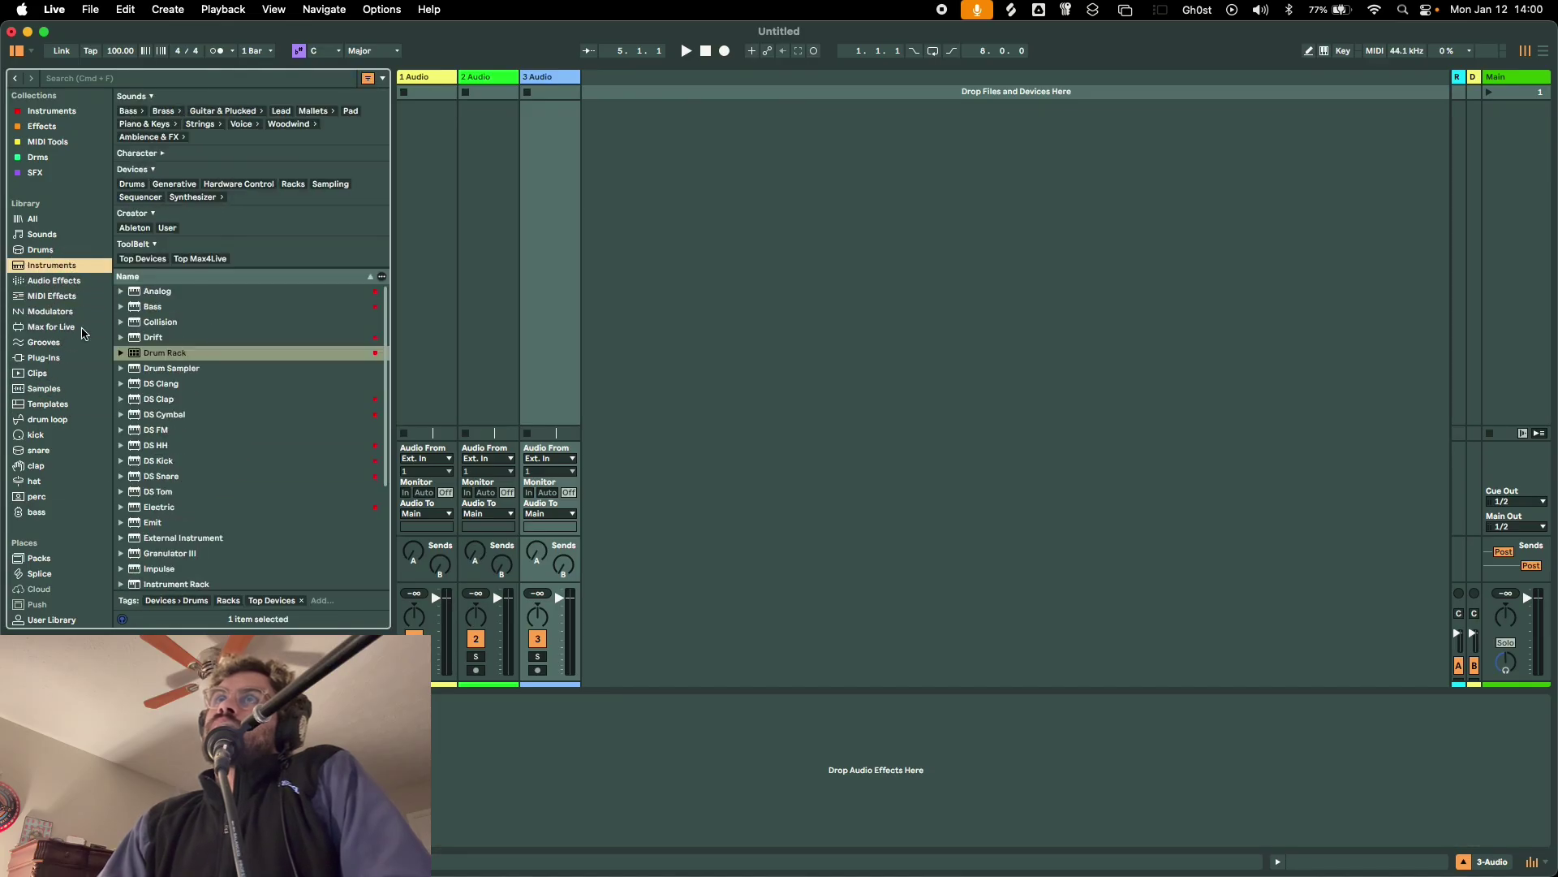
click(169, 354)
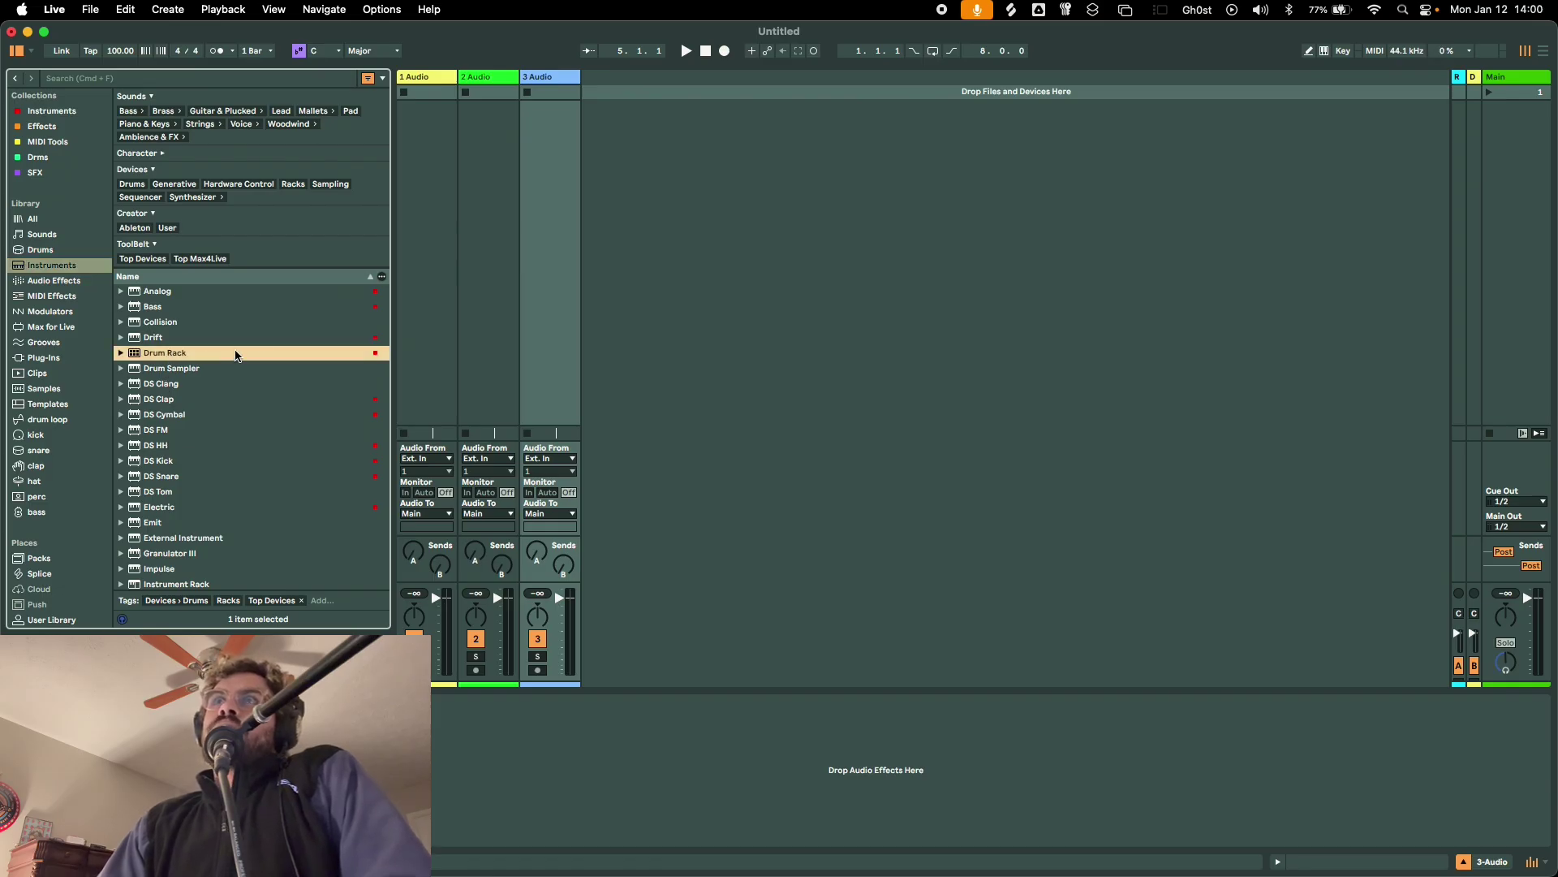
scroll(275, 331, down, 5)
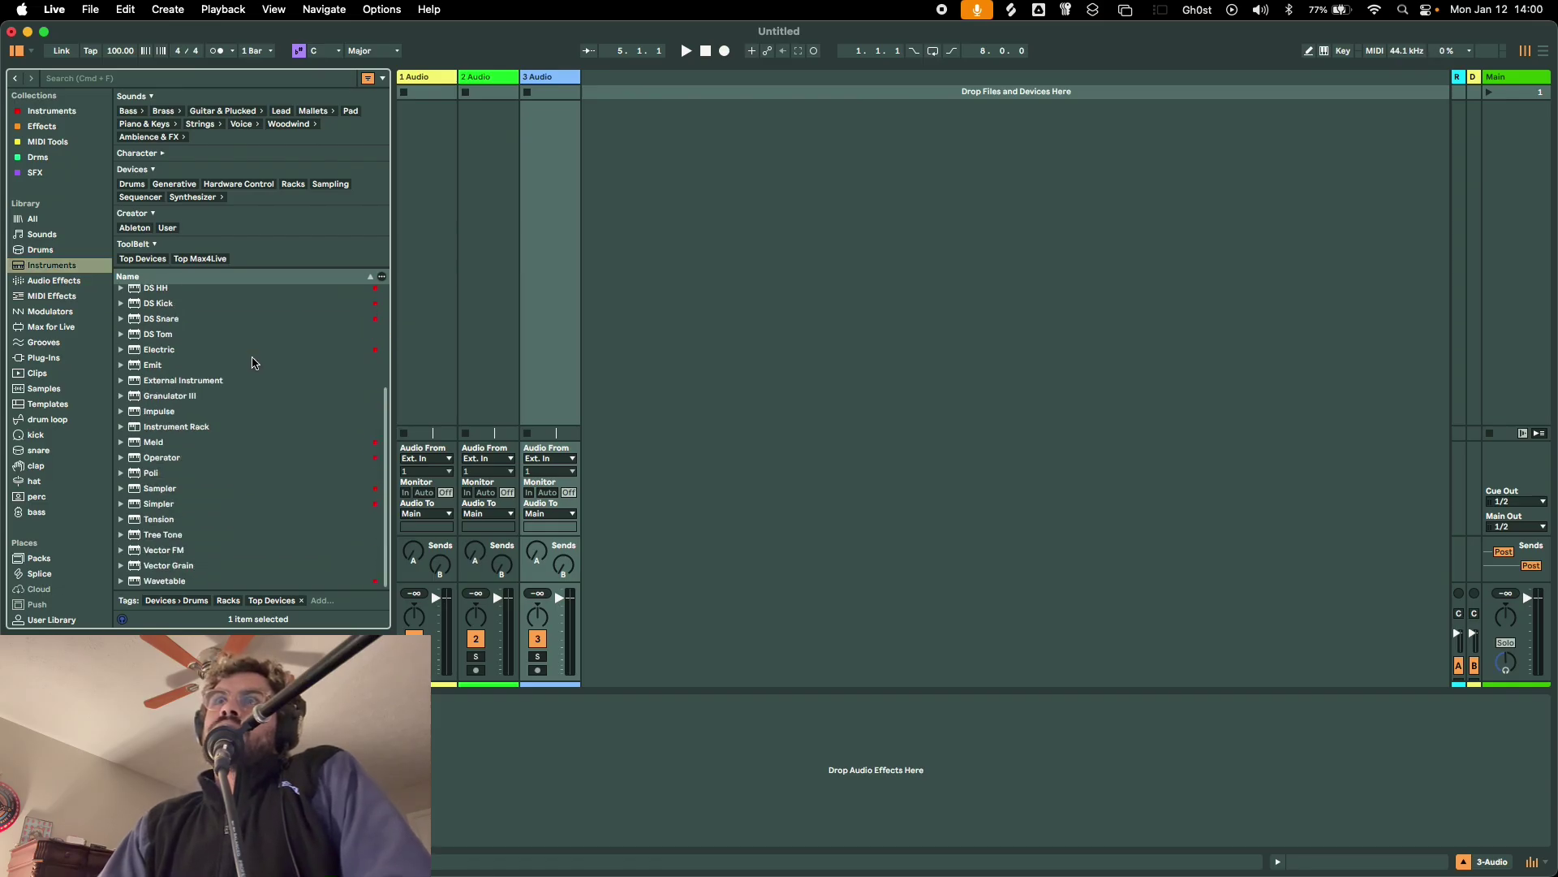
scroll(165, 507, up, 2)
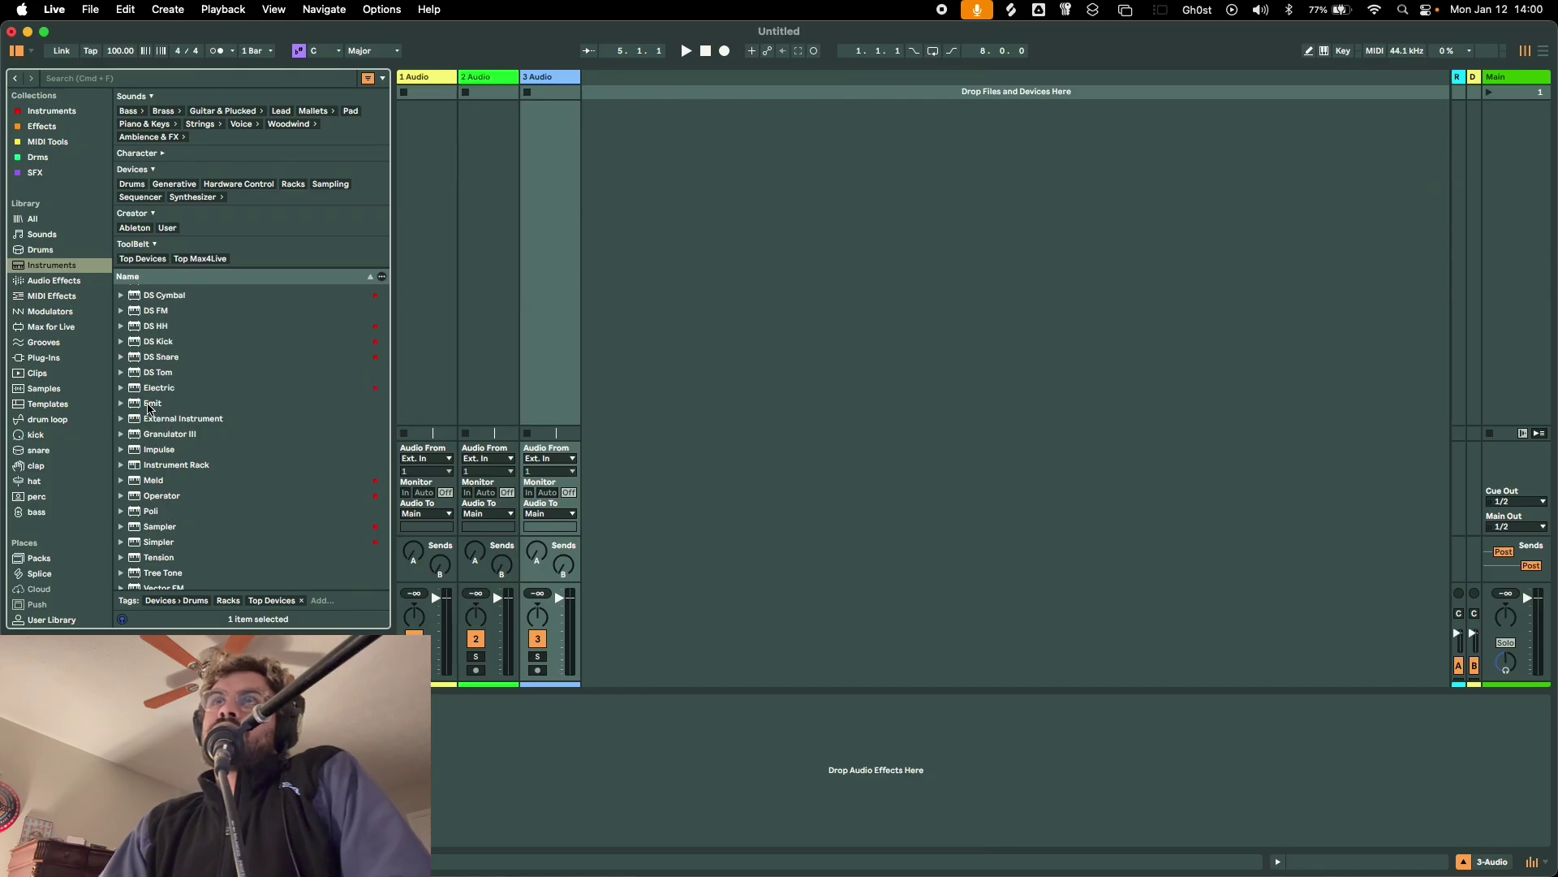
Add the Electric instrument on a new MIDI track and replace it with DS FM
drag(151, 390, 609, 320)
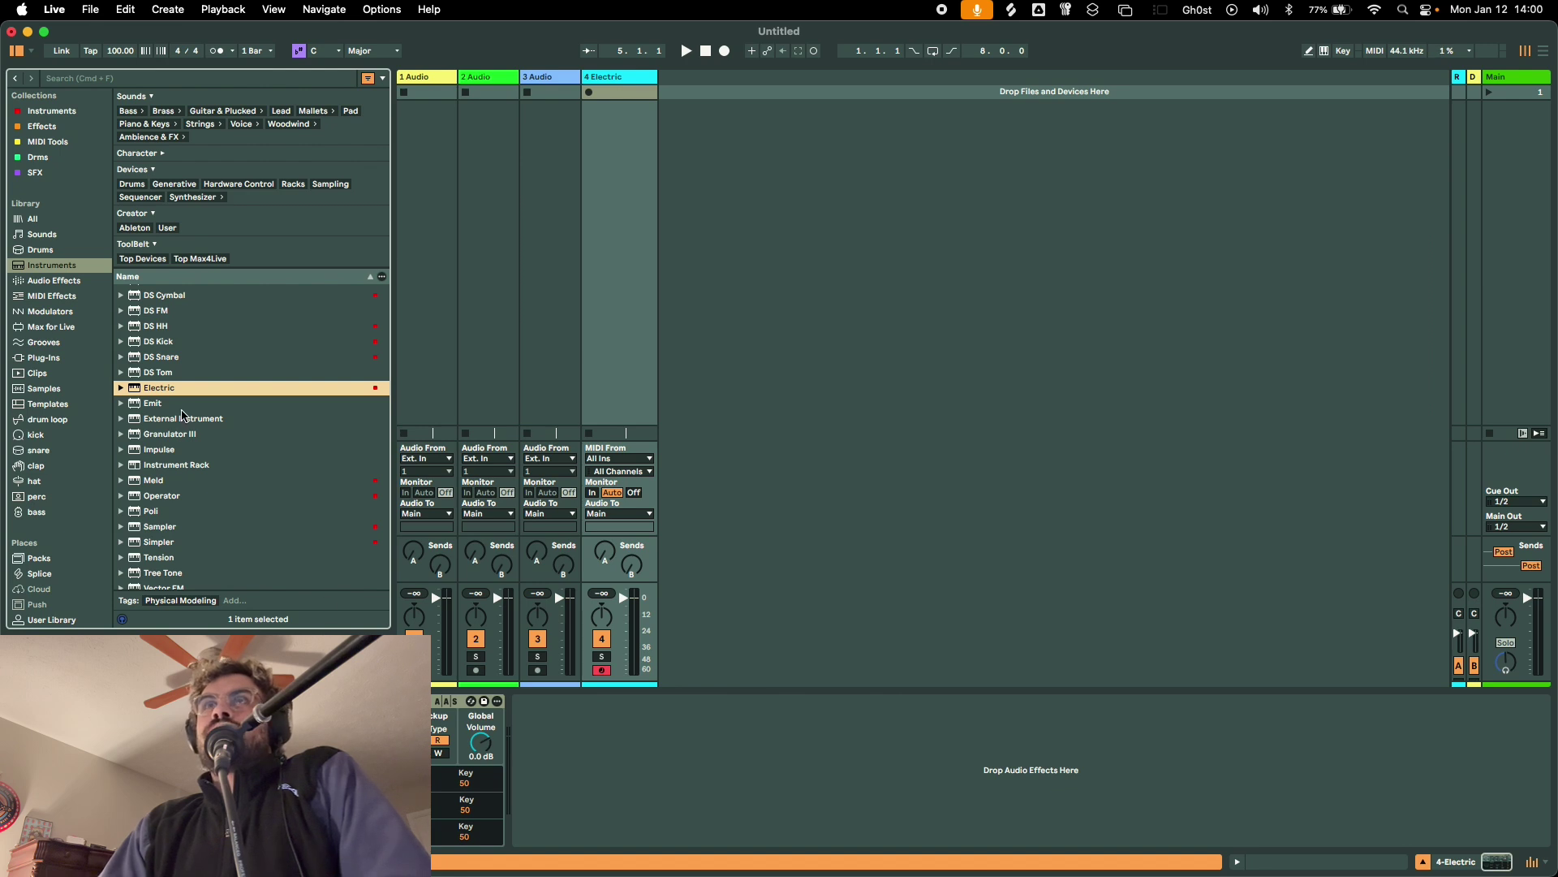
scroll(181, 414, up, 3)
click(179, 417)
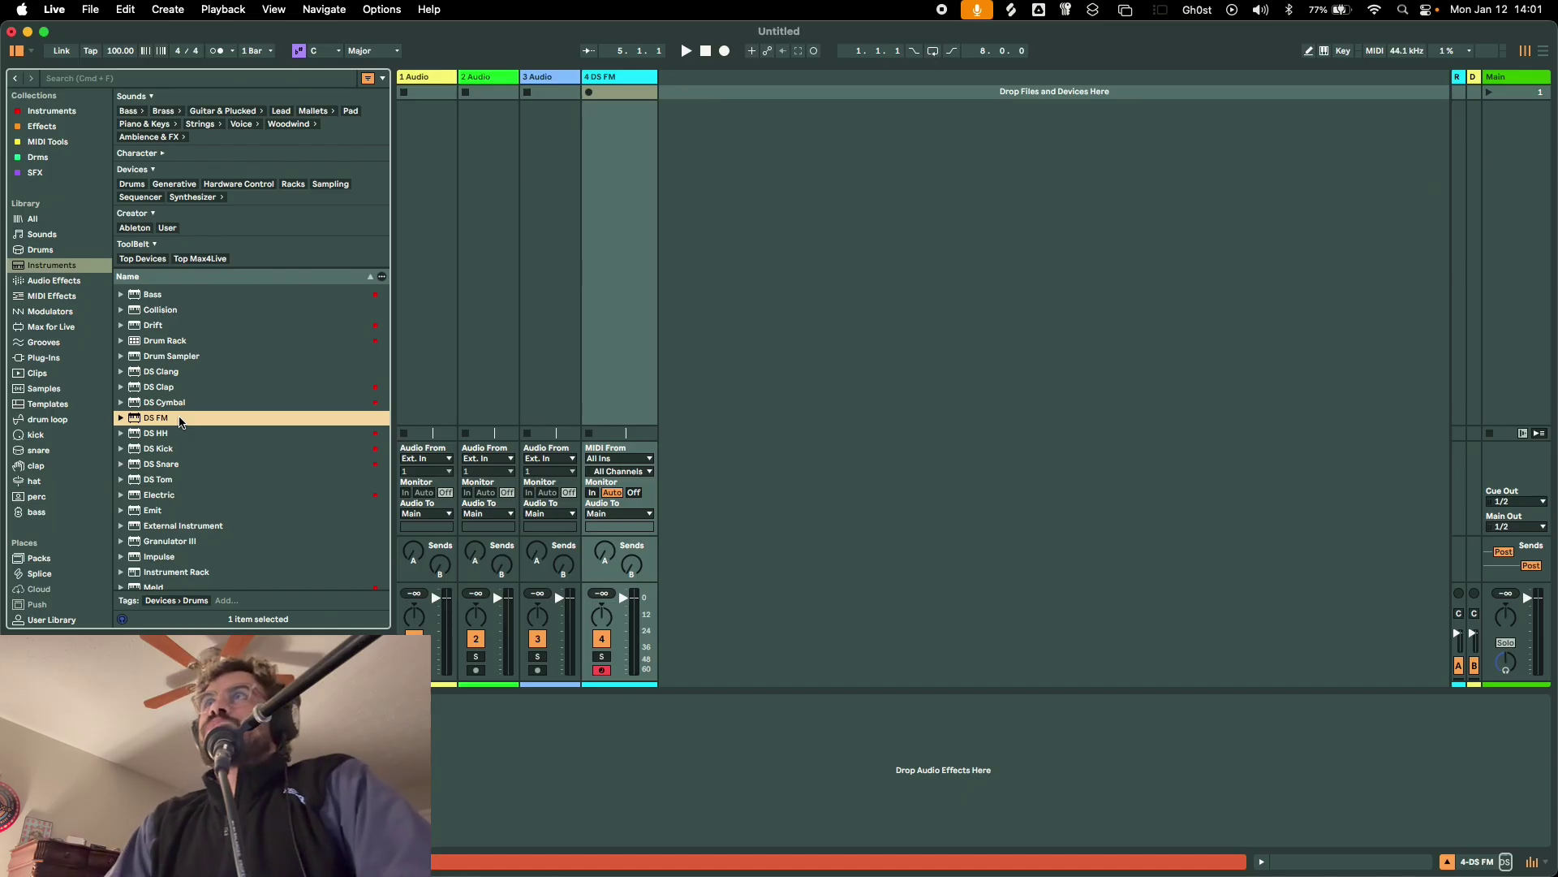
Delete the DS FM track and select the third audio track
click(650, 79)
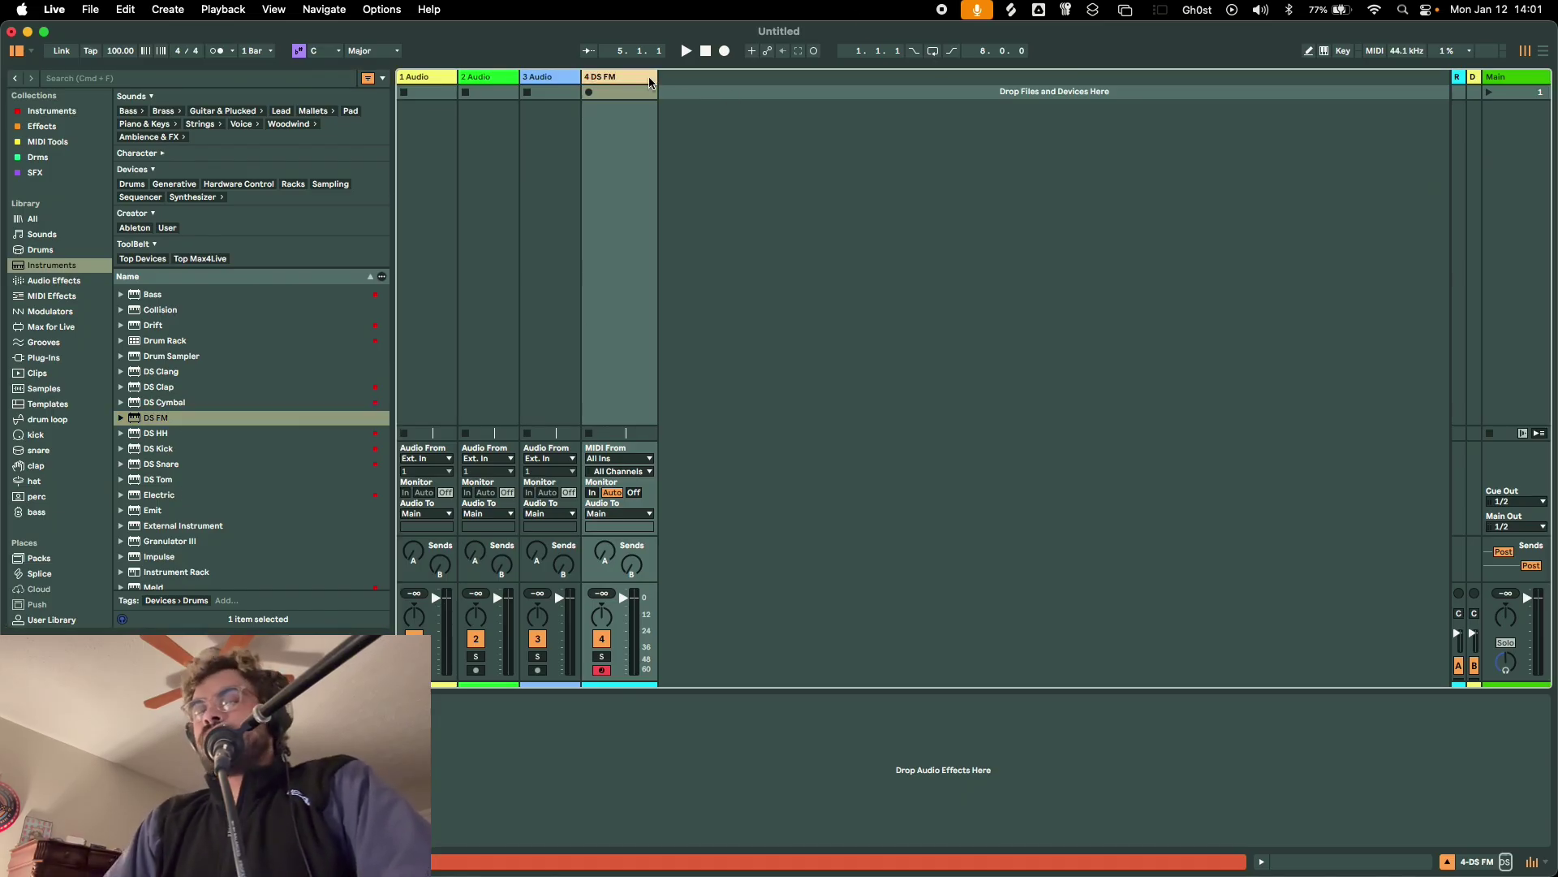
key(Delete)
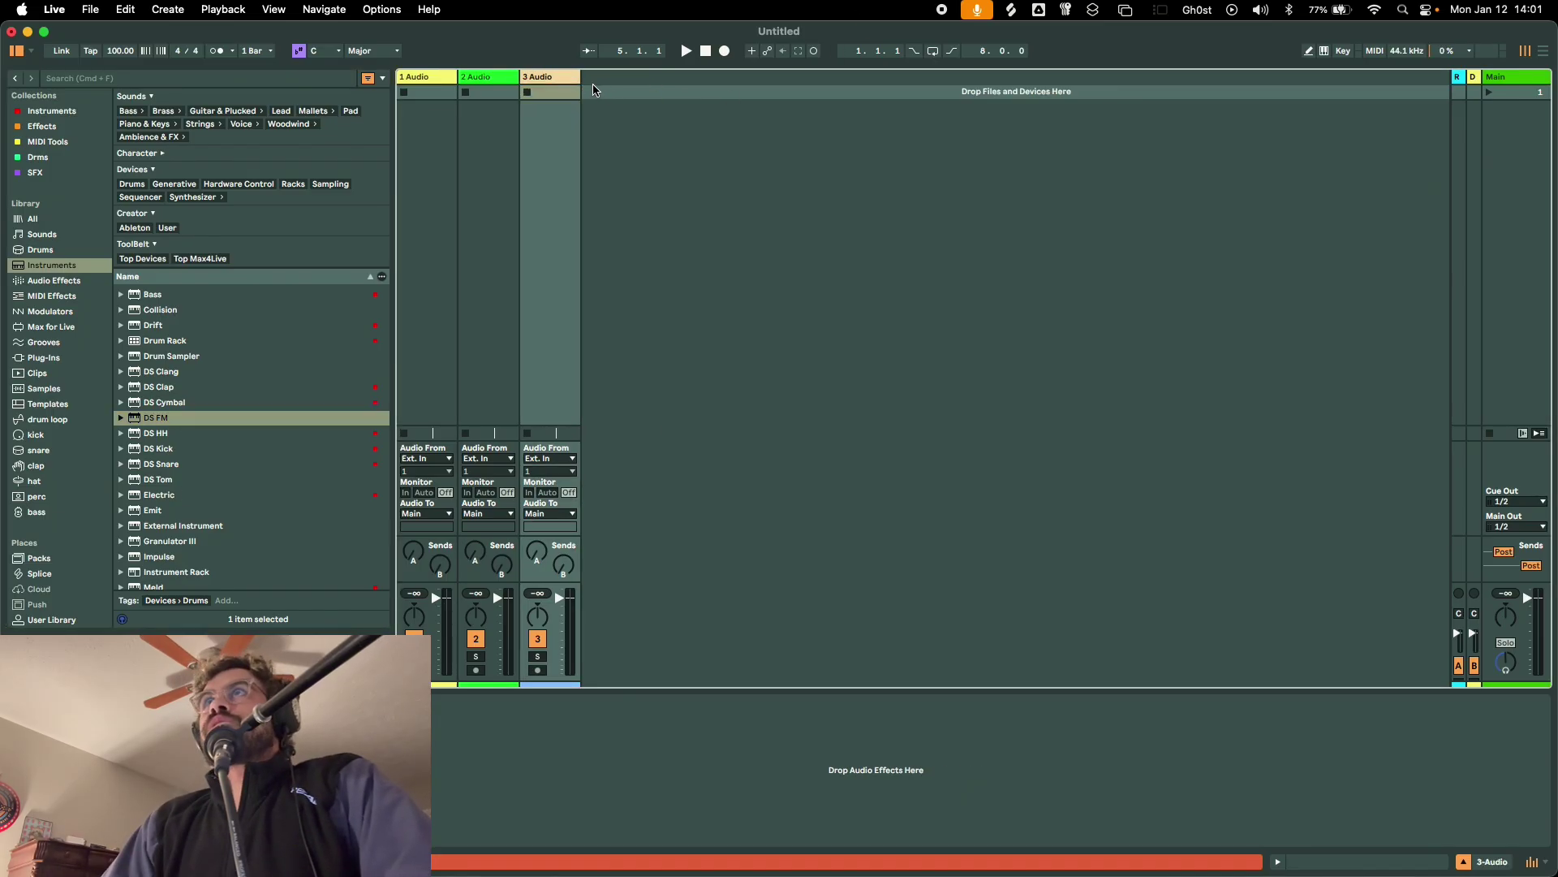
click(560, 85)
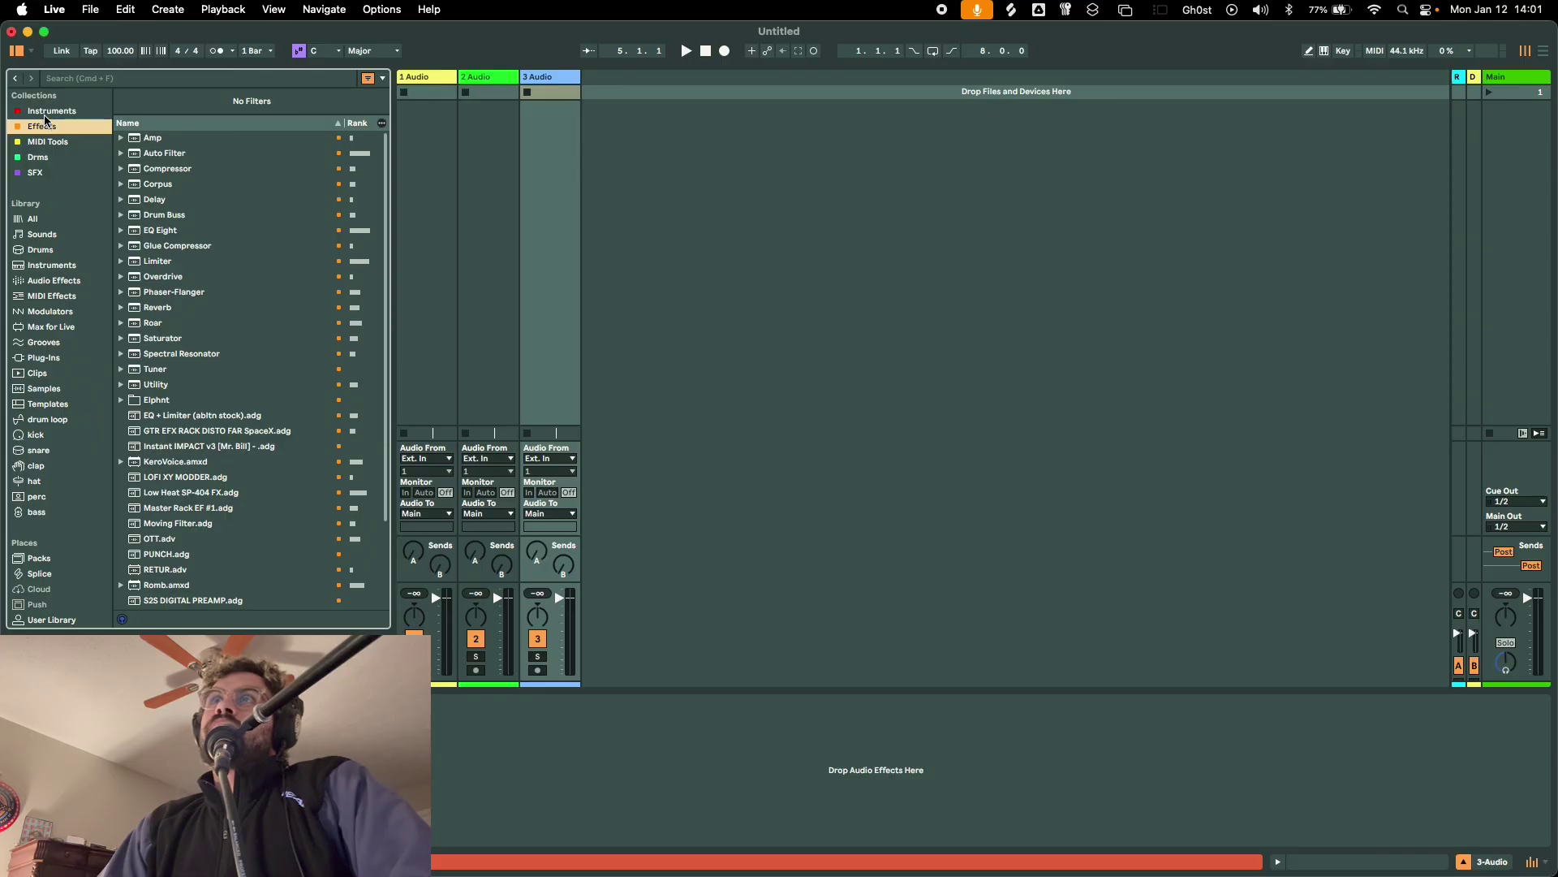
Look through the Drms, SFX, Instruments and MIDI Tools collections of favorite devices and sounds
click(49, 156)
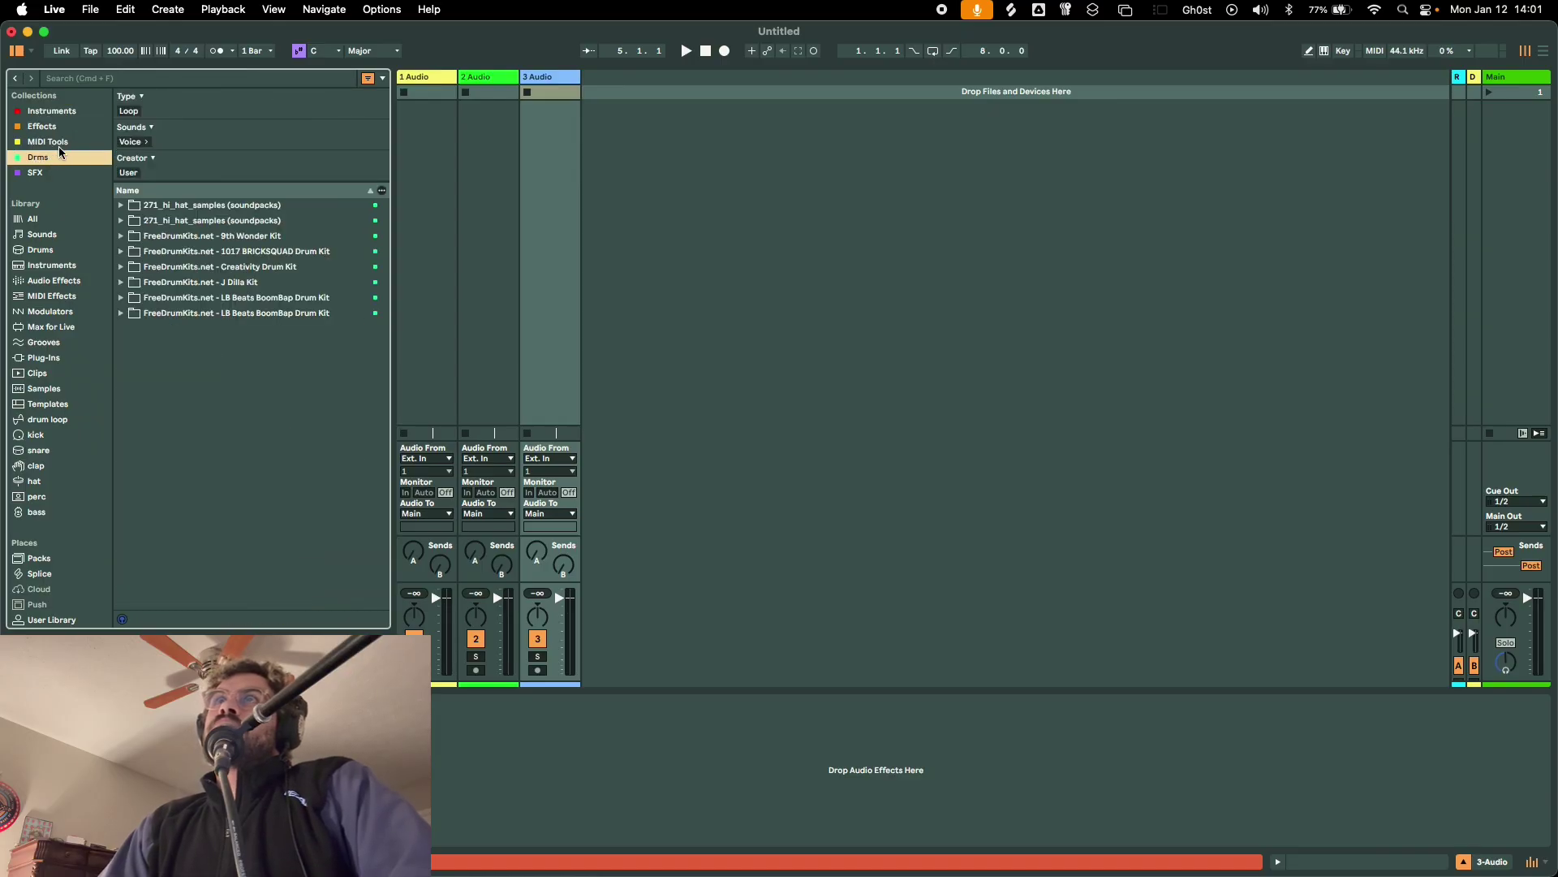
click(62, 144)
click(61, 171)
click(63, 159)
click(70, 143)
click(67, 113)
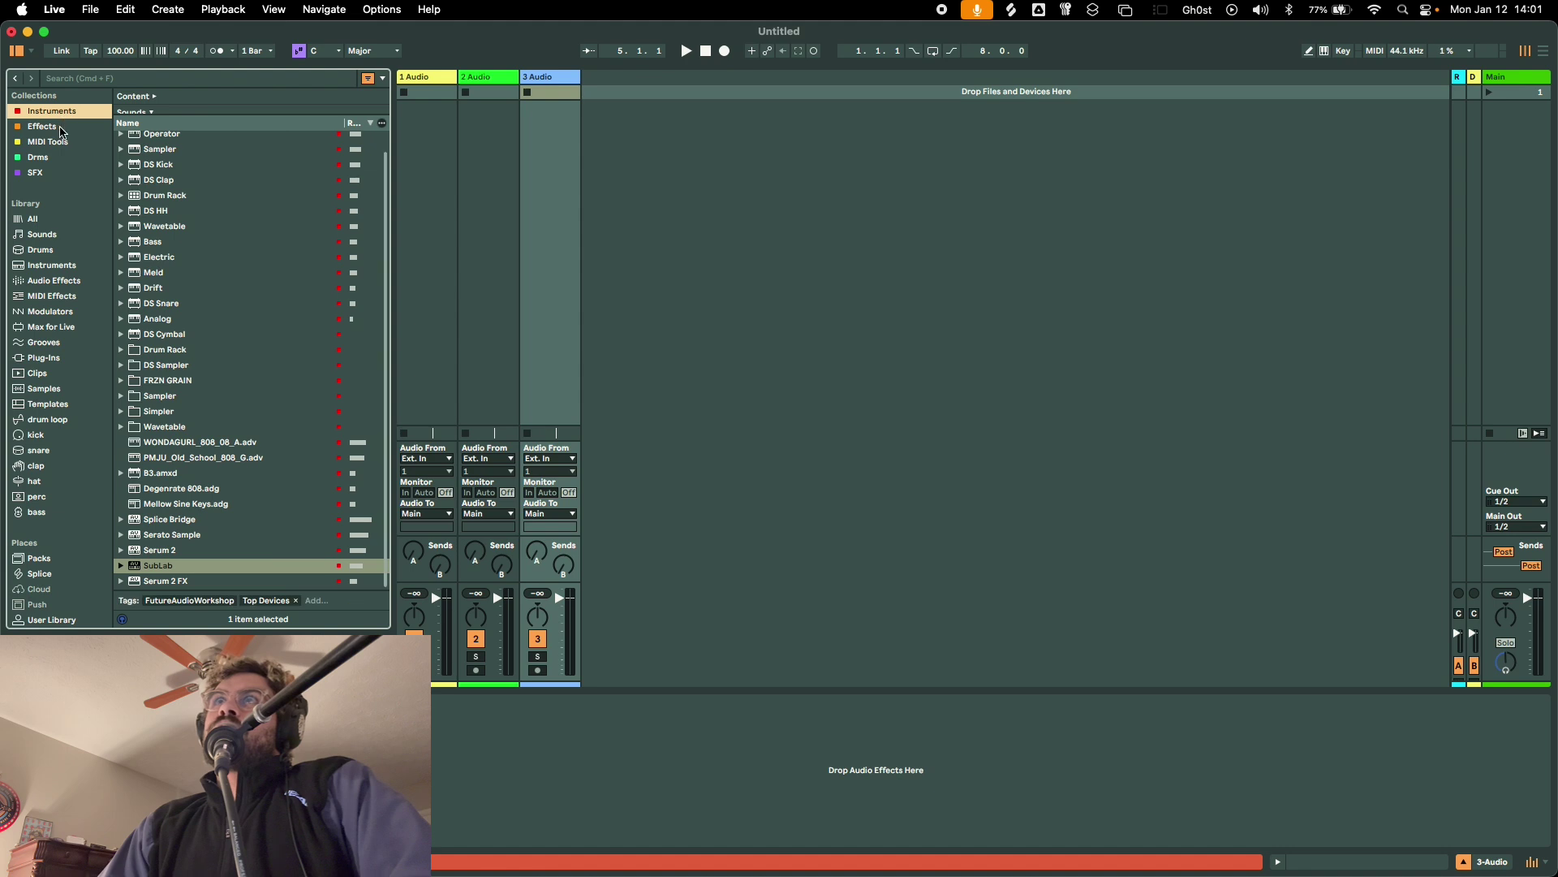
click(59, 142)
Step through the three empty audio tracks and show the Effects collection
click(708, 160)
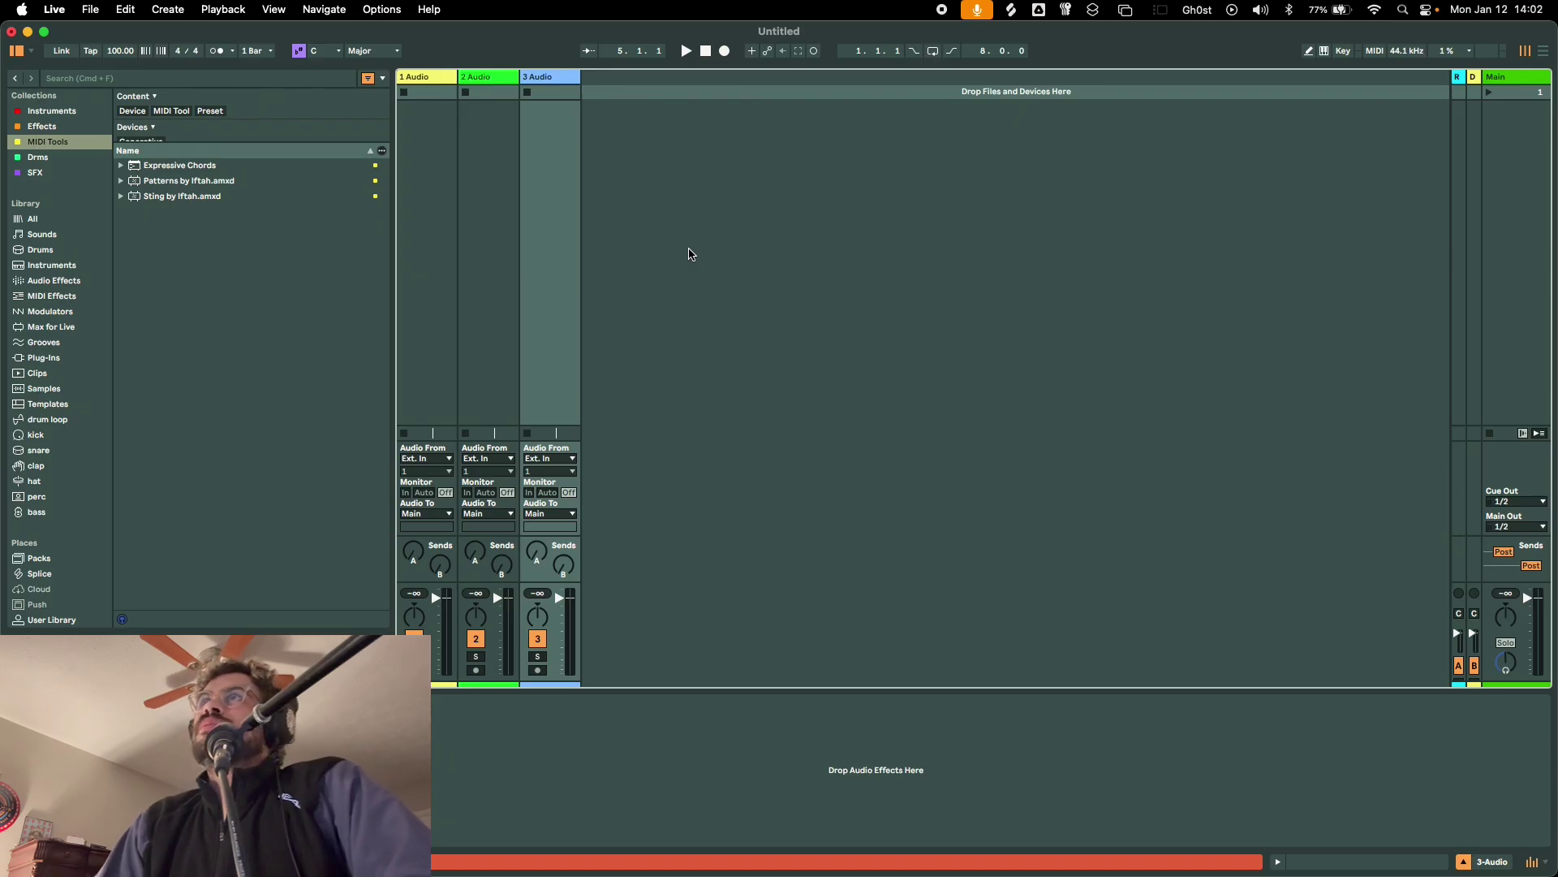
click(508, 77)
click(445, 81)
click(469, 82)
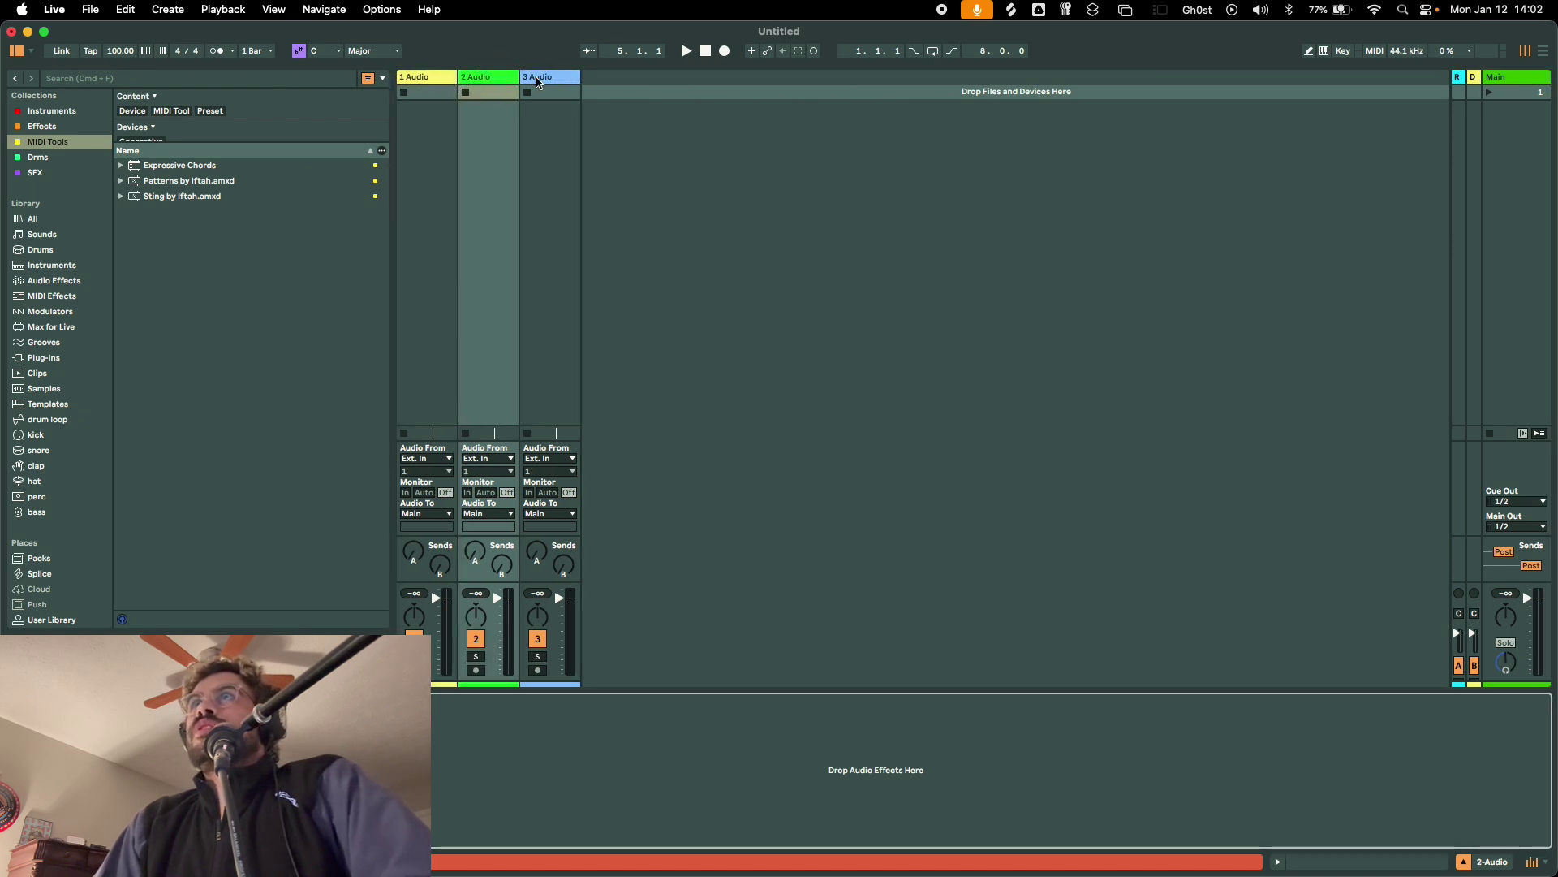
click(555, 80)
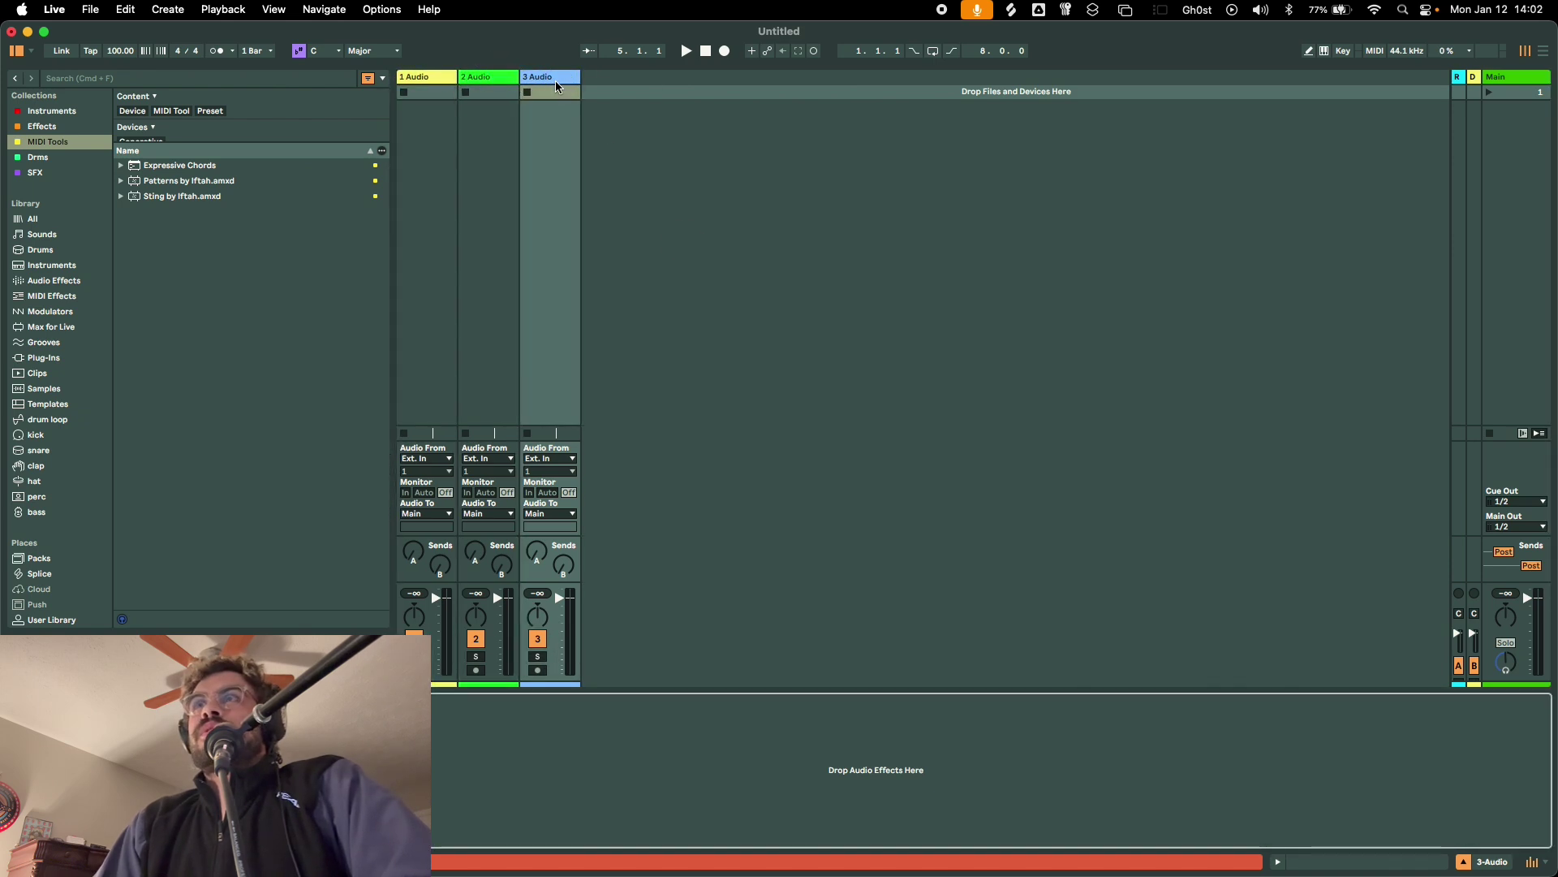
click(509, 169)
click(48, 130)
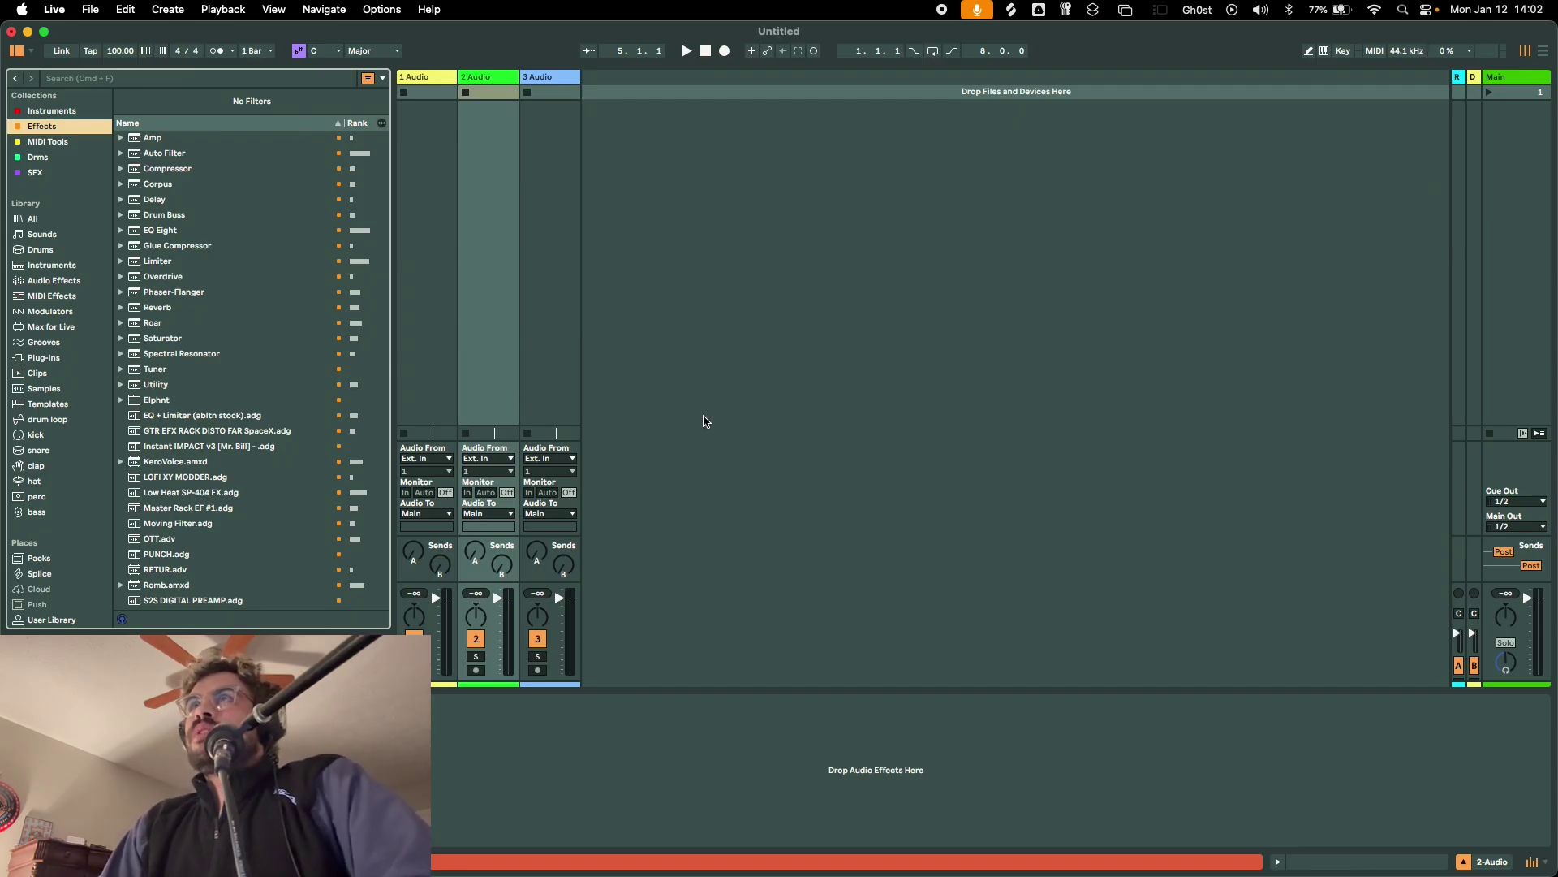
click(559, 77)
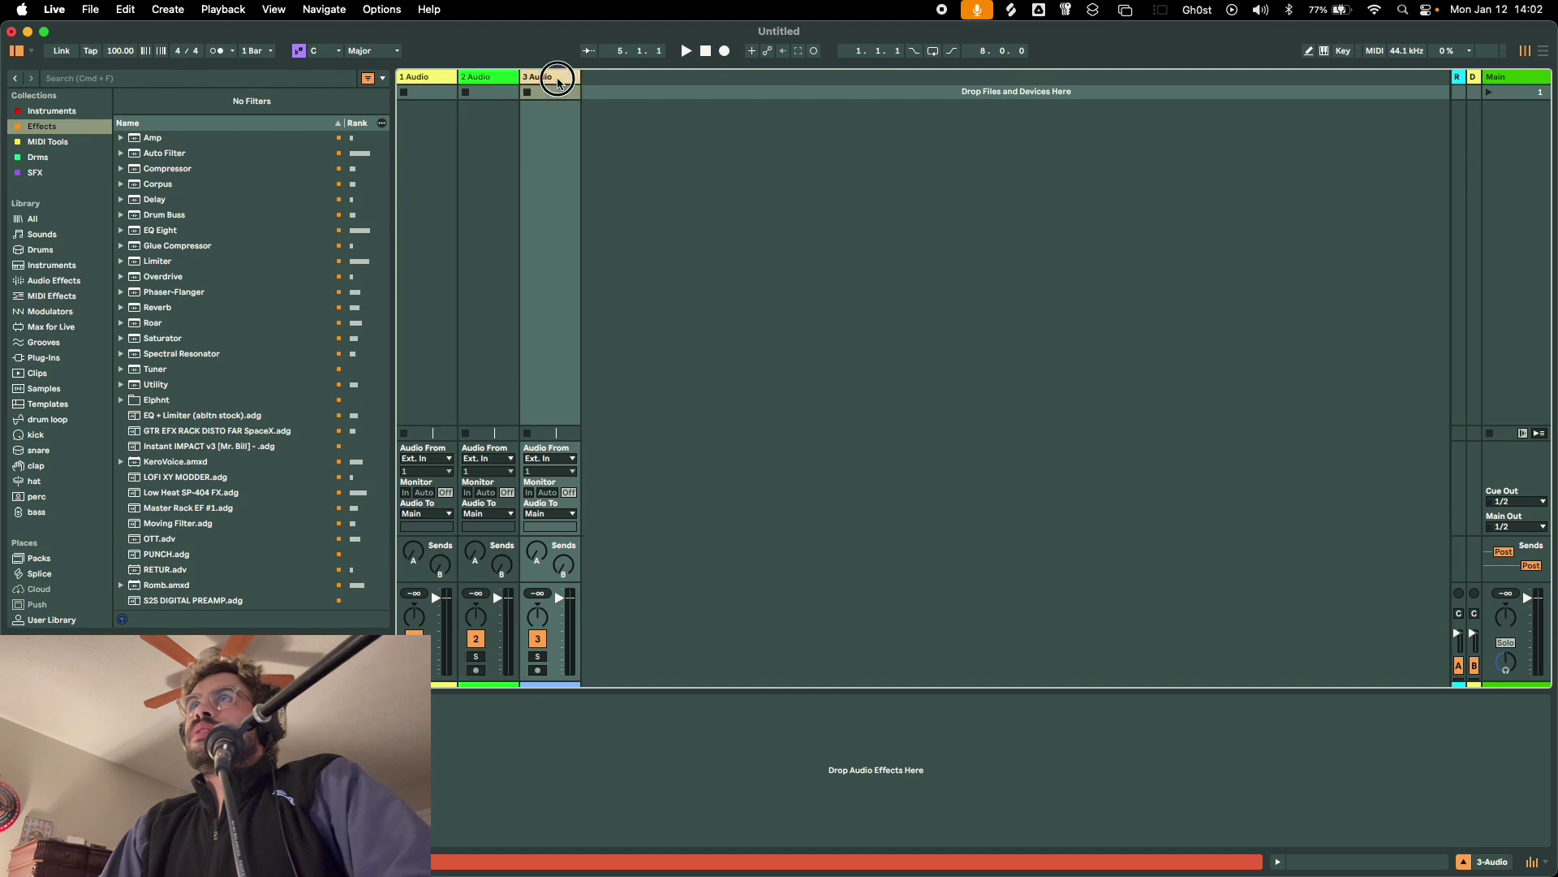
click(490, 77)
click(446, 77)
click(492, 78)
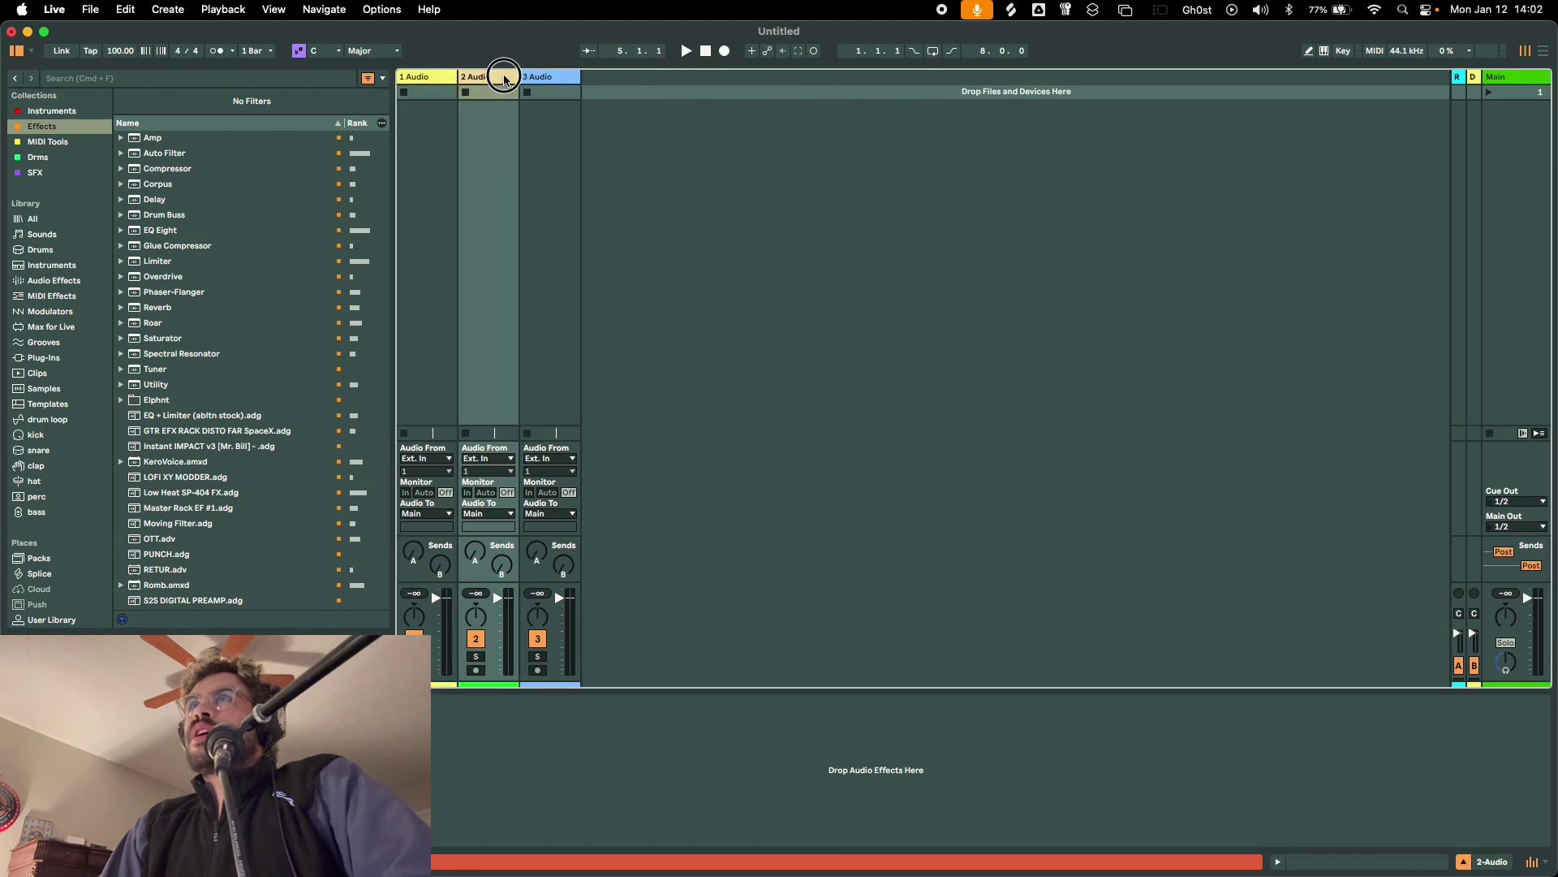
click(538, 77)
click(495, 78)
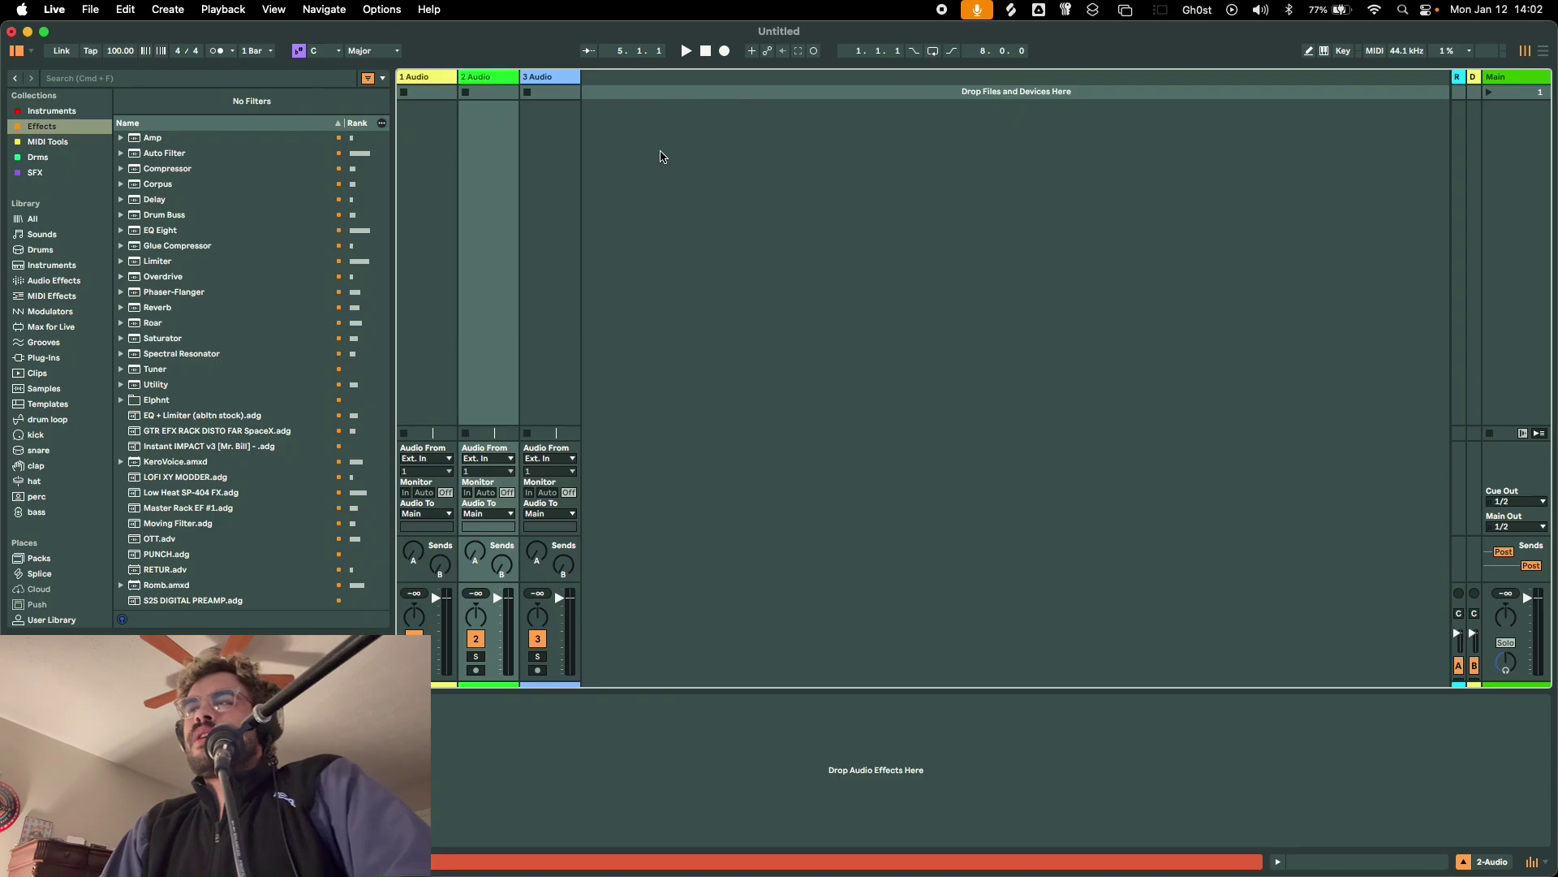
click(532, 123)
click(487, 79)
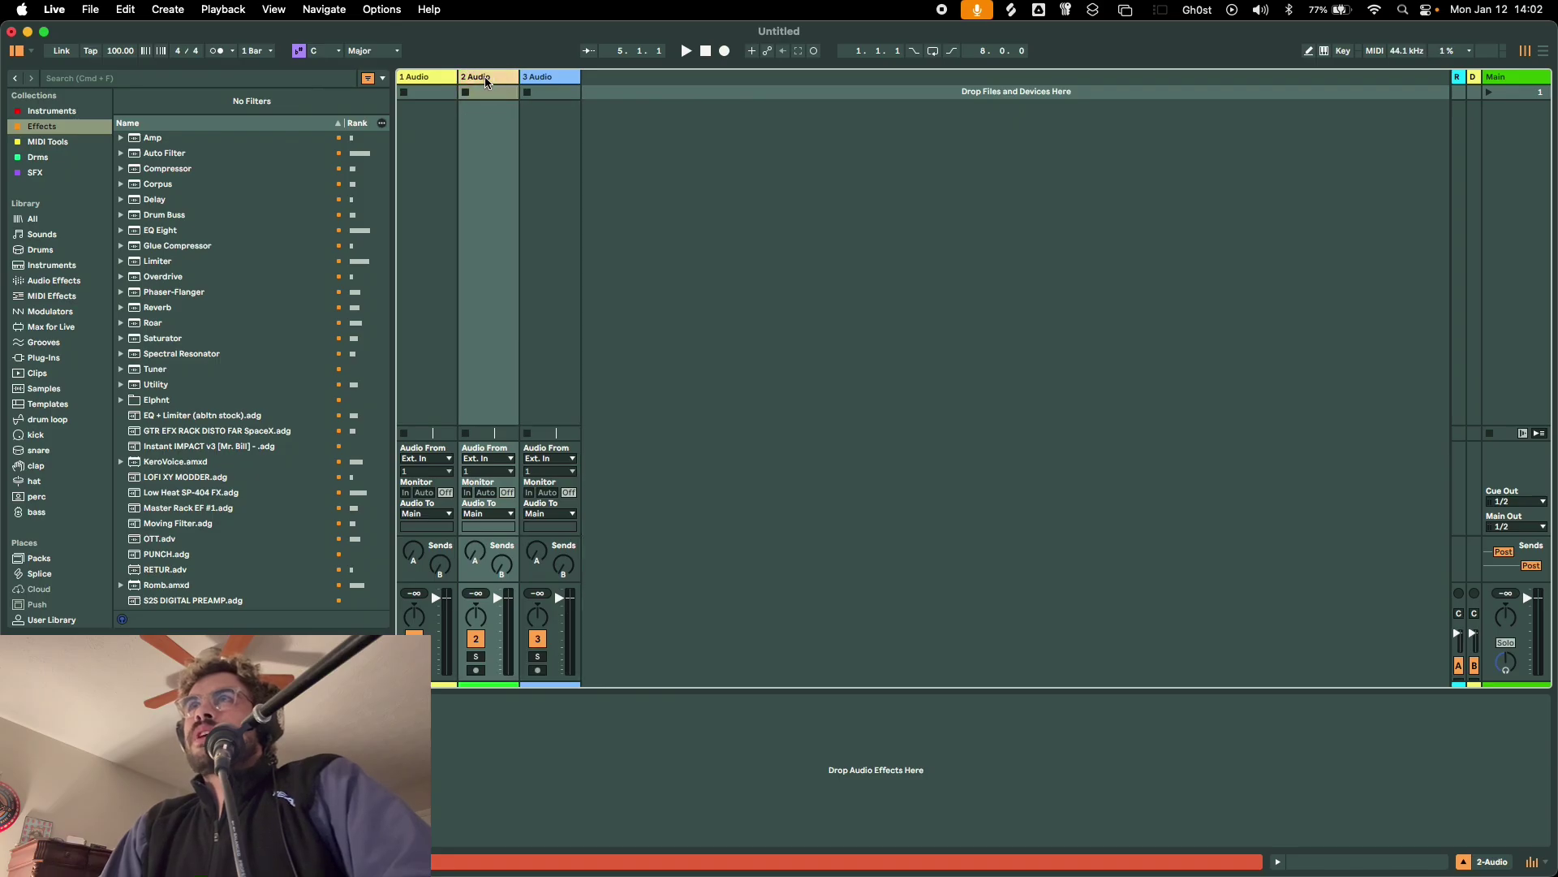
click(535, 79)
click(479, 79)
click(438, 77)
click(474, 78)
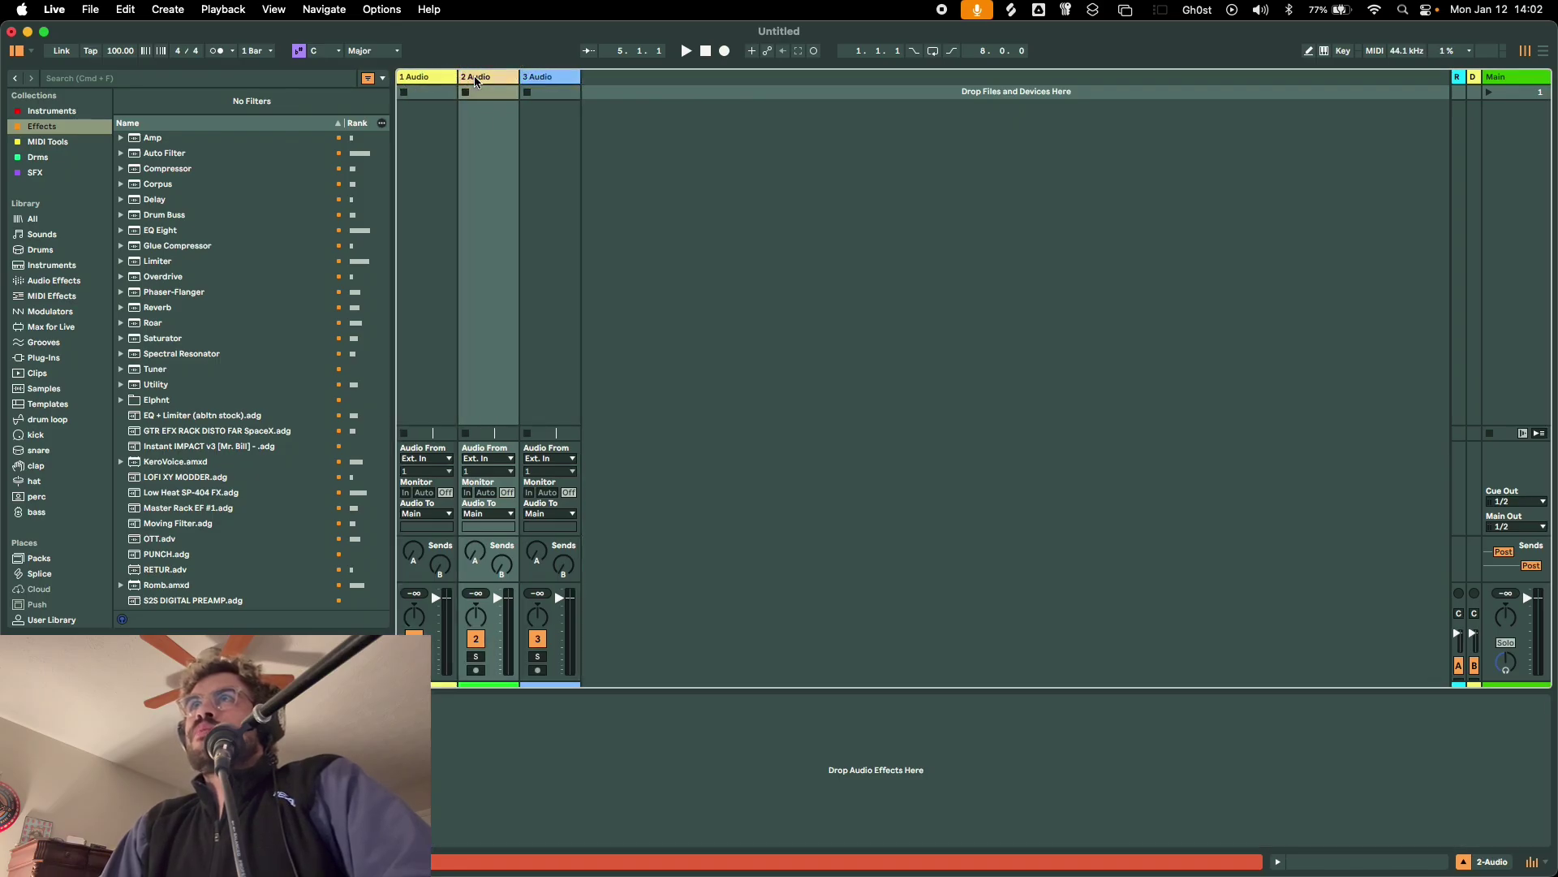
click(542, 78)
click(491, 80)
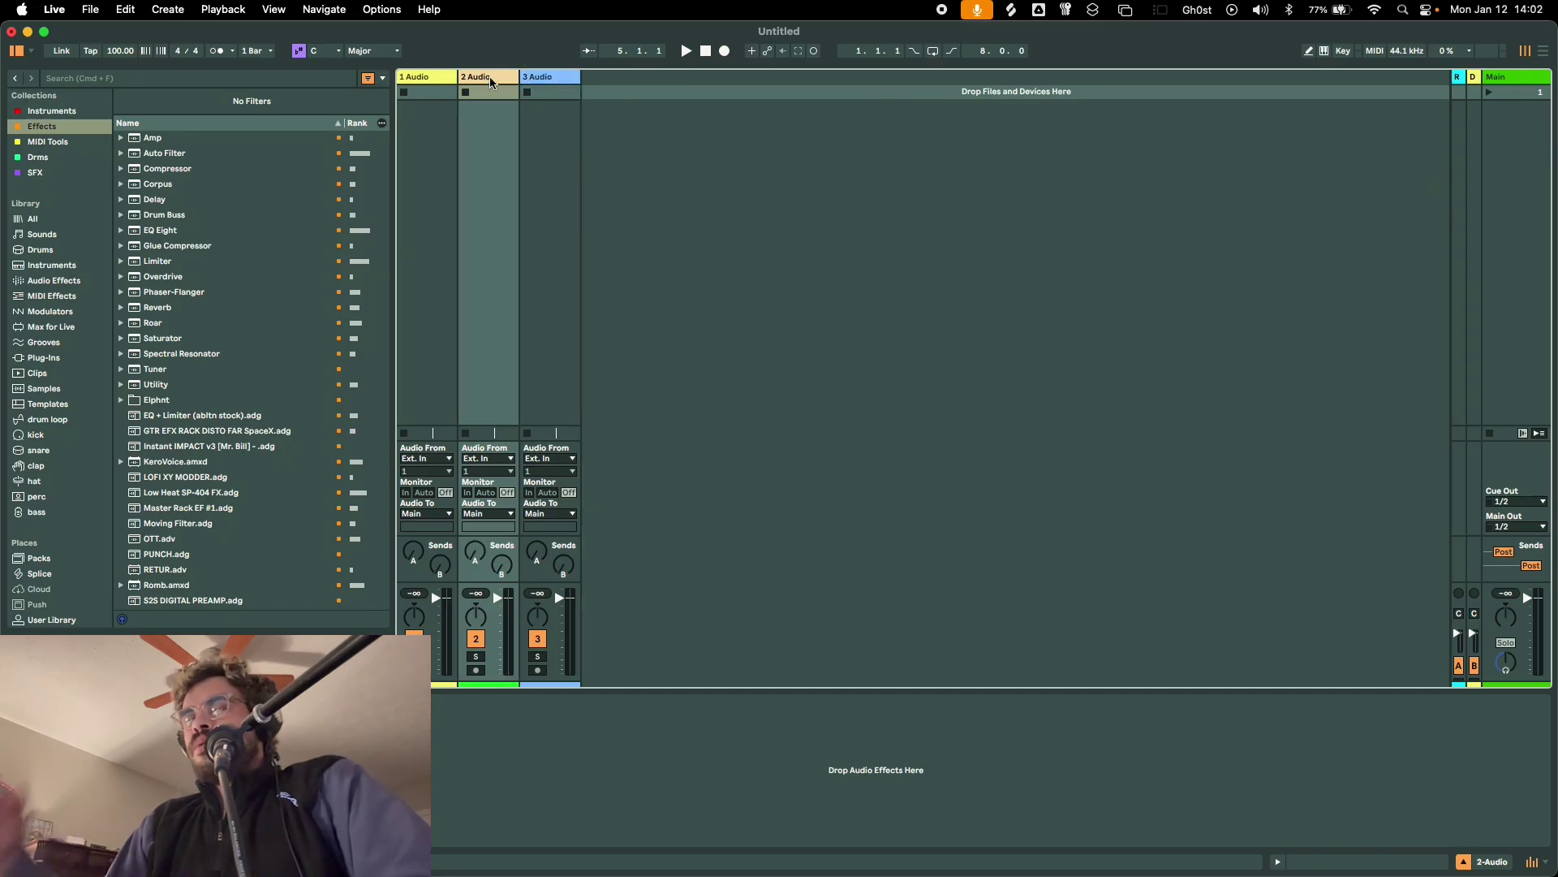
click(490, 80)
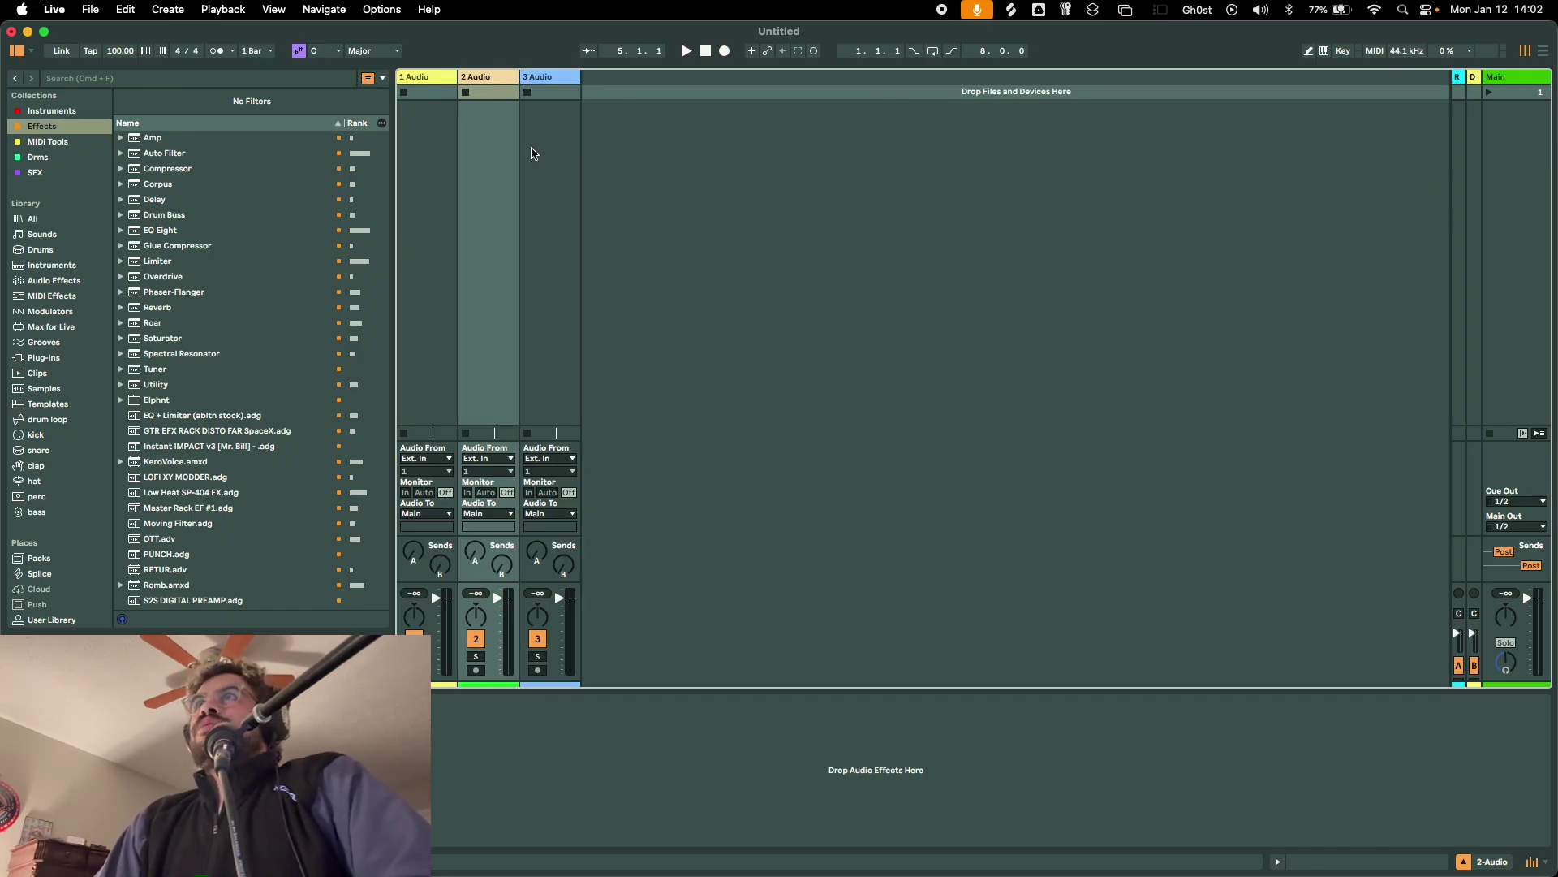
click(534, 151)
click(547, 79)
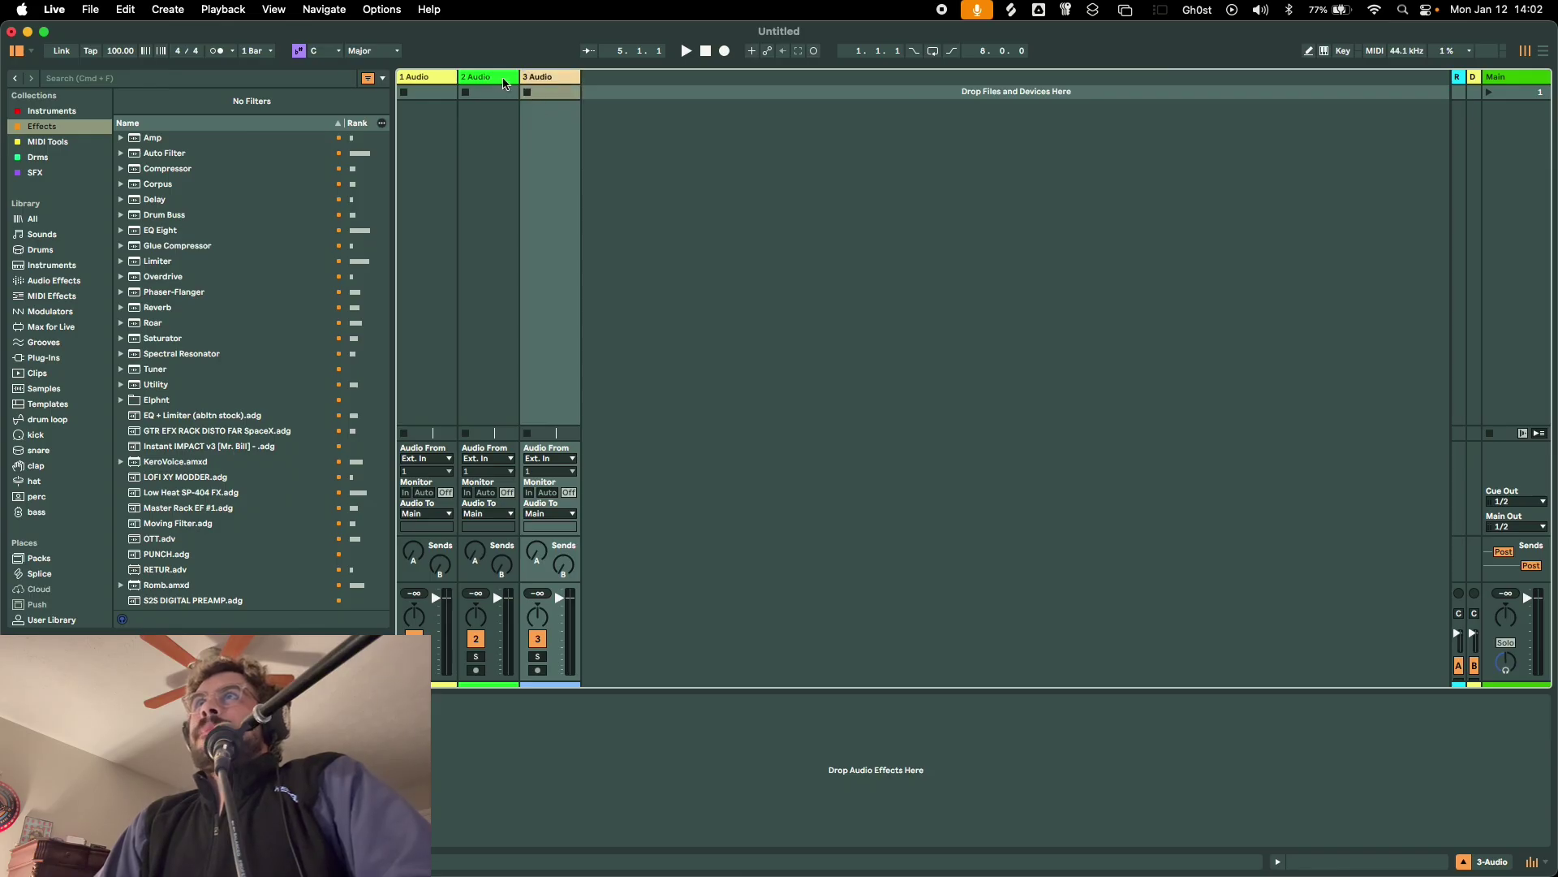
click(503, 82)
click(436, 79)
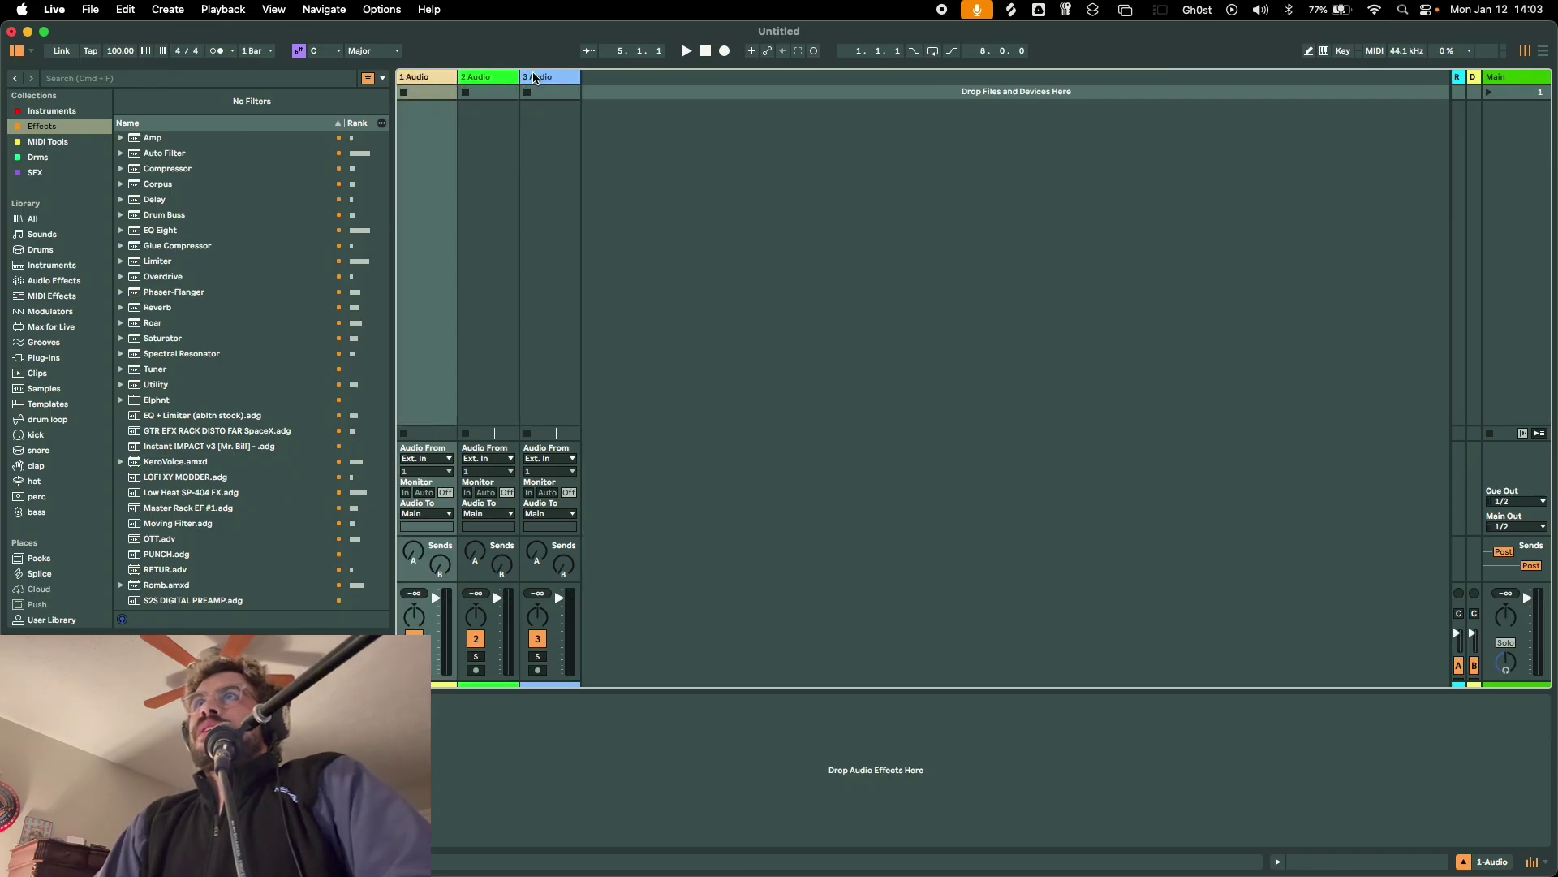
click(493, 81)
click(536, 77)
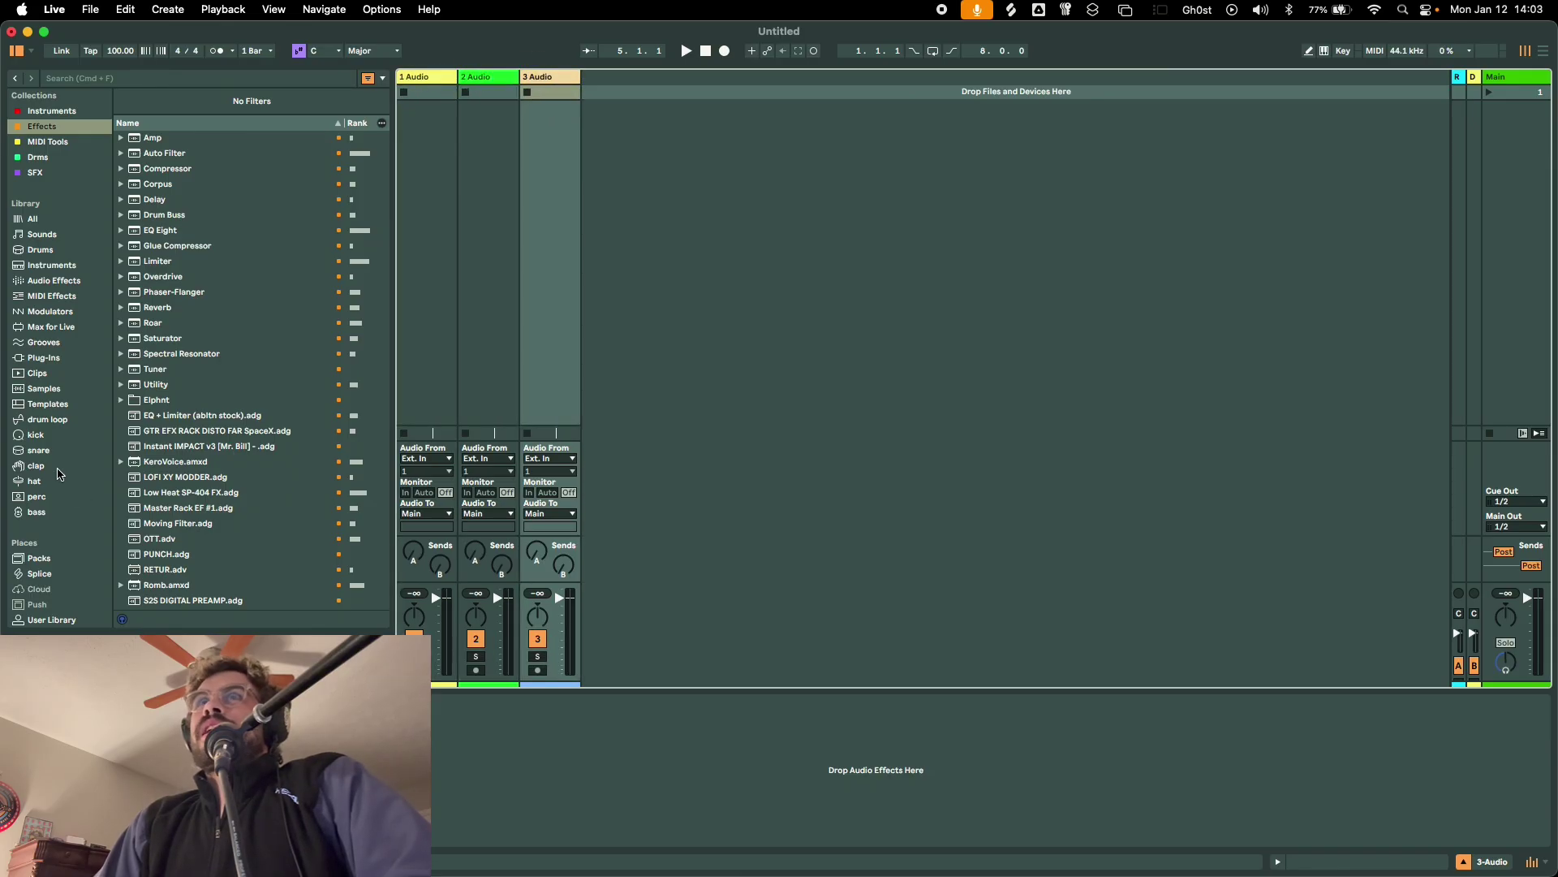
Show the list of template sets in the library again
scroll(48, 454, down, 3)
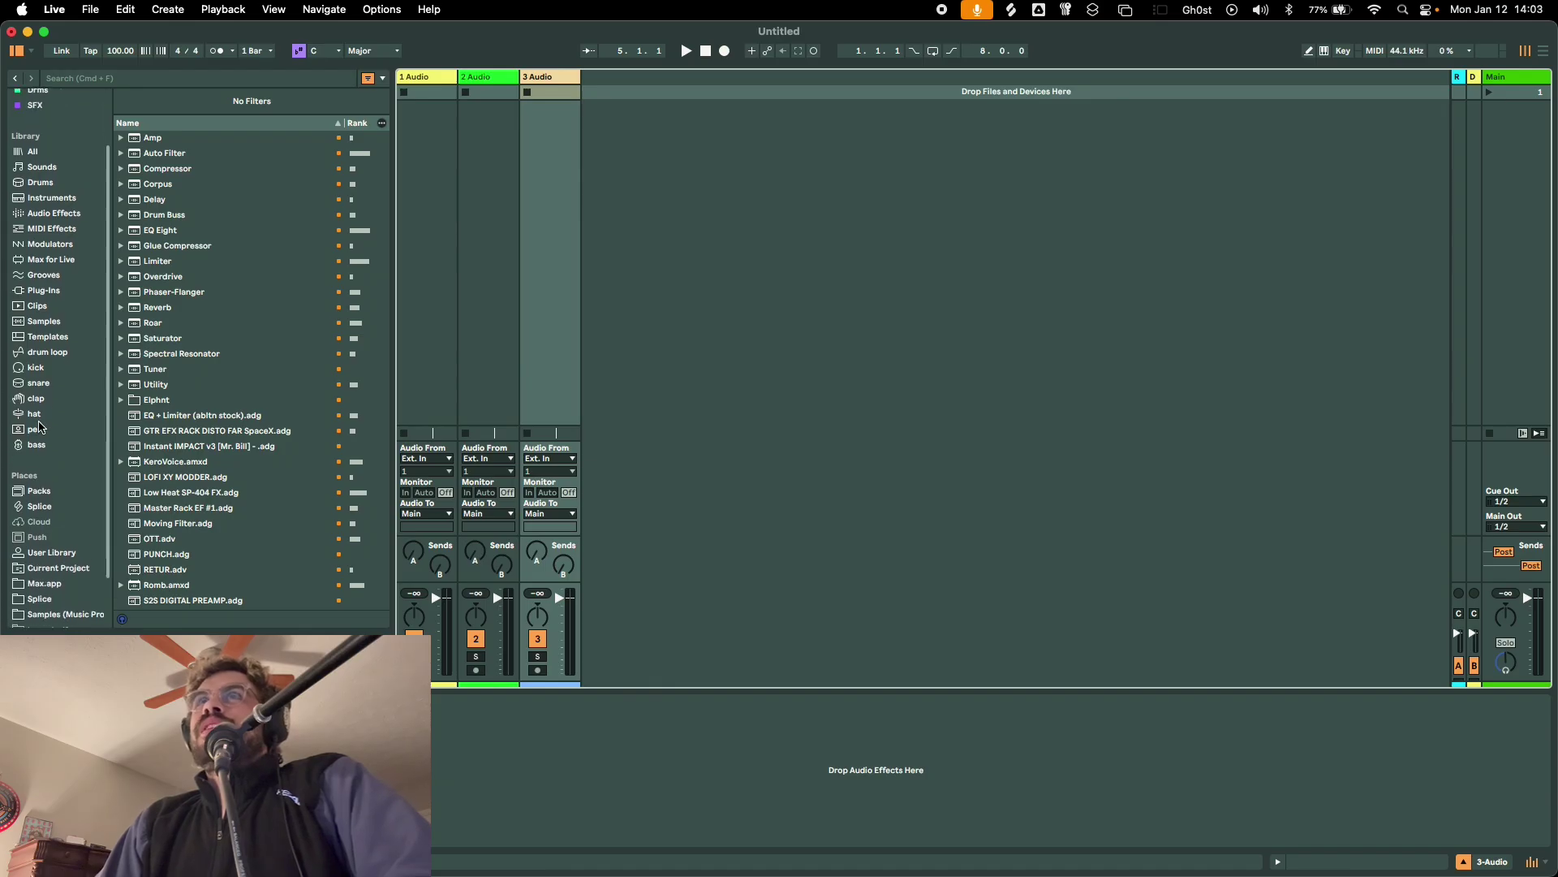
click(47, 336)
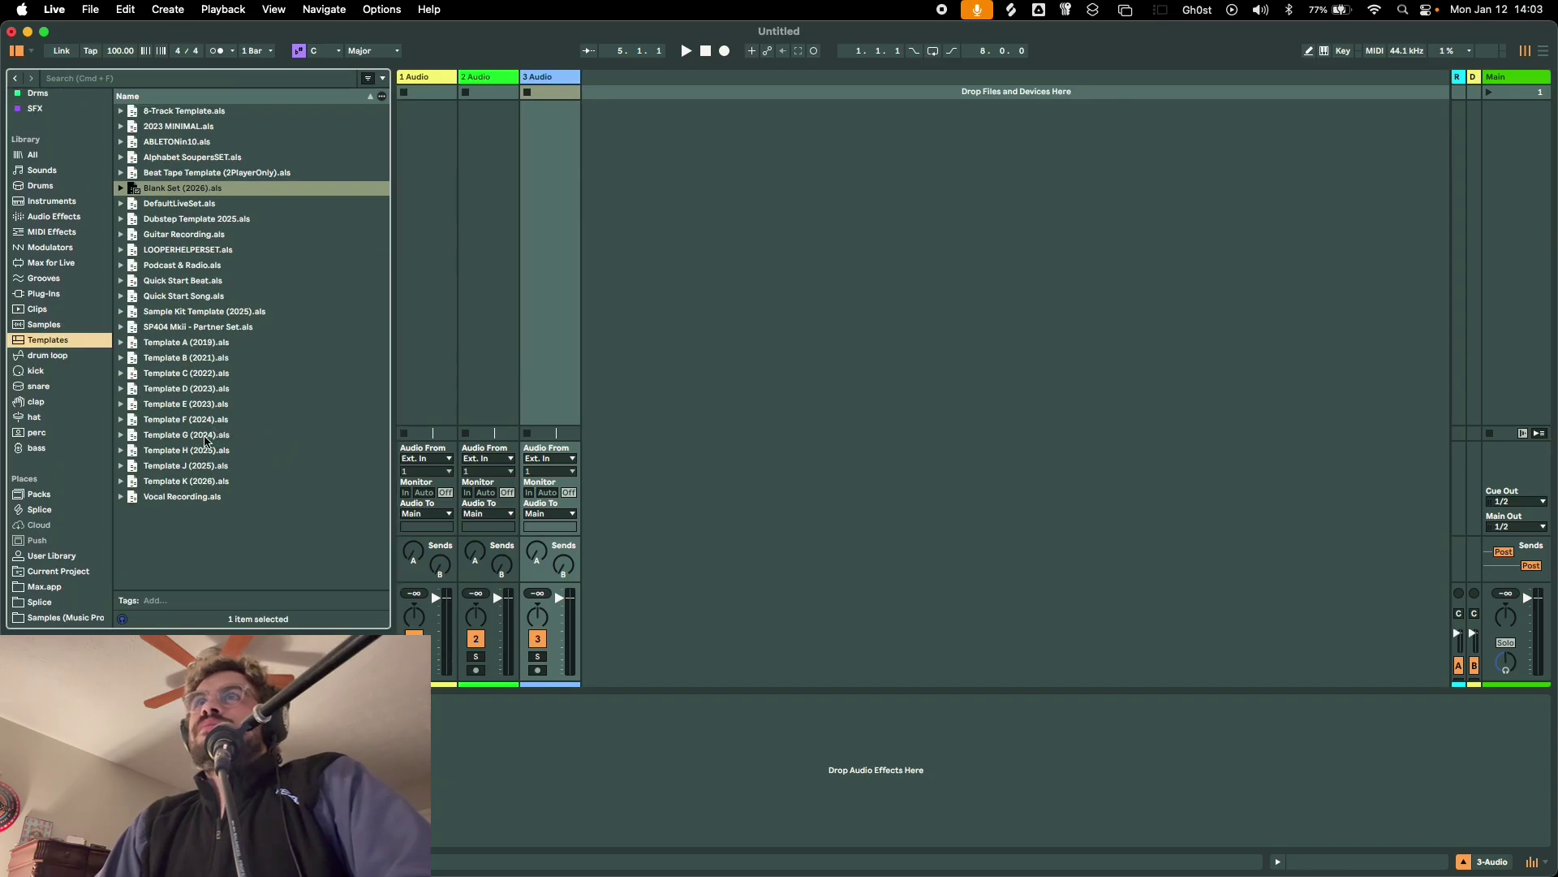
Open the Template J (2025) set without saving the current one and show its Drum Rack, Loops 1, Loops 2 and Drms tracks
double_click(200, 470)
click(678, 482)
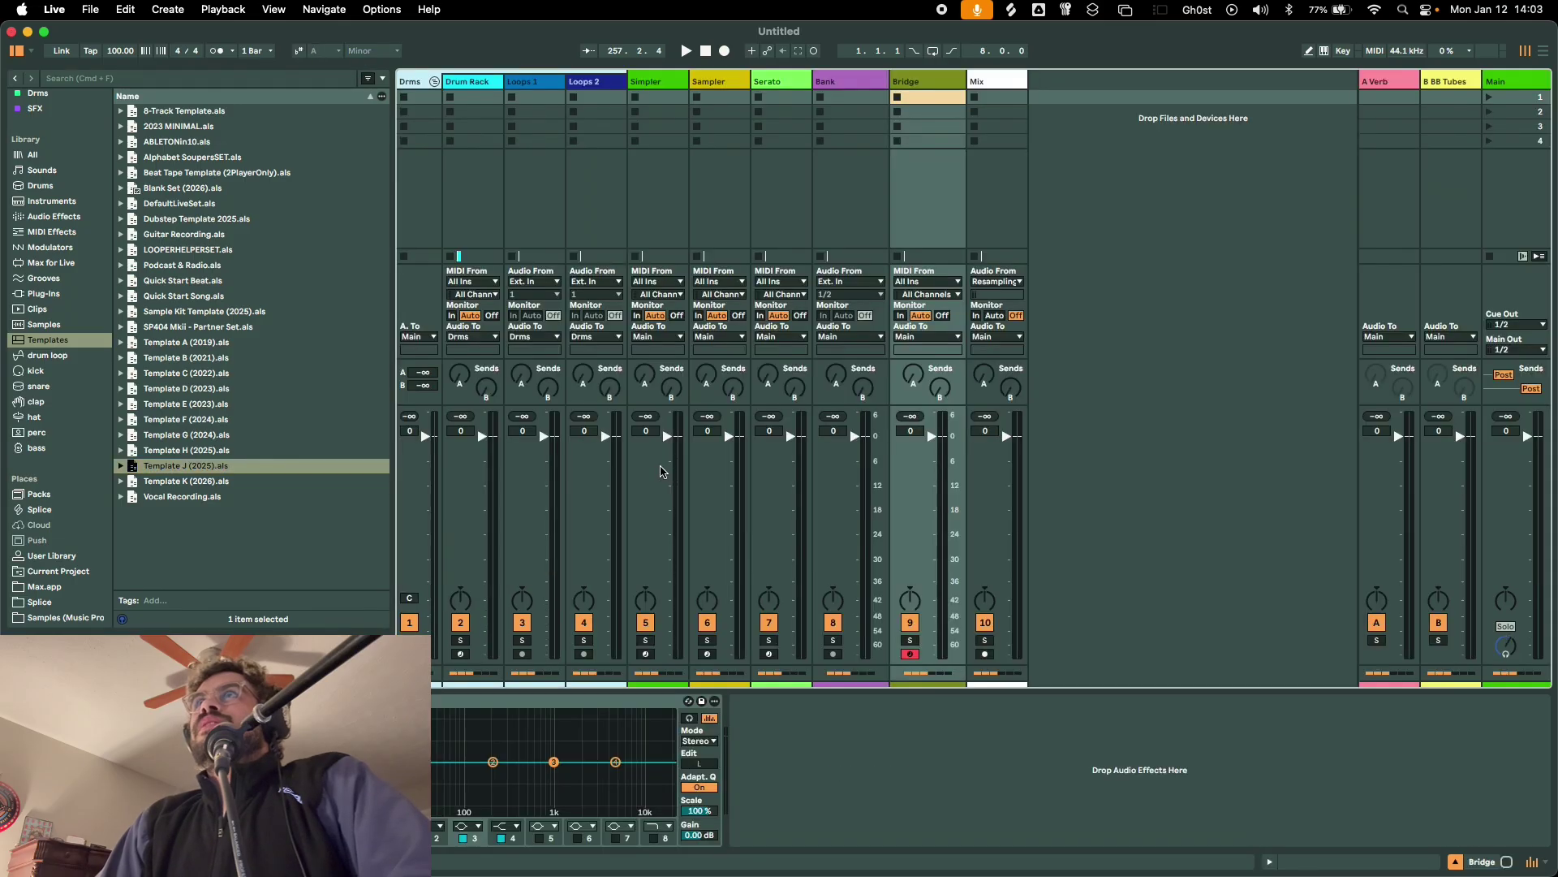
click(480, 86)
click(480, 86)
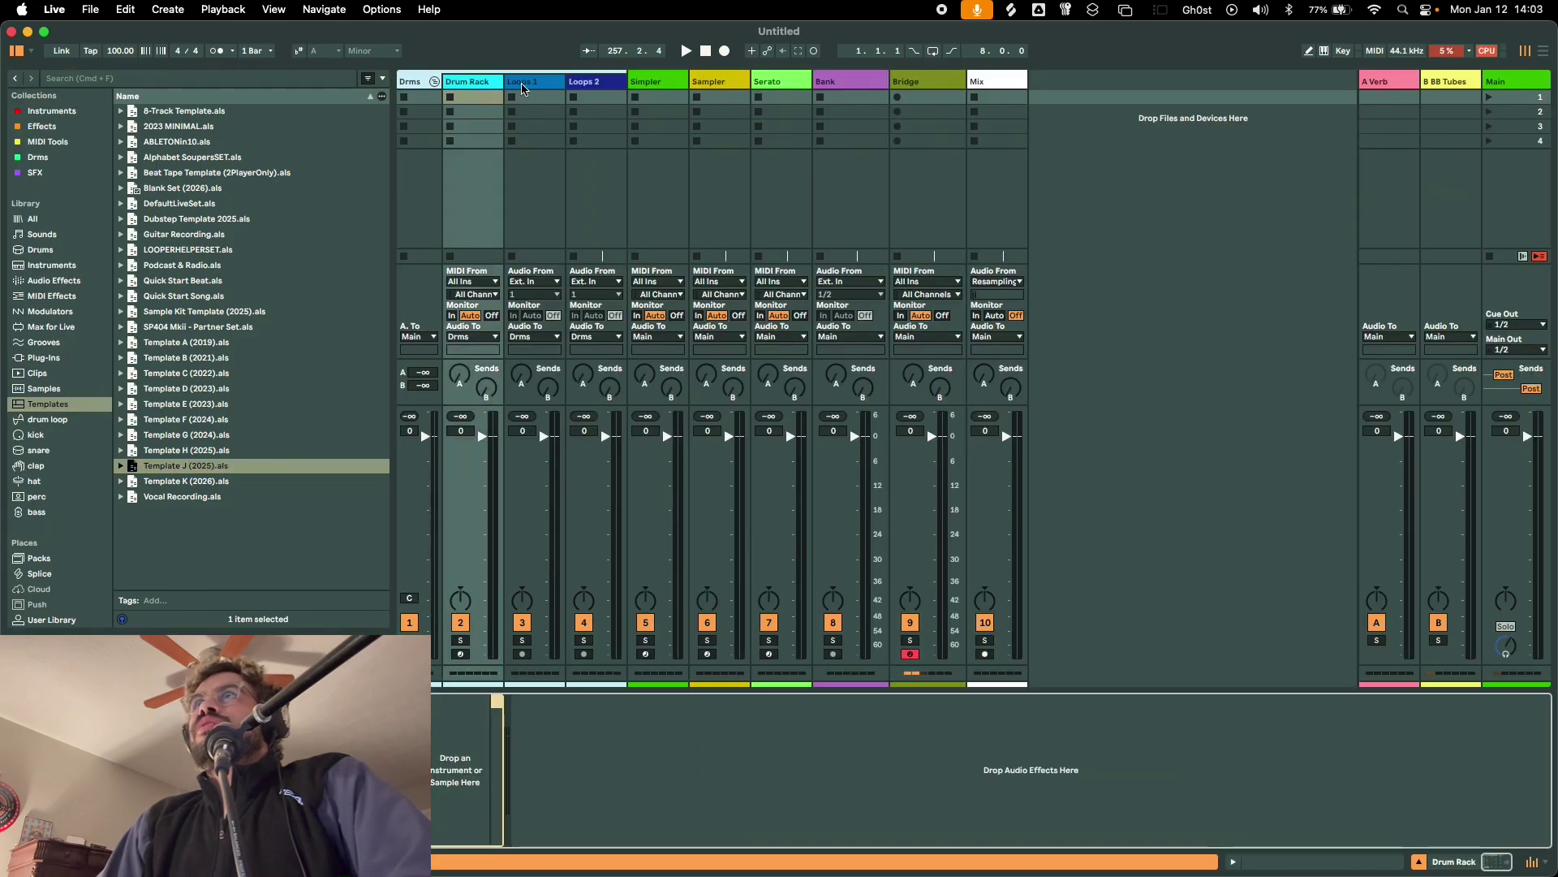
double_click(529, 84)
click(570, 73)
double_click(587, 84)
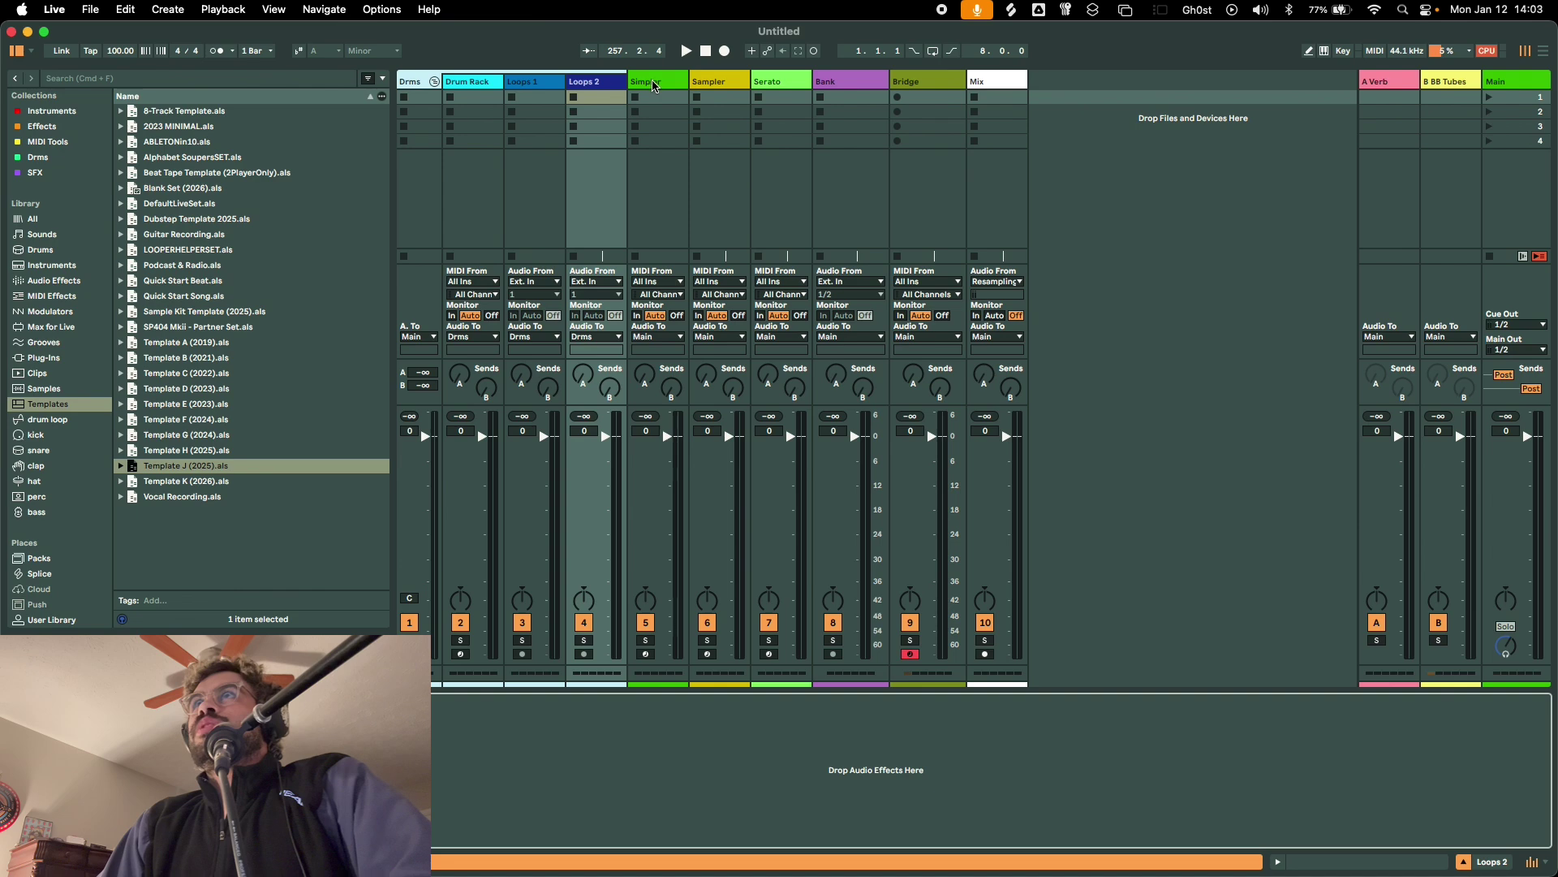
click(429, 81)
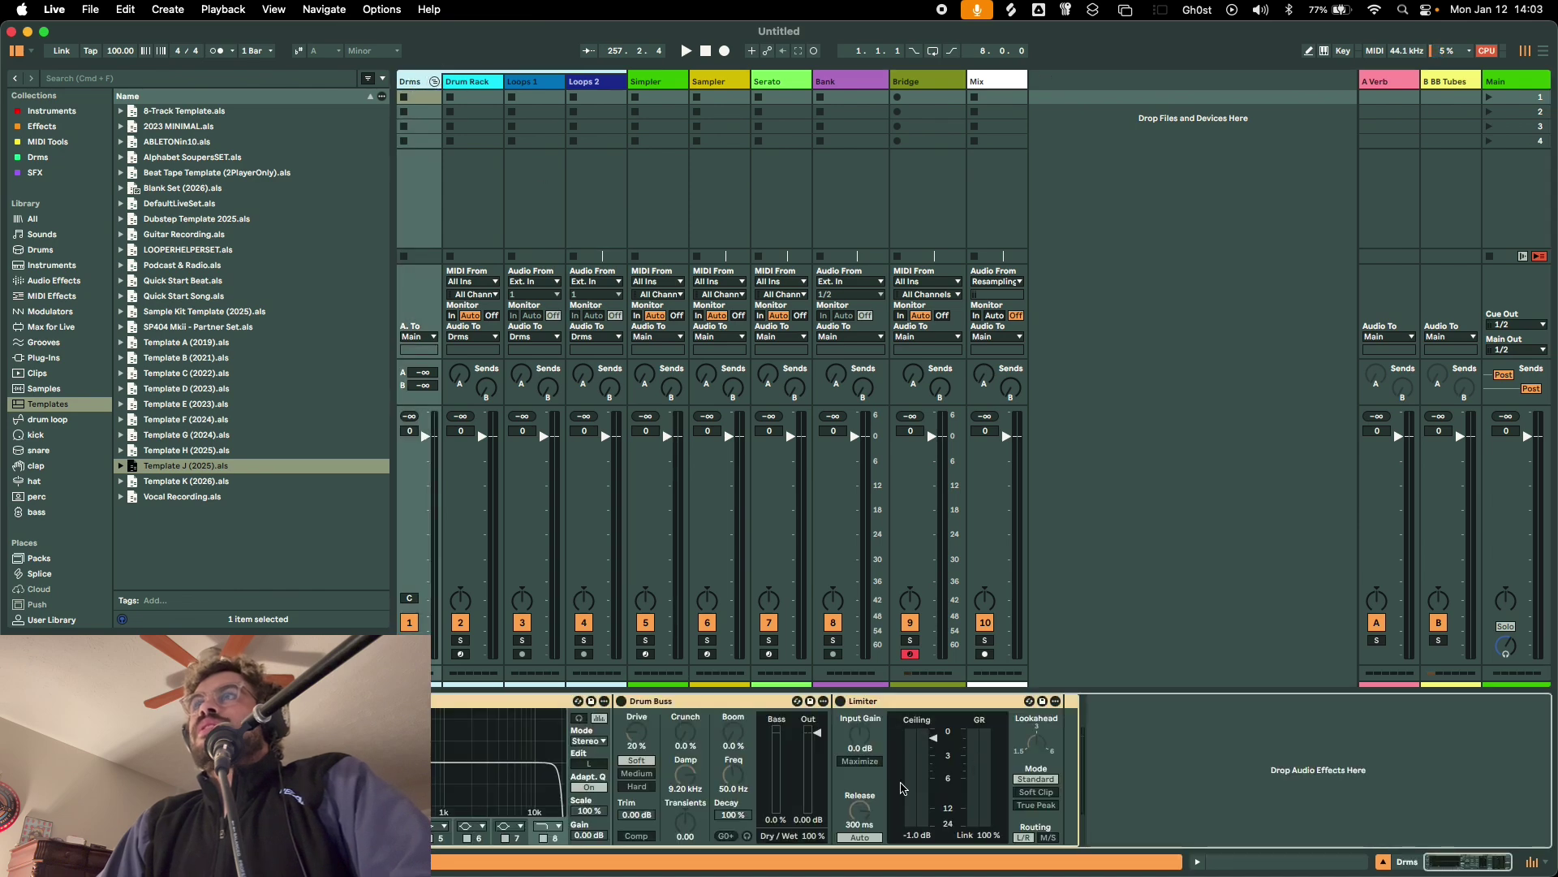
Step through the Sampler, Serato, Bank and Bridge tracks to show their device chains
click(727, 81)
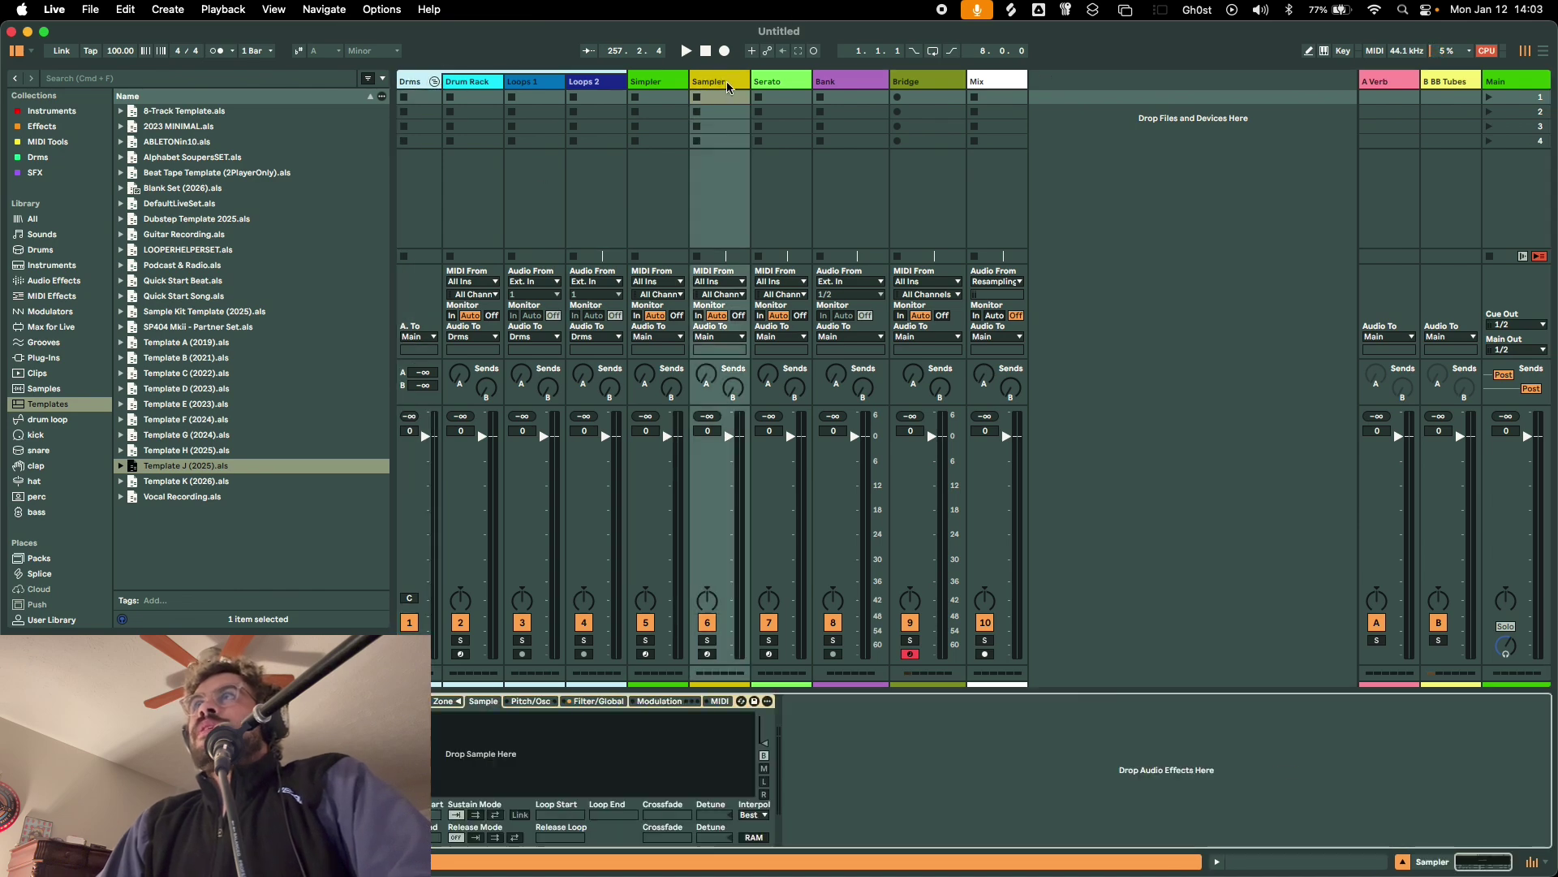
click(773, 88)
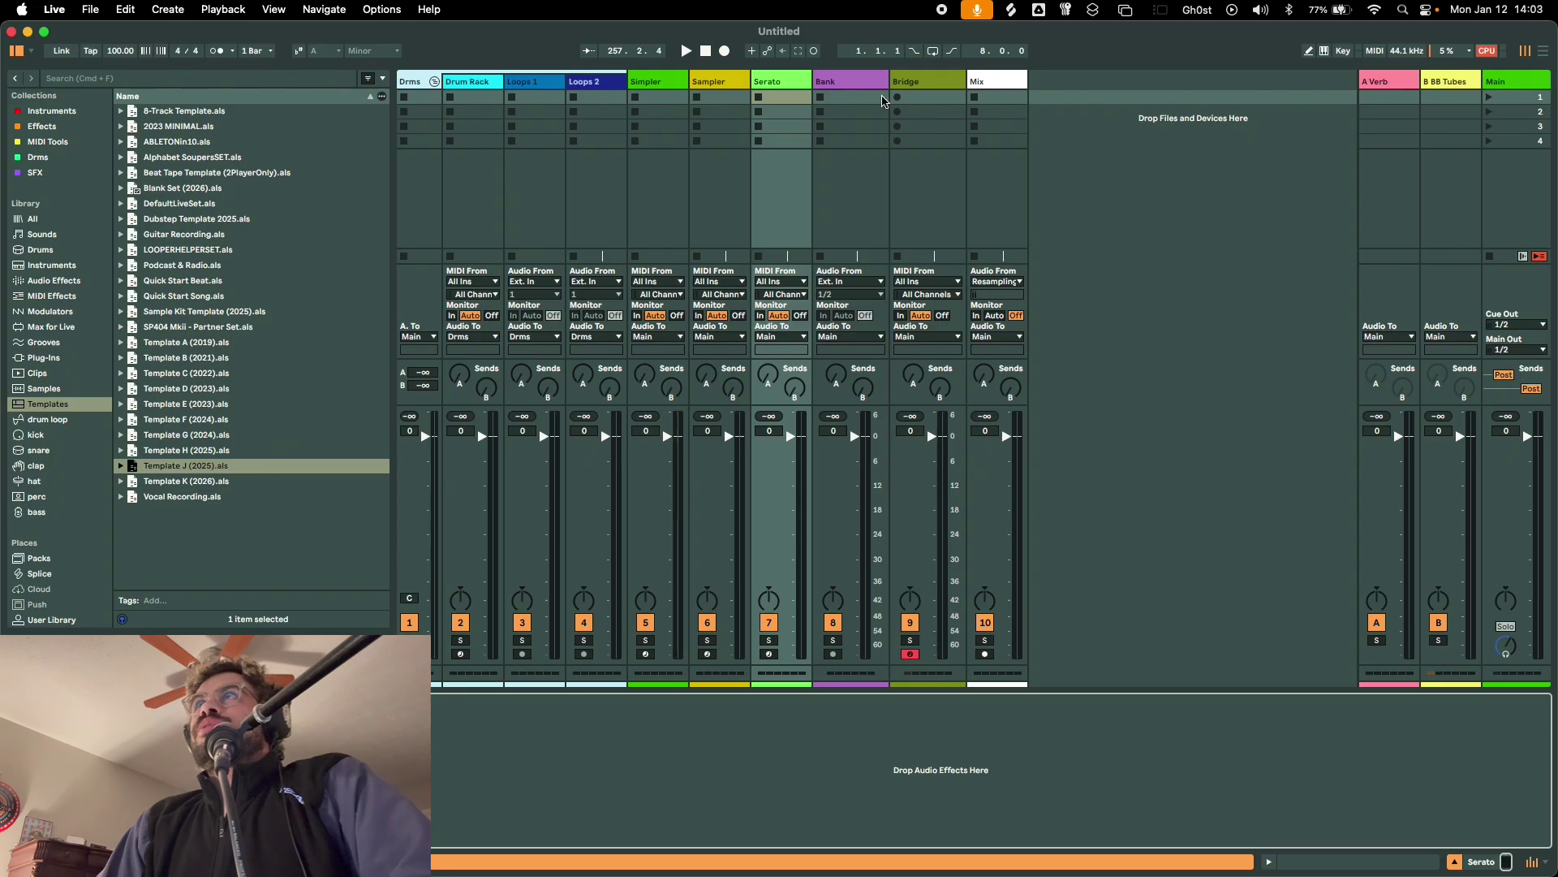
click(865, 84)
click(927, 86)
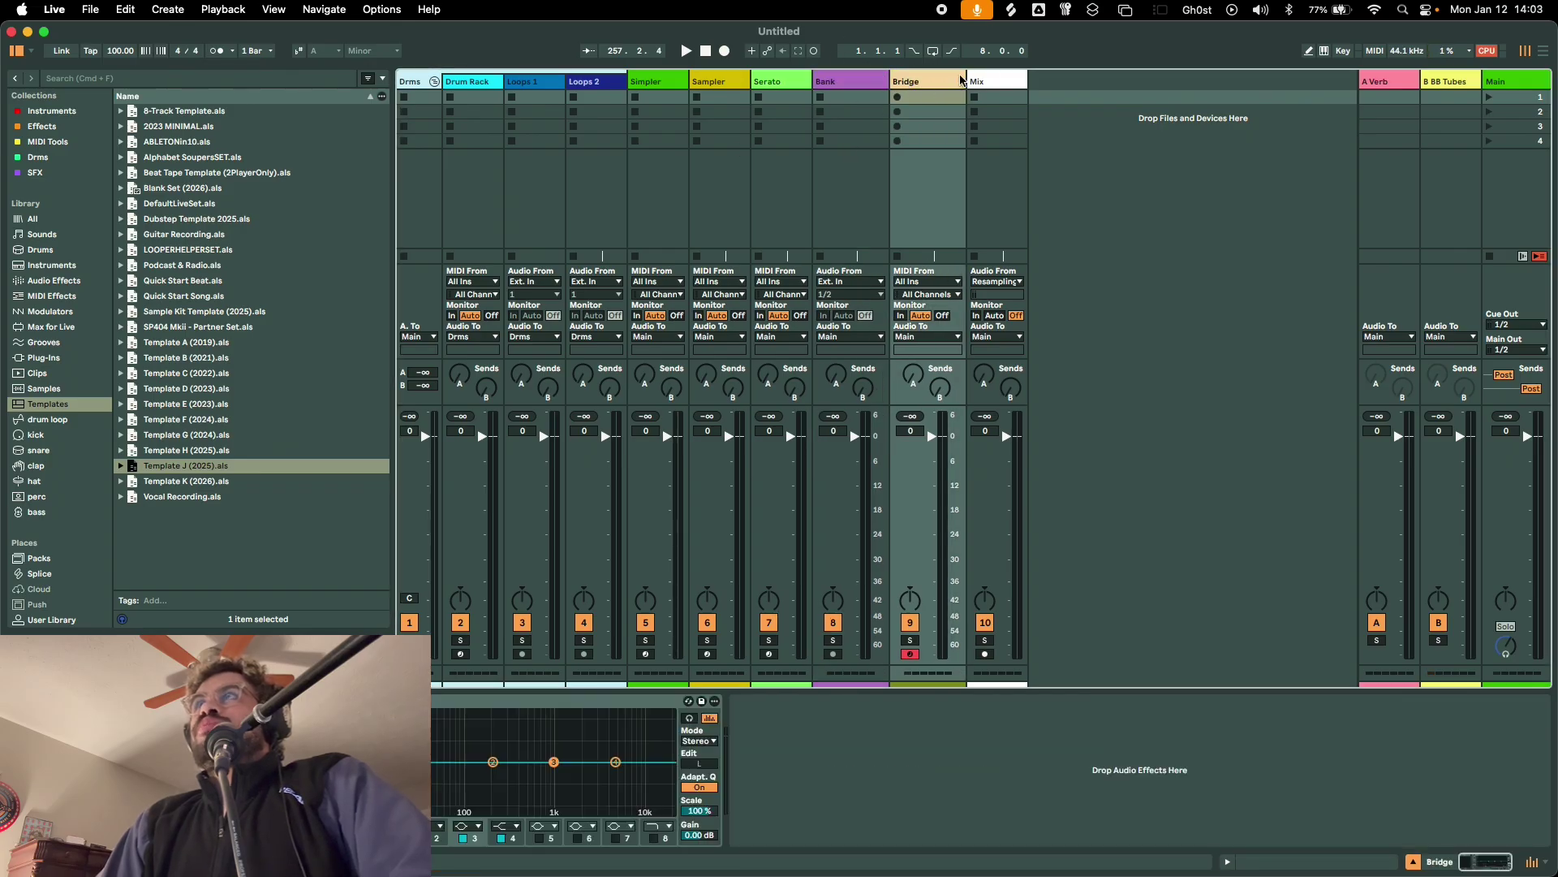
Show the BB Tubes and Verb return tracks, close the BB Tubes plug-in window, and return to the Drms group
click(1445, 90)
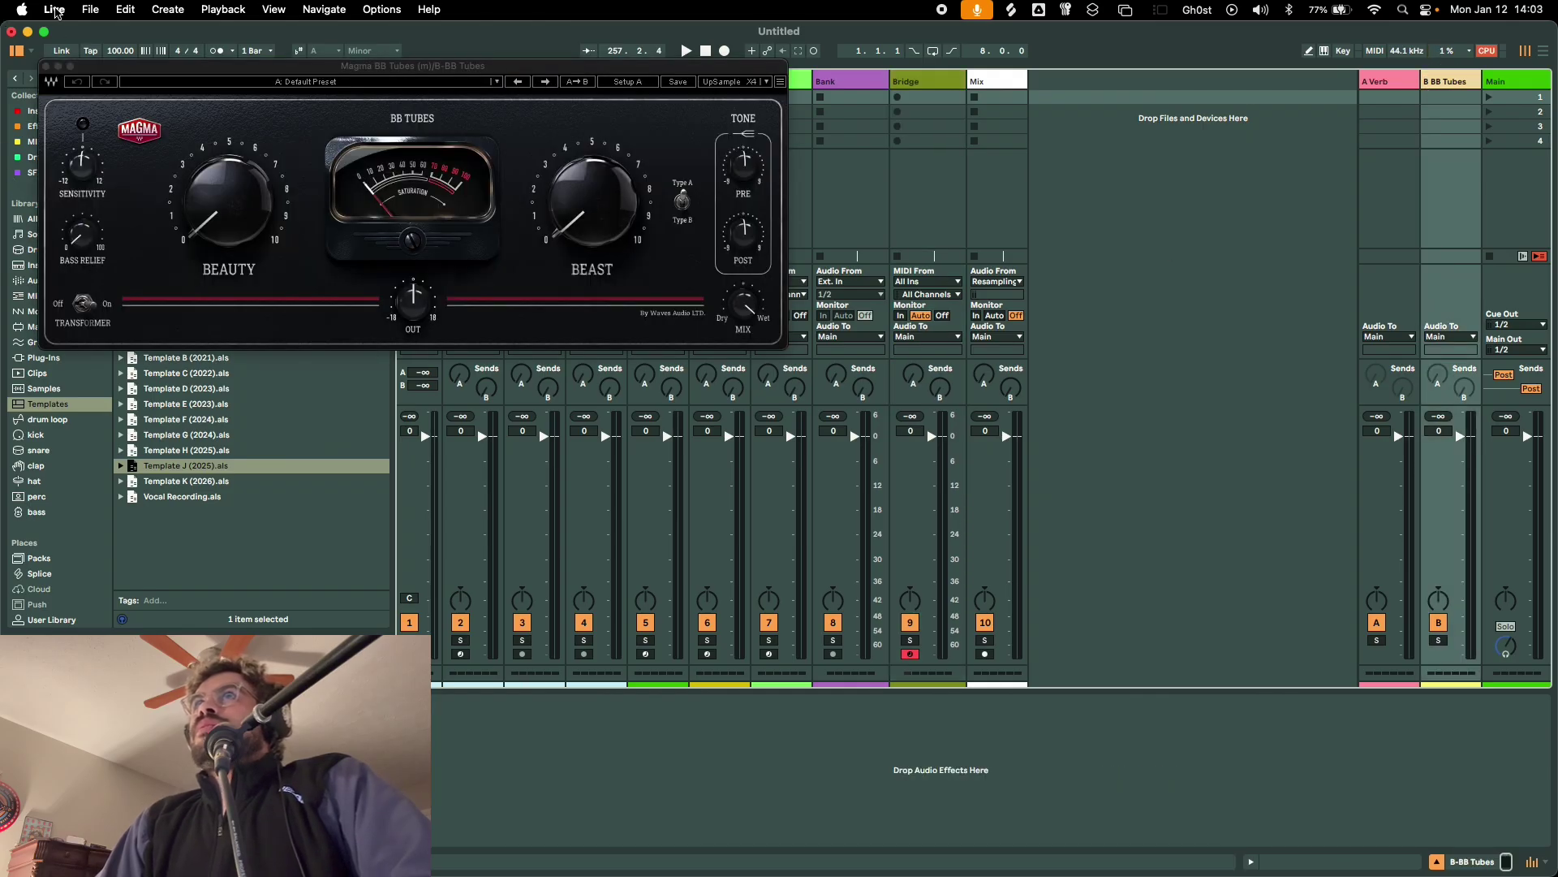
click(47, 66)
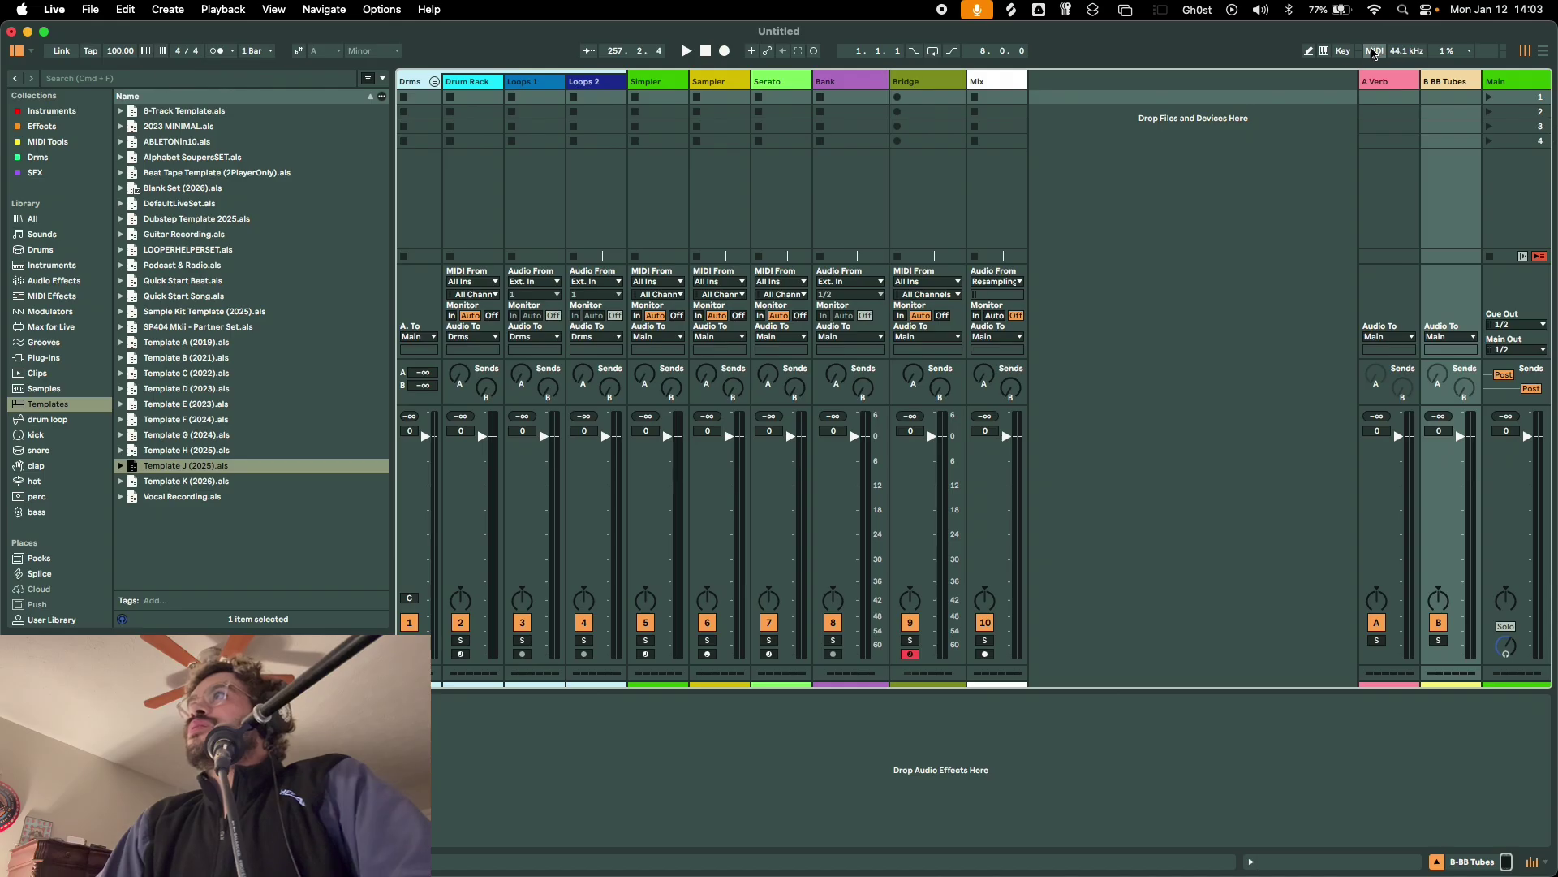
click(1390, 85)
click(1447, 87)
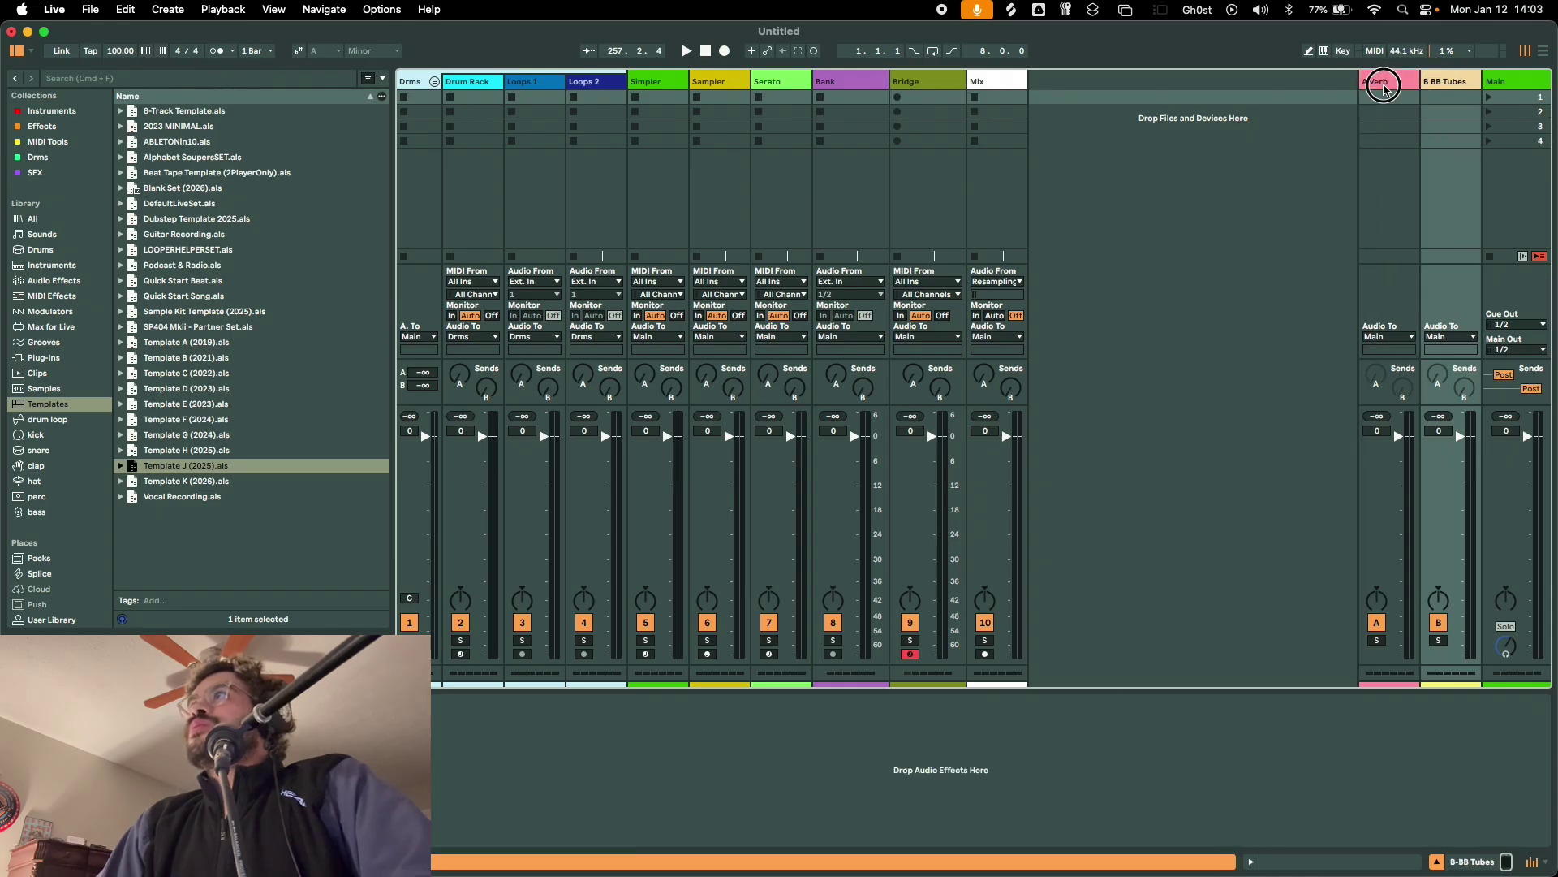
click(1385, 84)
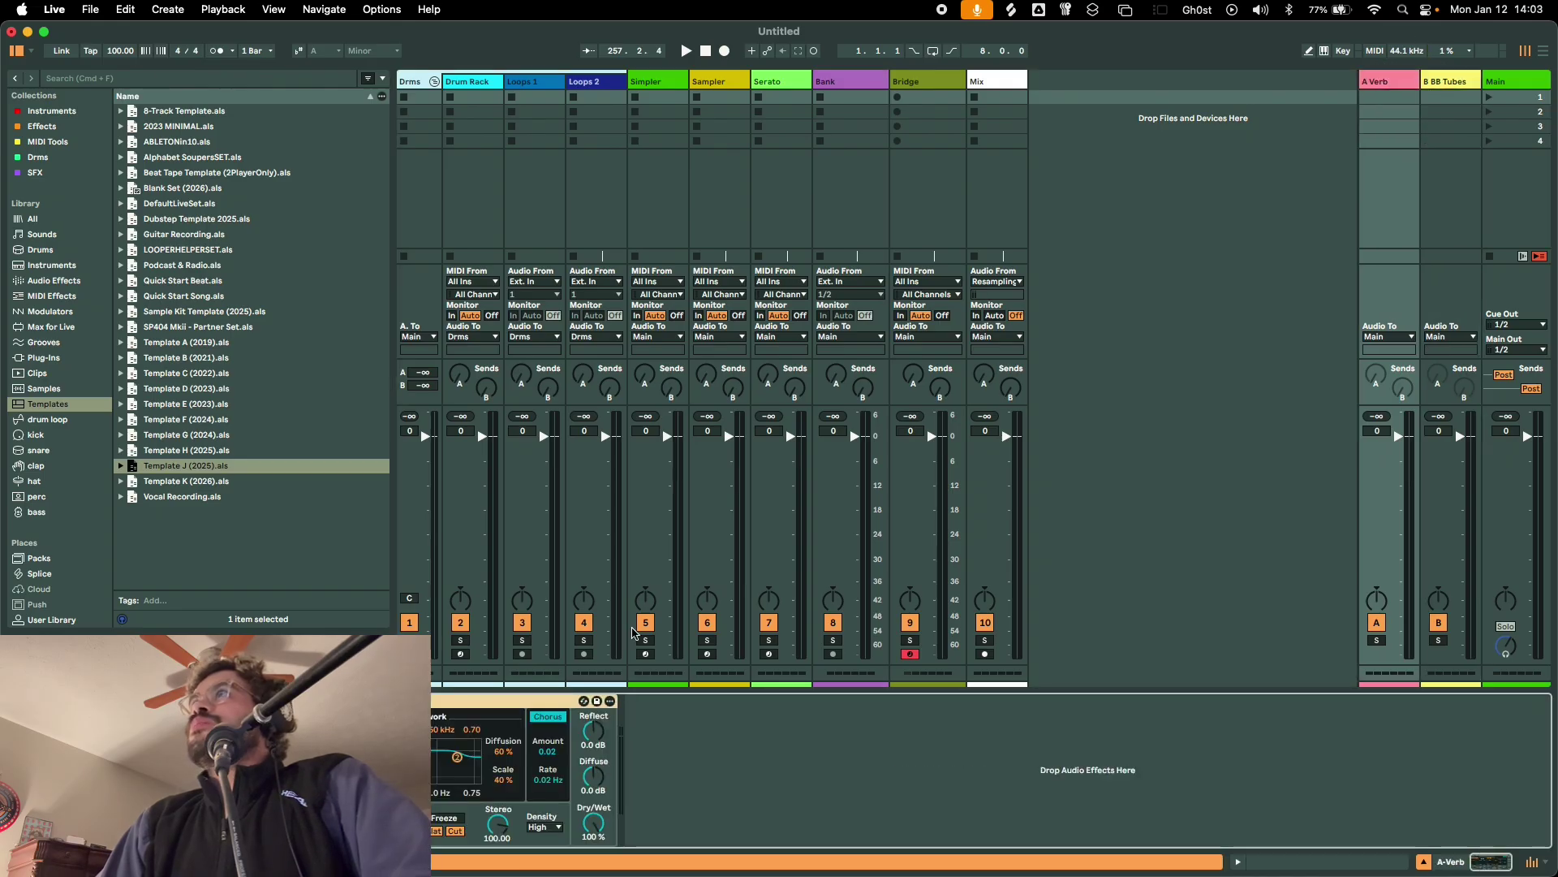
click(1147, 363)
click(420, 96)
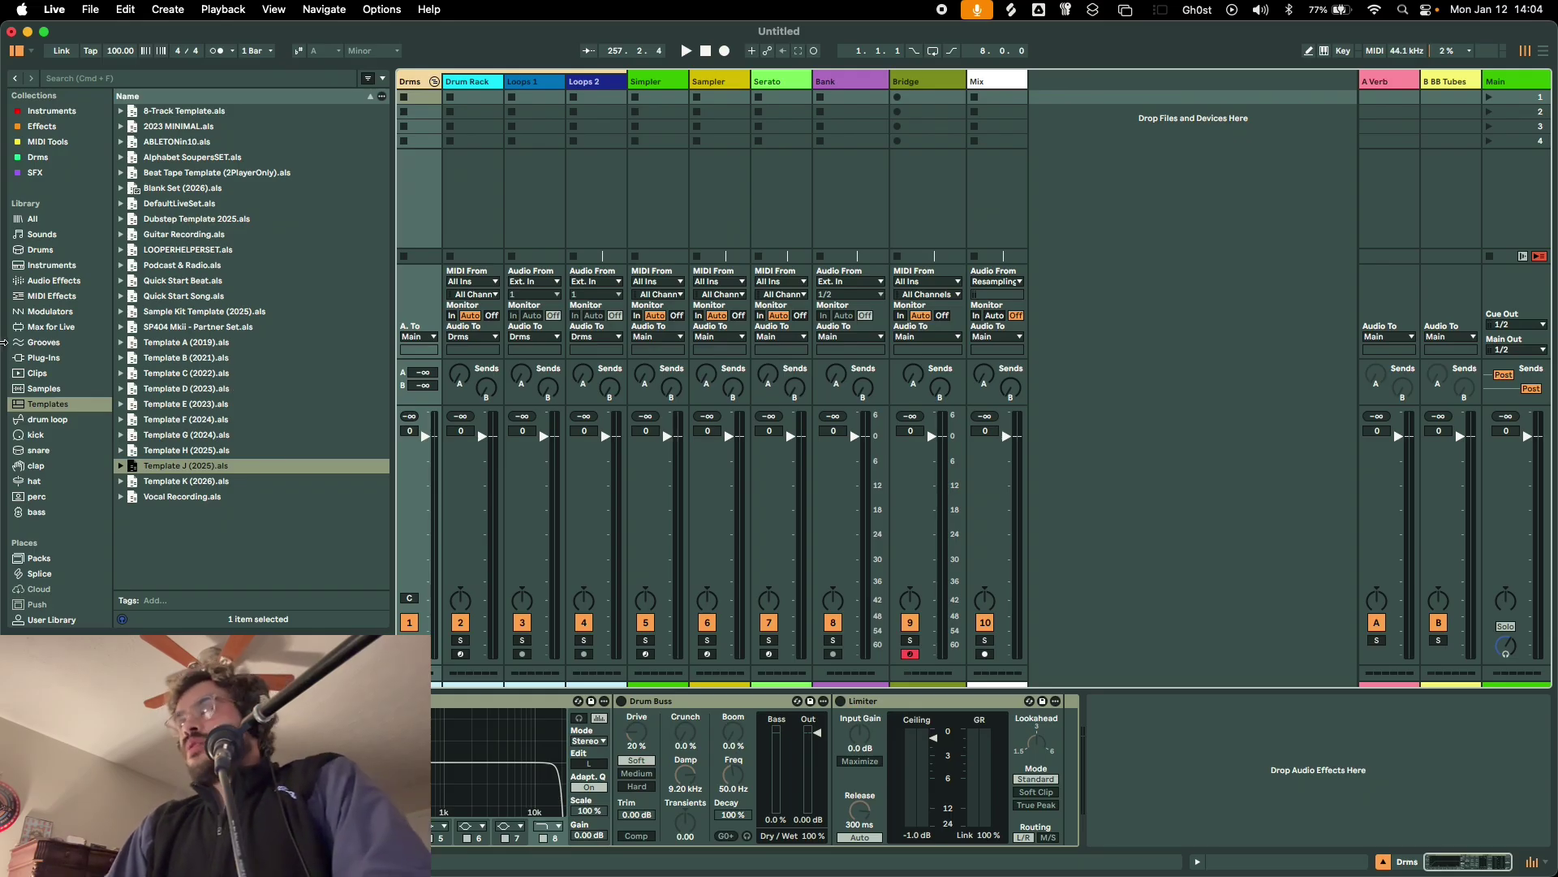
Create a new Live set without saving the current one, select the third audio track, and switch to Arrangement View
key(super+n)
click(651, 481)
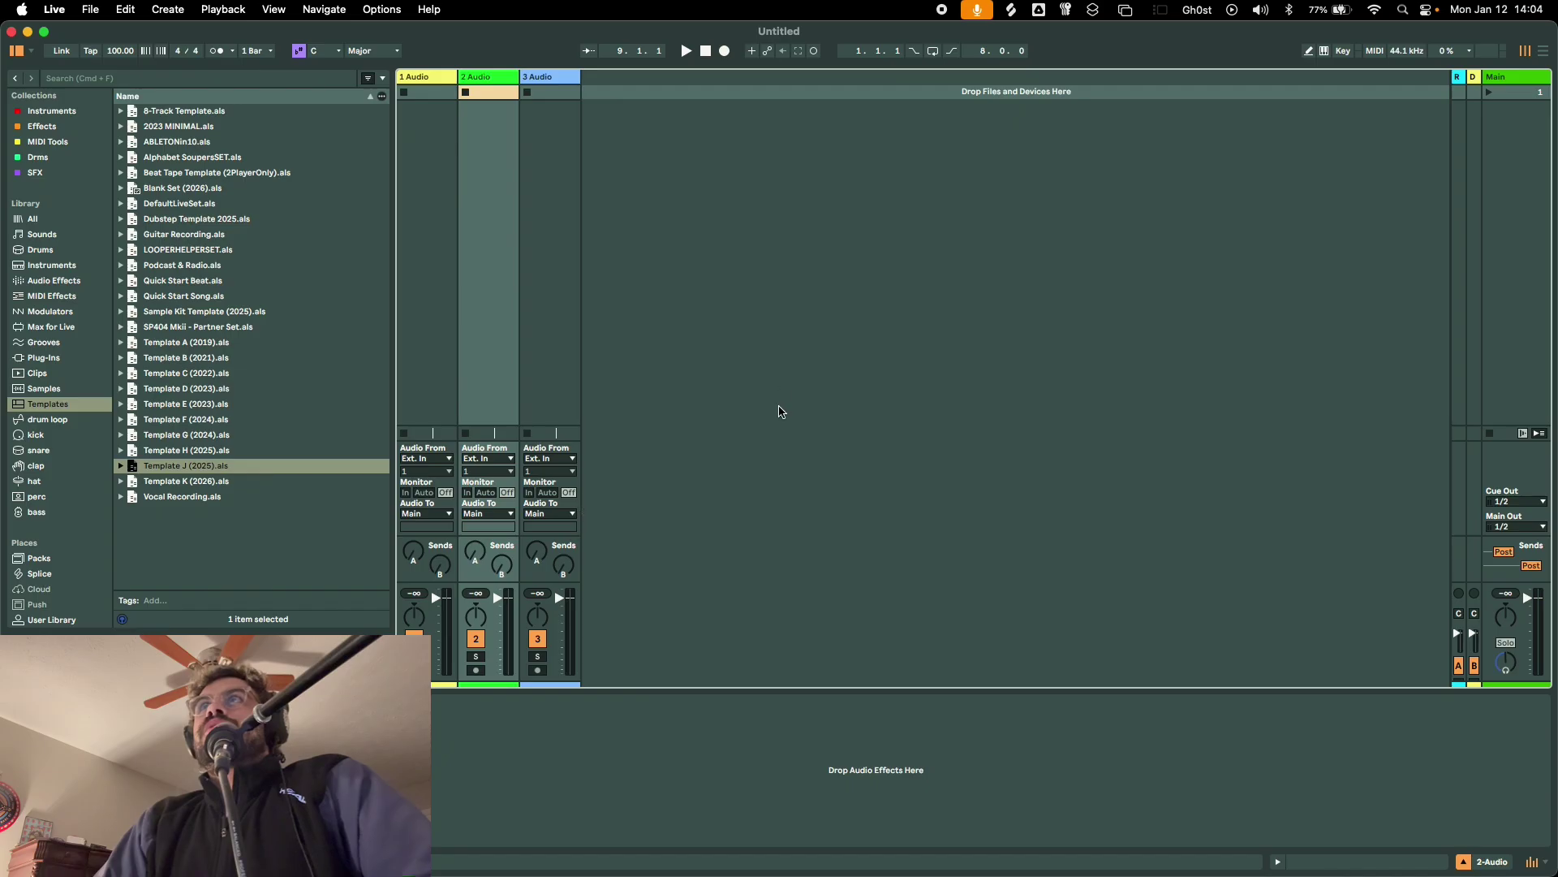
click(769, 336)
click(555, 78)
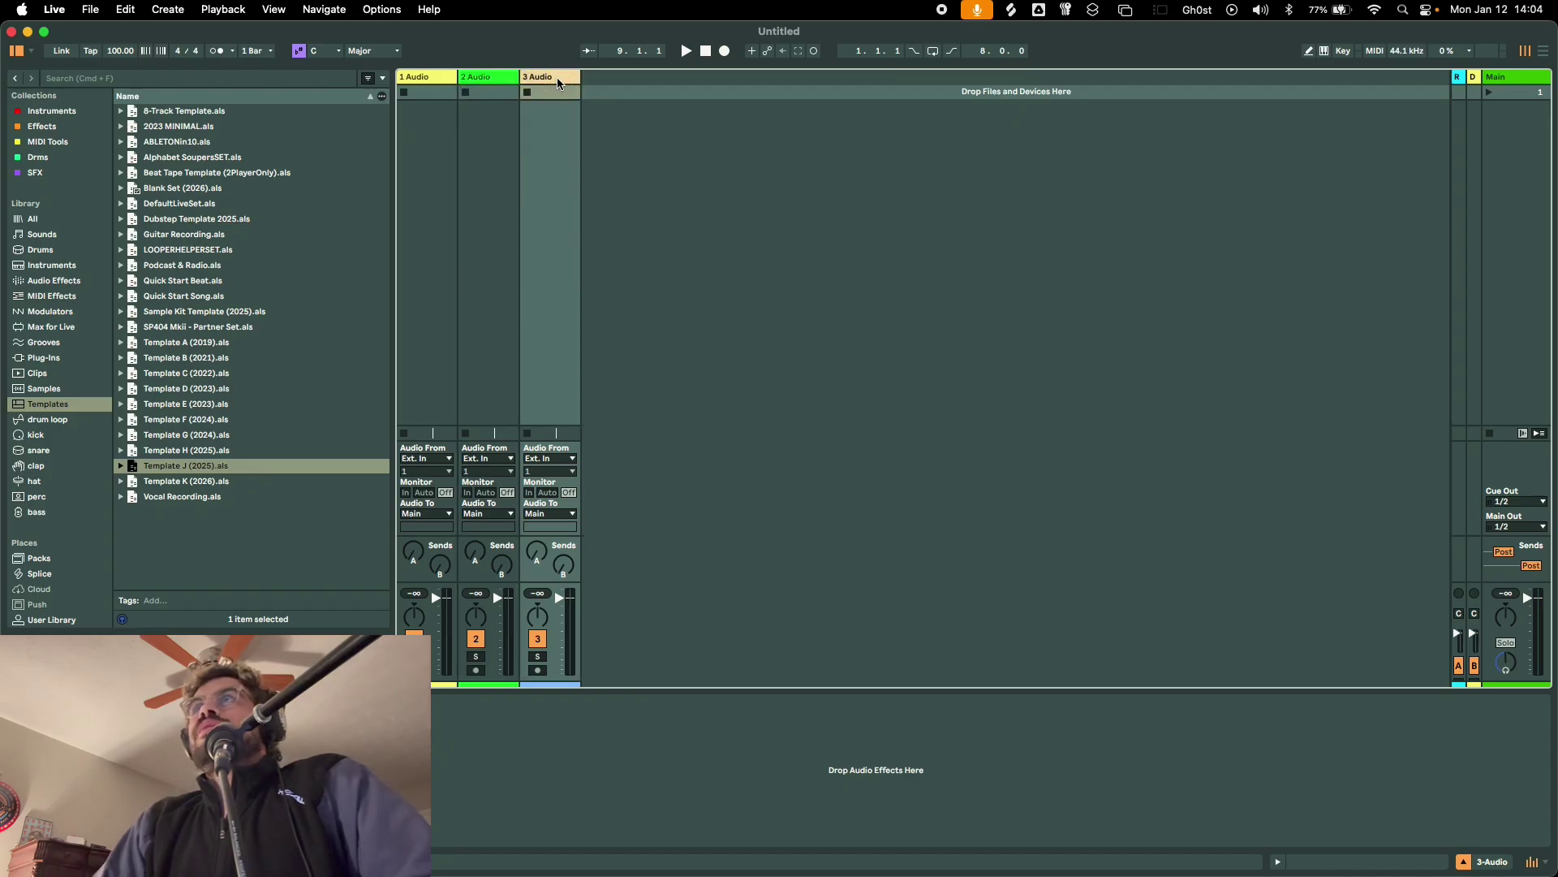
key(b)
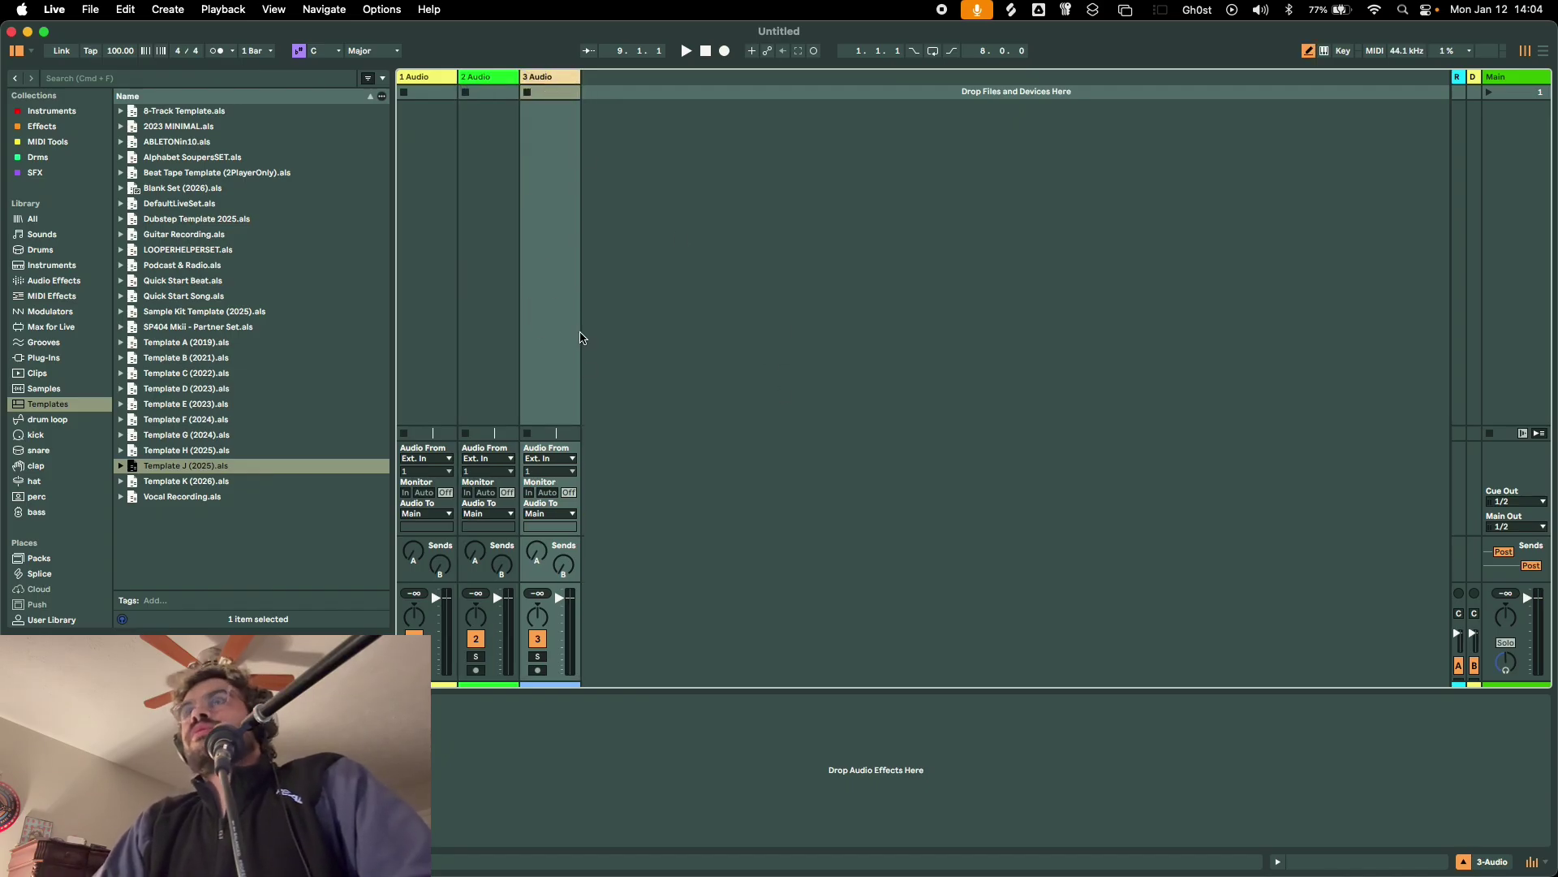
key(Tab)
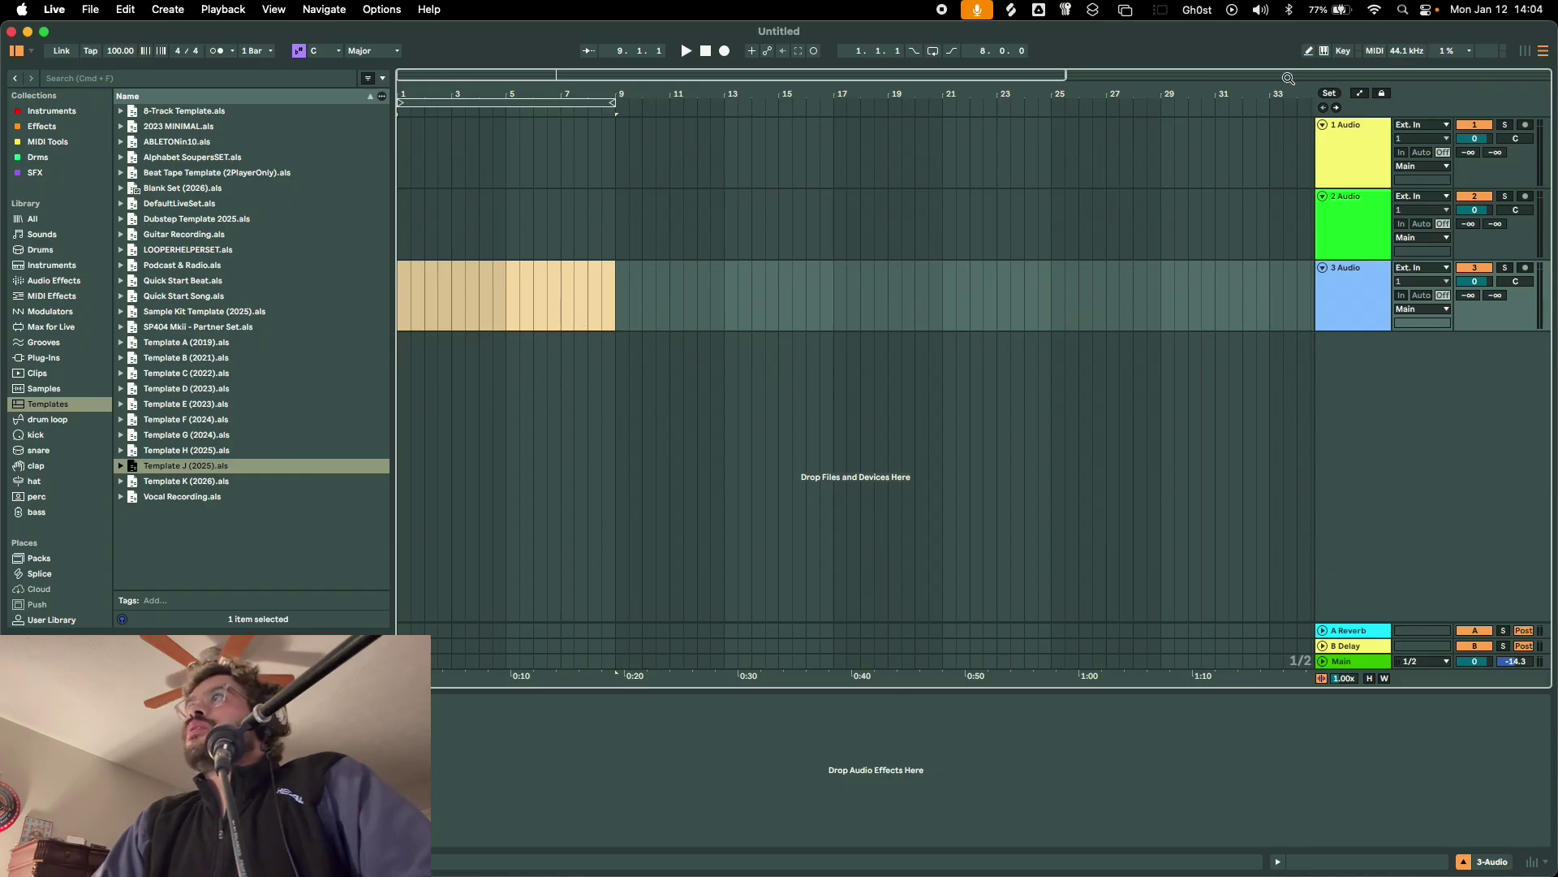
Show the default set's key mappings for tap tempo, global record, session record and metronome, then leave key mapping mode
click(1349, 52)
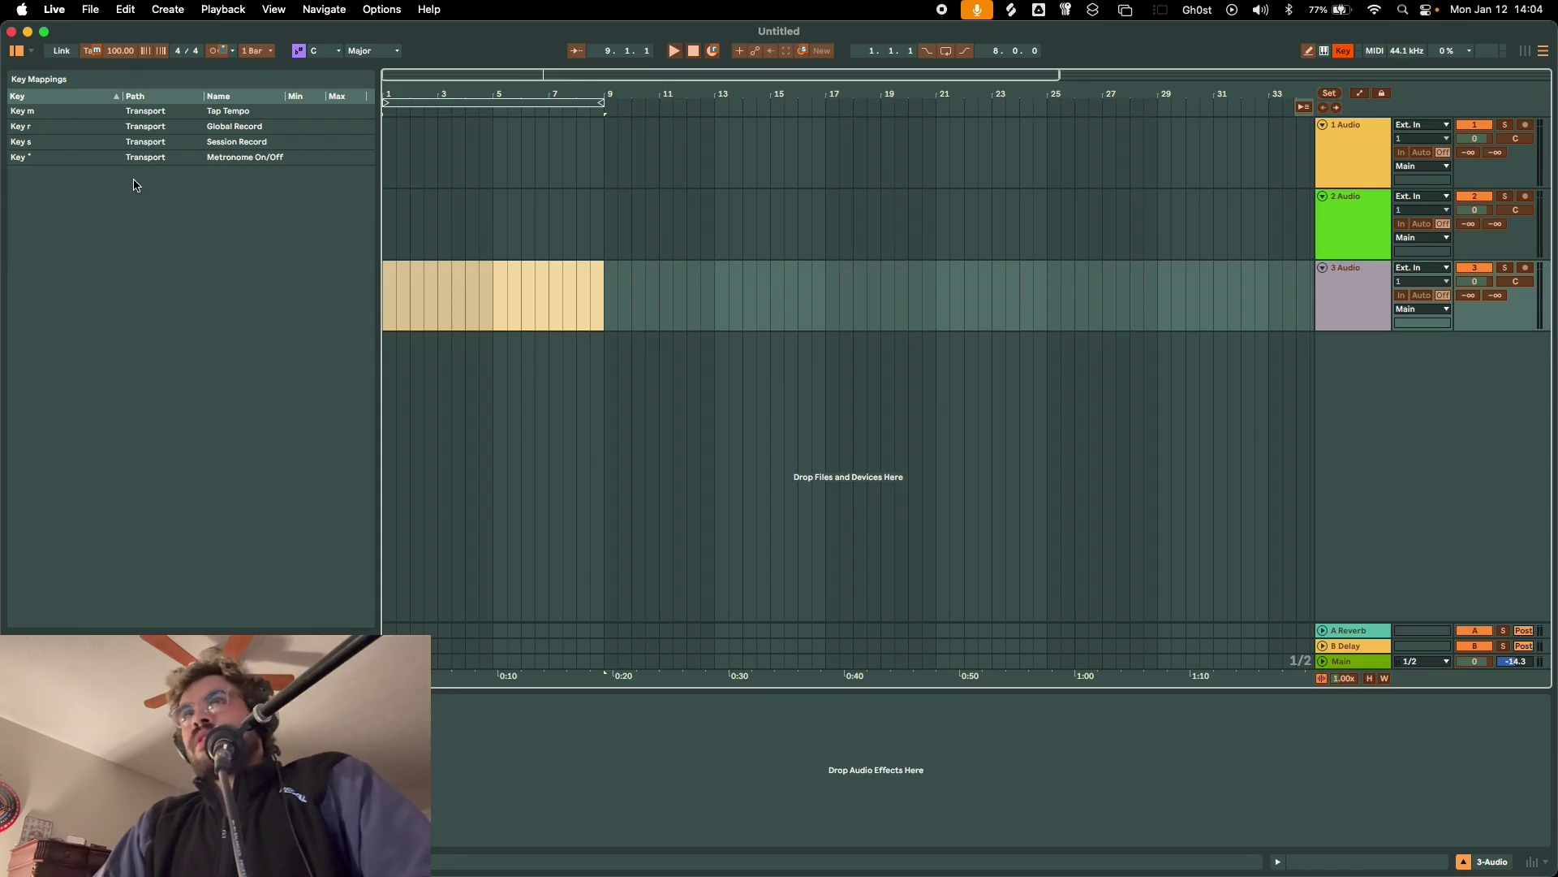
click(137, 229)
drag(411, 212, 425, 211)
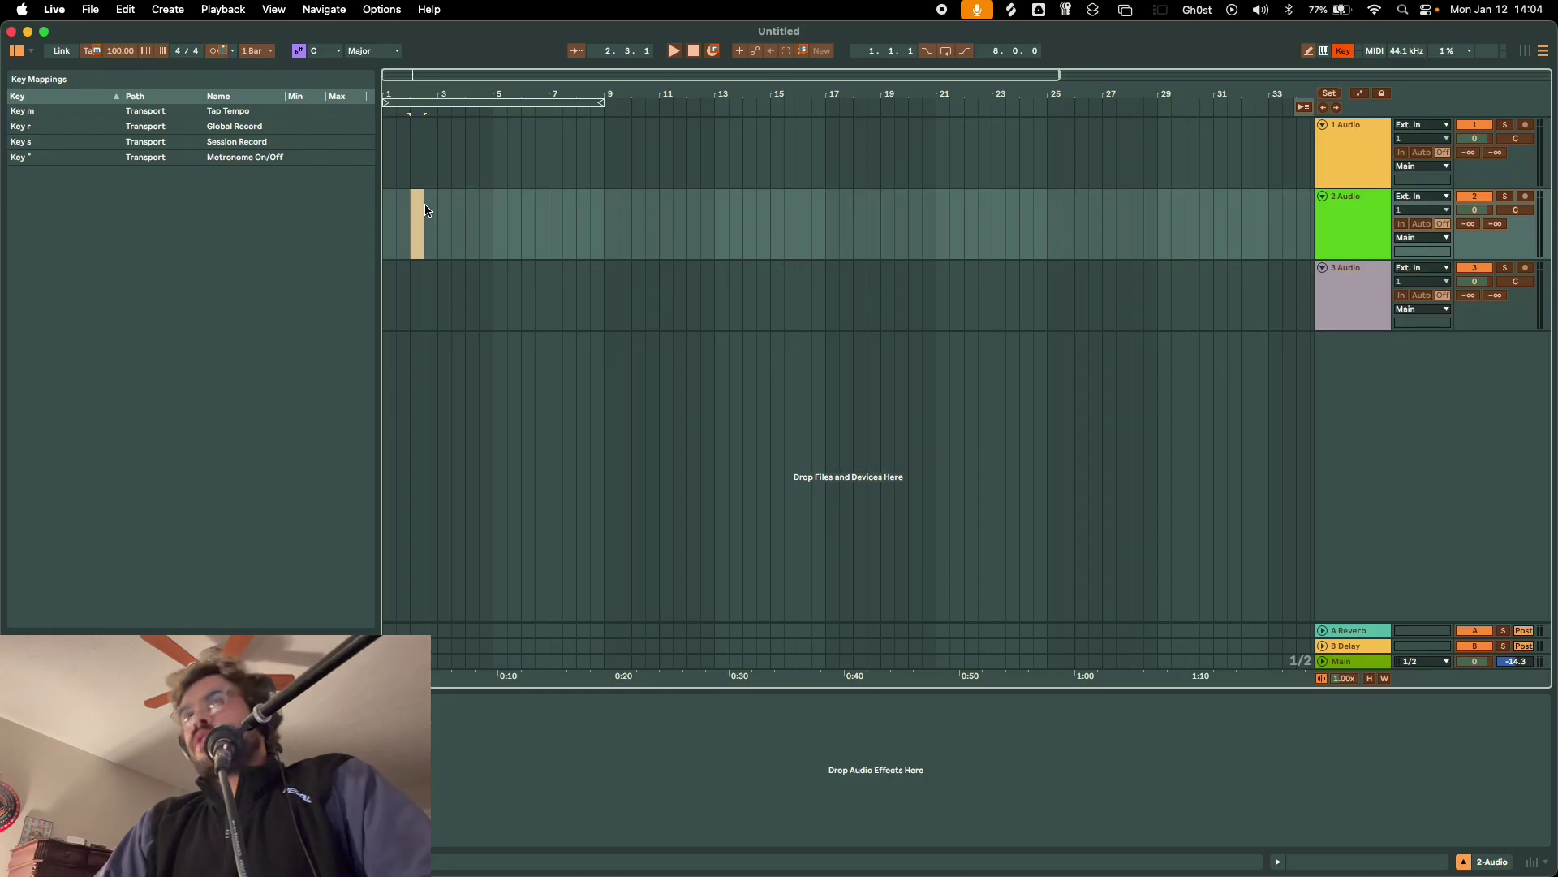
click(535, 261)
click(621, 208)
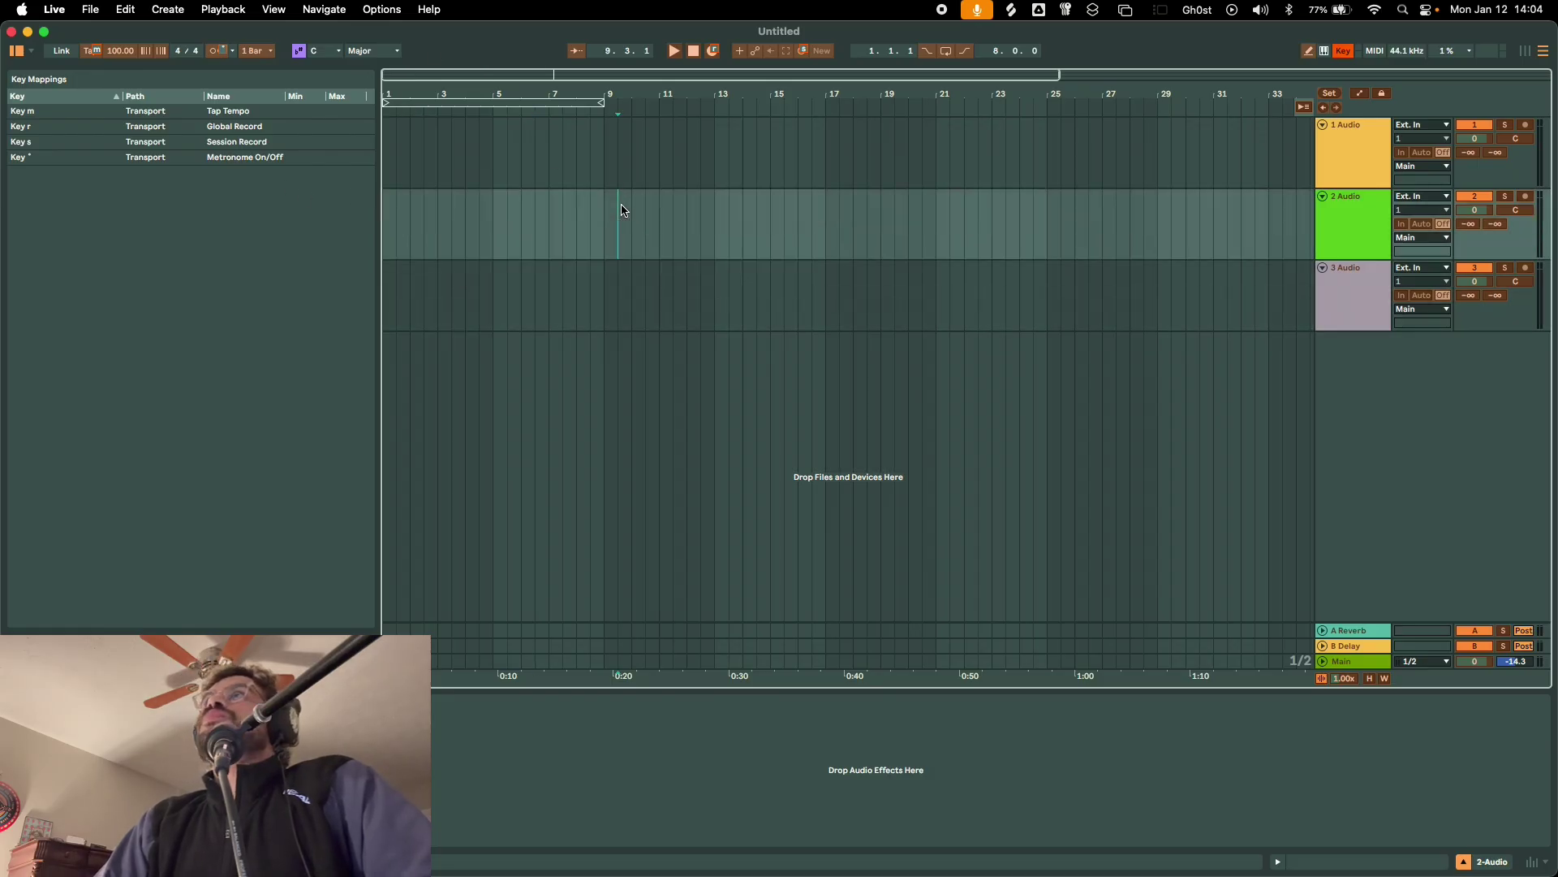
click(662, 150)
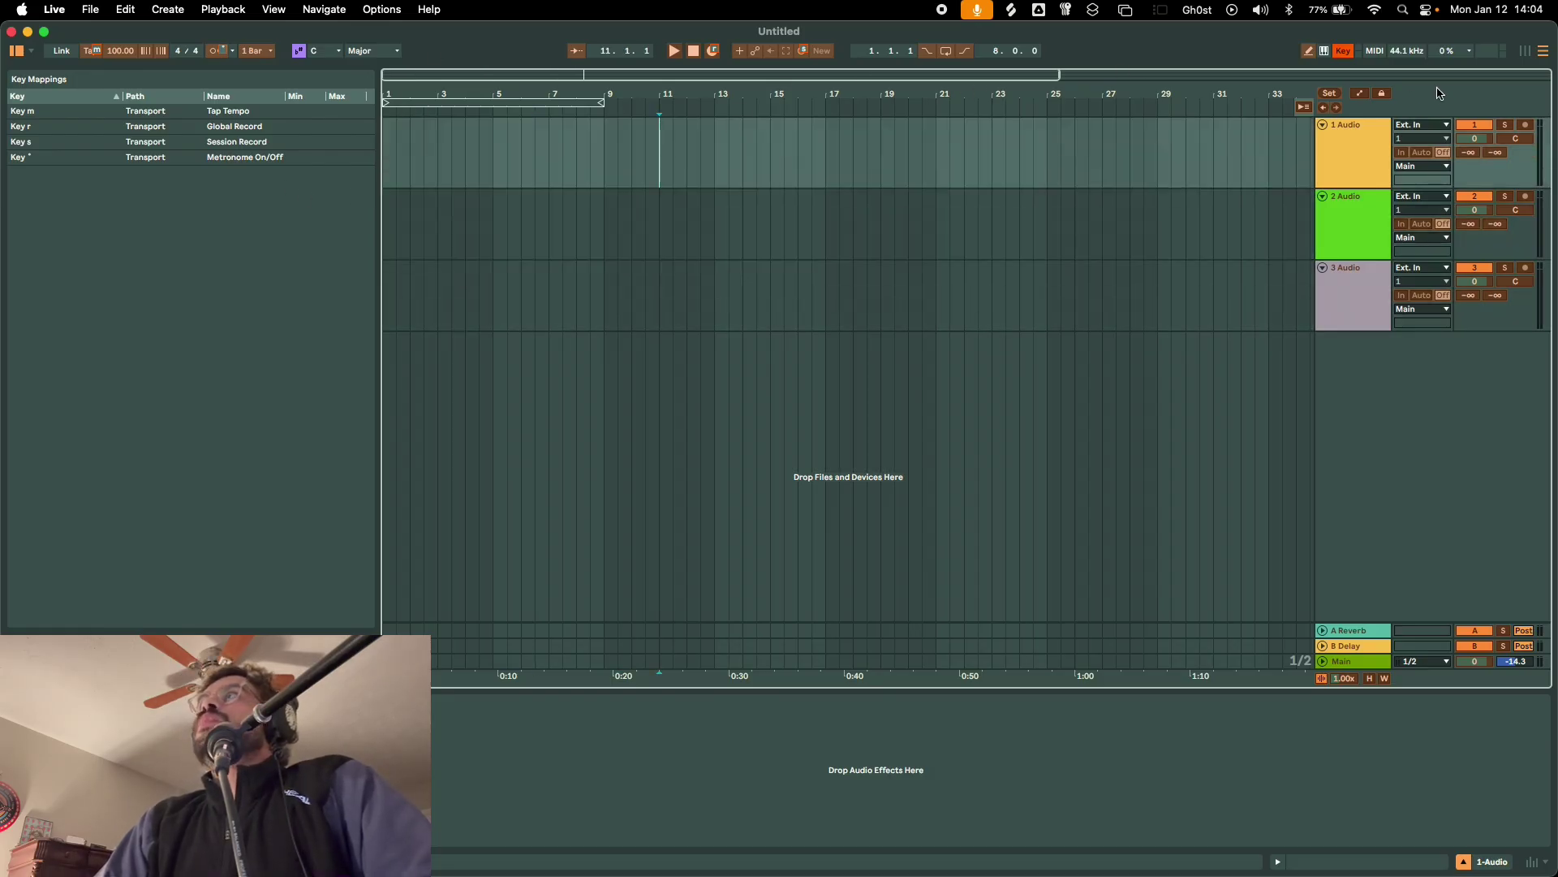
click(1344, 51)
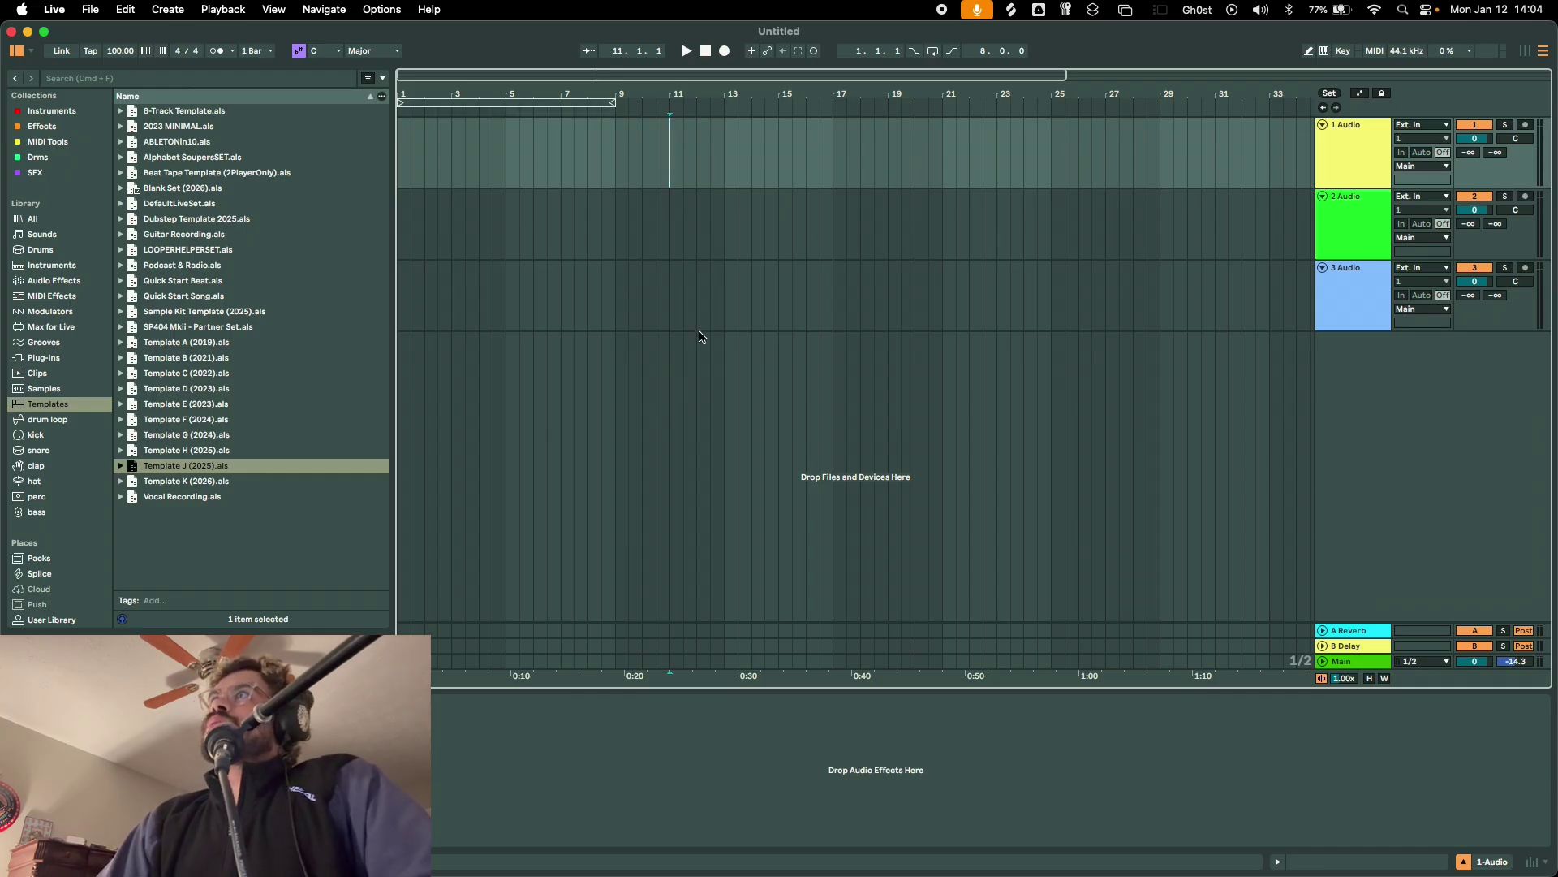
Move the insert marker back to bar 1 on the first audio track
click(575, 146)
click(504, 146)
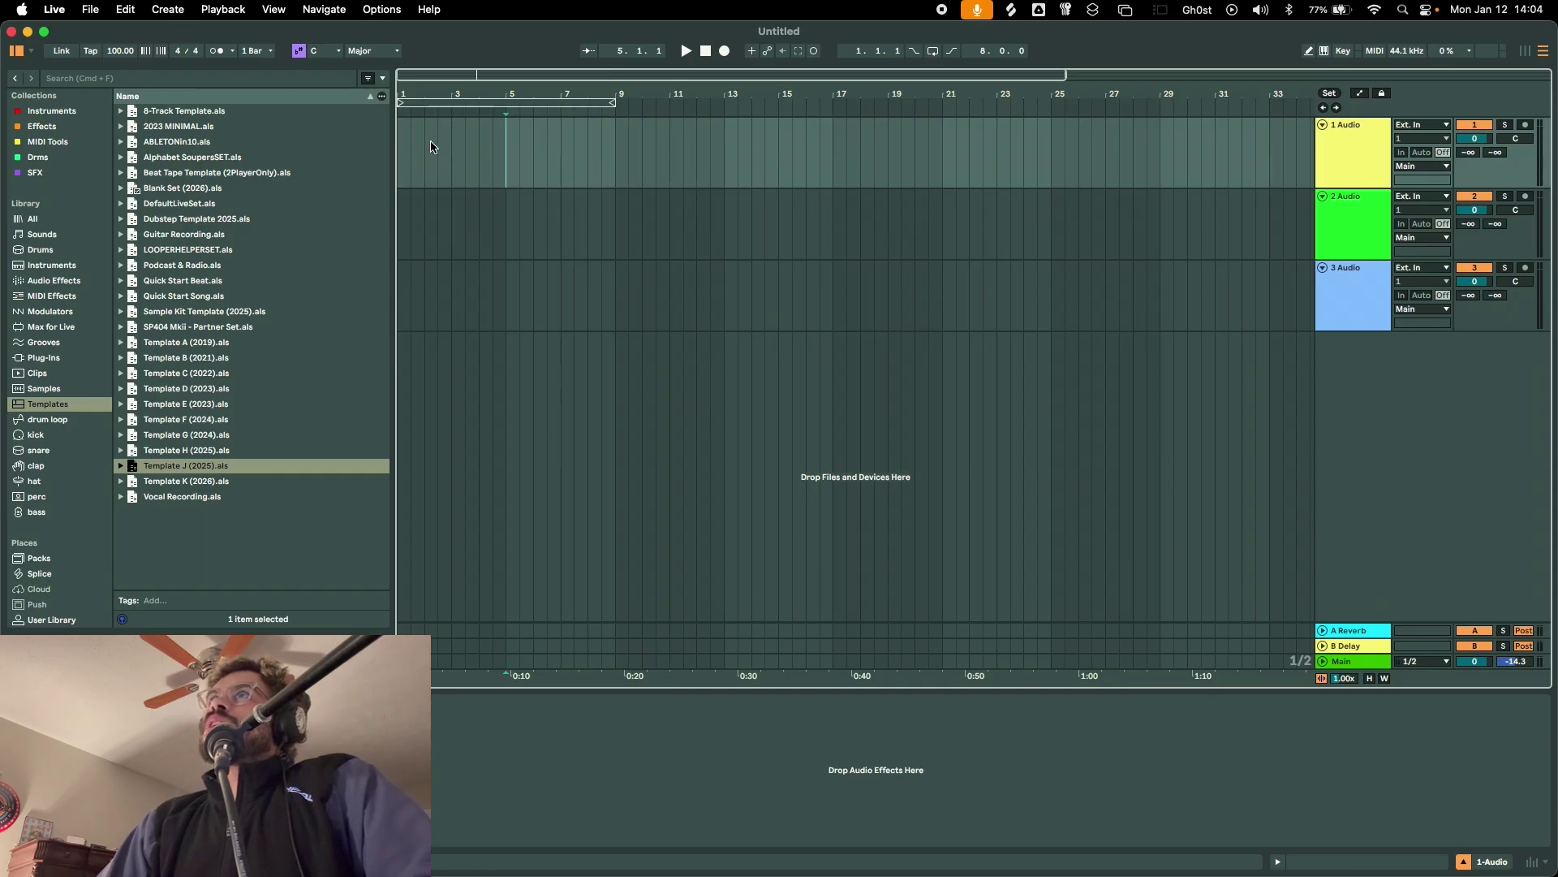
click(411, 144)
click(403, 144)
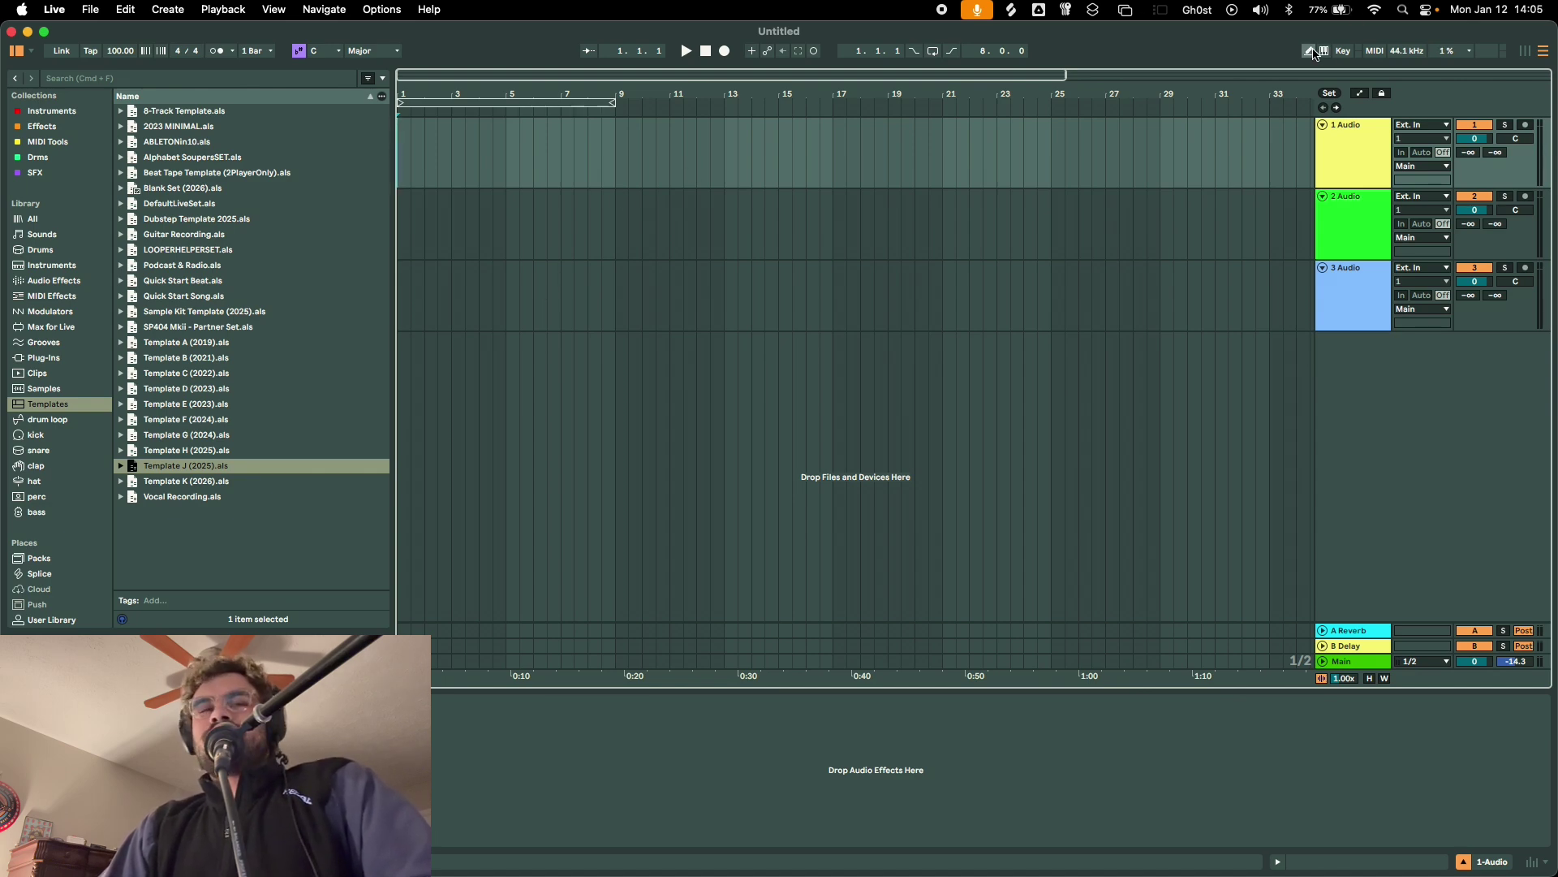
Look at the open windows overview and the CPU meter options of the blank set
key(ctrl+Up)
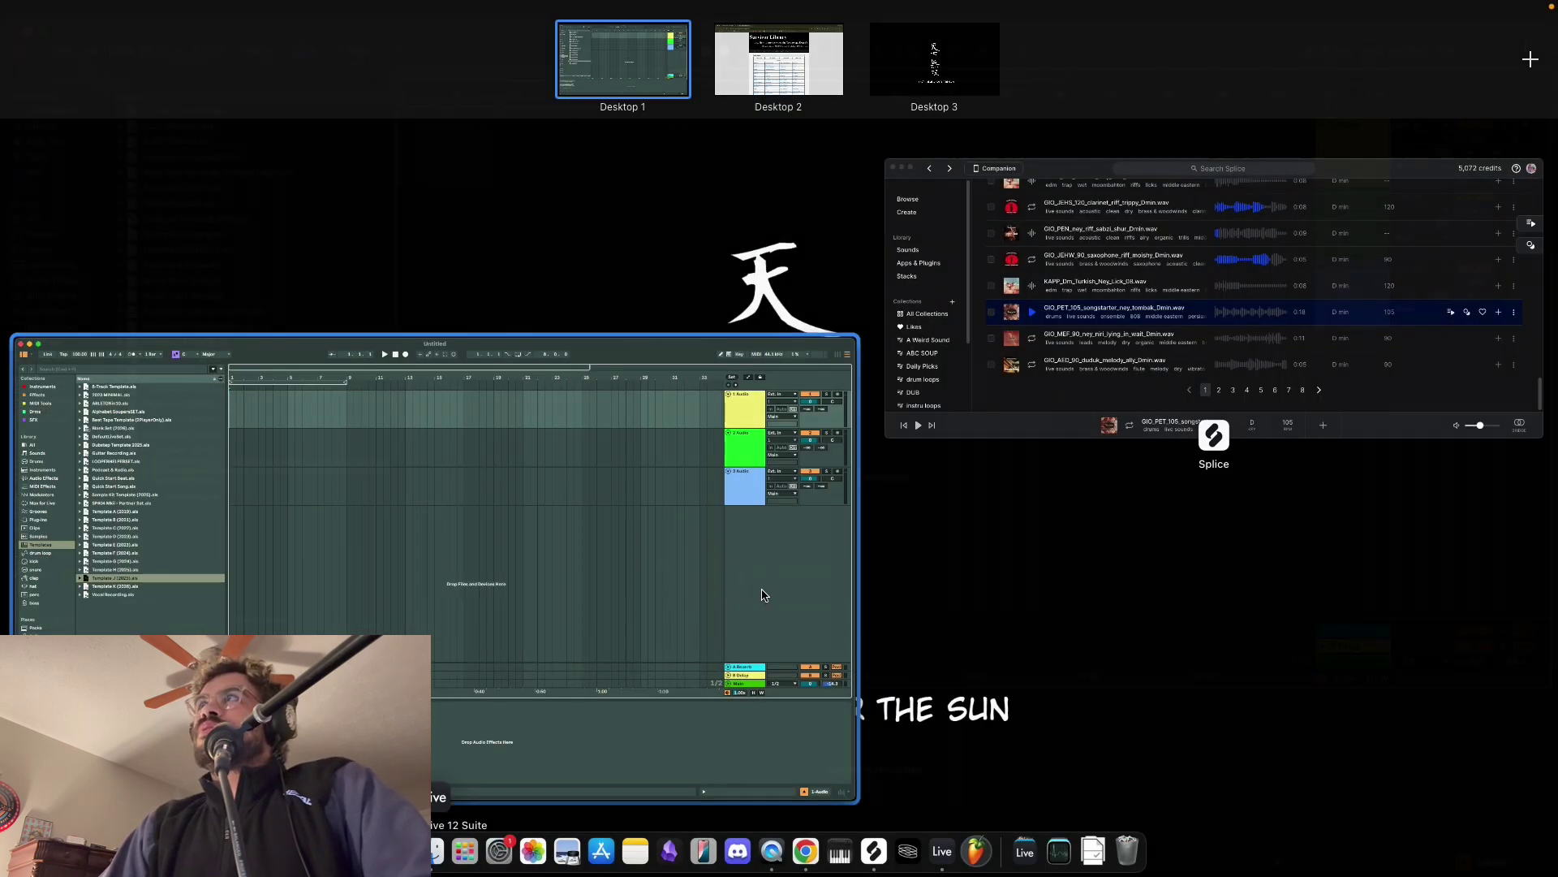
click(763, 595)
click(1467, 51)
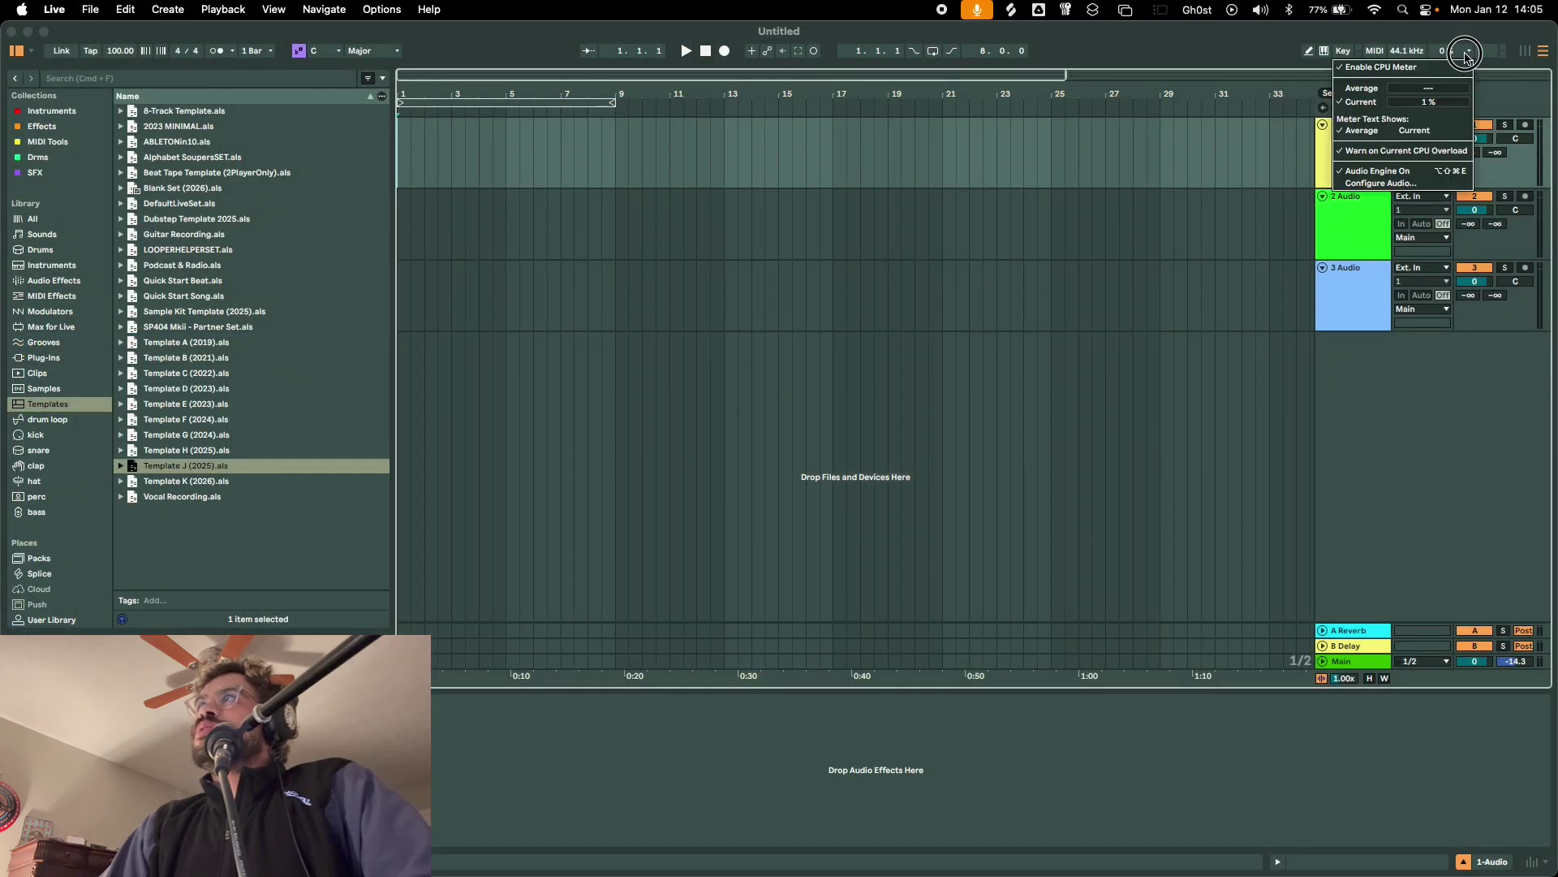
click(1084, 145)
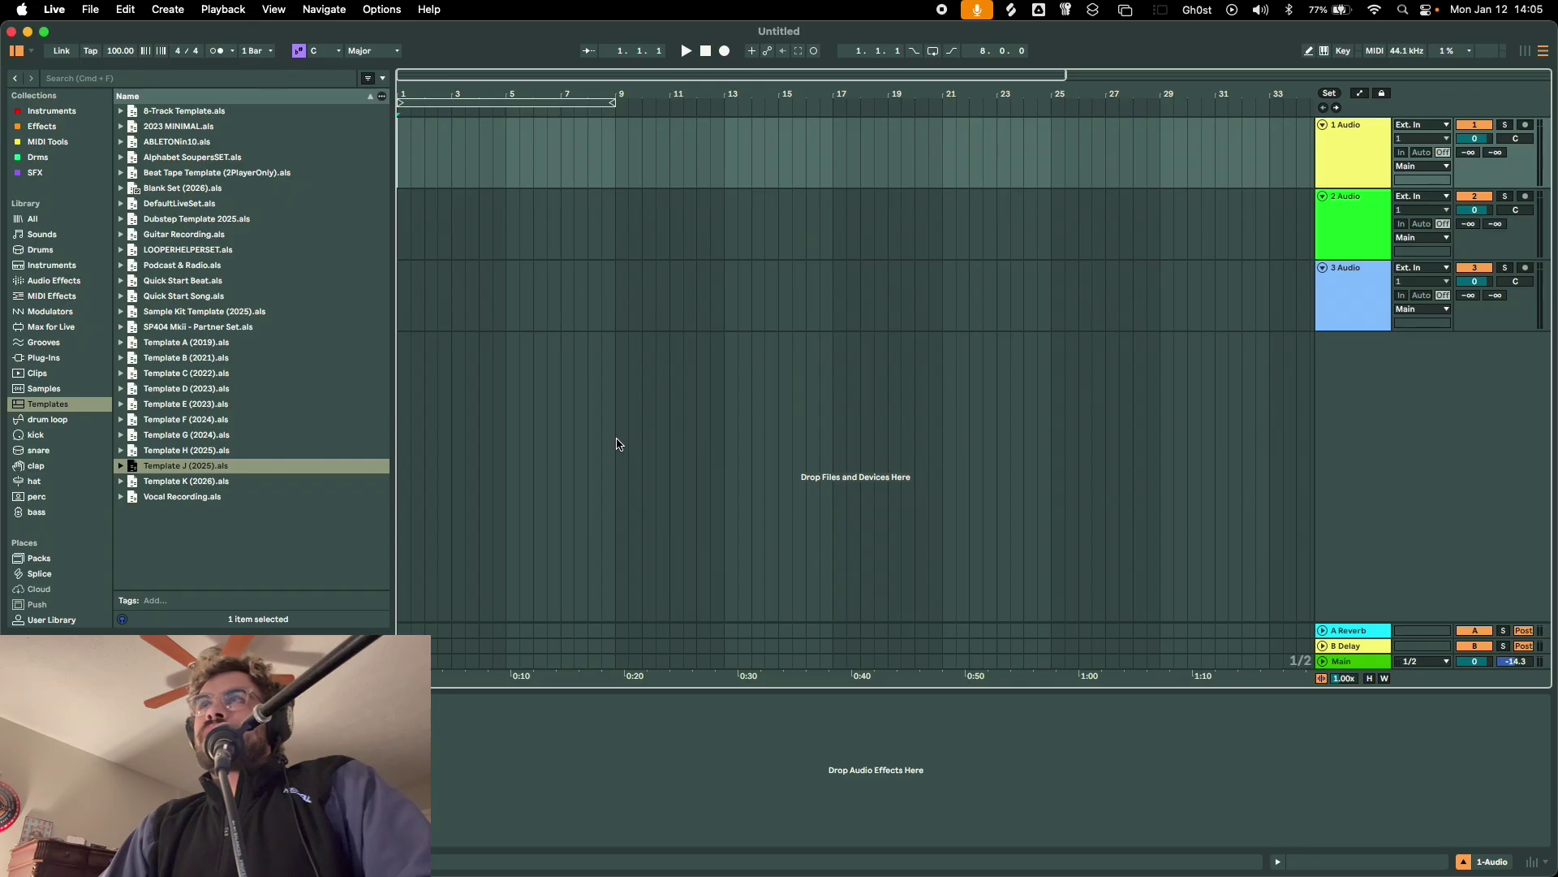
Point out the three empty audio tracks and select the range from bar 16 to about bar 30 across all of them
click(1194, 319)
click(1322, 289)
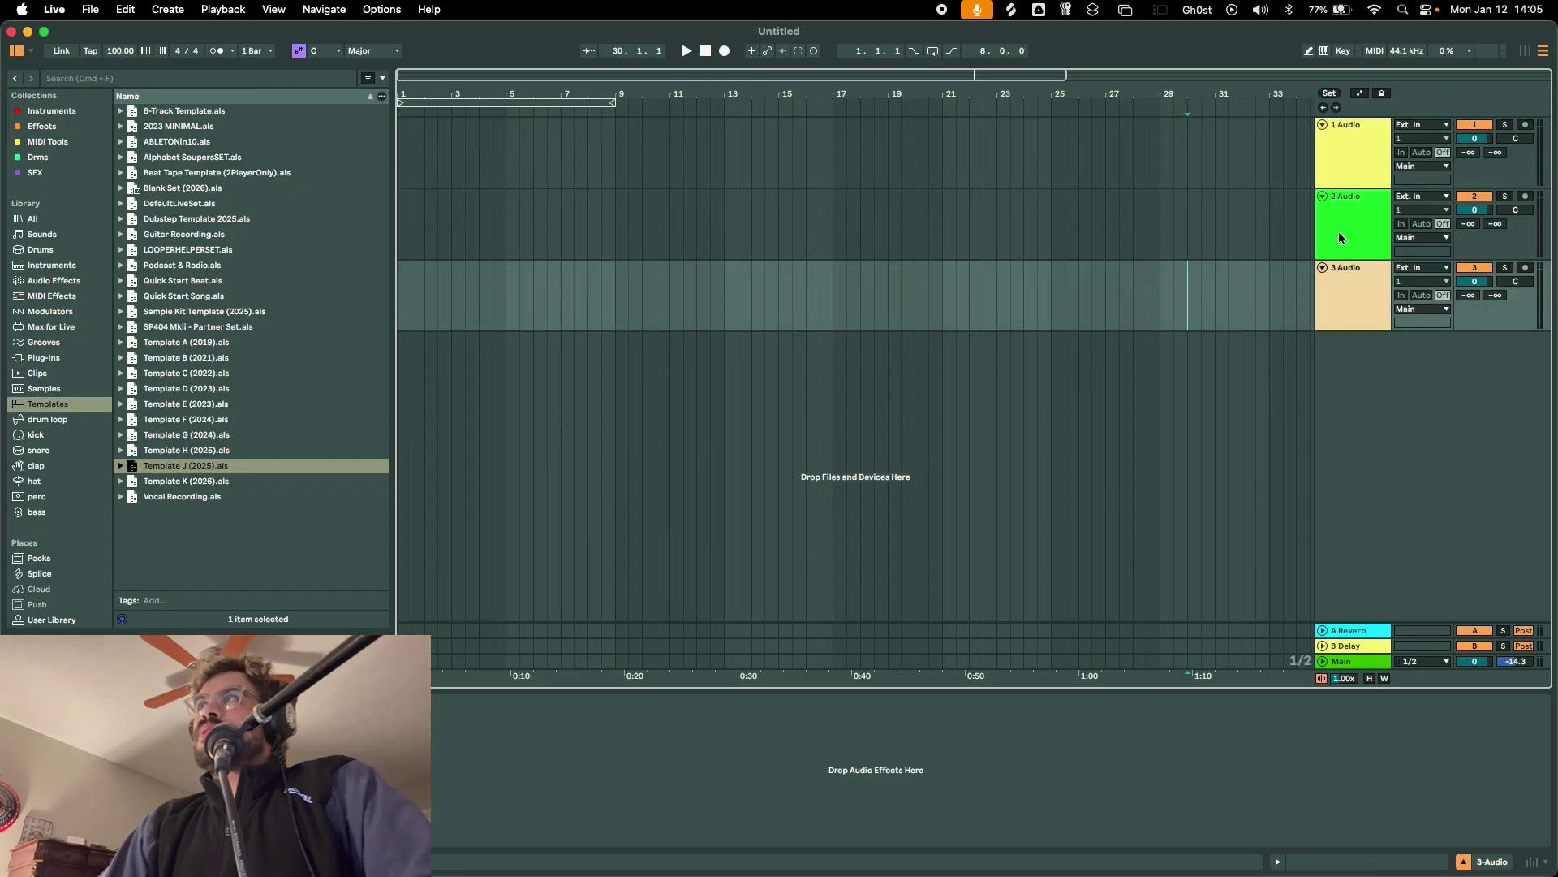
click(1337, 231)
click(1347, 154)
click(1363, 264)
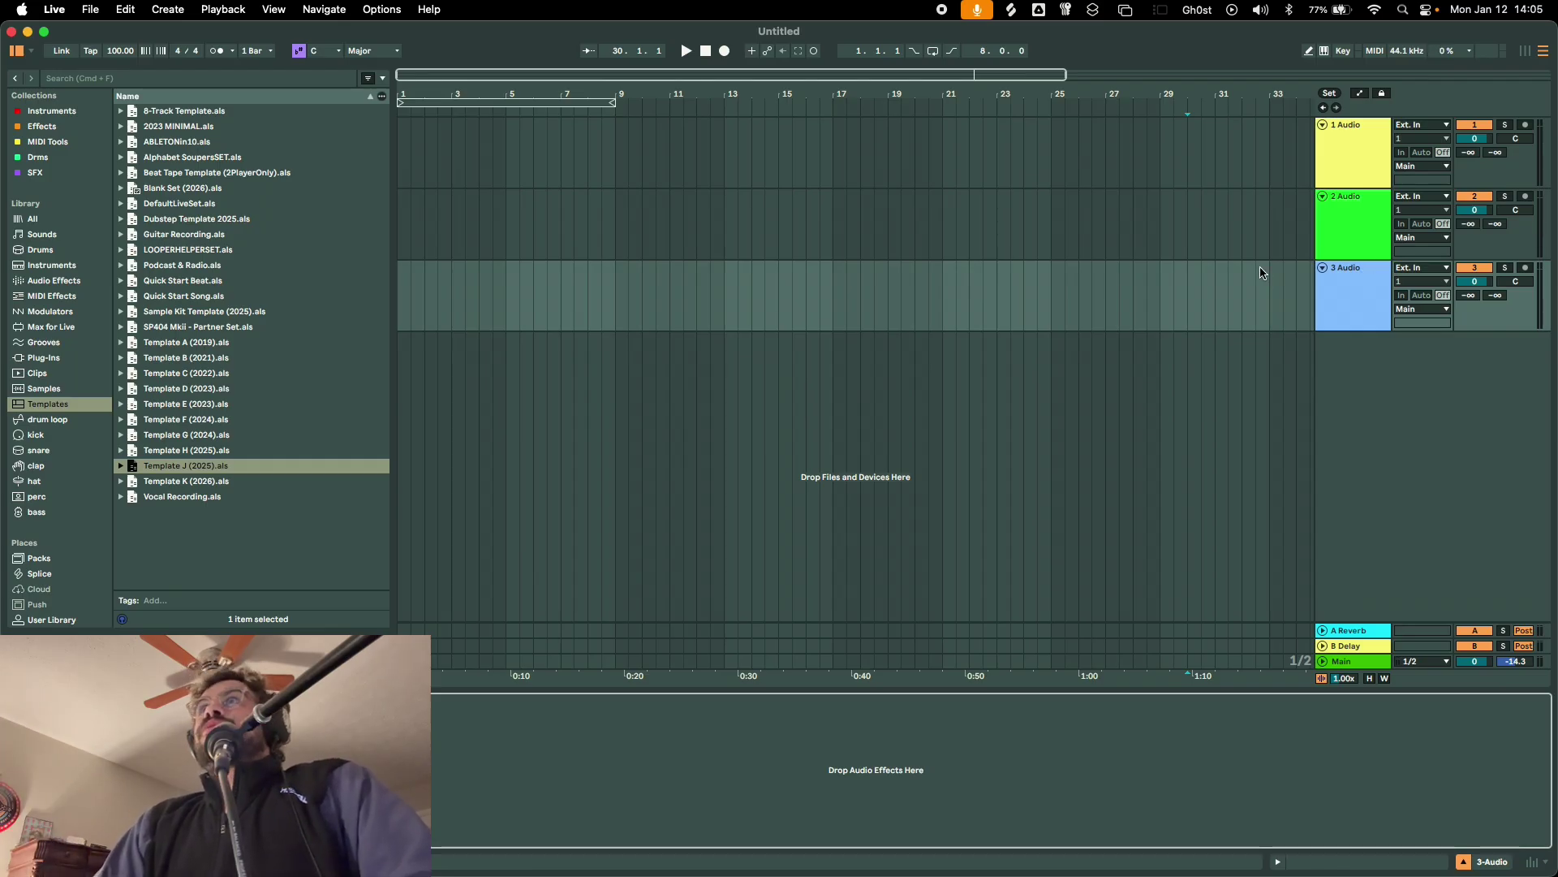
click(738, 209)
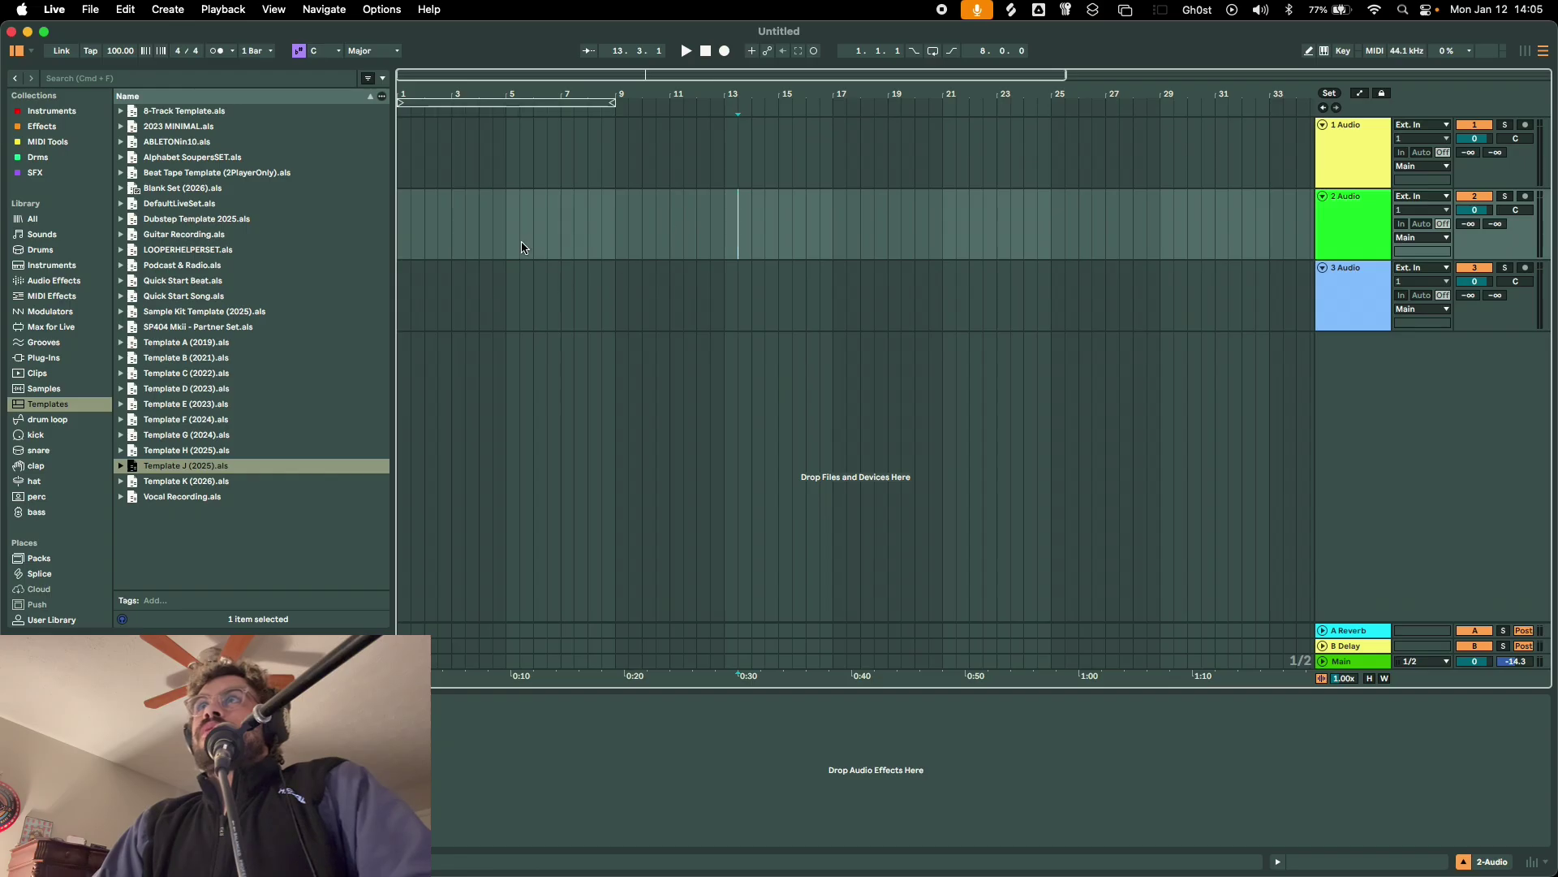
click(455, 154)
drag(808, 154, 1199, 297)
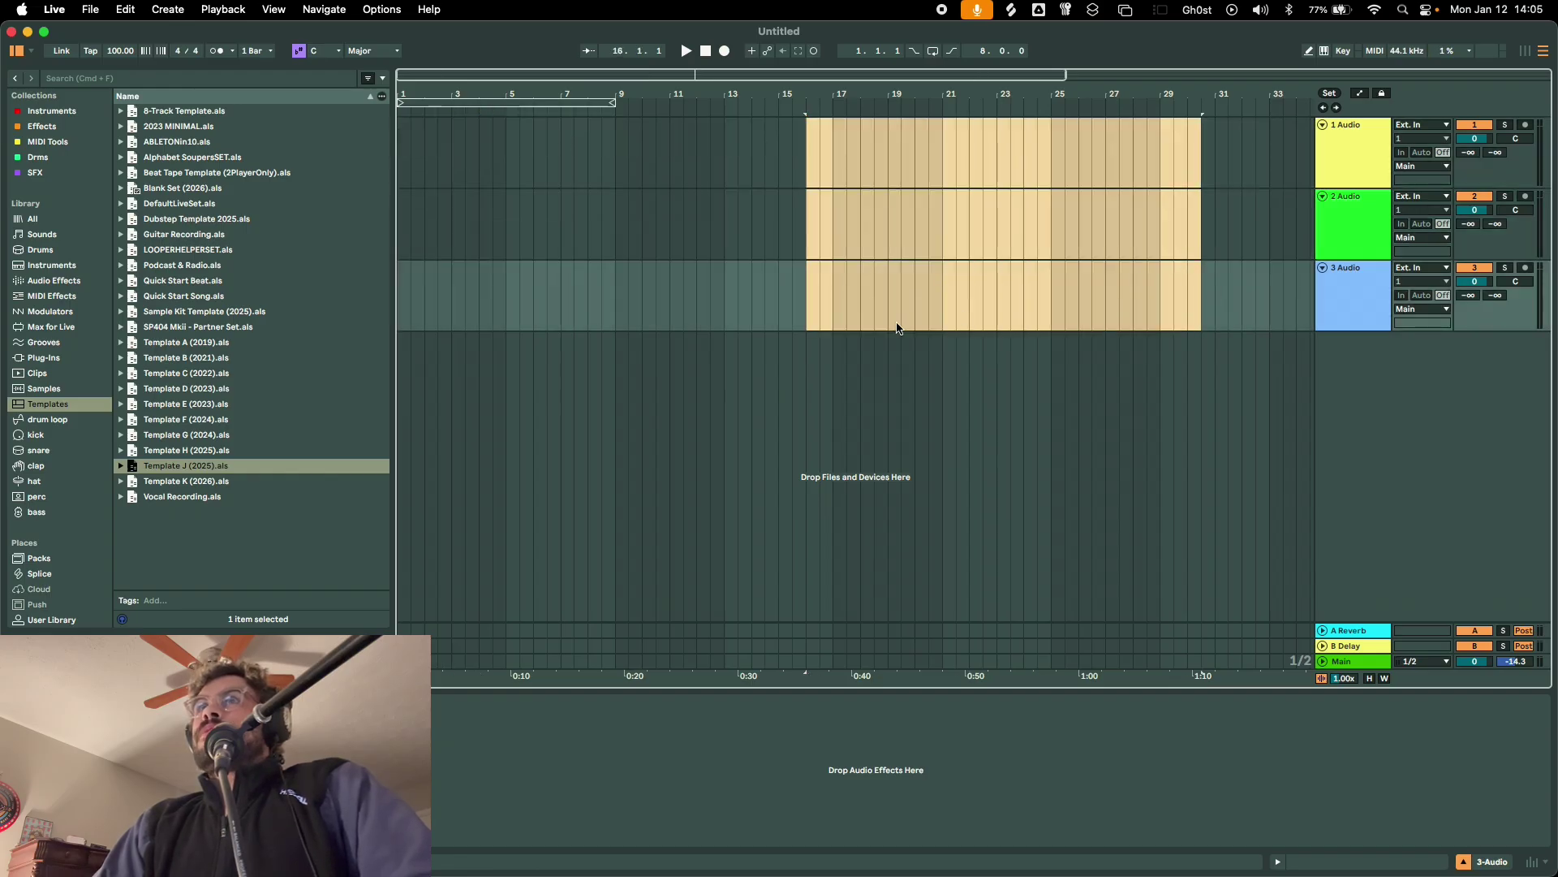
Open the recent set Beat #1 (The Sandpipers - Louie Louie) and look through its arrangement tracks
click(91, 9)
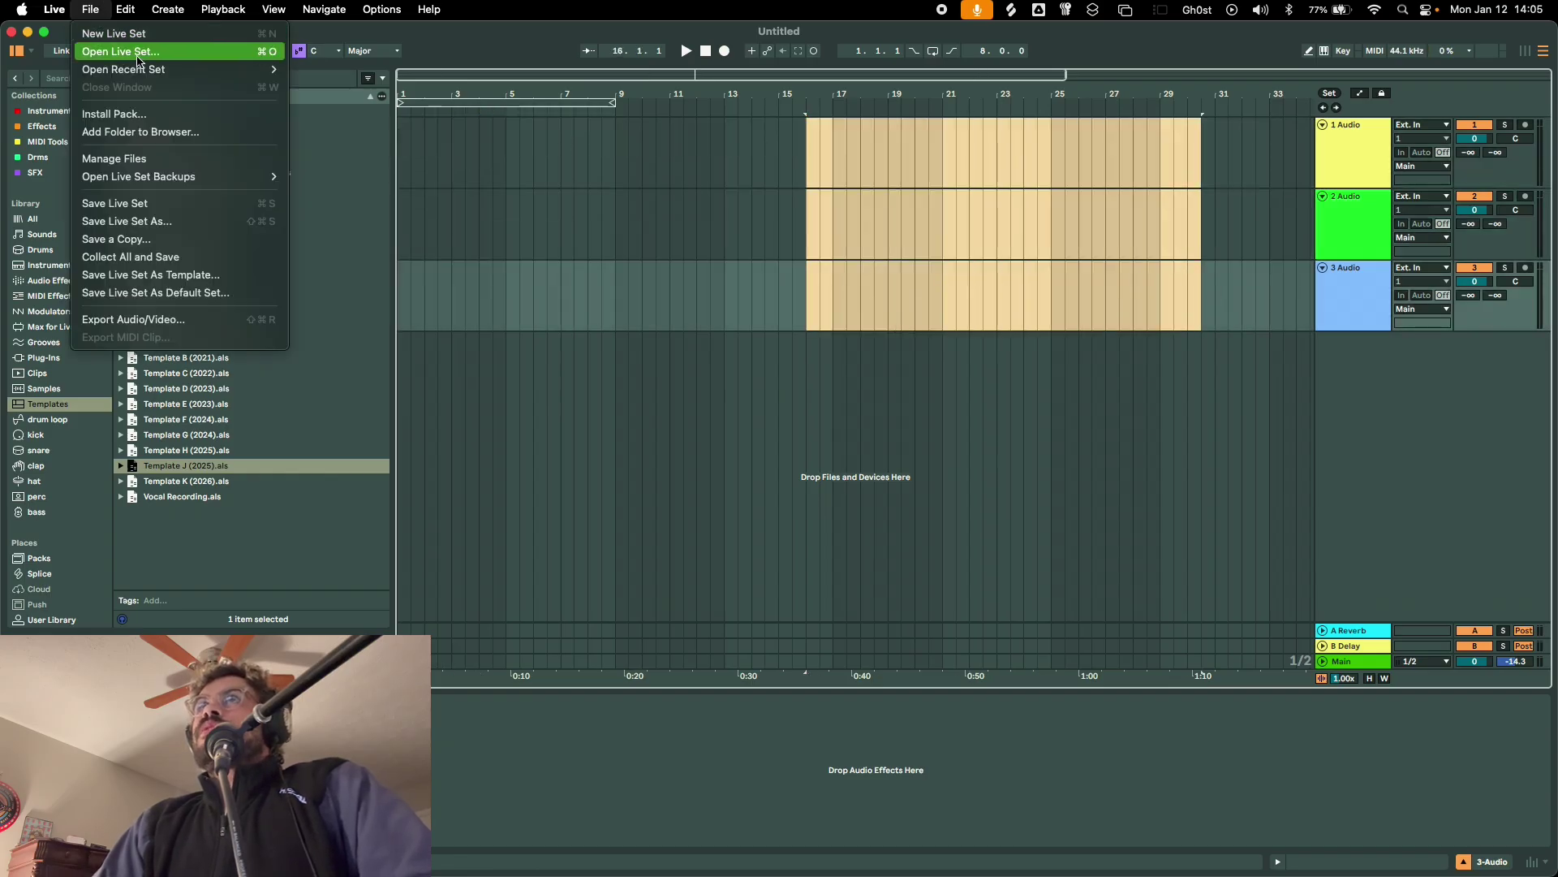
mouse_move(162, 69)
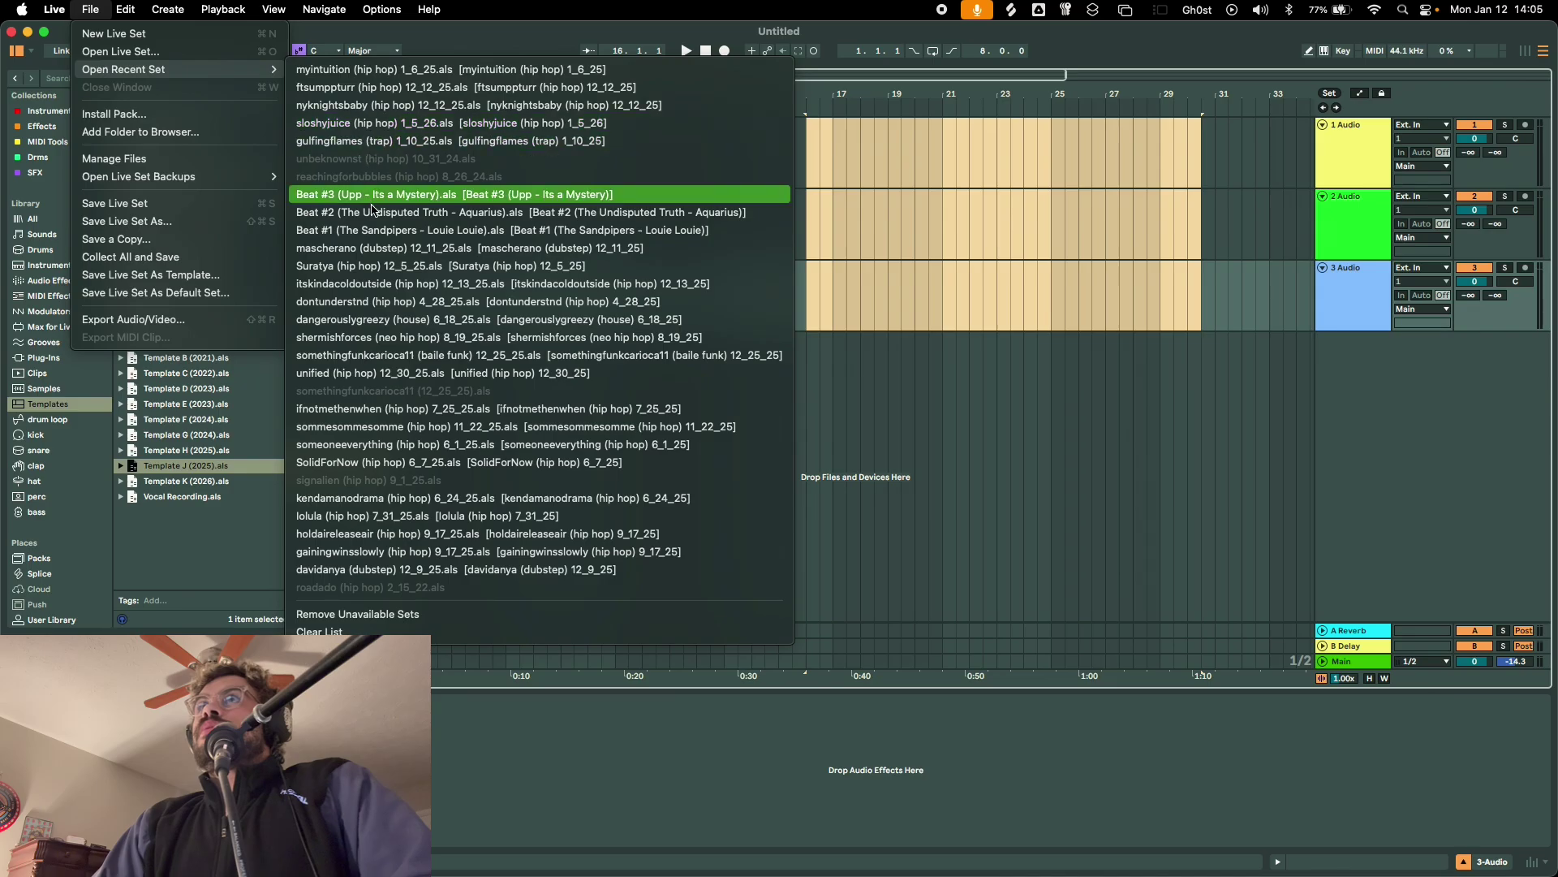
click(383, 233)
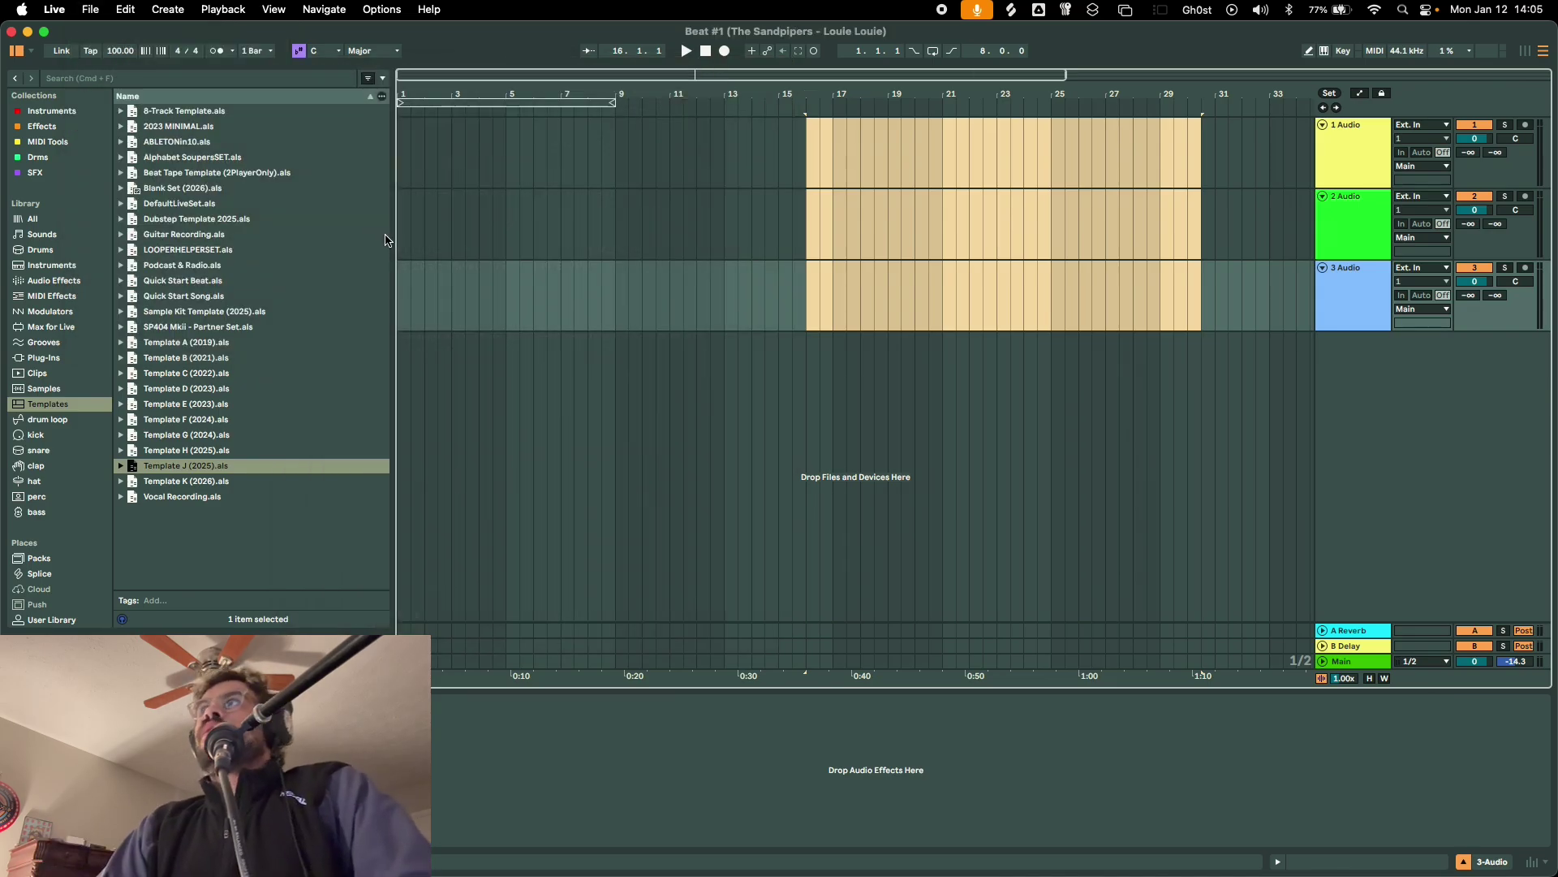
scroll(572, 357, up, 10)
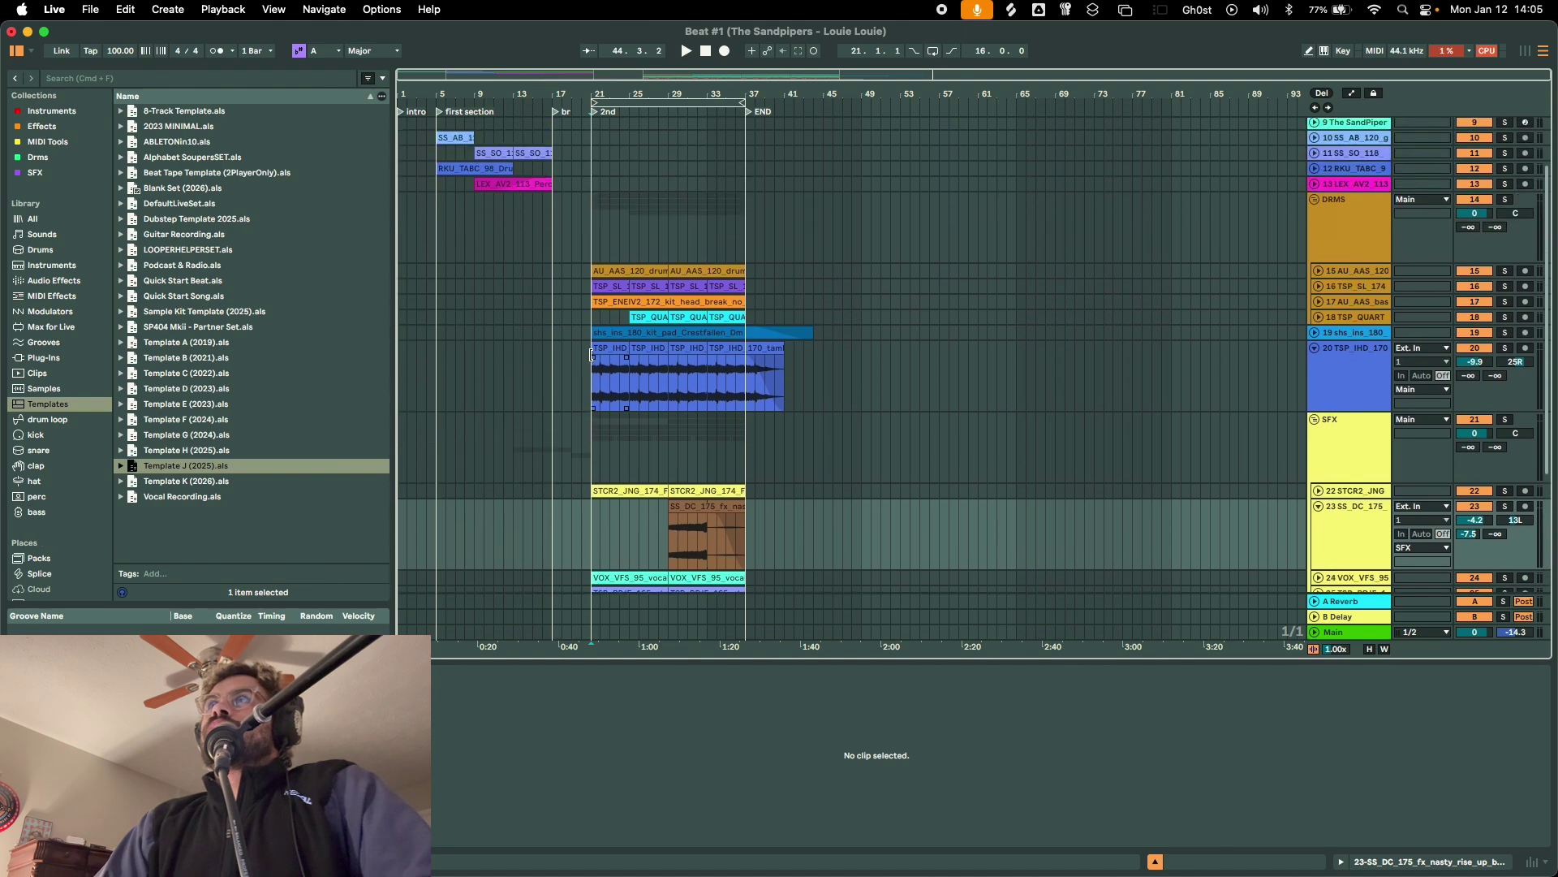
scroll(577, 332, down, 7)
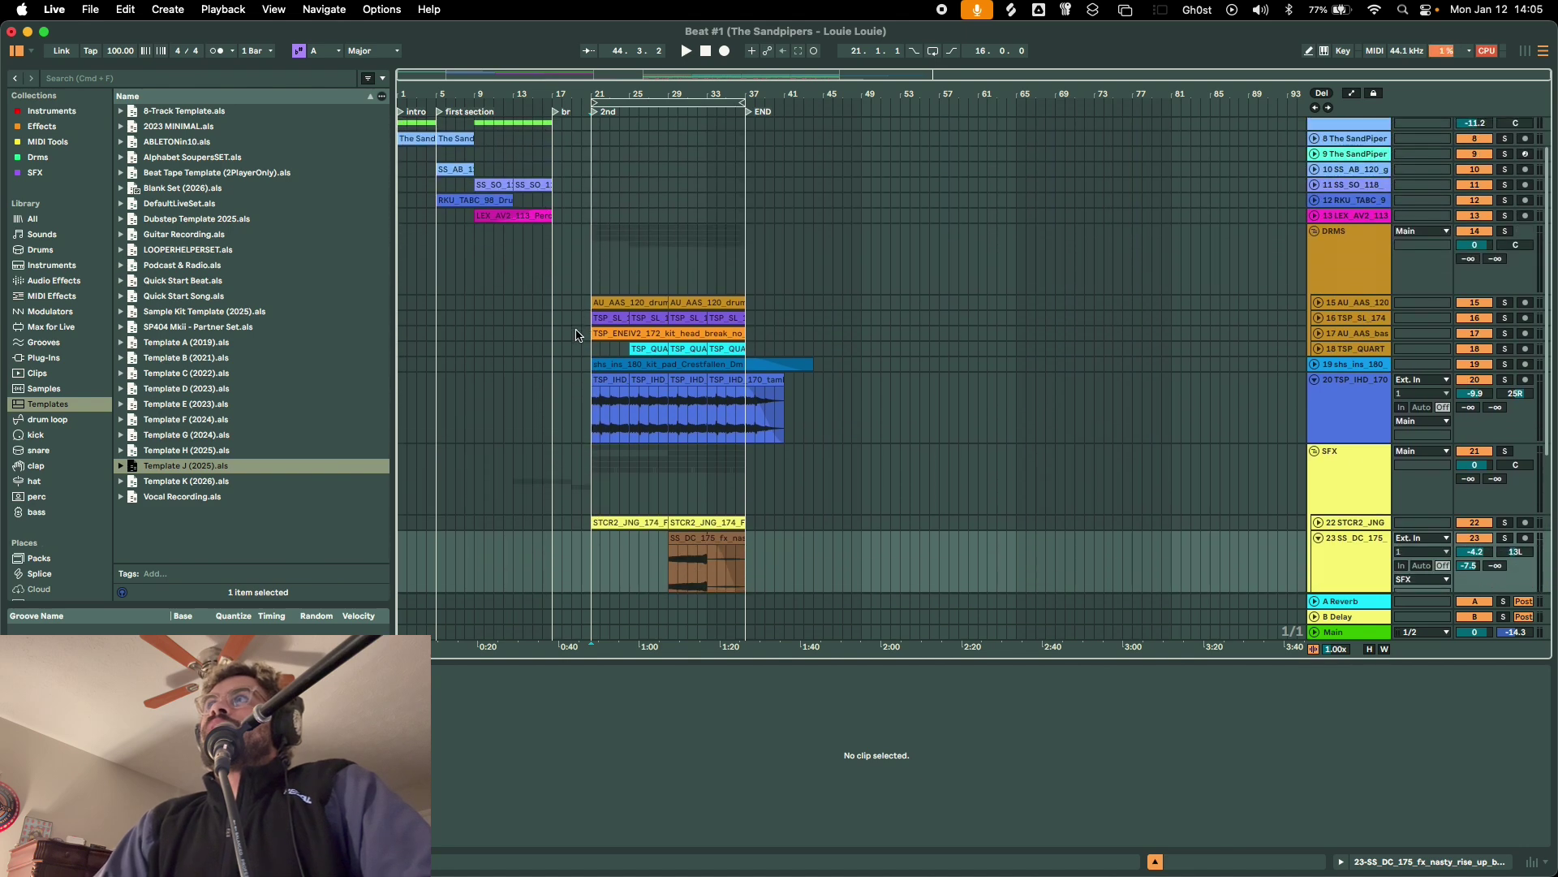
Switch to the Session view and unfold The SandPipers group to show its stem tracks
scroll(577, 331, up, 7)
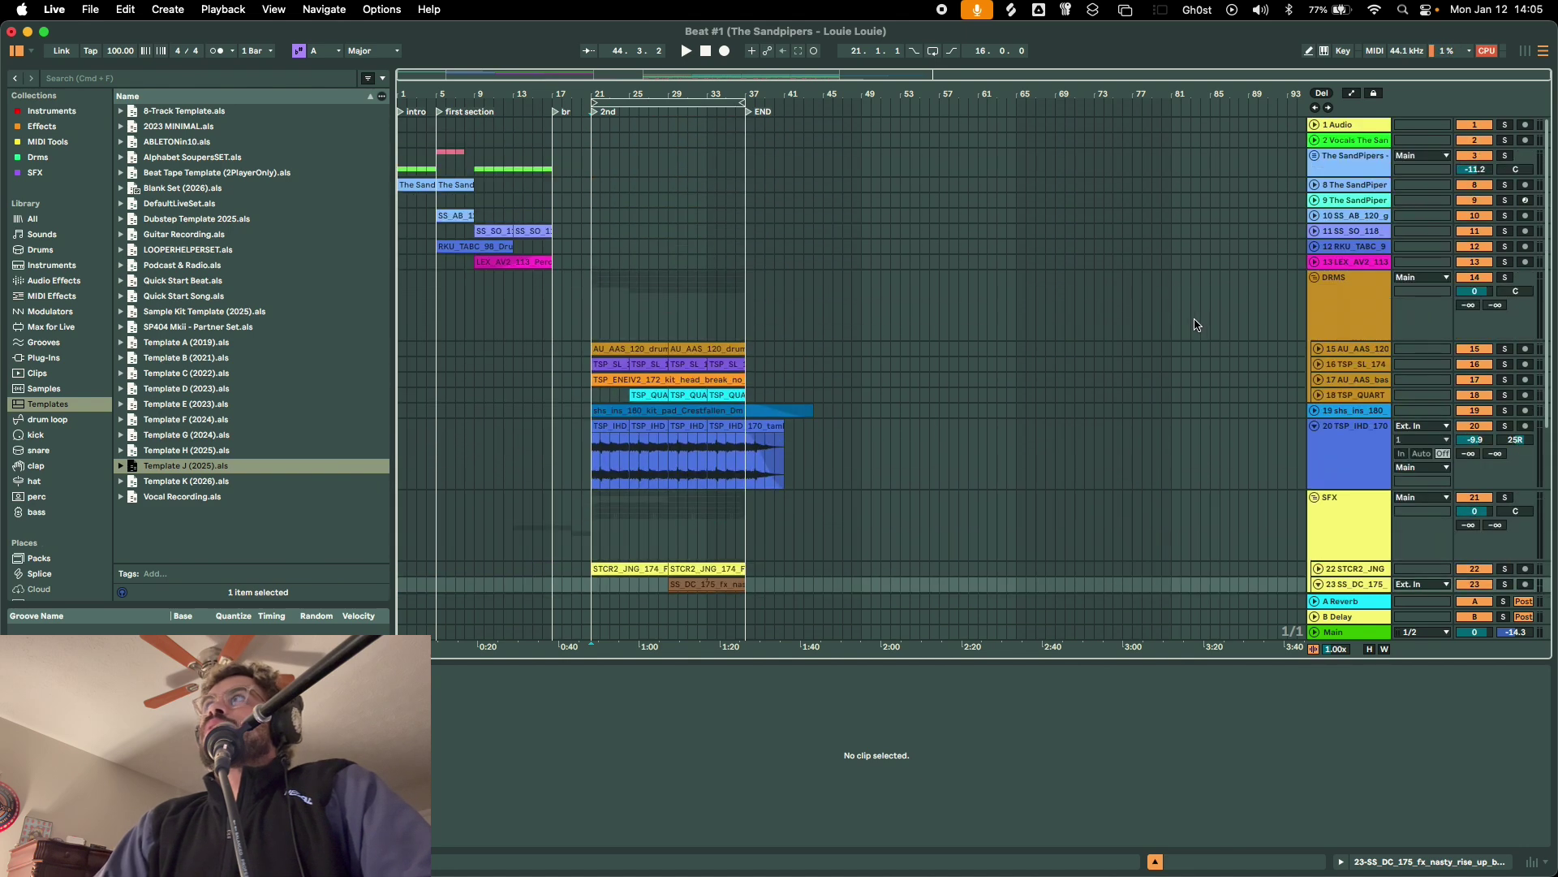
key(Tab)
scroll(604, 145, left, 10)
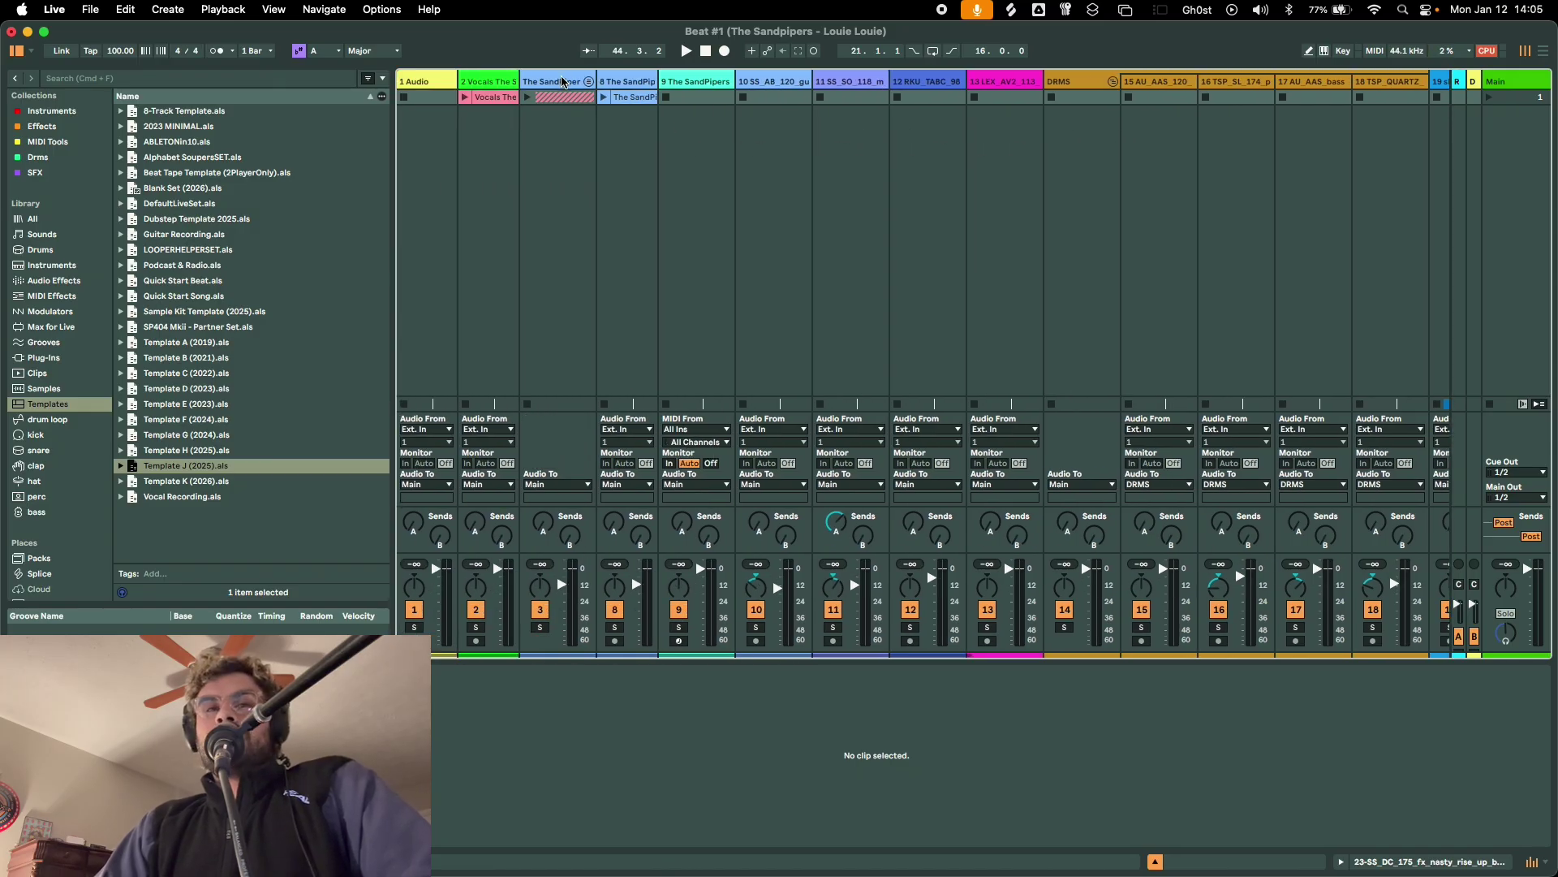
click(588, 82)
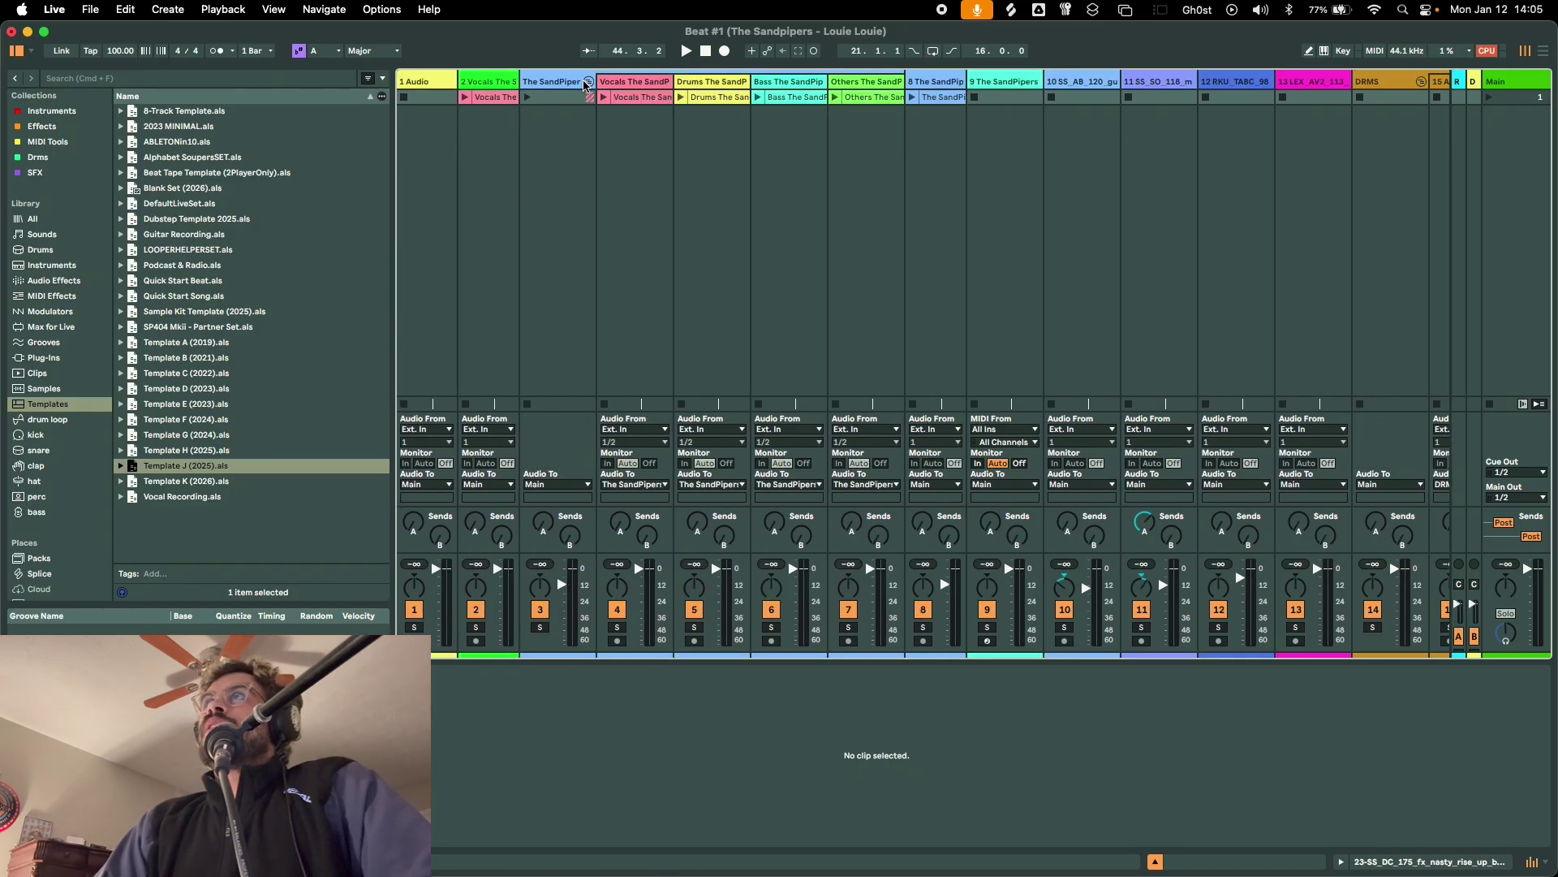
Examine the vocals, drums, bass and others stem clips, and briefly play the full Louie Louie clip on track 8
click(664, 98)
click(692, 99)
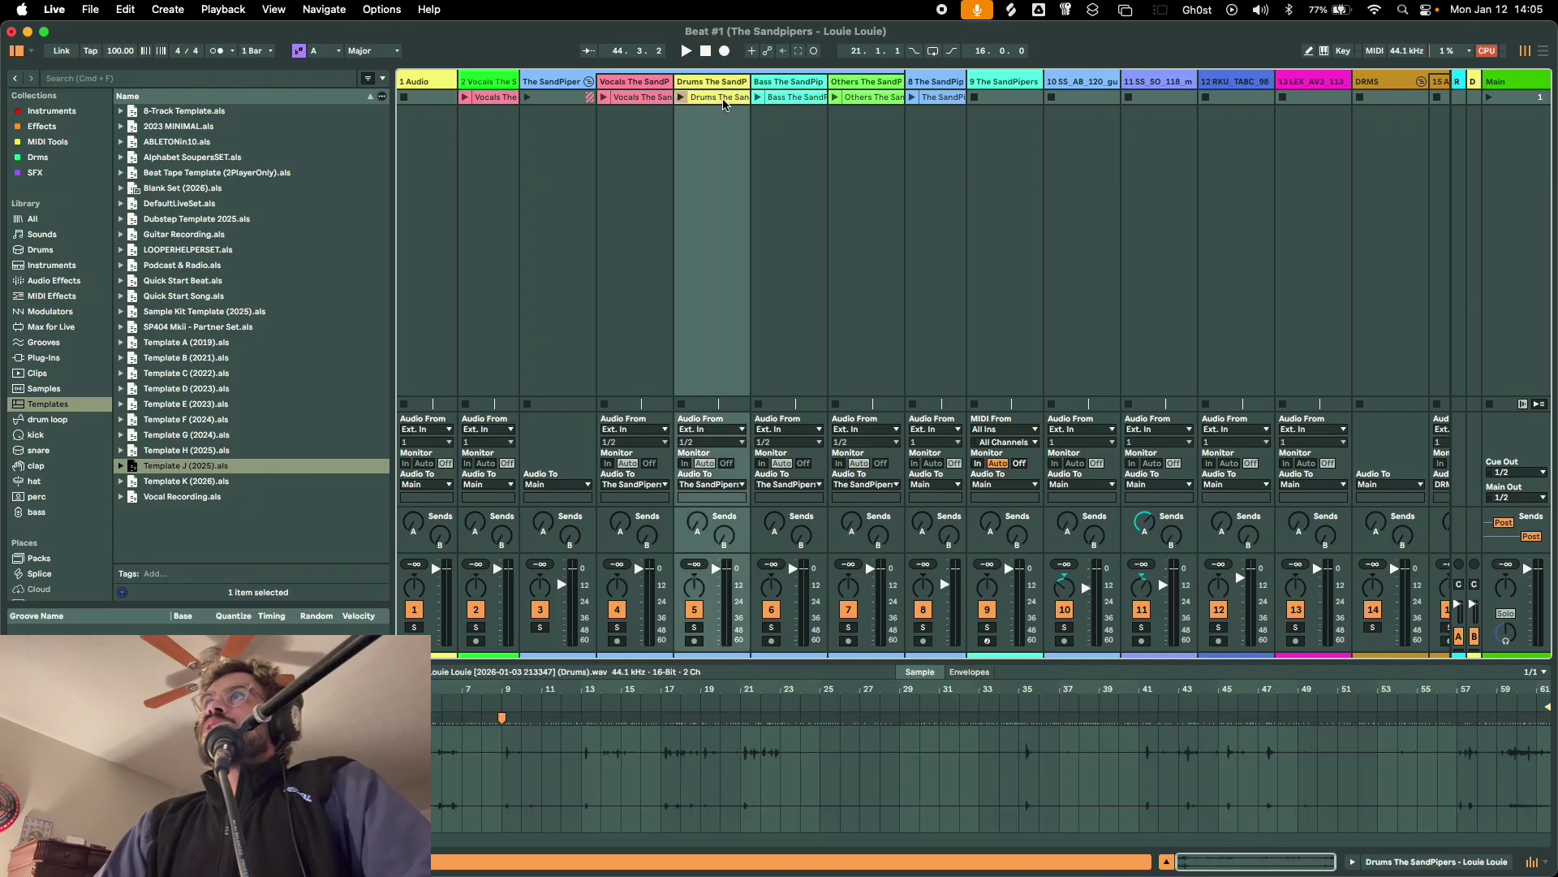
click(805, 101)
click(877, 101)
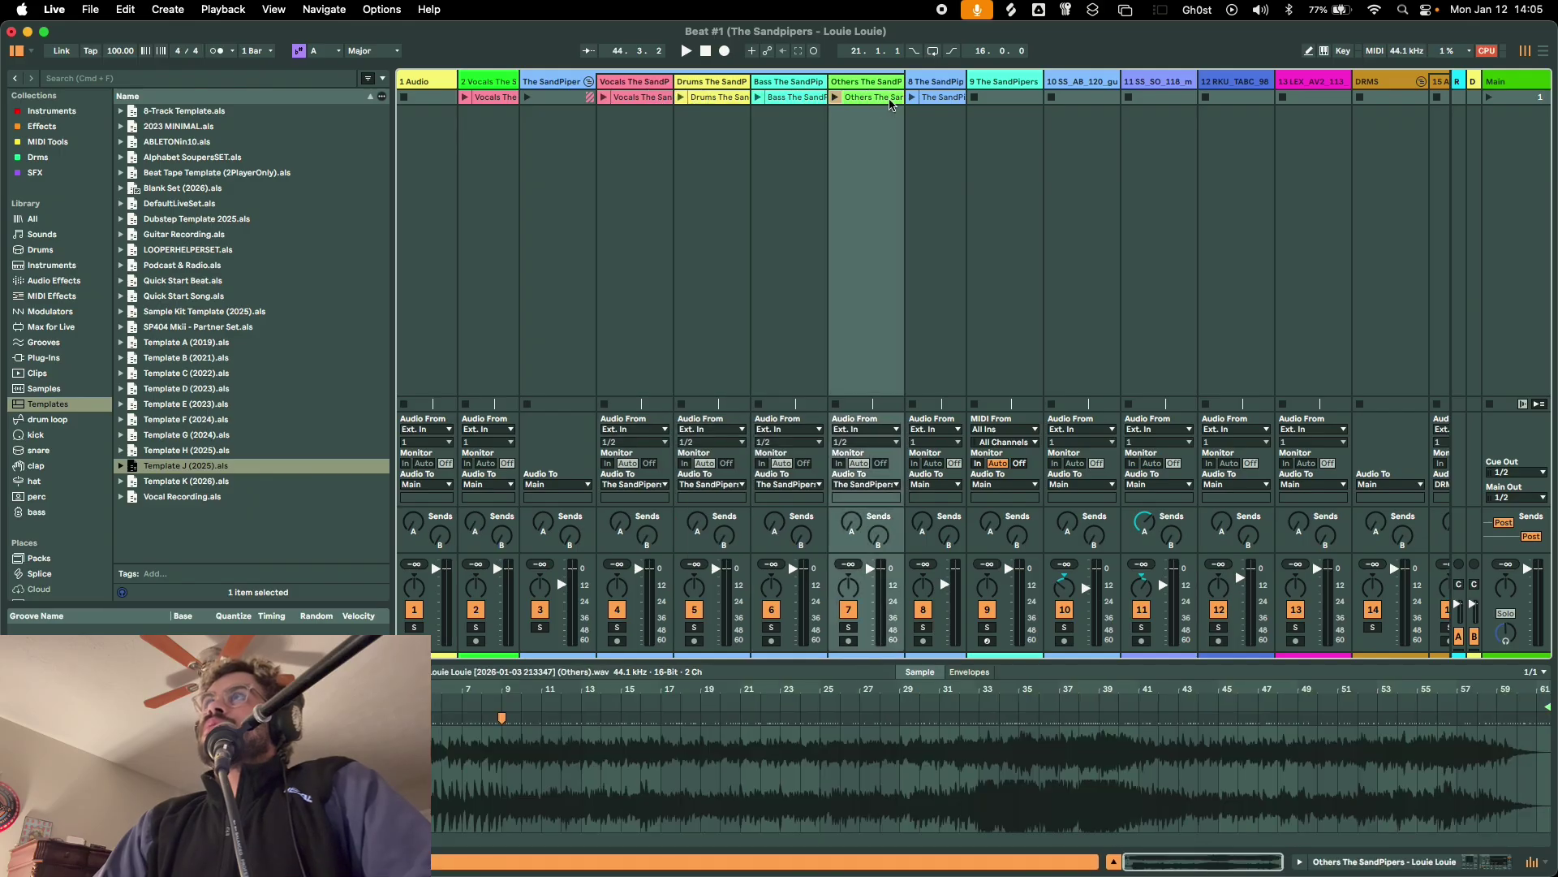
click(786, 102)
click(696, 102)
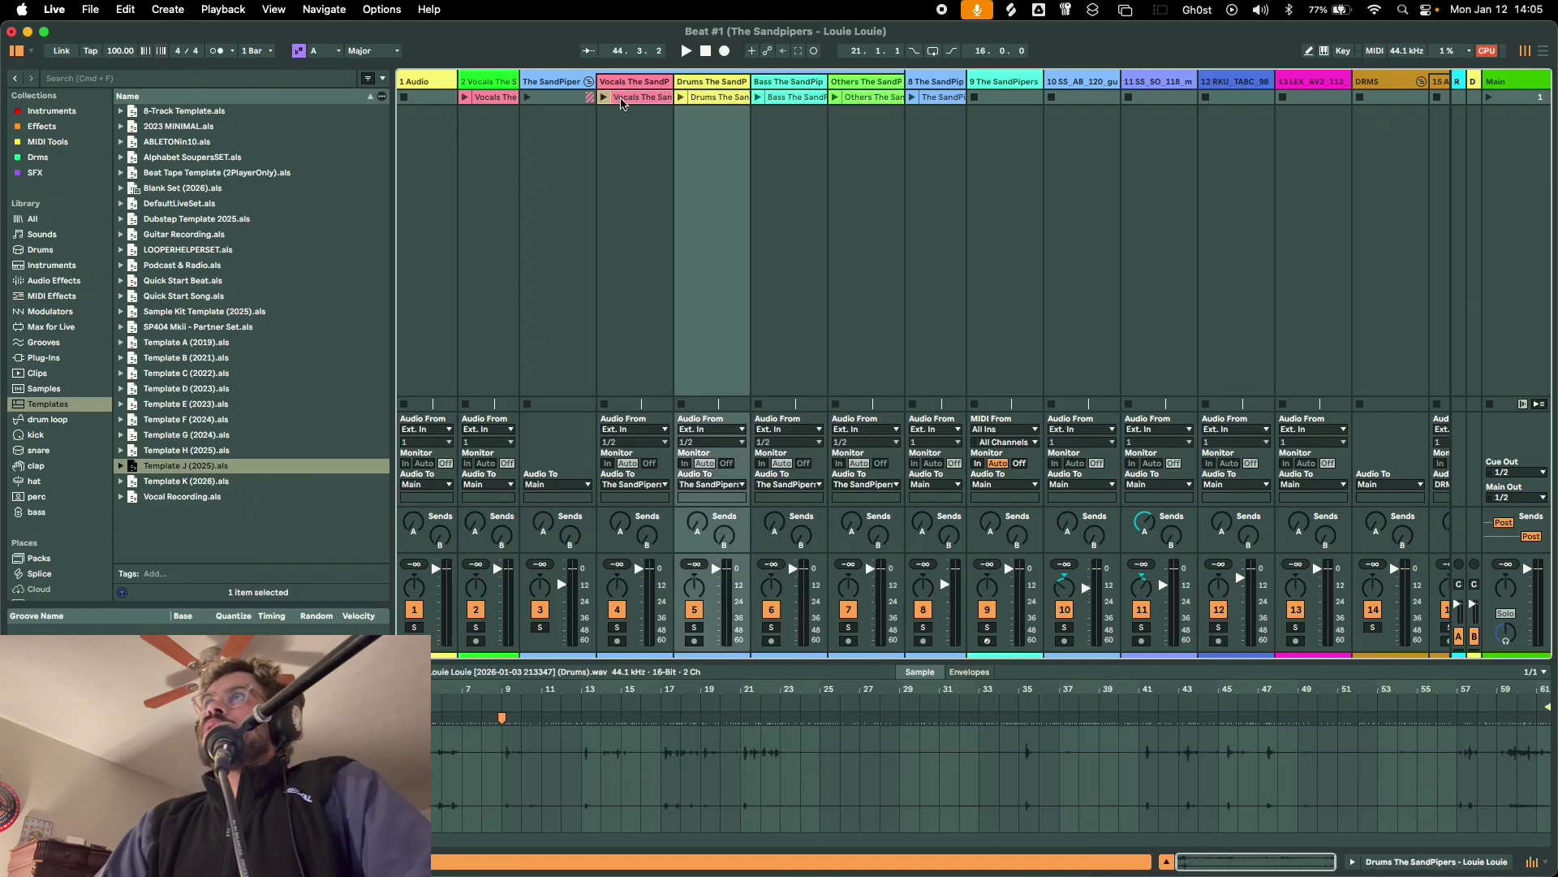
click(625, 85)
click(722, 101)
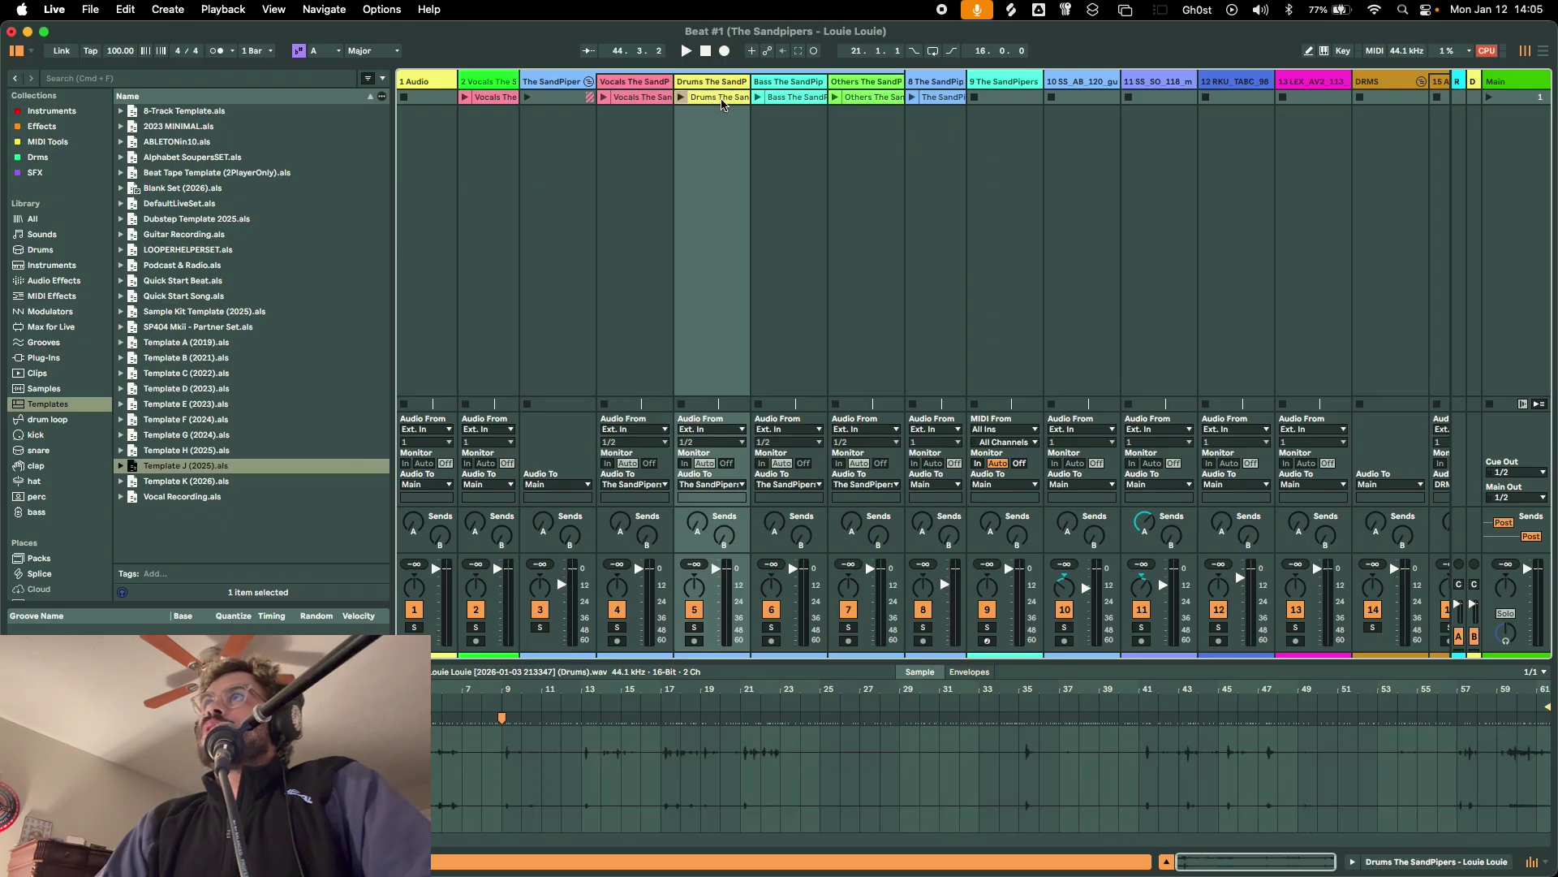
click(791, 96)
click(914, 98)
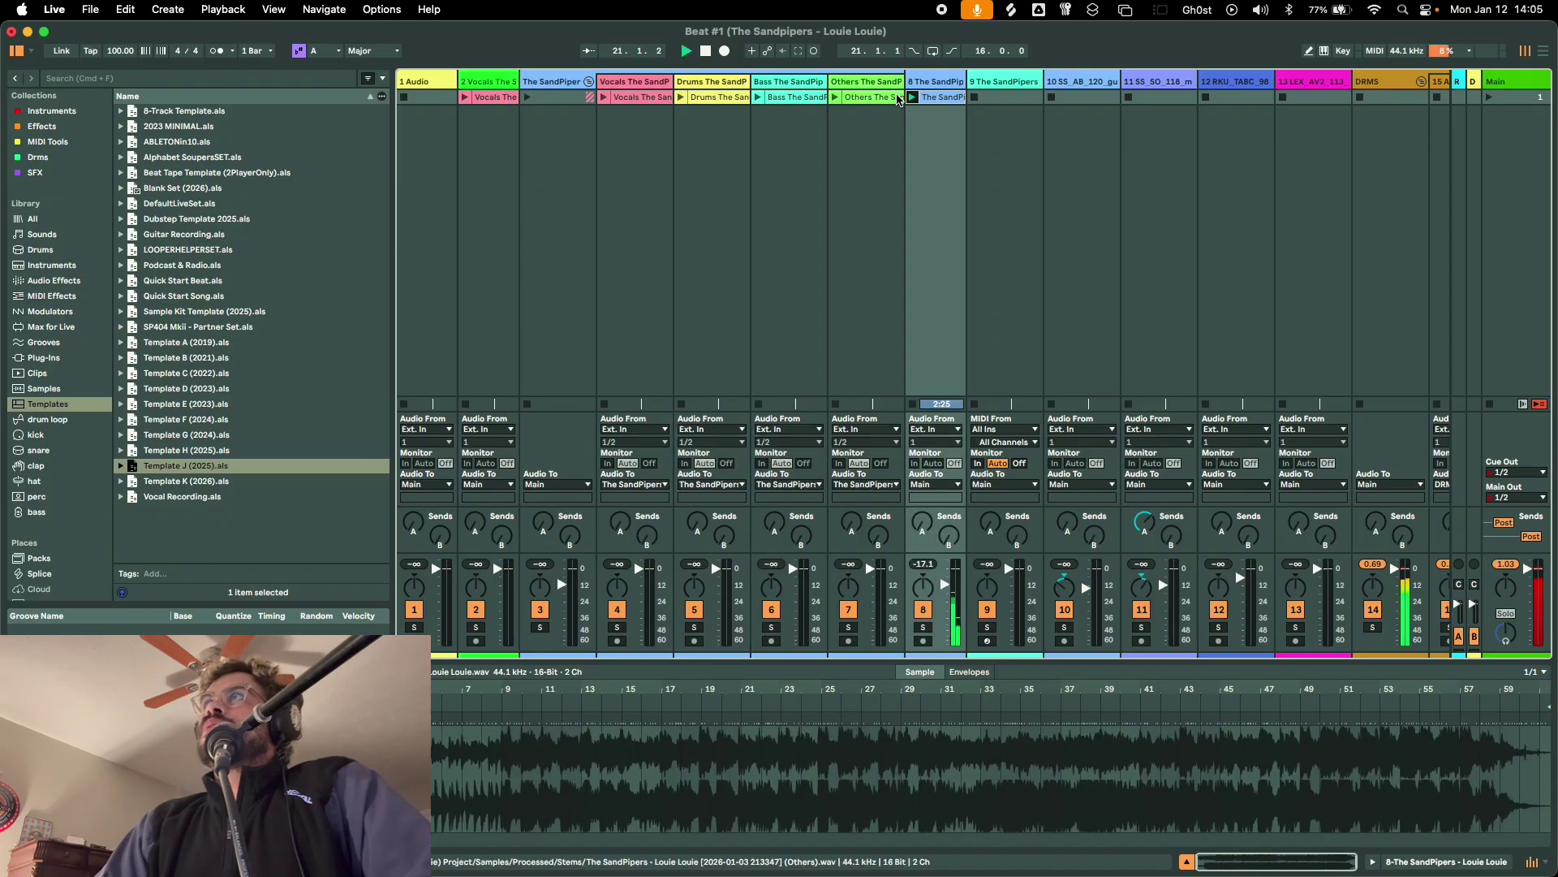
click(912, 404)
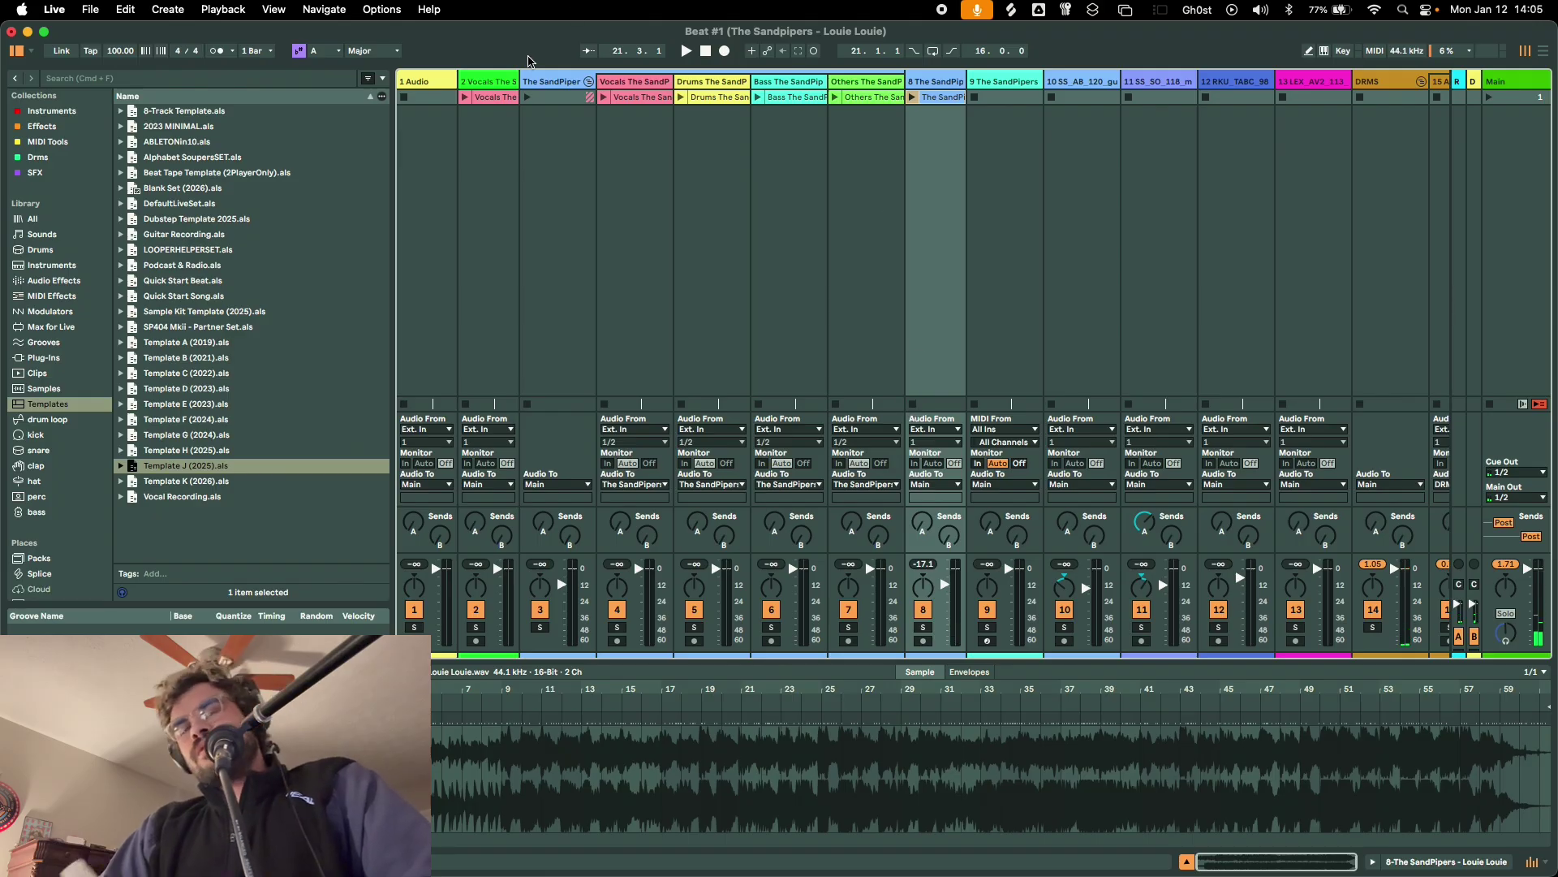
Return to the Arrangement view and play the beat from the br locator at bar 17, following the drum and SFX tracks
key(Tab)
click(421, 108)
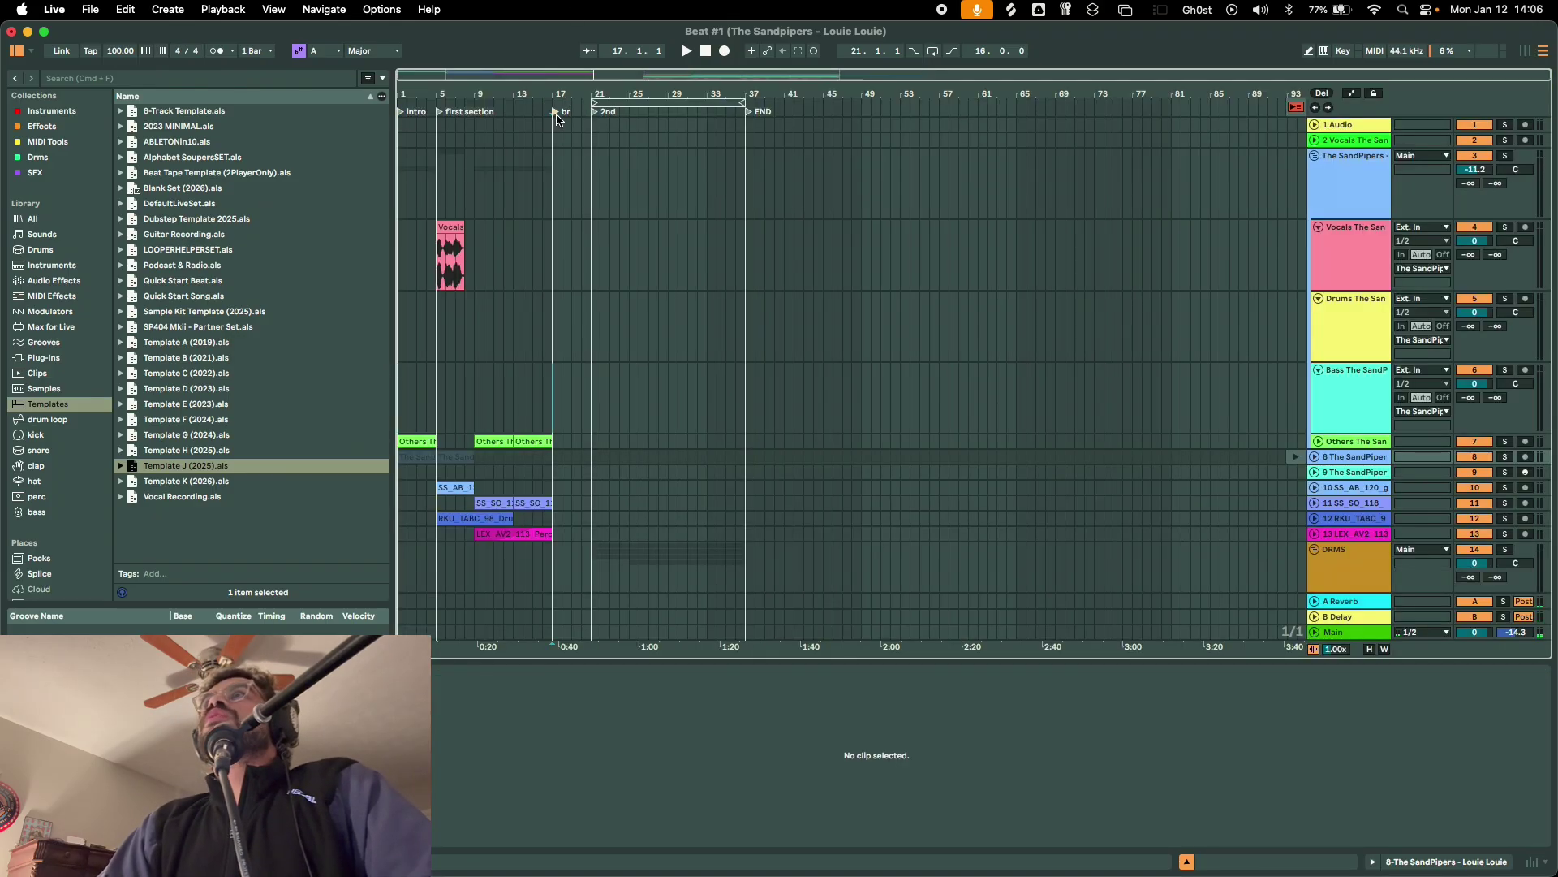
key(space)
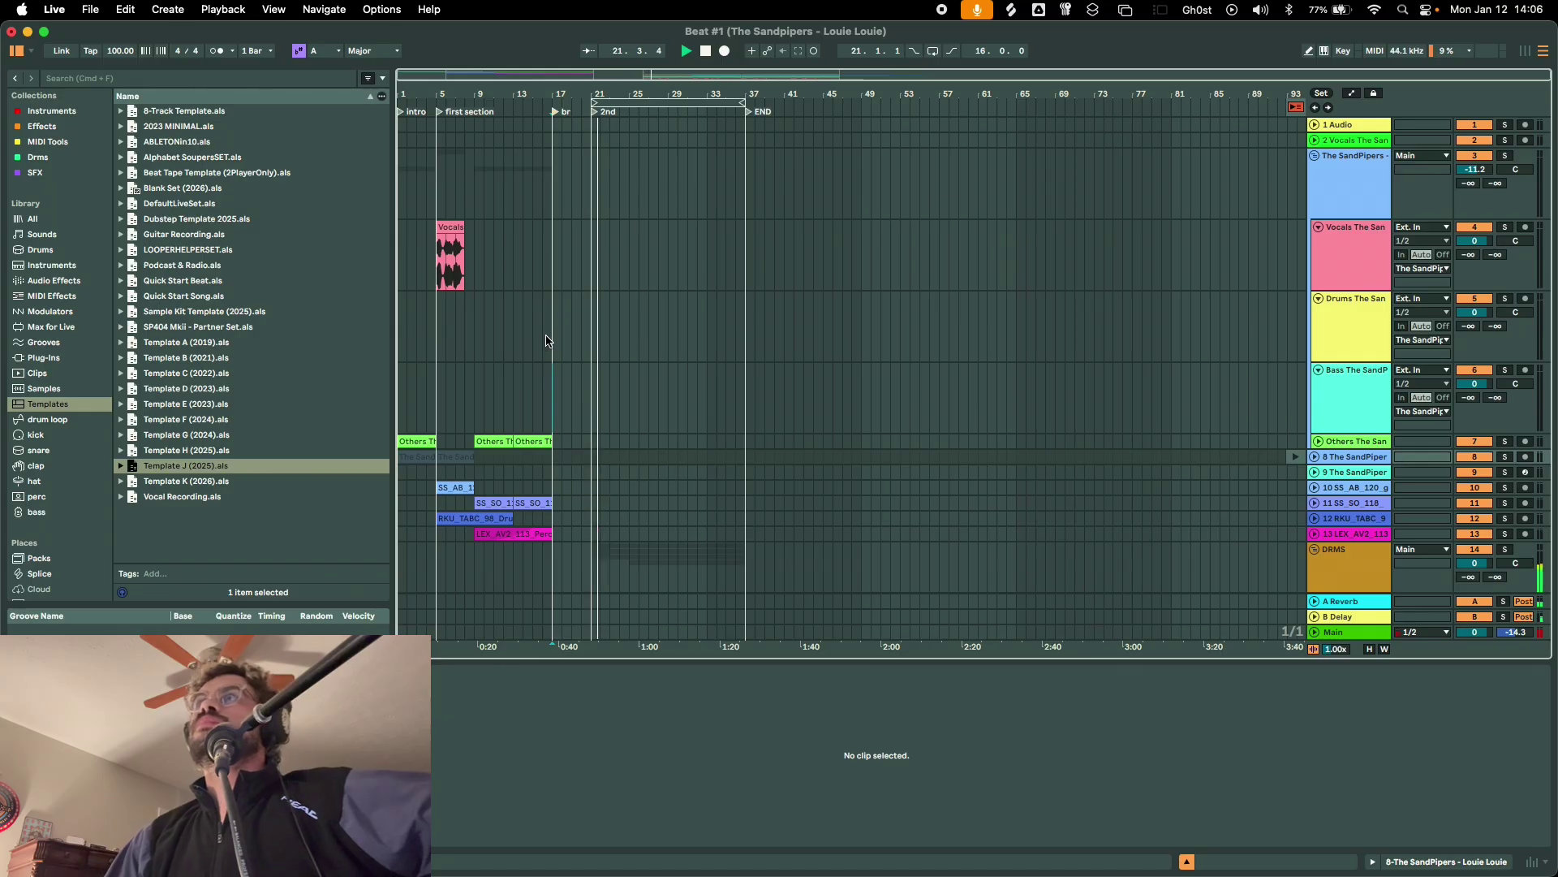
scroll(609, 453, down, 8)
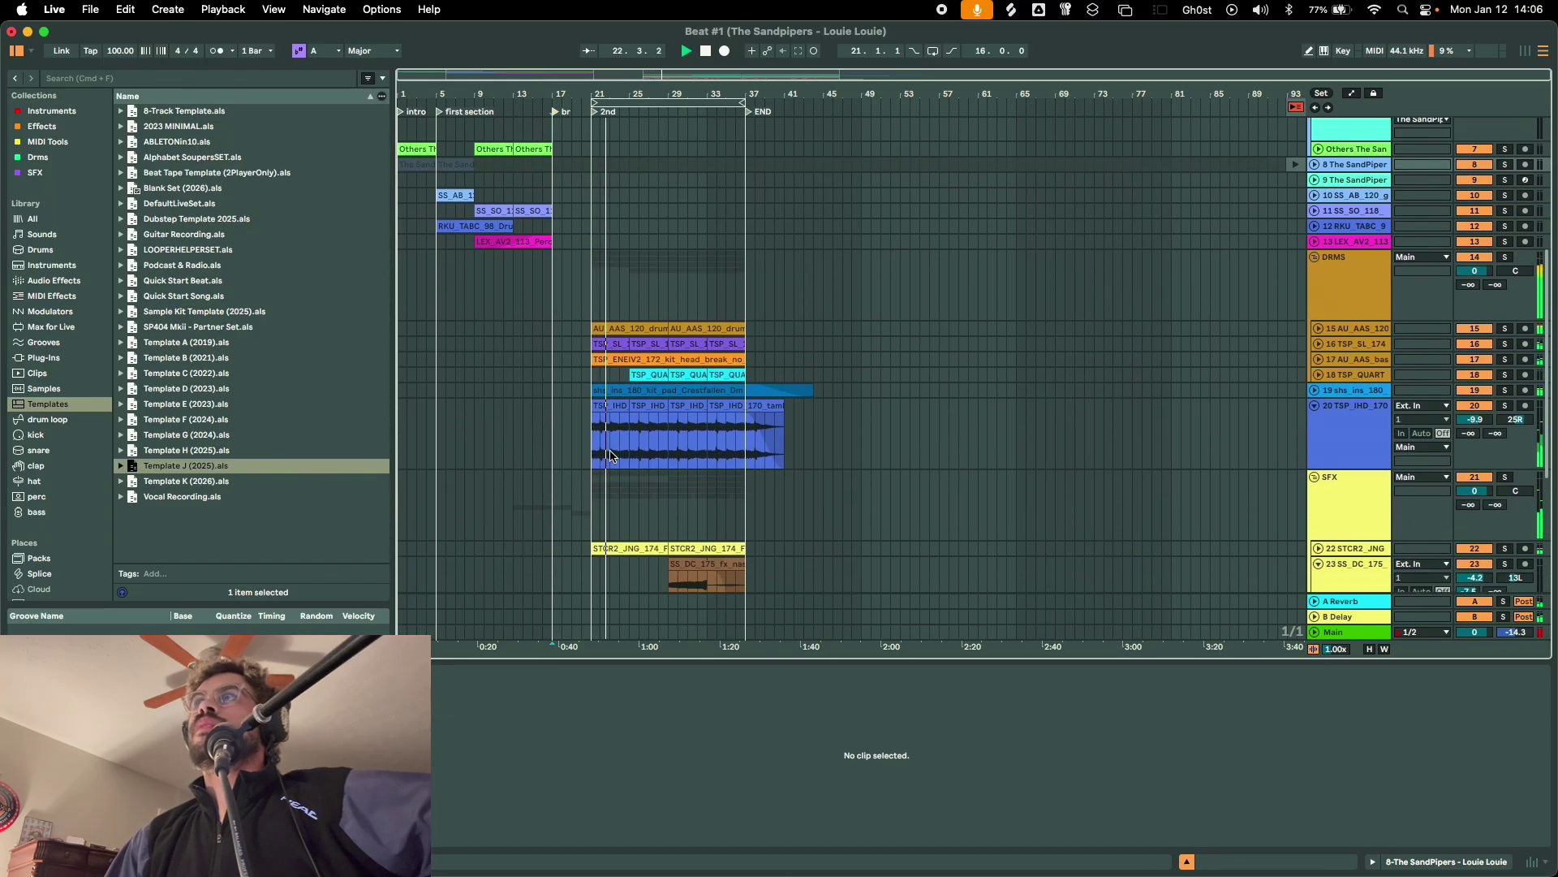
scroll(610, 455, down, 3)
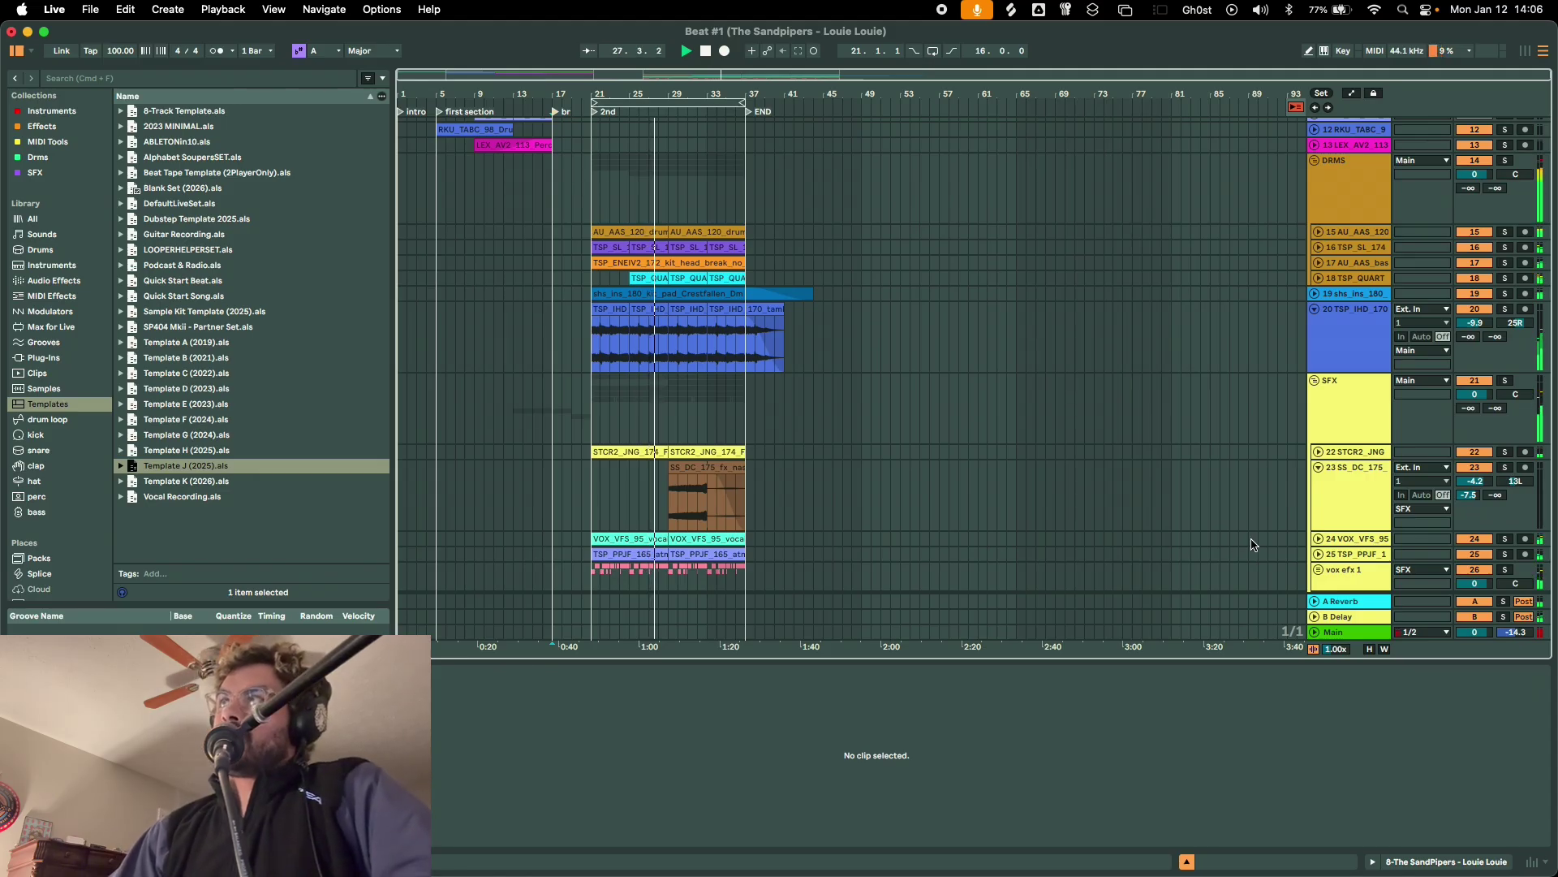
Unfold the vox efx 1 group to look at its vocal tracks, and fold track 23 SS_DC_175 in the SFX group
click(1319, 569)
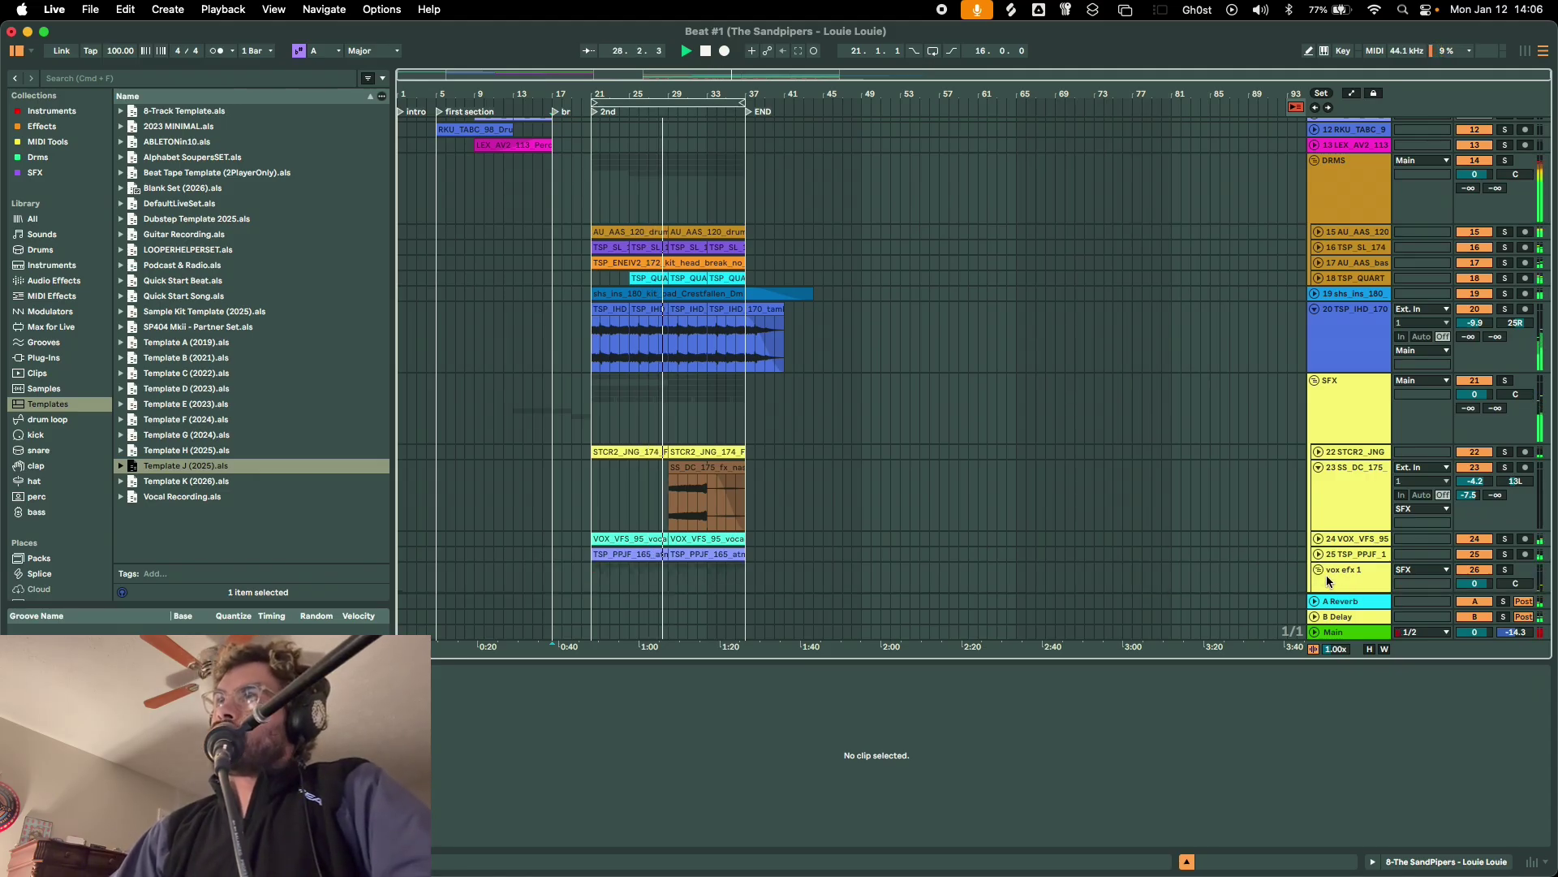
scroll(1055, 539, down, 5)
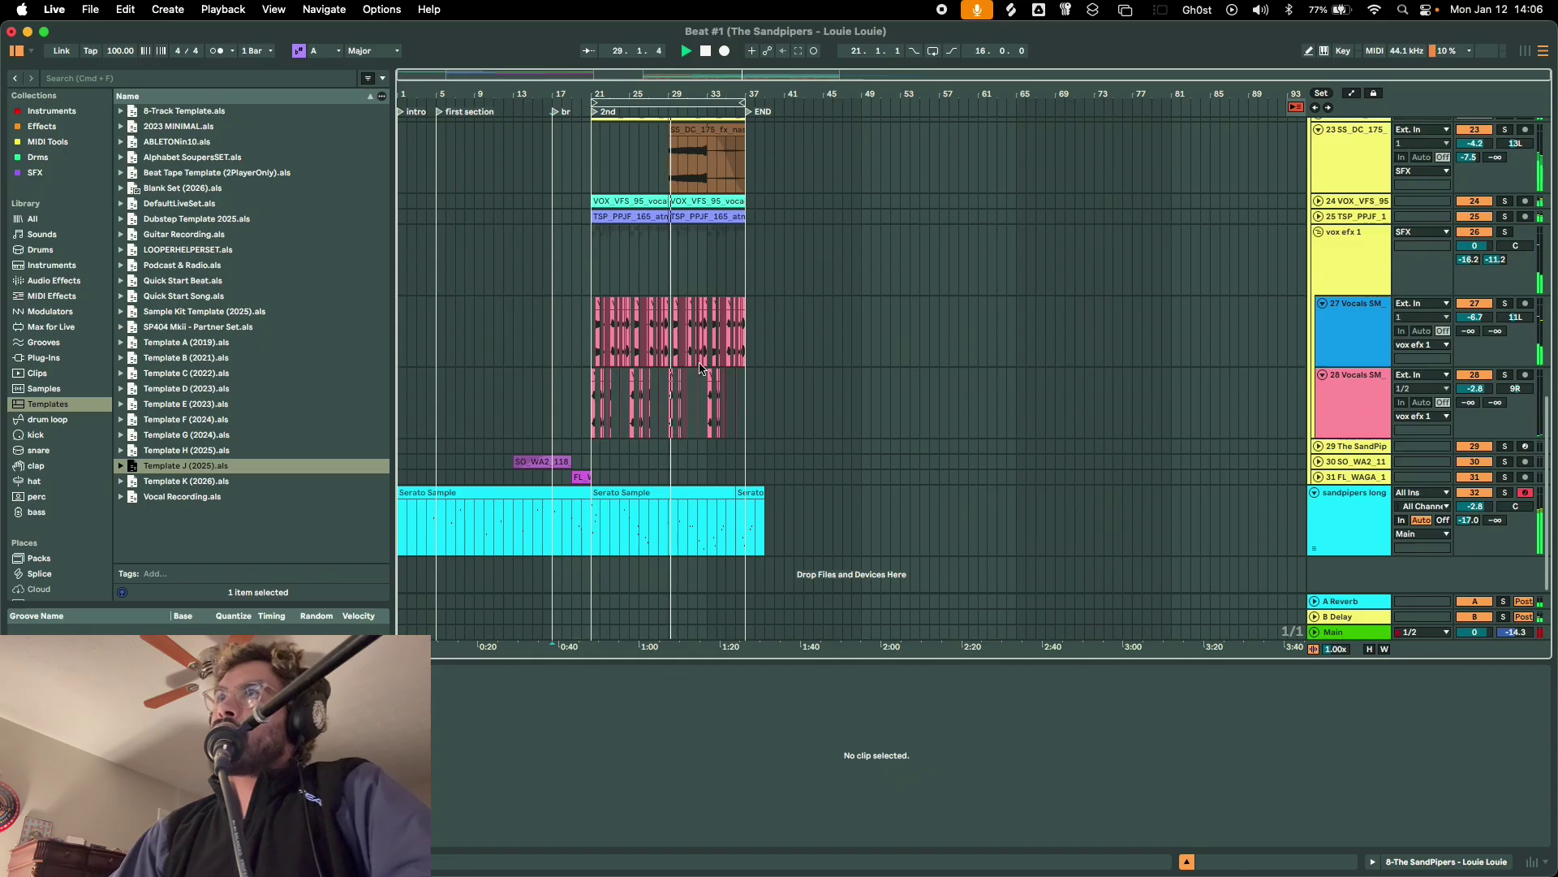
scroll(812, 373, up, 2)
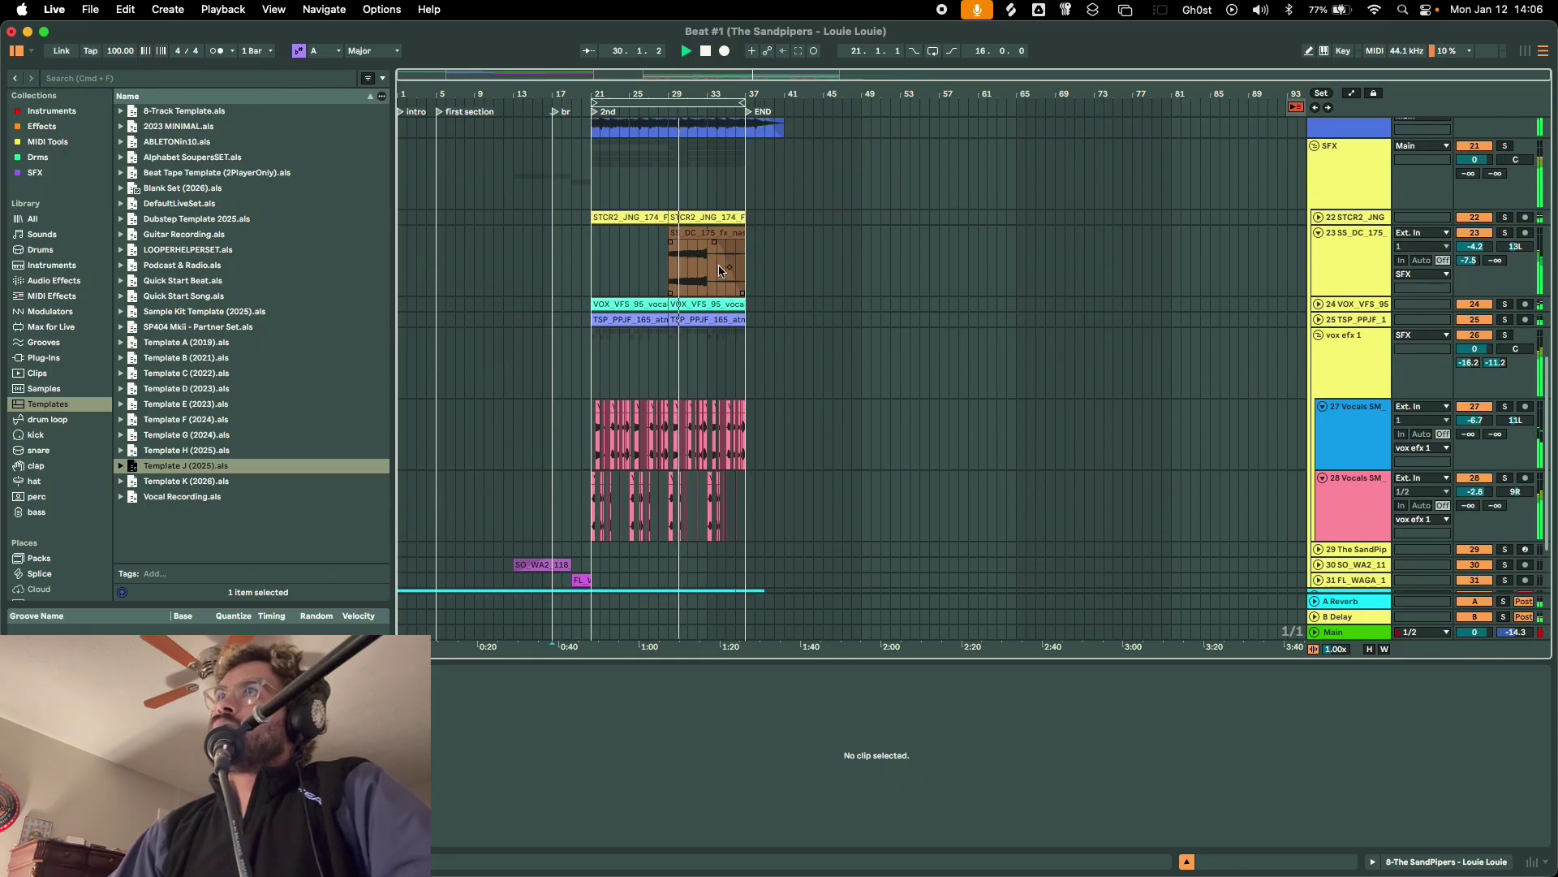
scroll(852, 330, up, 4)
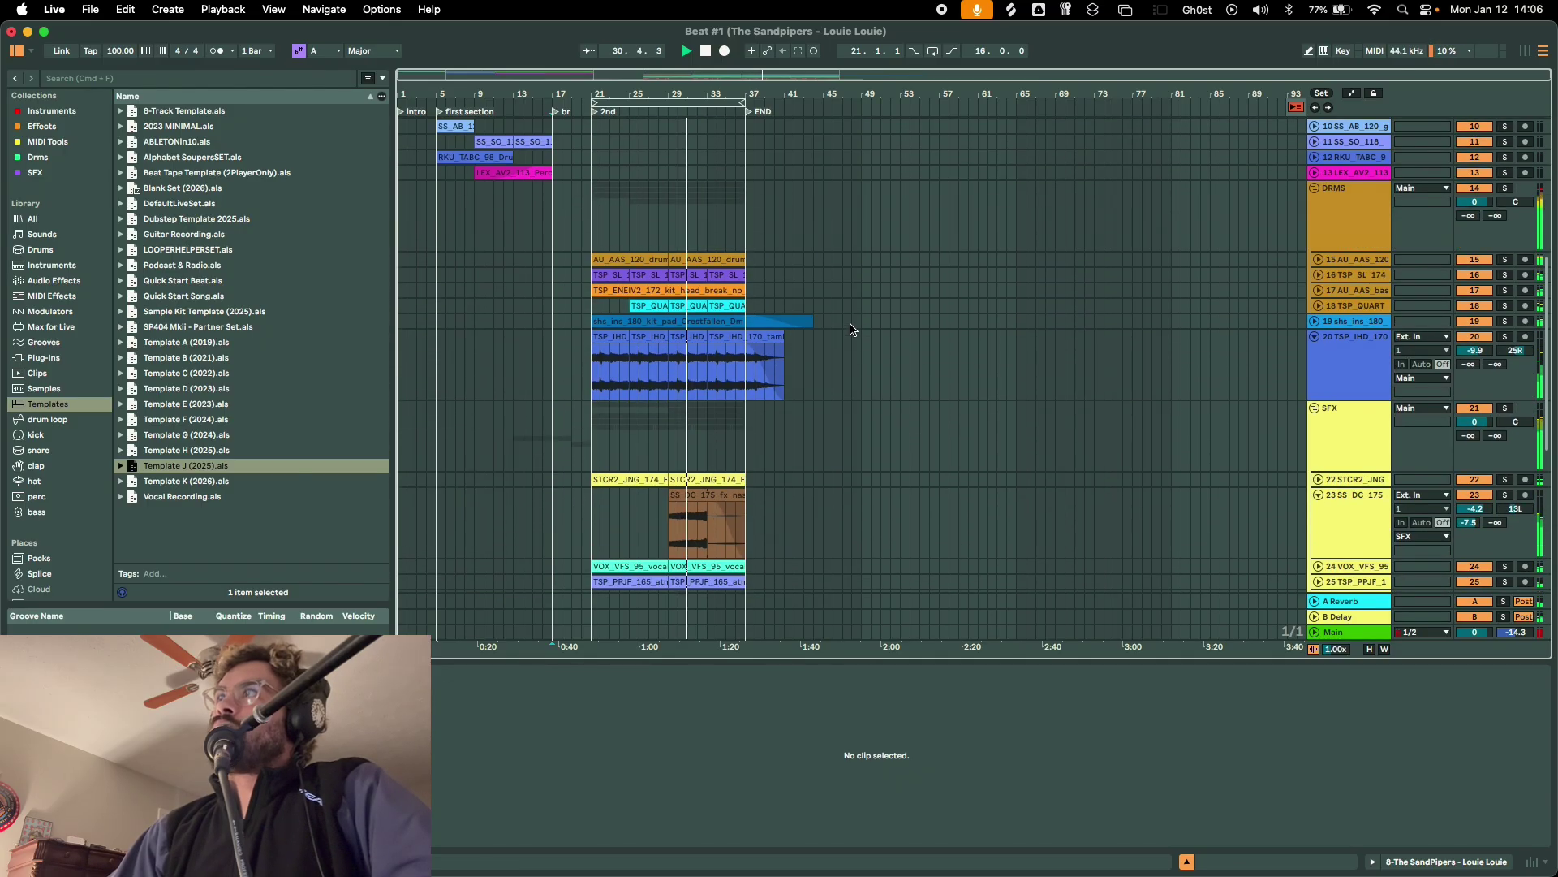
click(1318, 495)
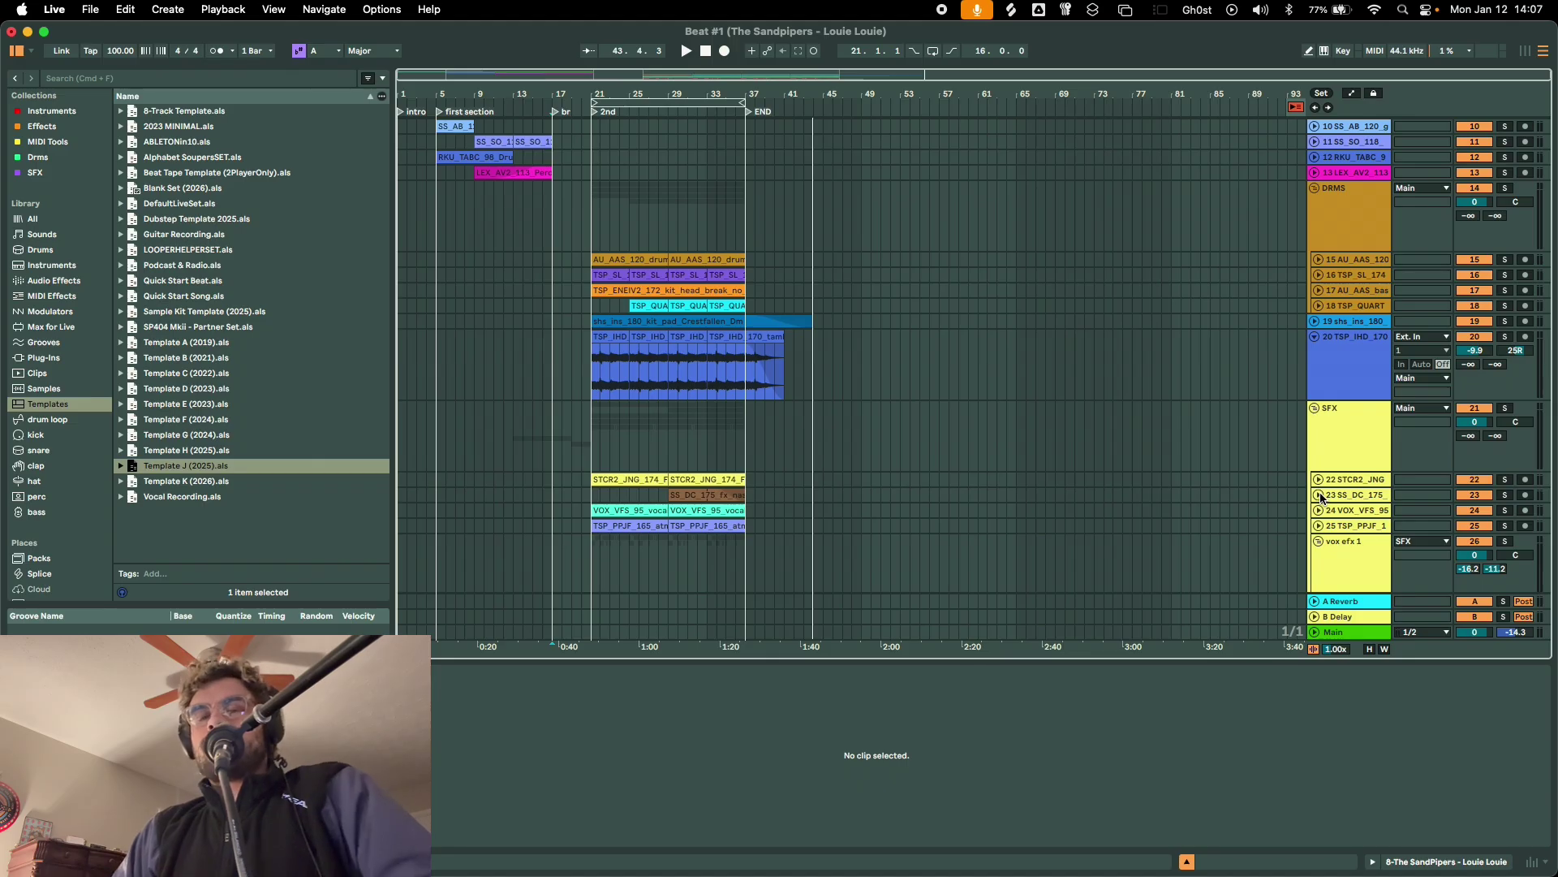
Save the Beat #1 set and create a new Live set
key(super+s)
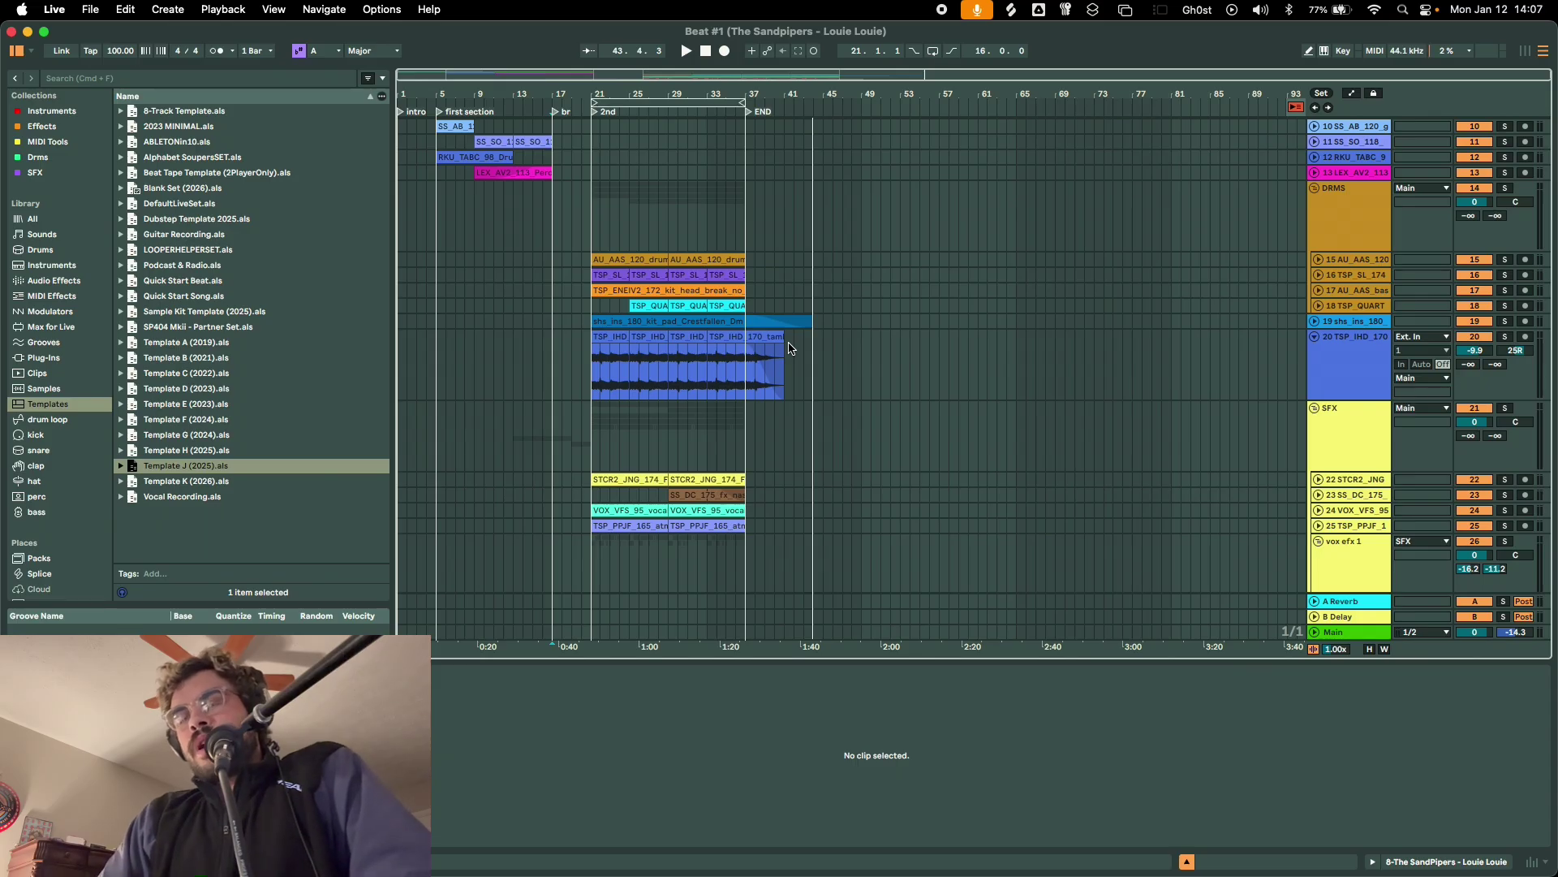
key(super+n)
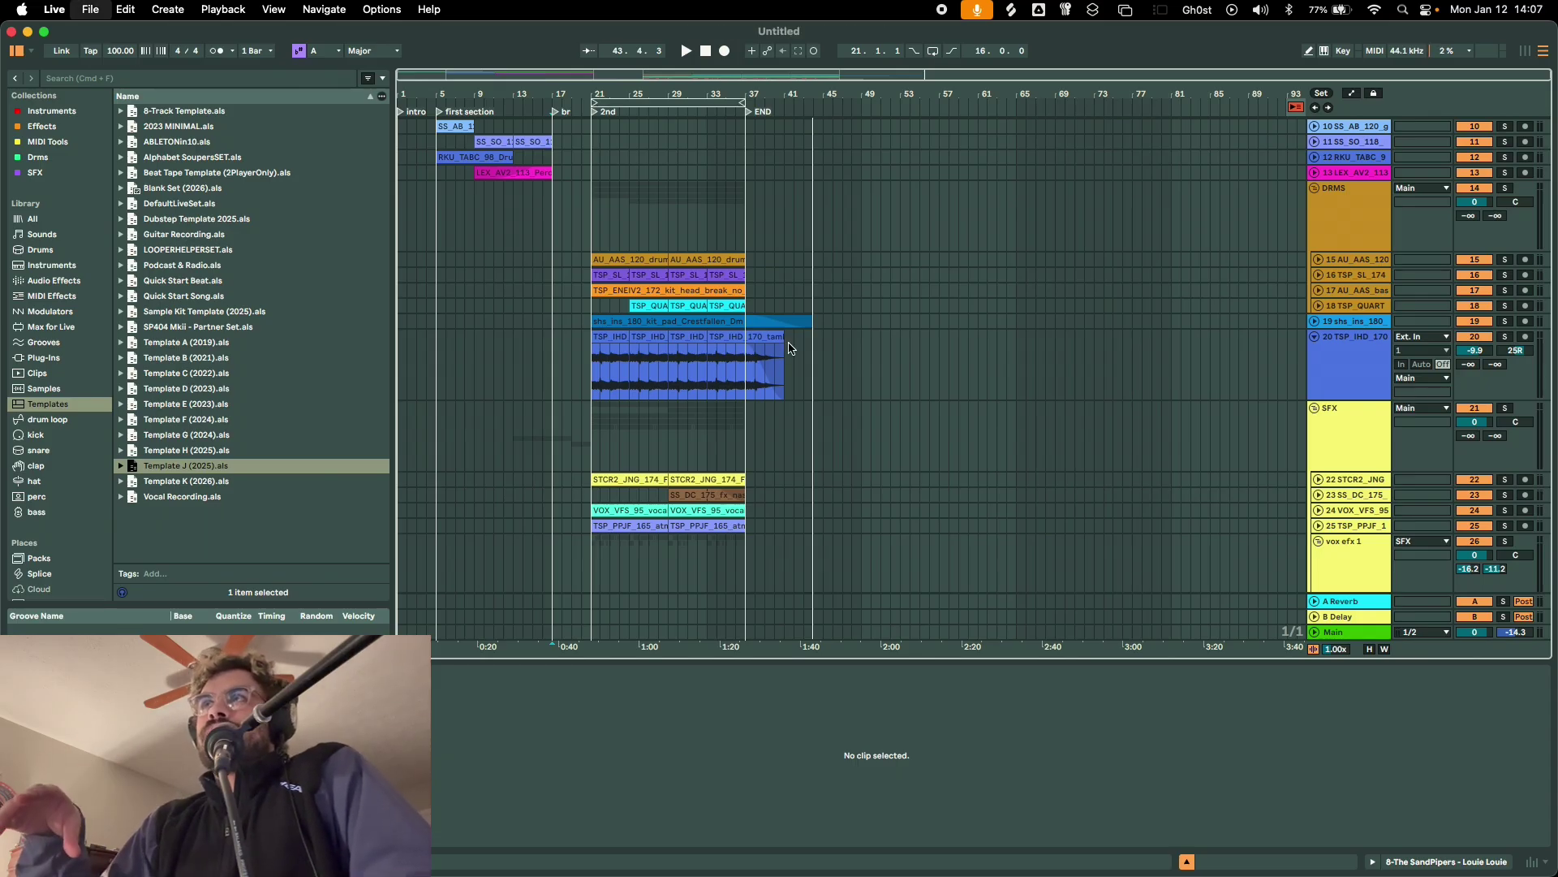